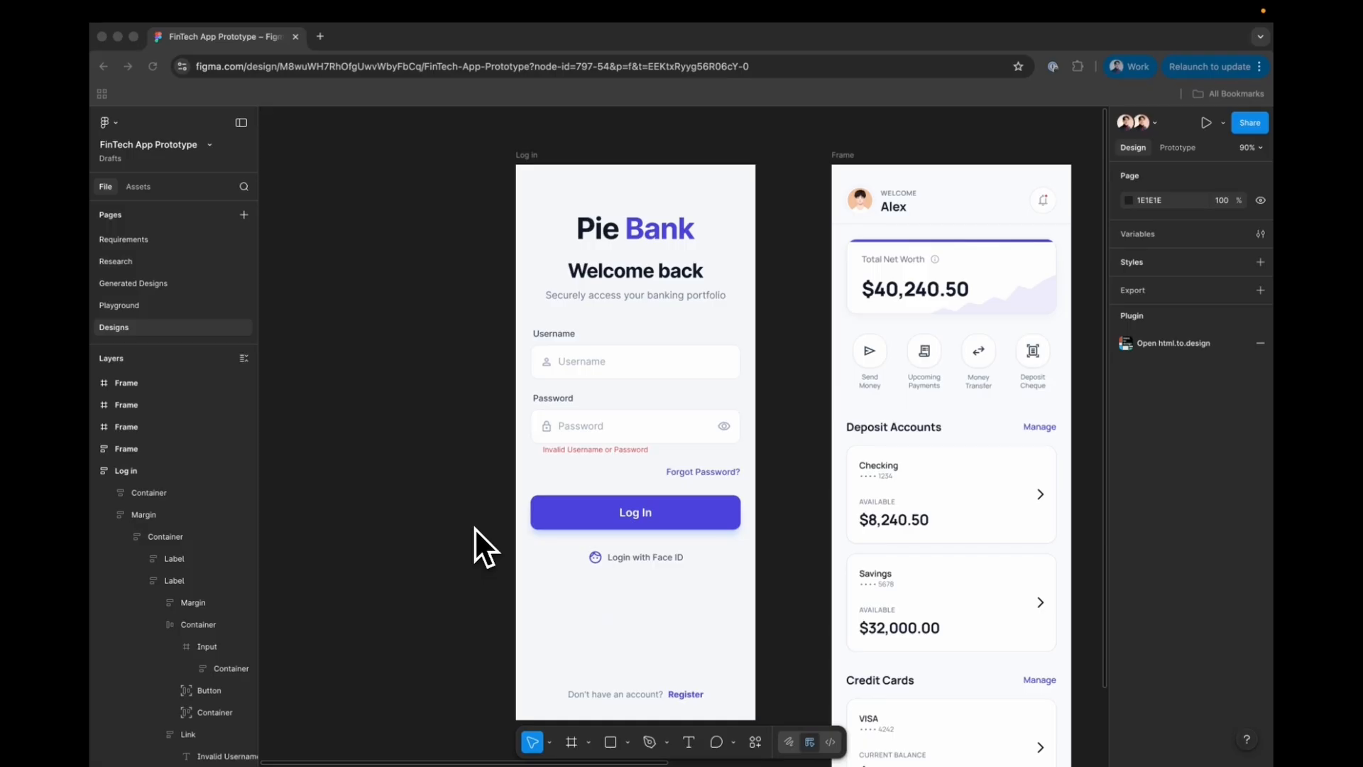
- Start a new Untitled ProtoPie pie with an empty iPhone 16 scene, then return to Figma
key(ctrl+Left)
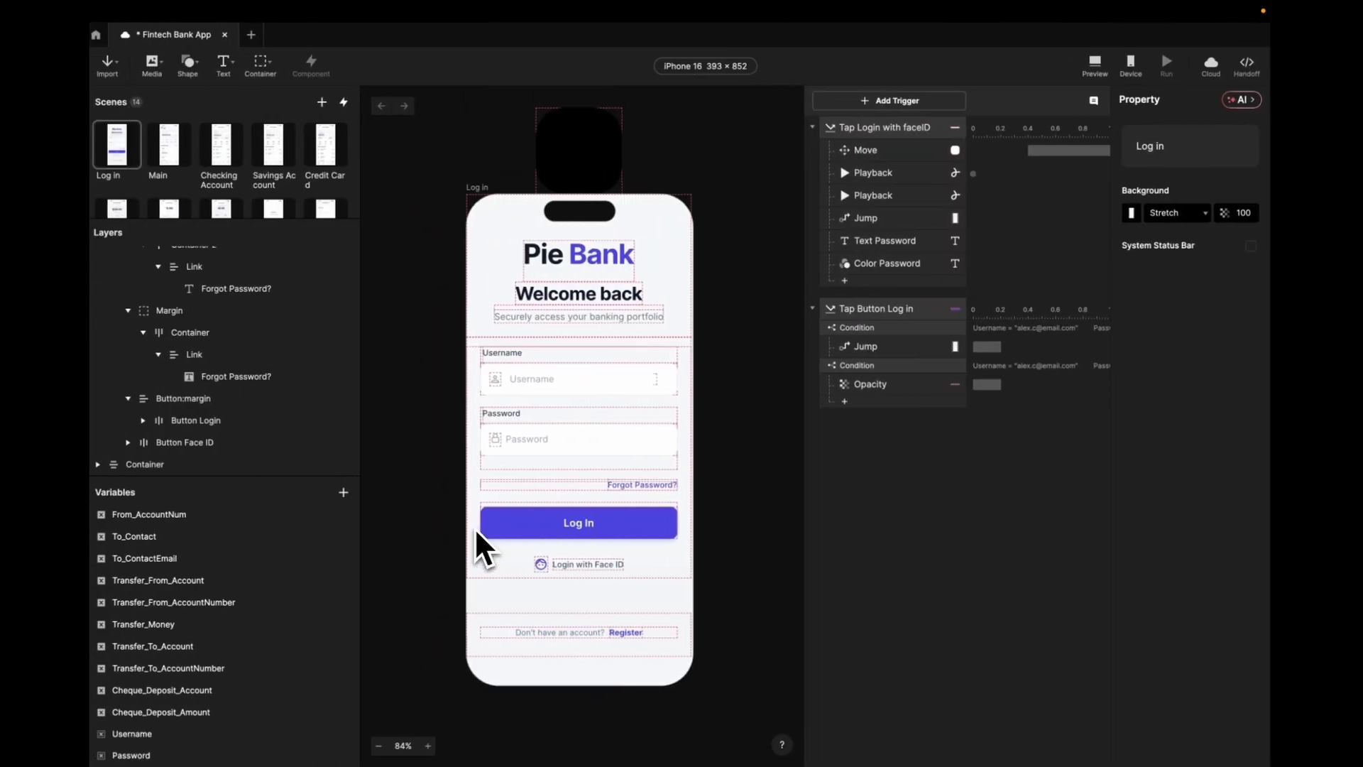
click(260, 41)
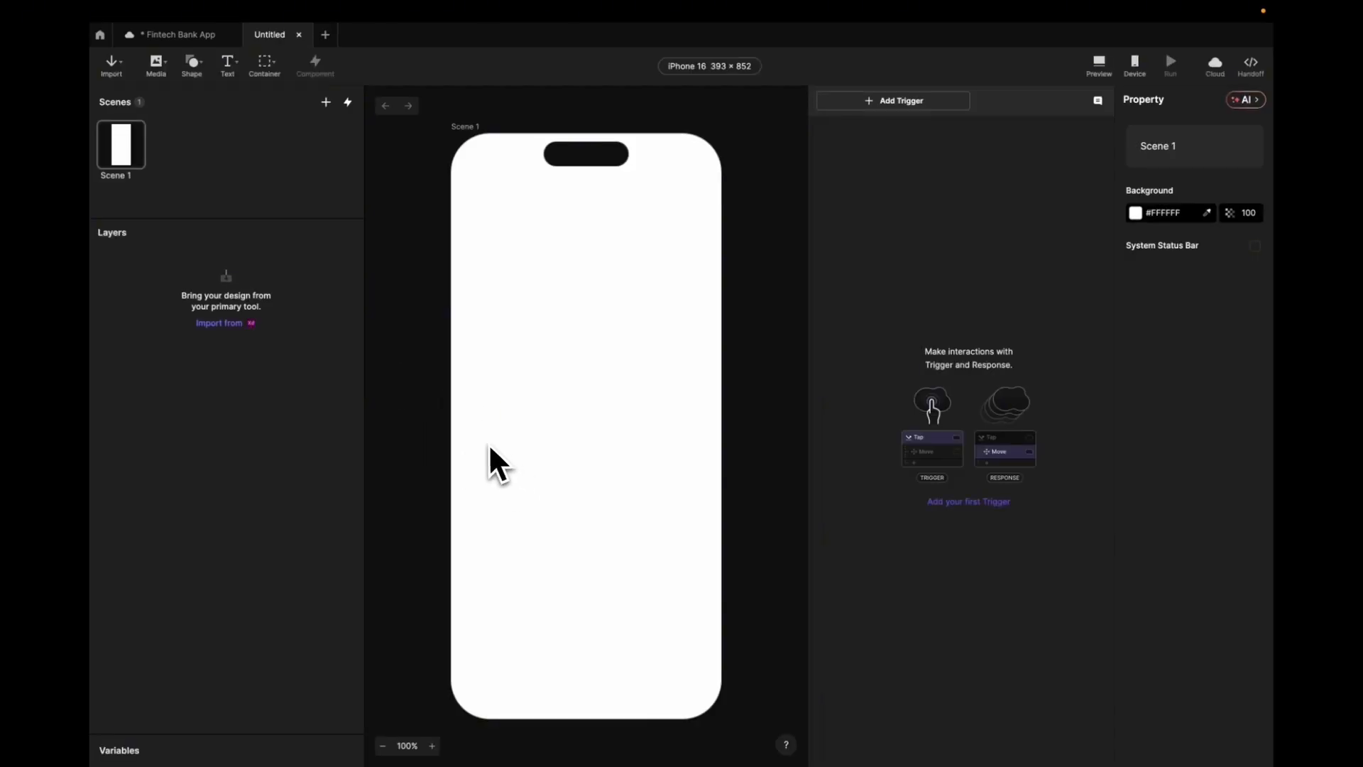
key(ctrl+Right)
key(ctrl+Right)
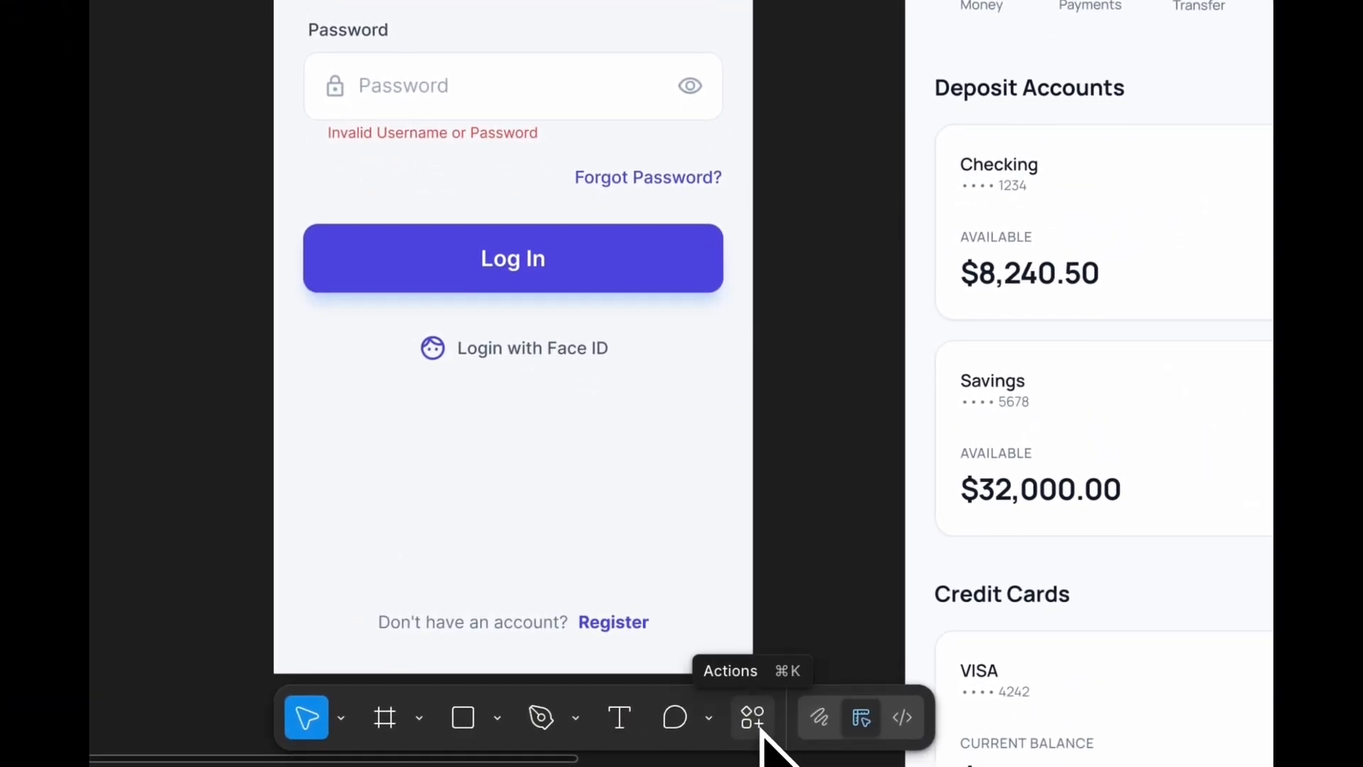
- Find and launch the Protopie plugin from Figma's Plugins & widgets actions
click(757, 745)
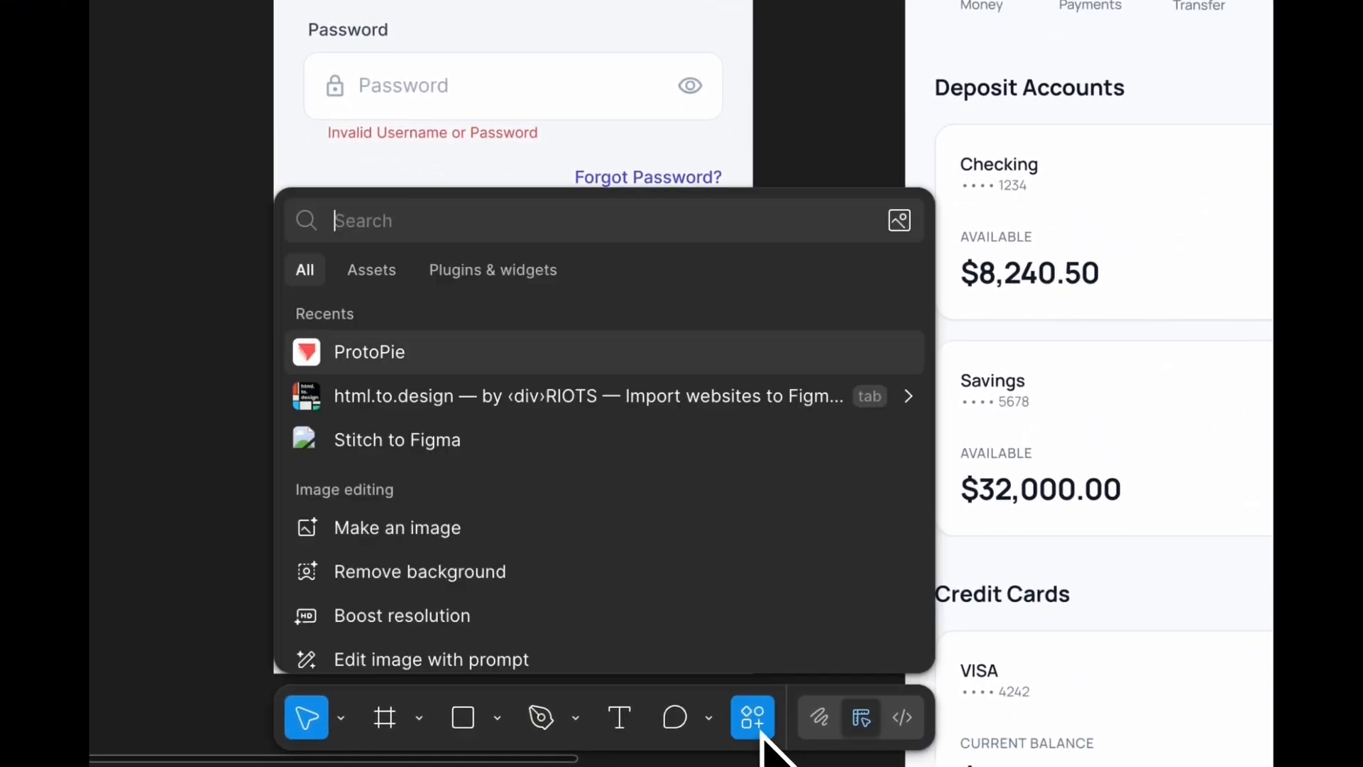
click(523, 275)
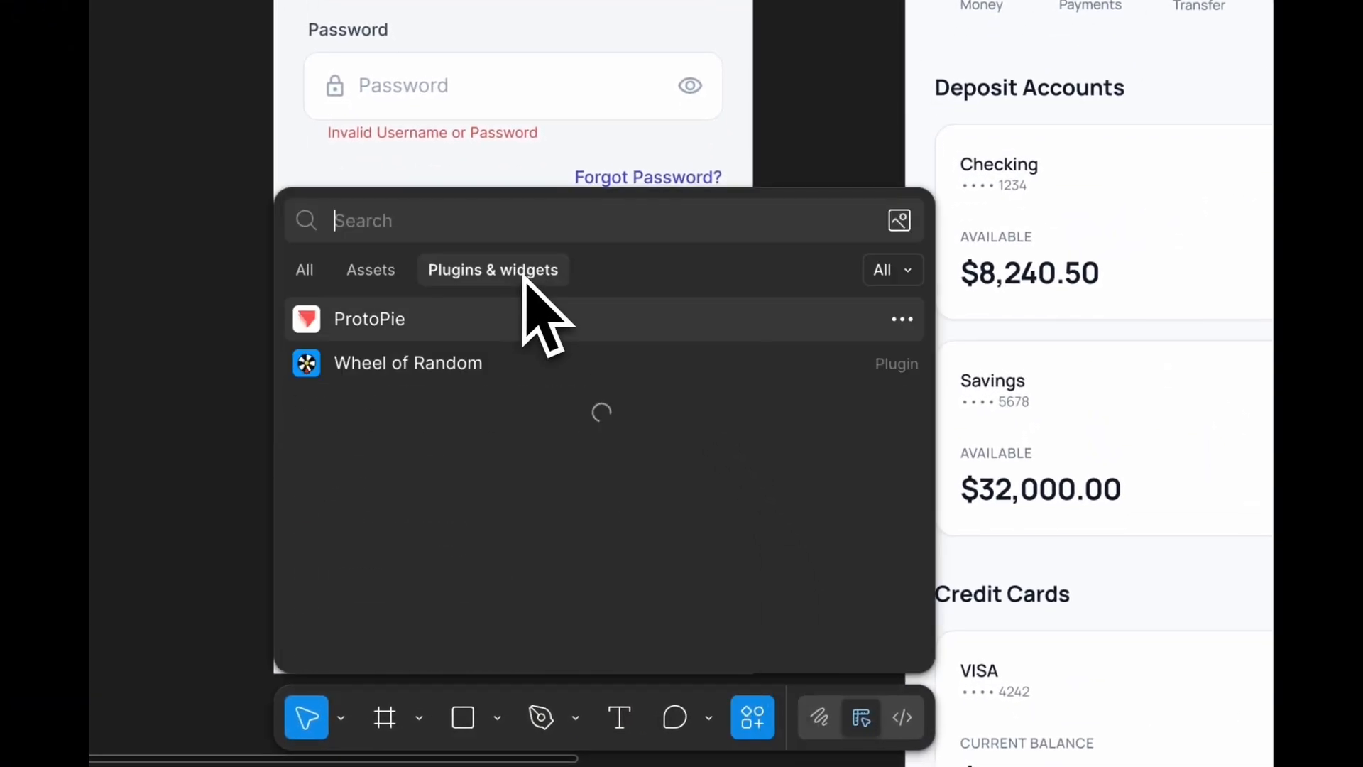
text(Protopie)
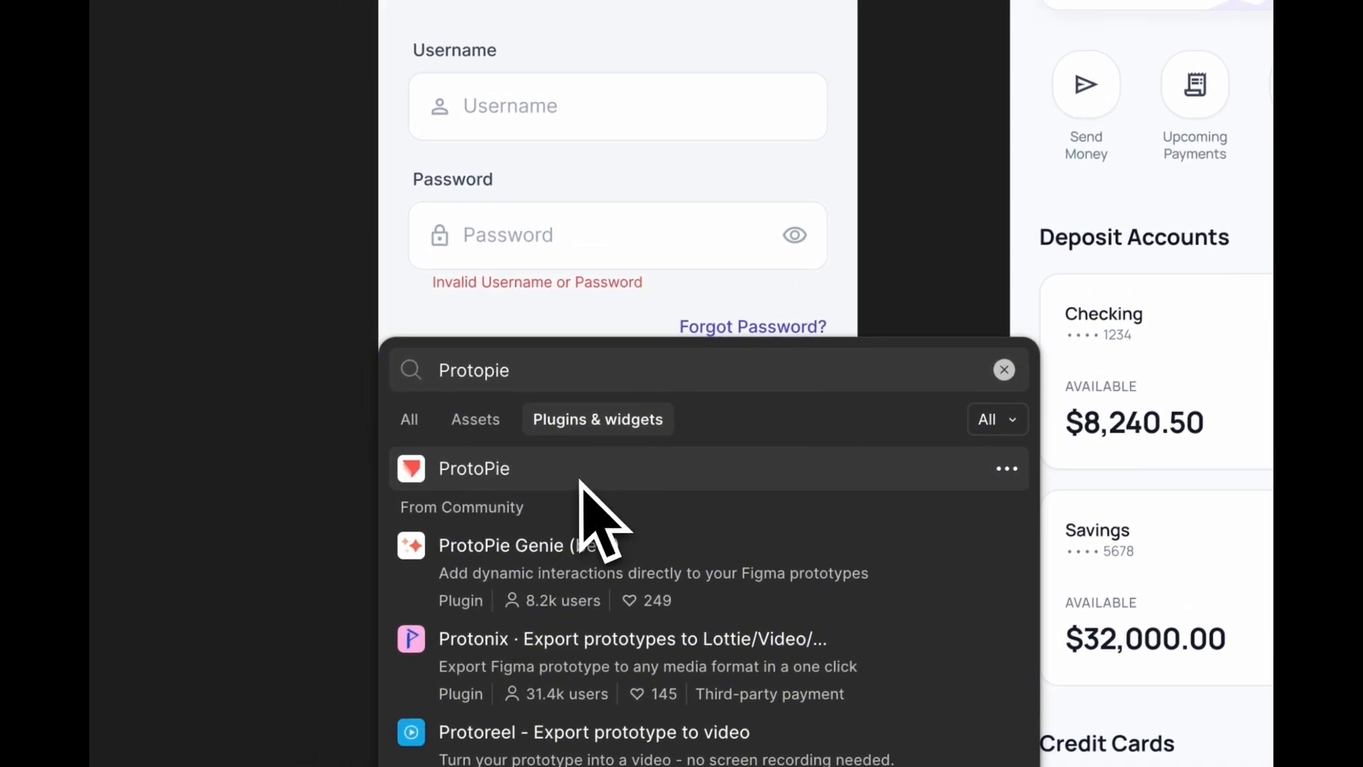
click(510, 485)
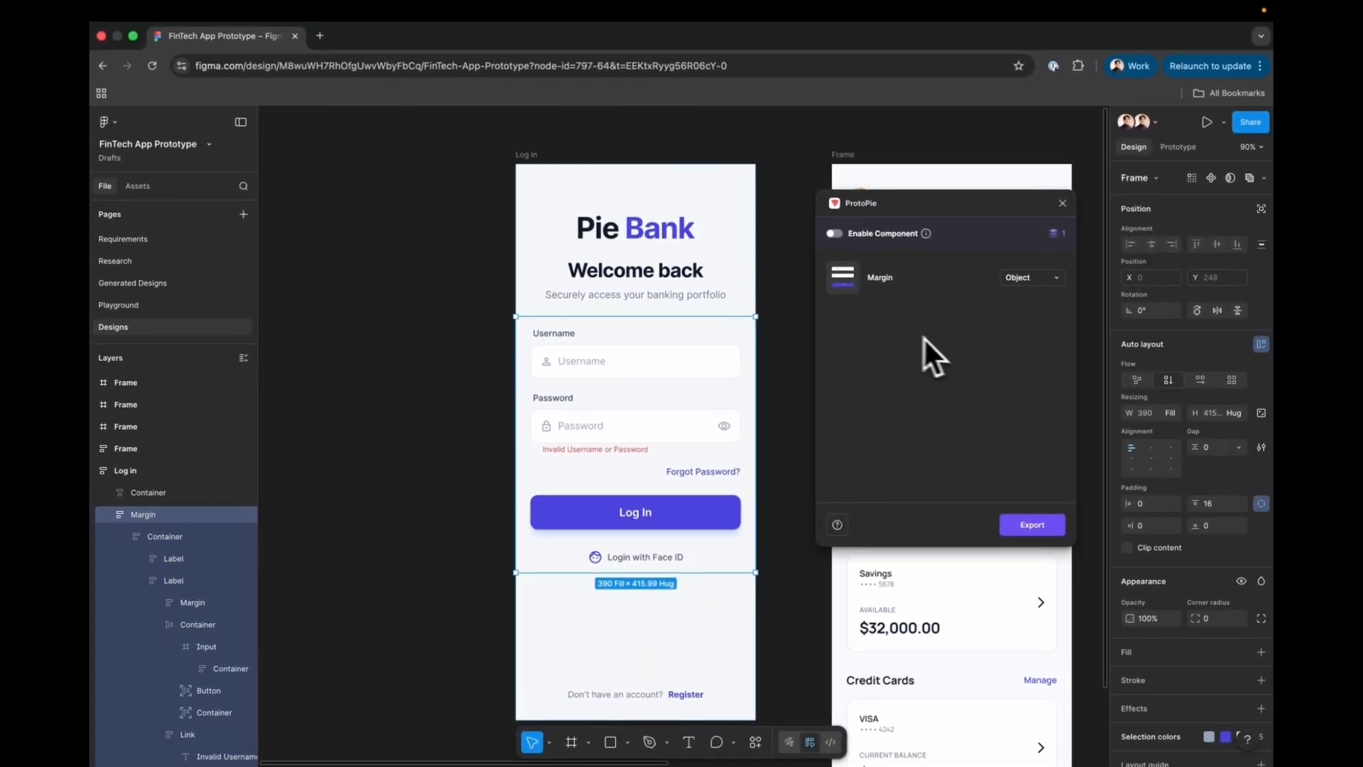
- Export the Log in frame as a scene, importing its 58 layers into ProtoPie
click(448, 387)
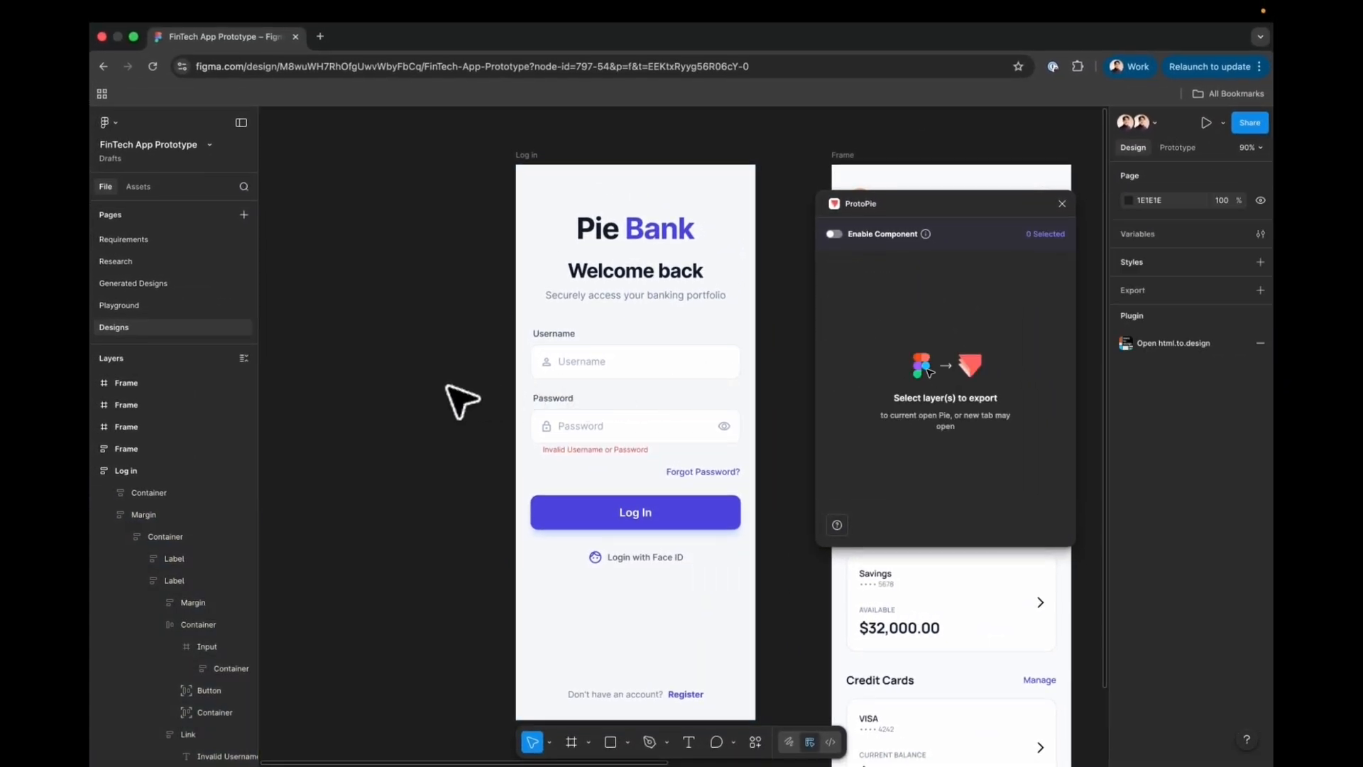
click(523, 153)
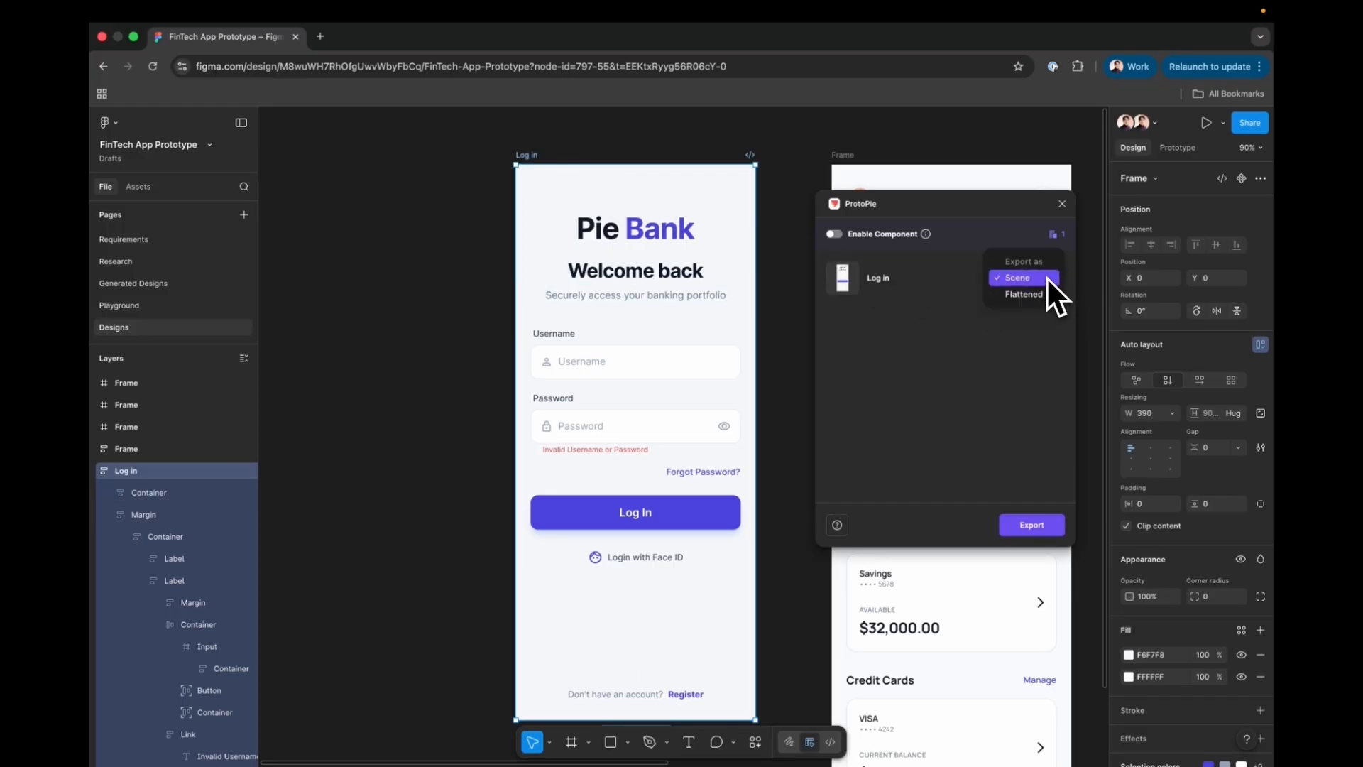
click(1049, 291)
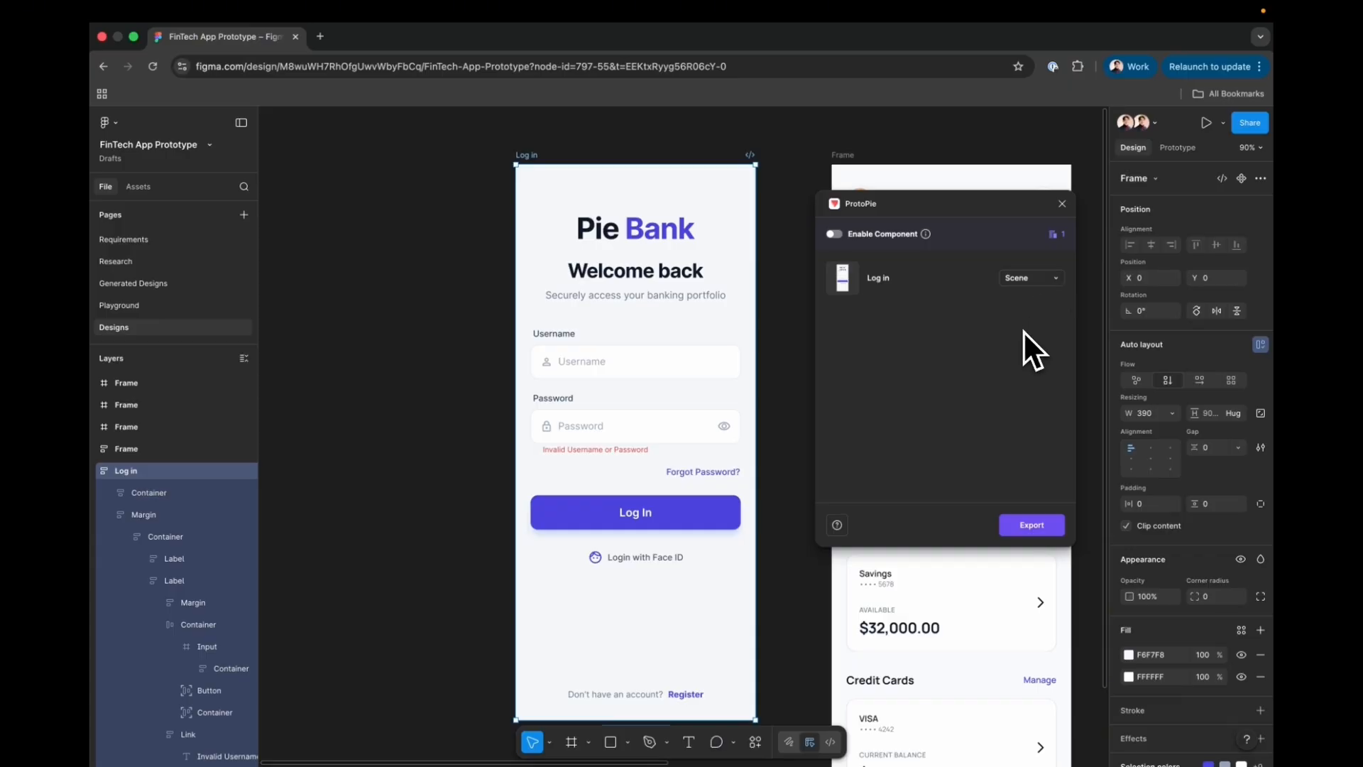
click(1025, 526)
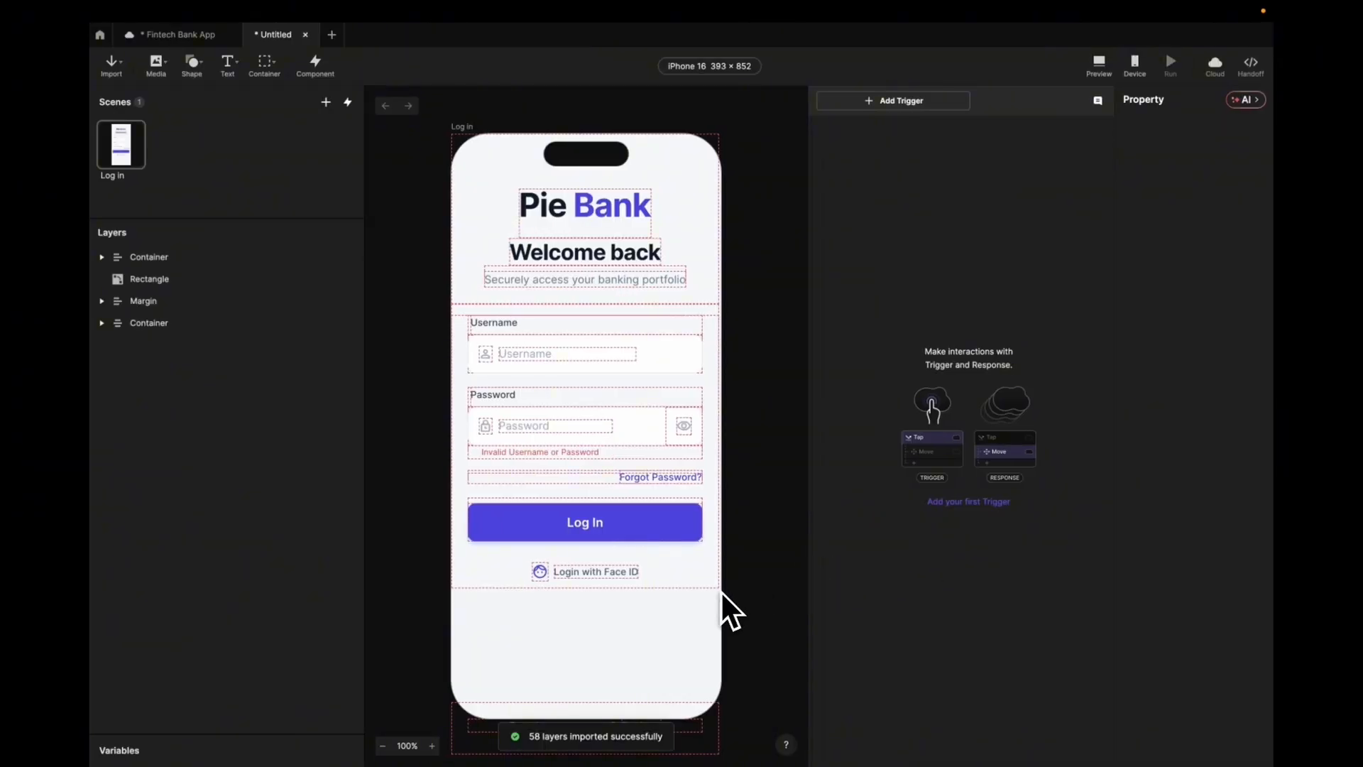
- Drag the bottom Register Container up to Y 776 so it sits inside the phone screen
scroll(732, 592, down, 3)
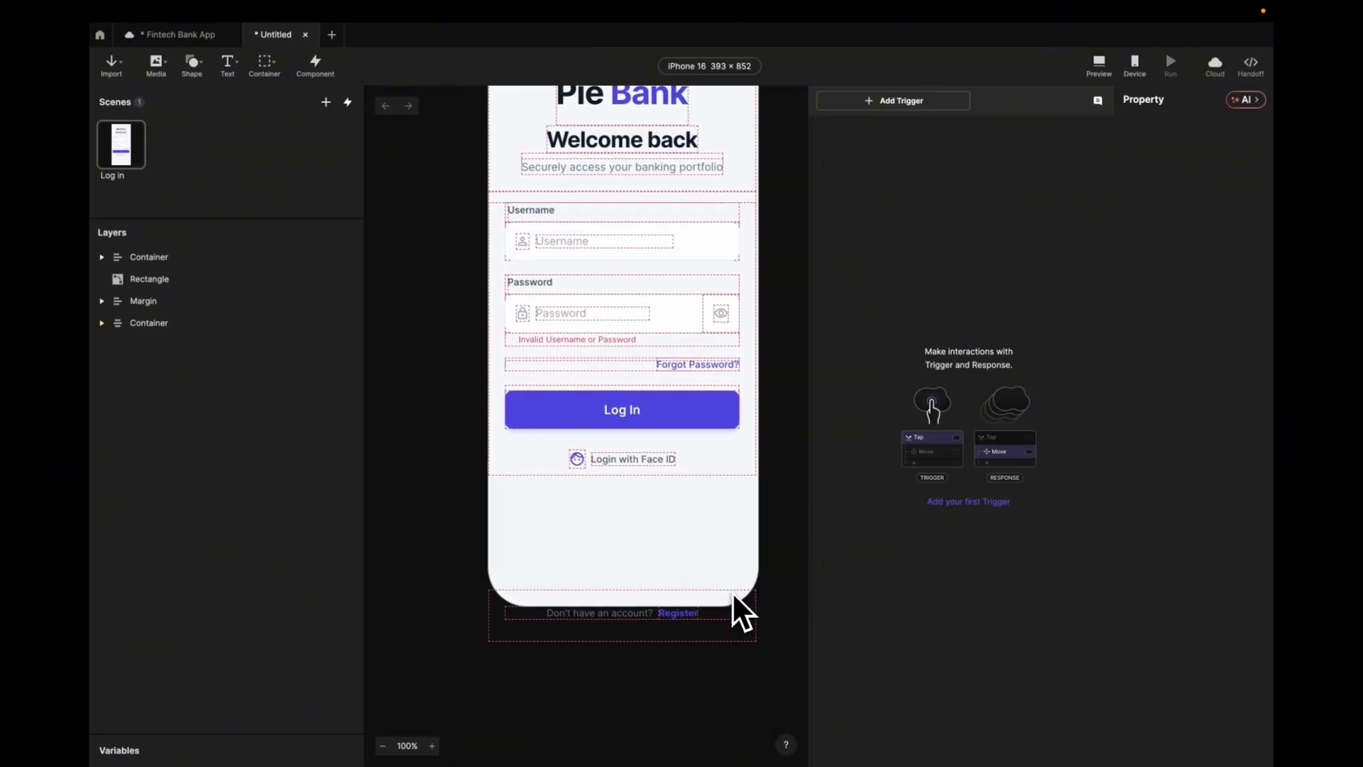
click(671, 652)
drag(670, 650, 676, 617)
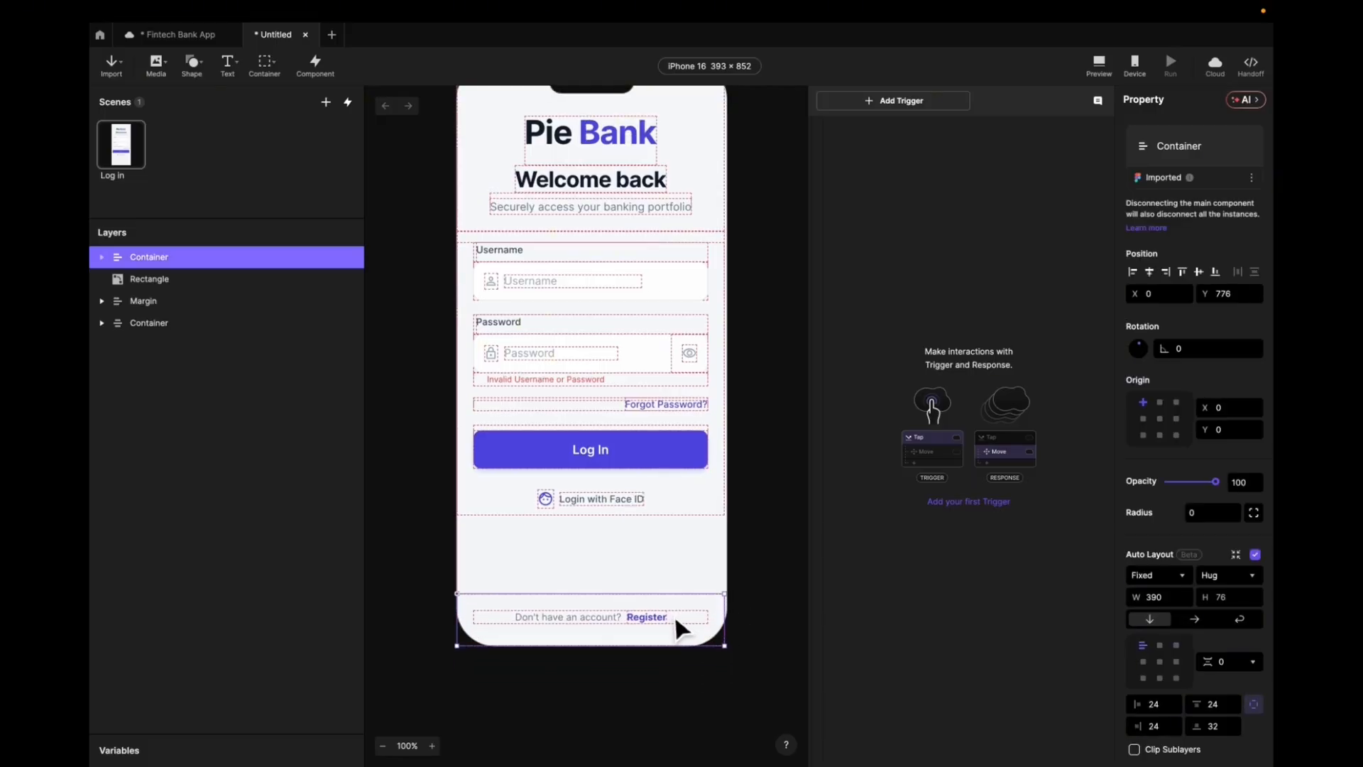
click(679, 608)
scroll(733, 530, up, 1)
scroll(774, 511, up, 2)
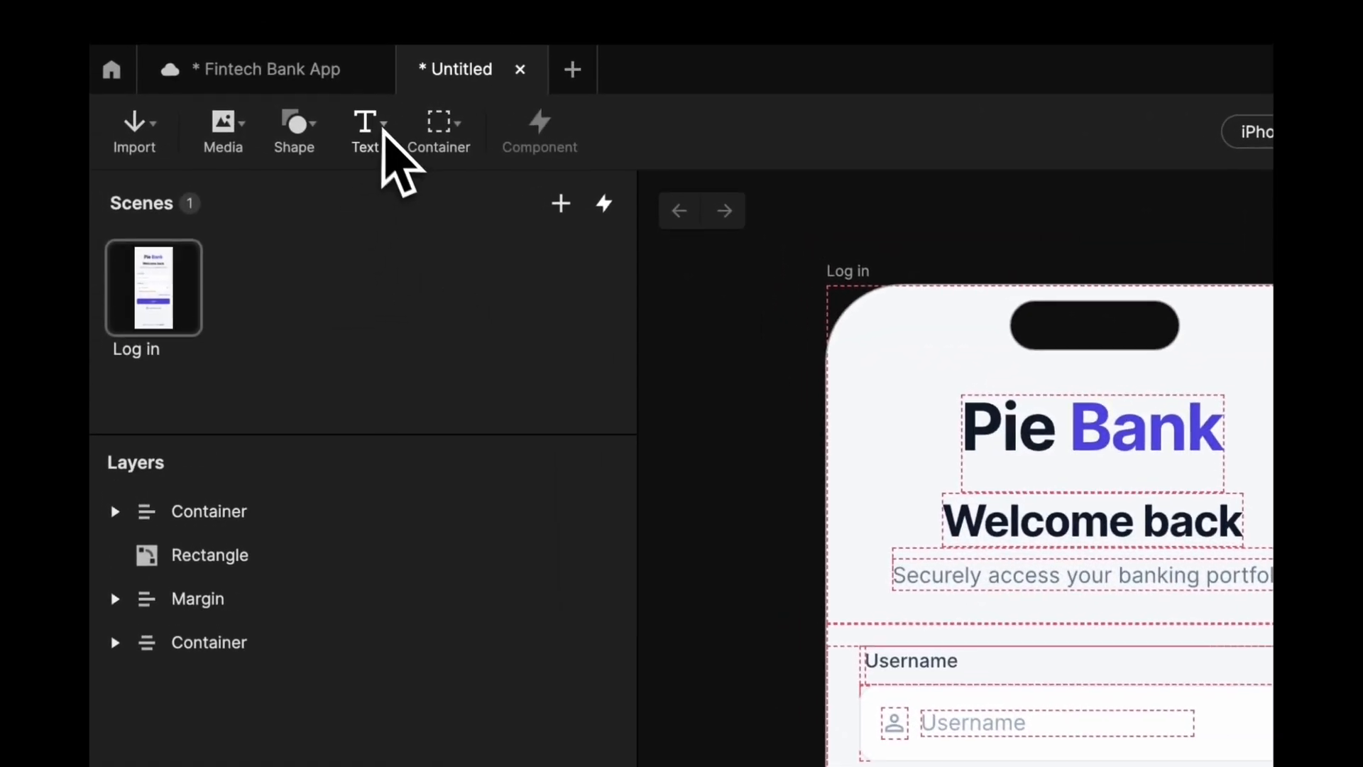
click(236, 62)
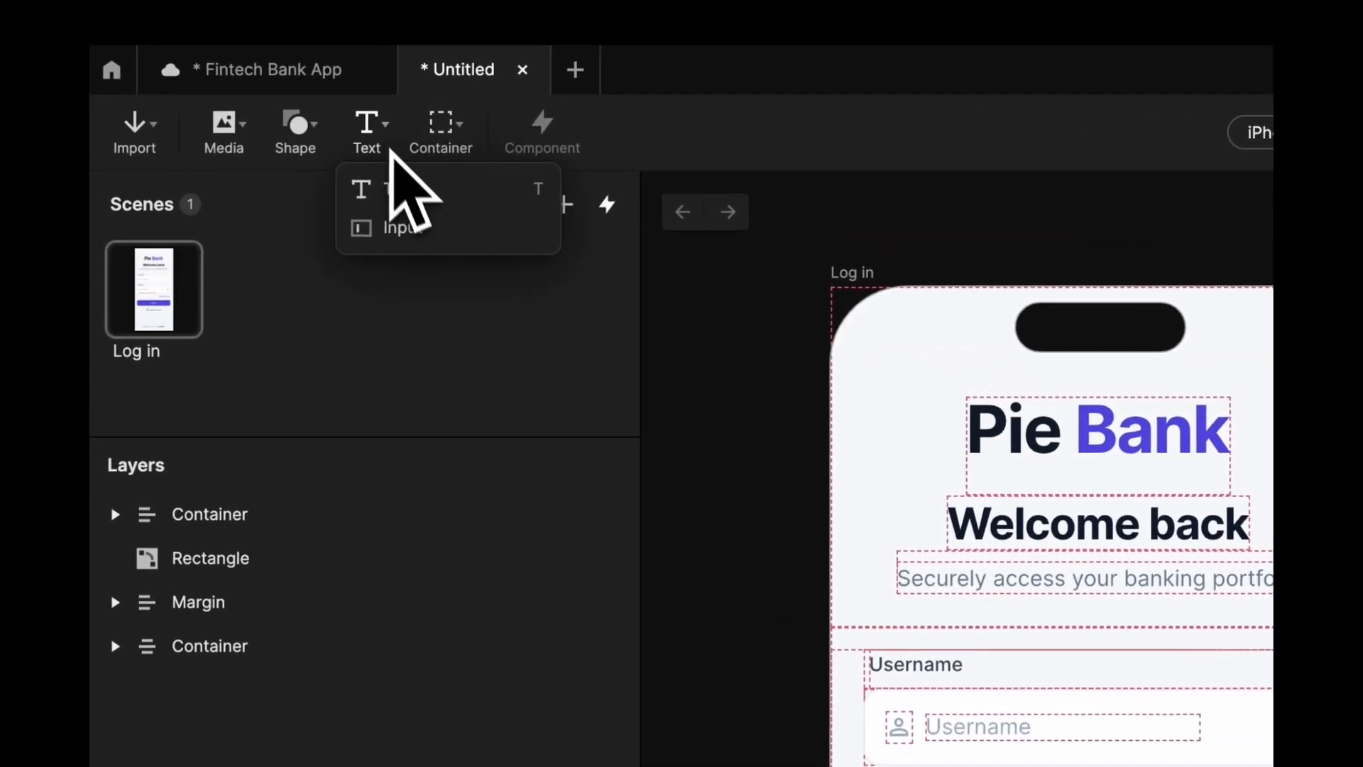
- Draw an Input text layer over the Username field
click(416, 228)
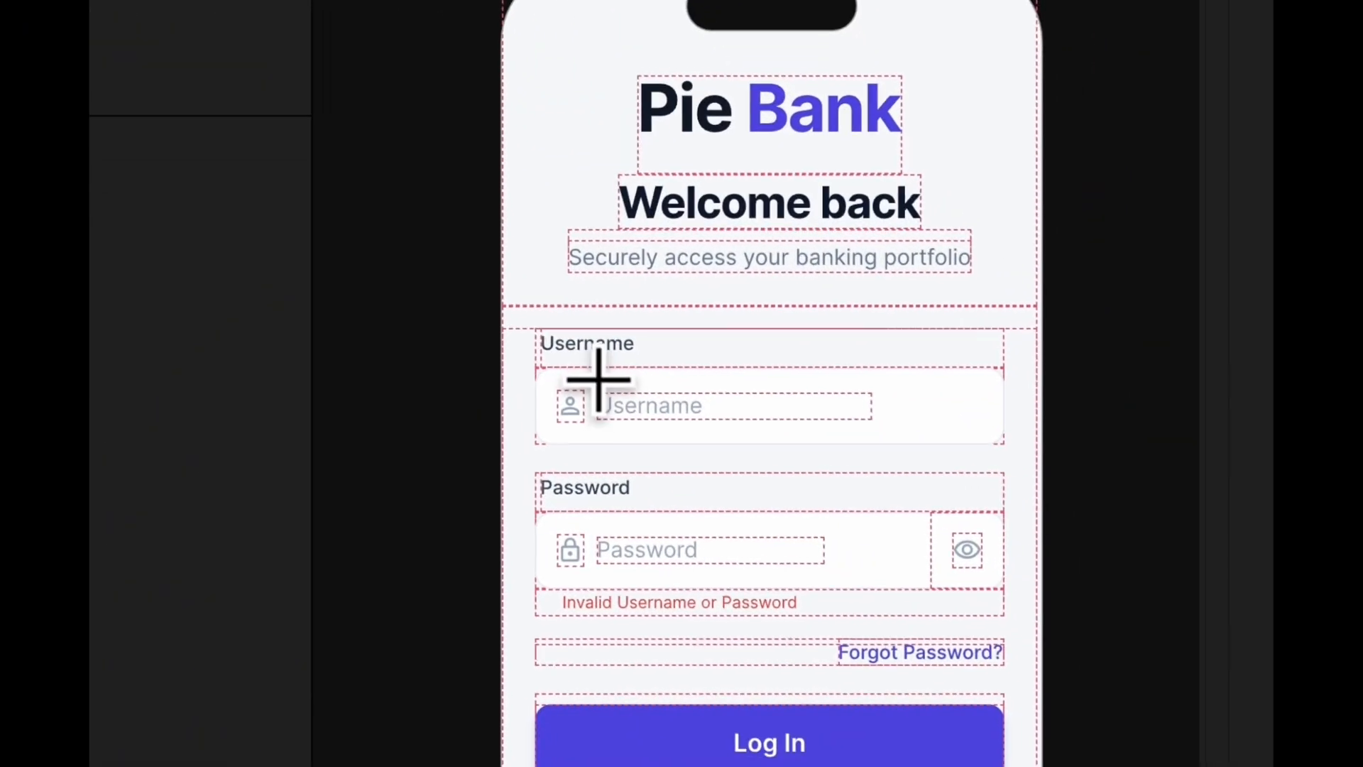
drag(600, 380, 981, 436)
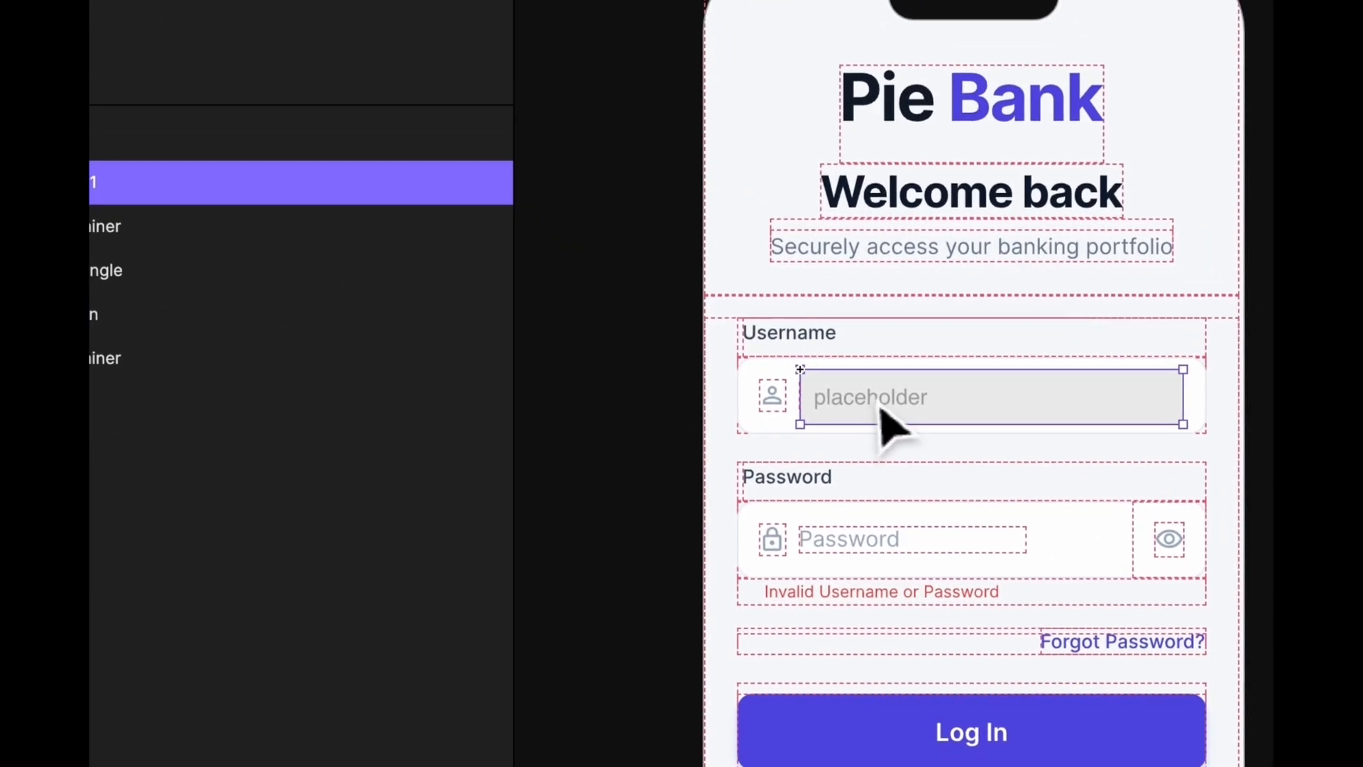
drag(1010, 494, 1091, 534)
mouse_move(960, 441)
mouse_down()
mouse_move(817, 397)
mouse_move(955, 458)
mouse_up()
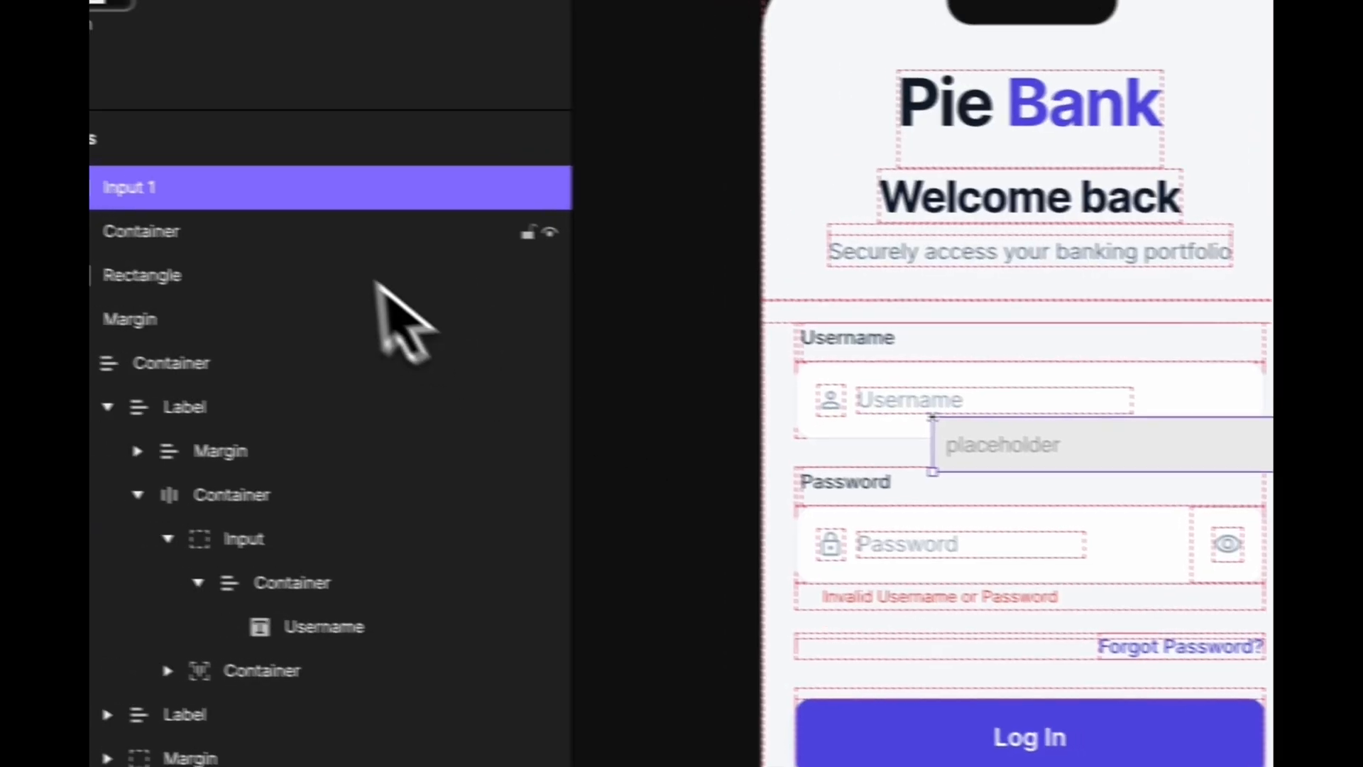
- Nest Input 1 inside the Input group and resize it to fill the Username field
drag(145, 184, 297, 413)
drag(428, 429, 446, 568)
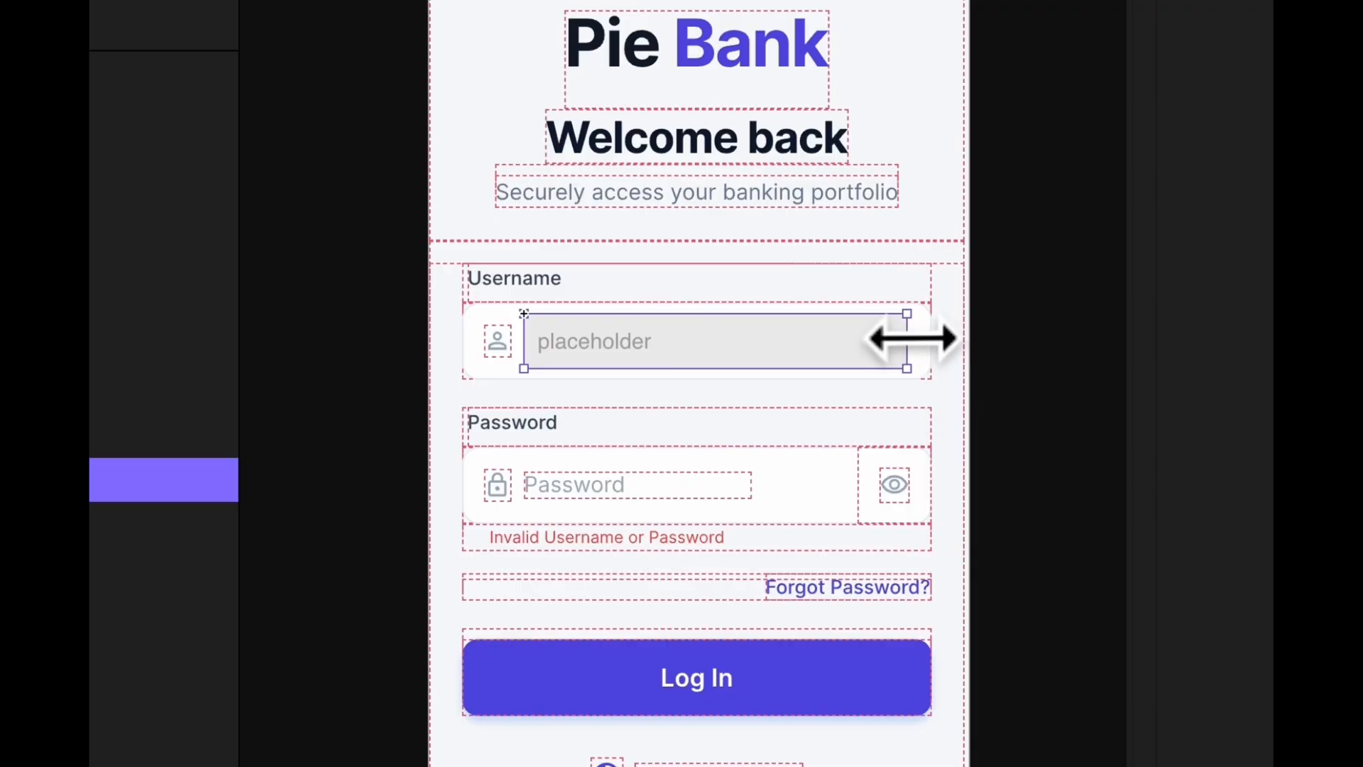
drag(907, 339, 918, 340)
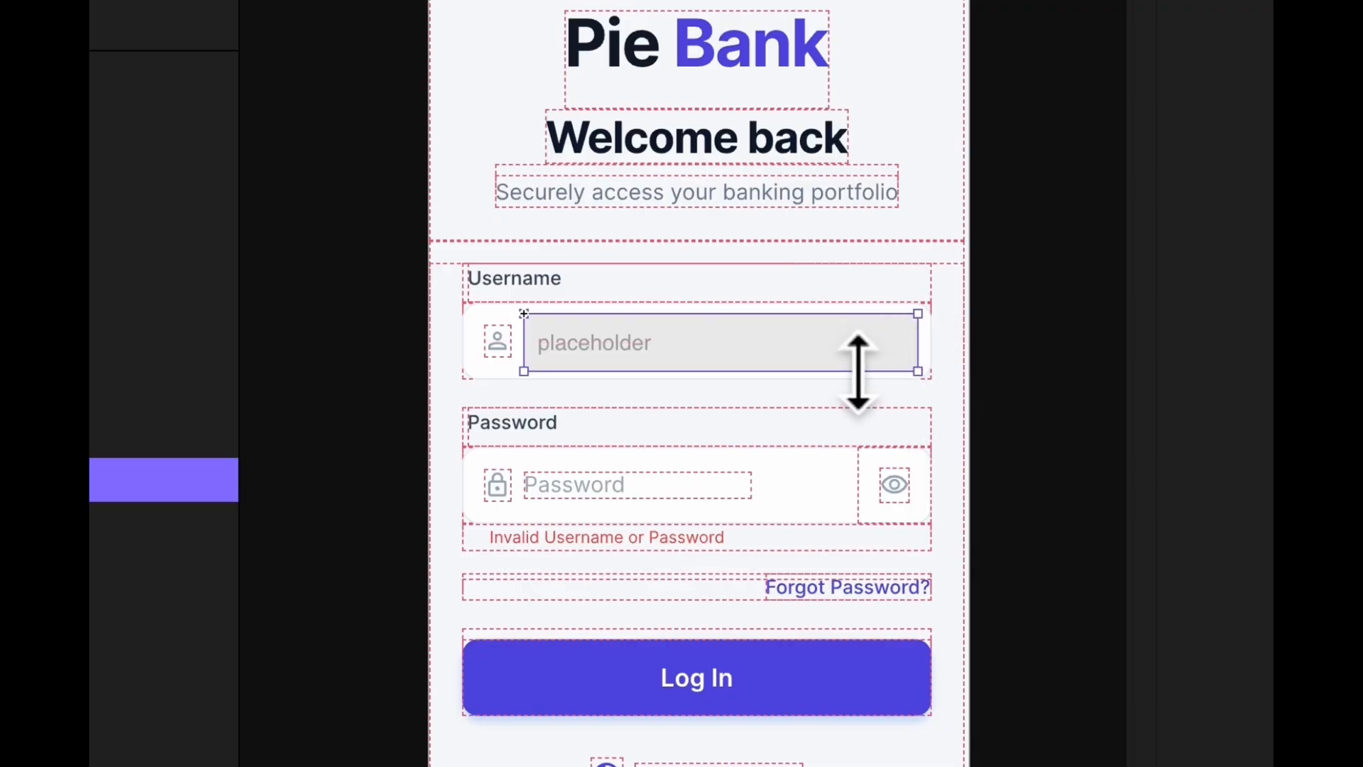
drag(858, 372, 792, 349)
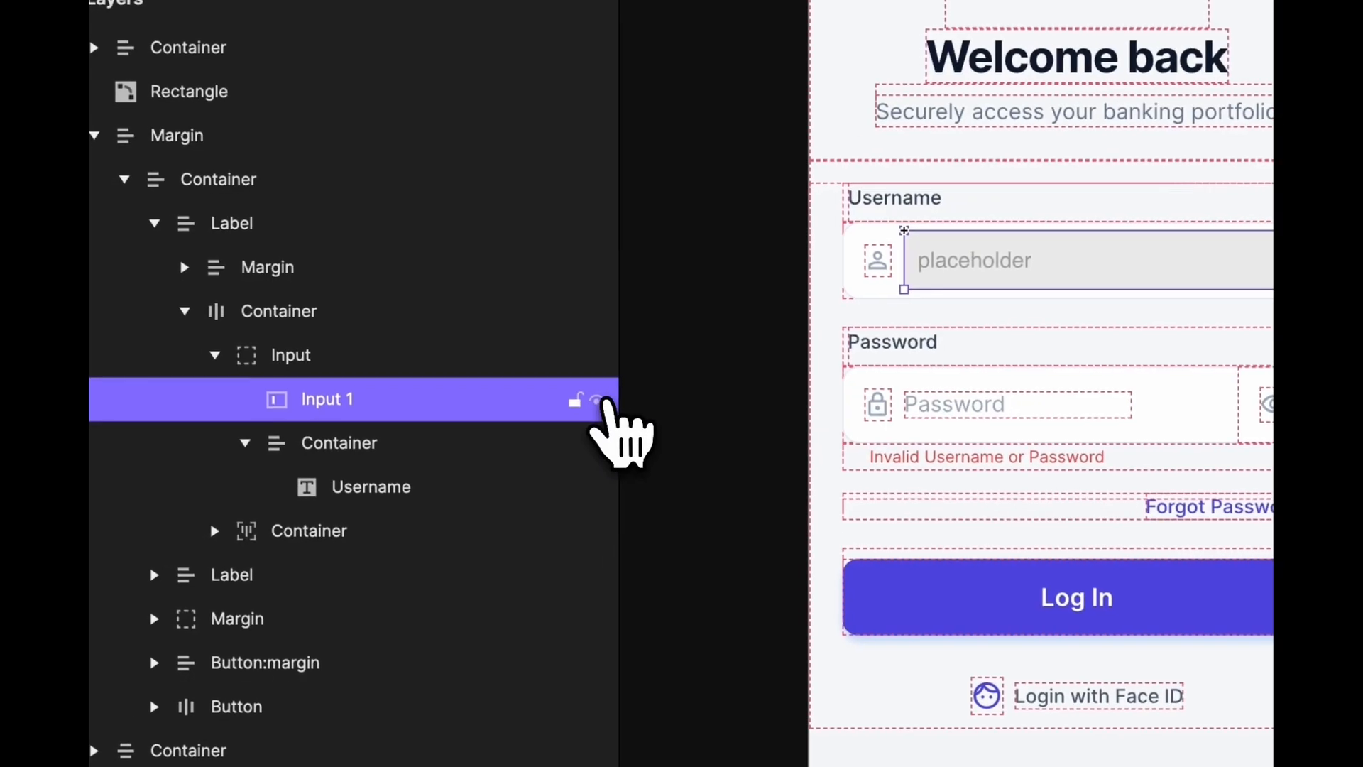
- Toggle Input 1's visibility to compare it against the original Username field
click(217, 480)
click(599, 400)
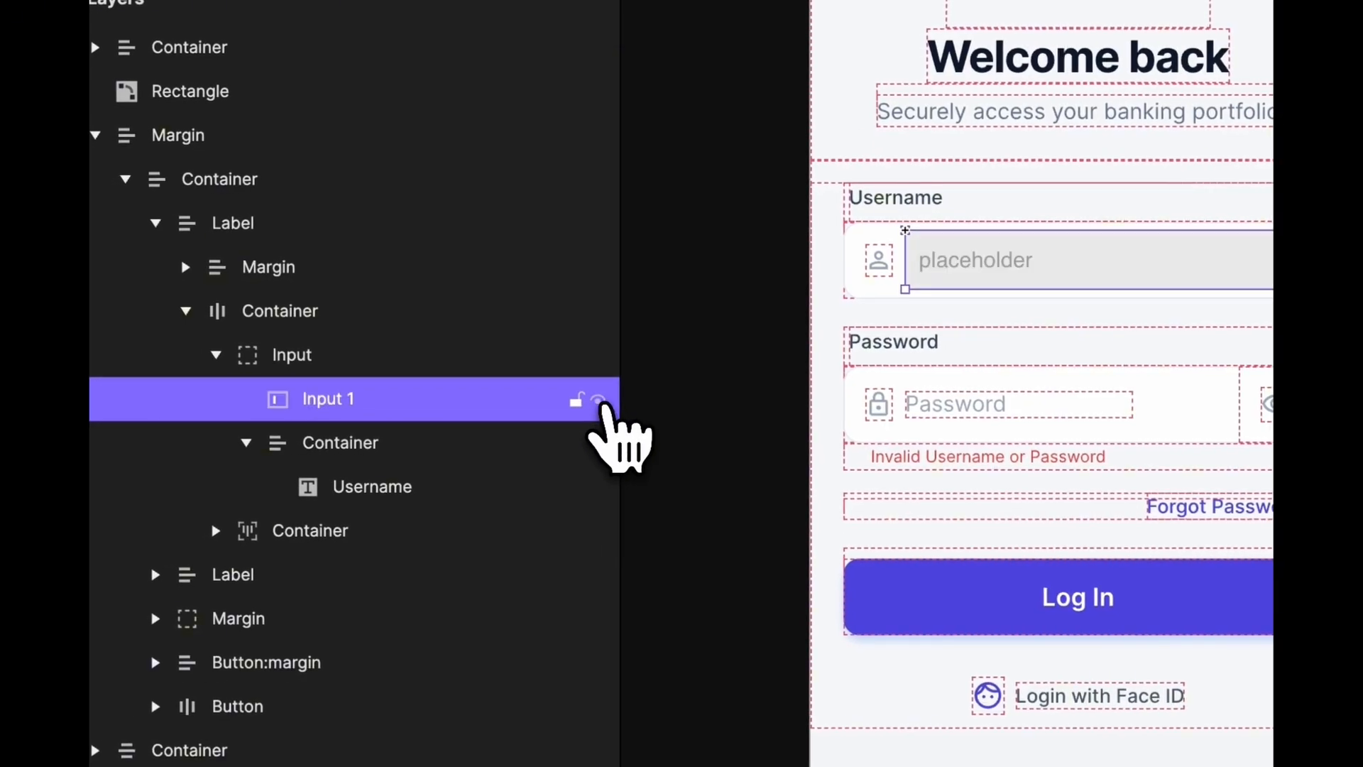
click(599, 401)
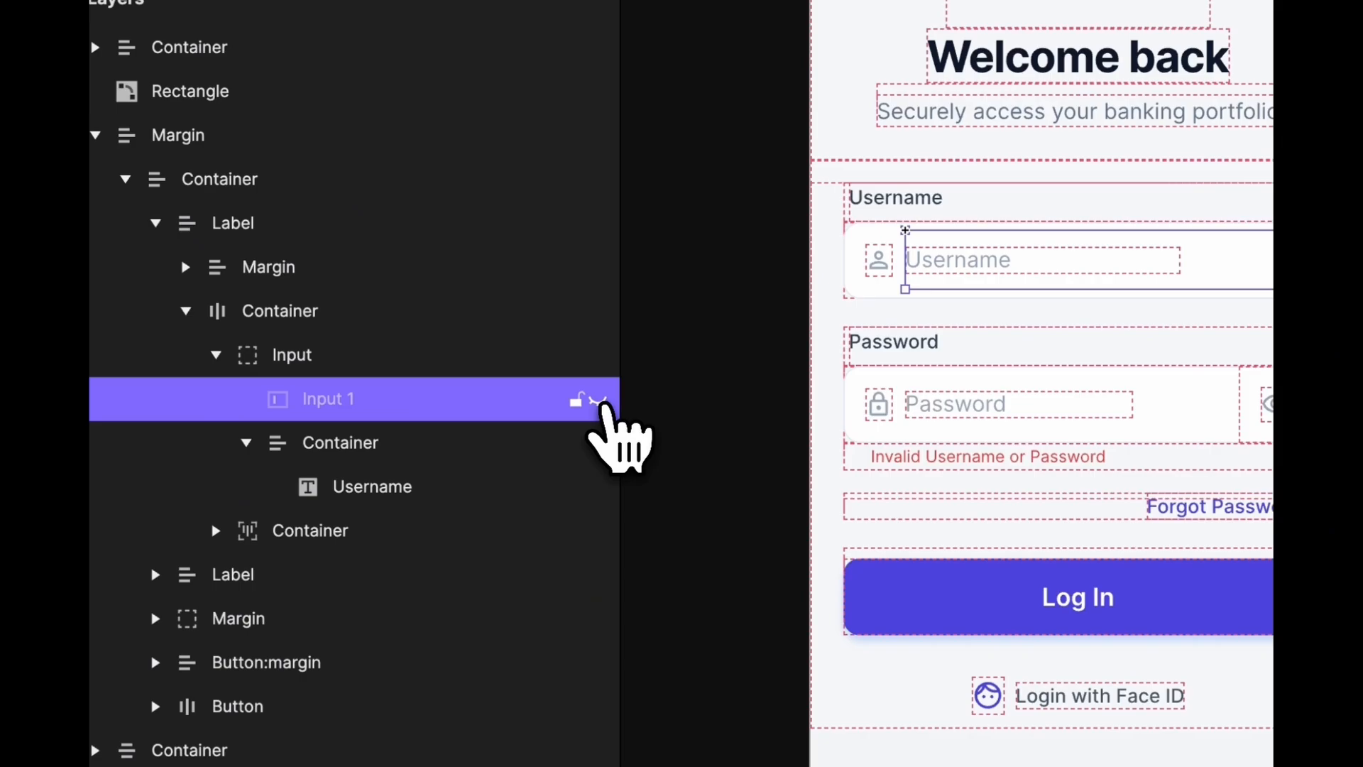
click(598, 400)
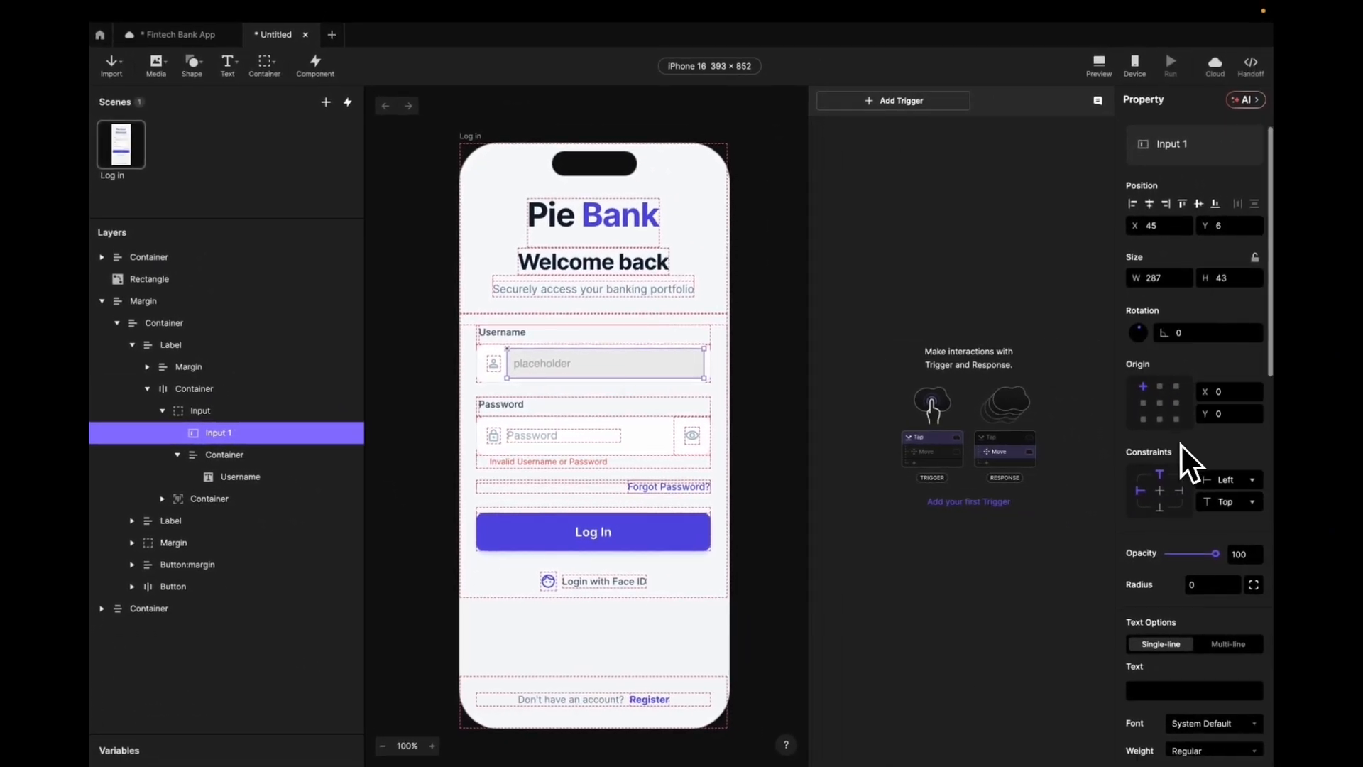
- Change Input 1's placeholder text to 'Username'
scroll(1181, 445, down, 5)
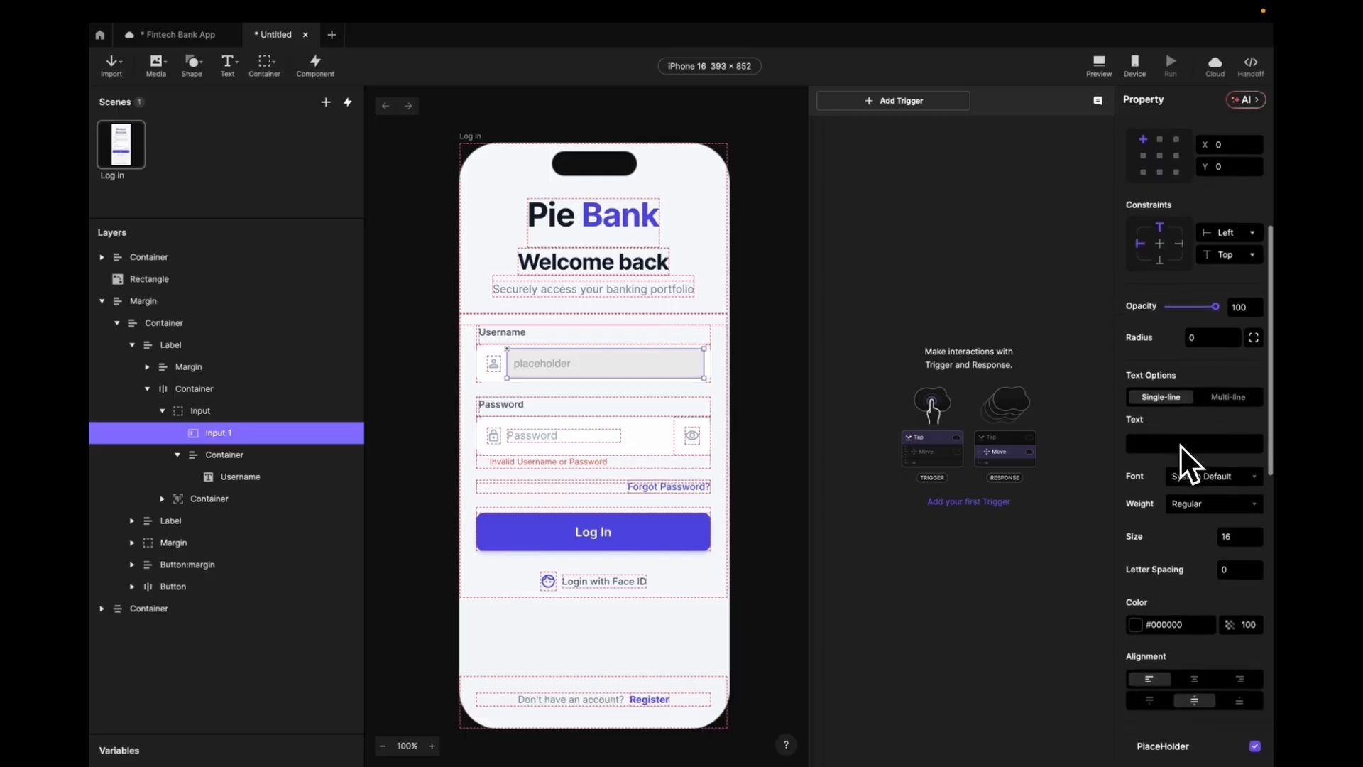
scroll(1181, 446, down, 5)
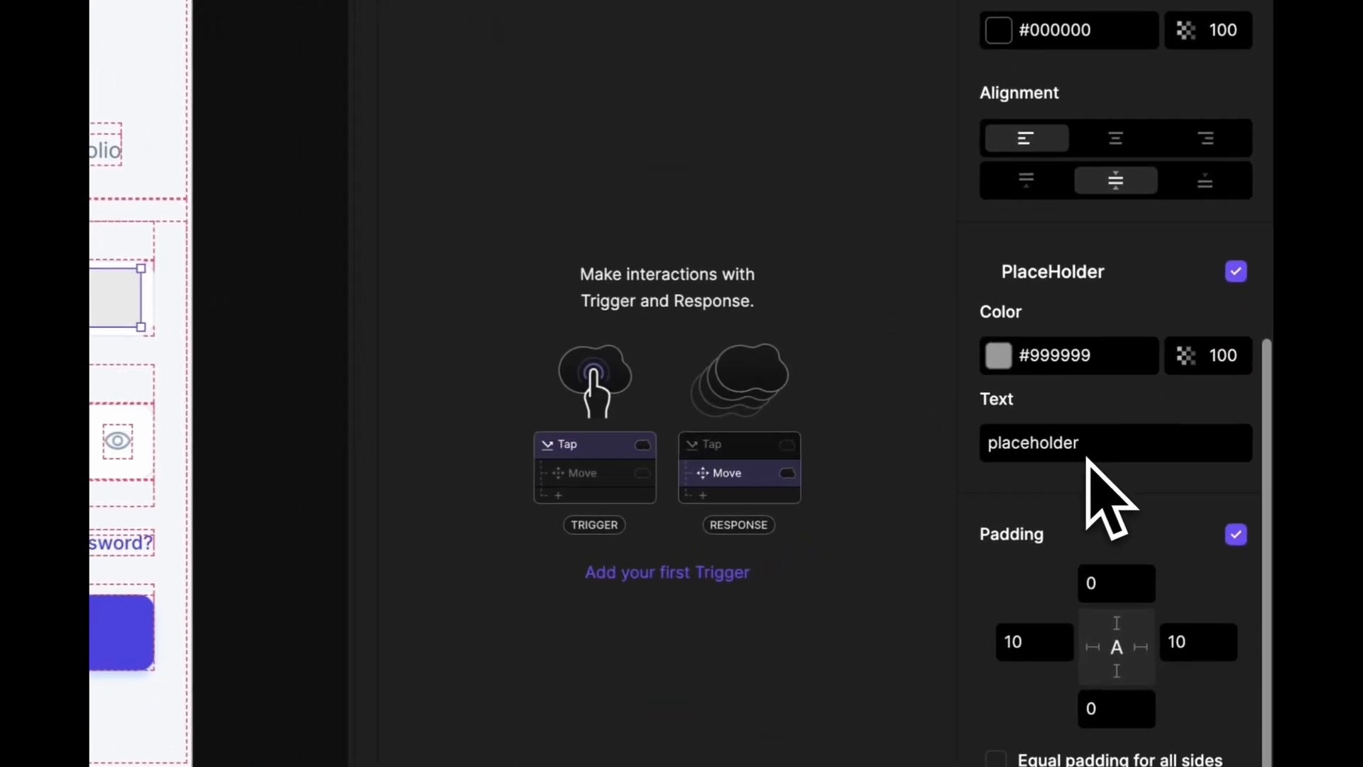
double_click(1157, 563)
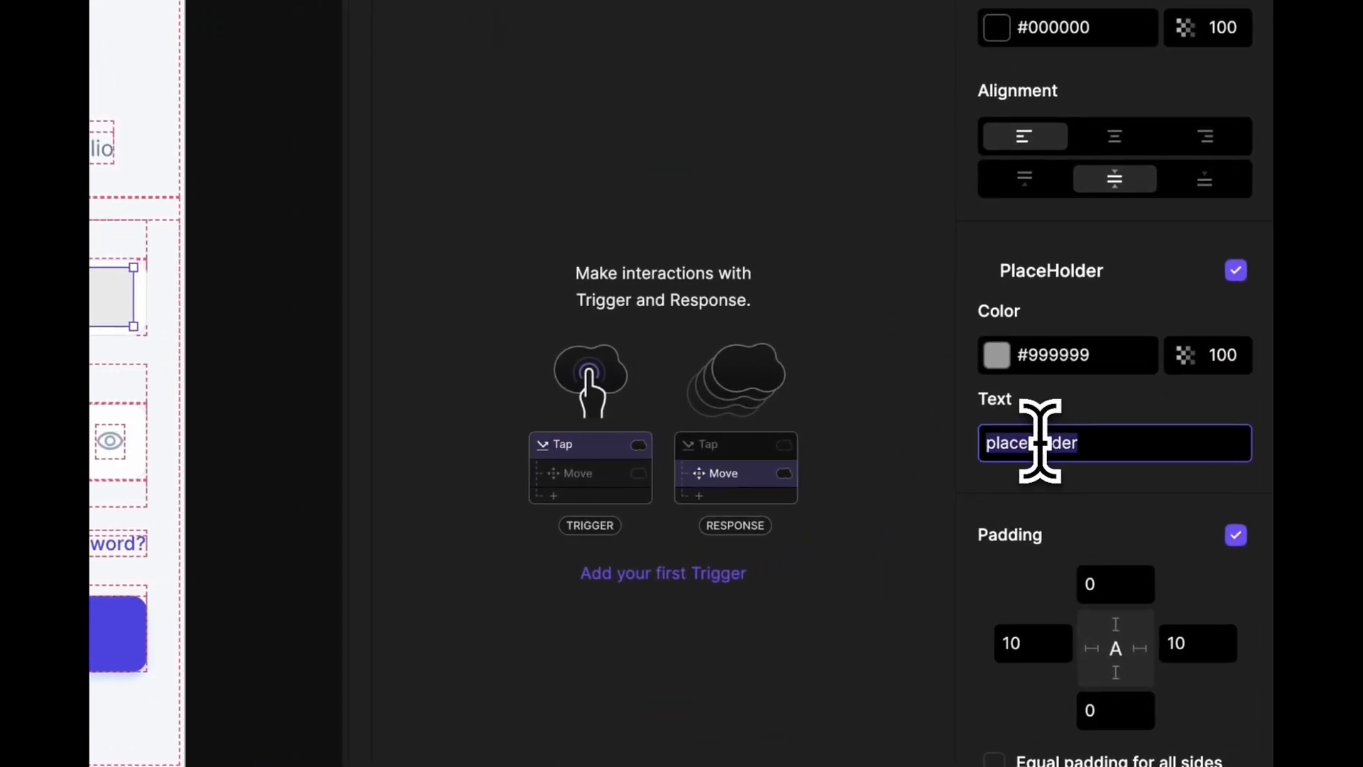
text(Username)
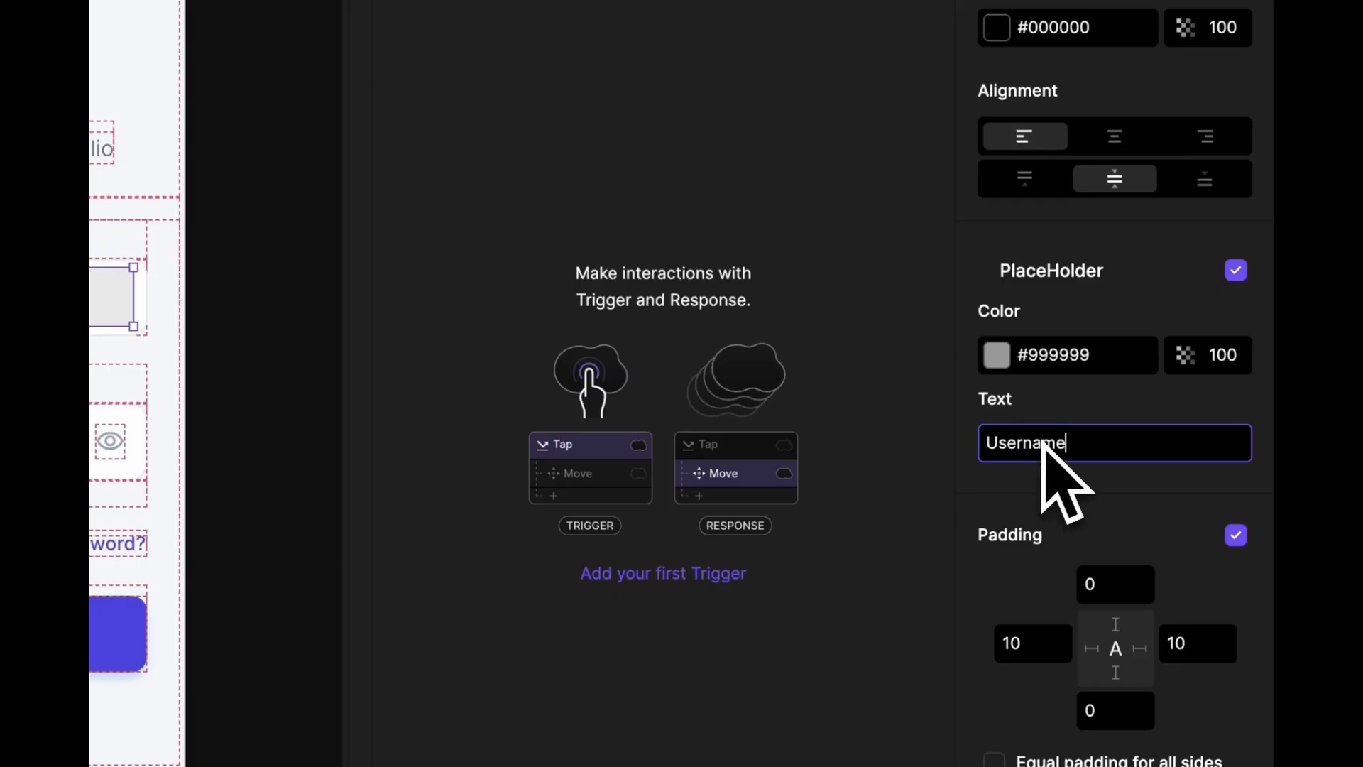
click(1157, 312)
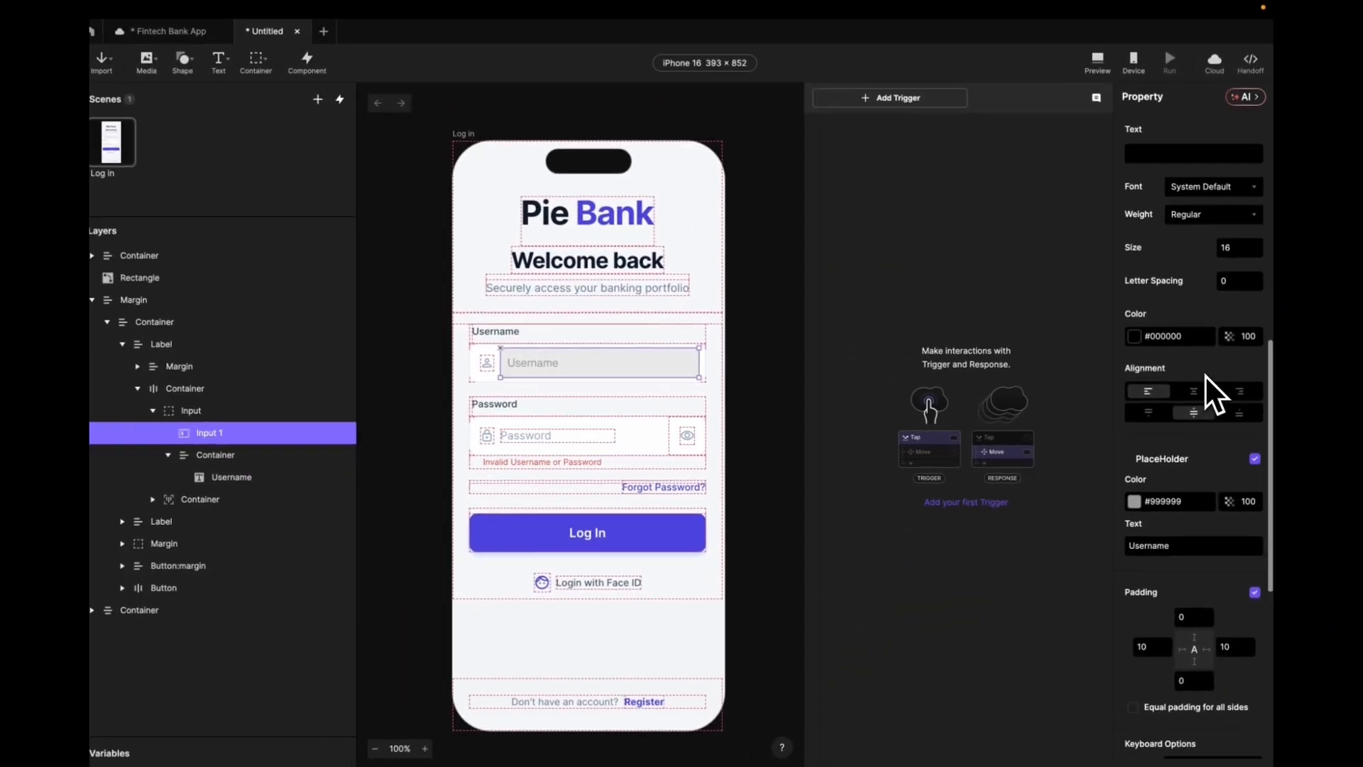
- Set Input 1's fill colour to white and show the layer again
scroll(1136, 319, up, 3)
scroll(1207, 376, down, 6)
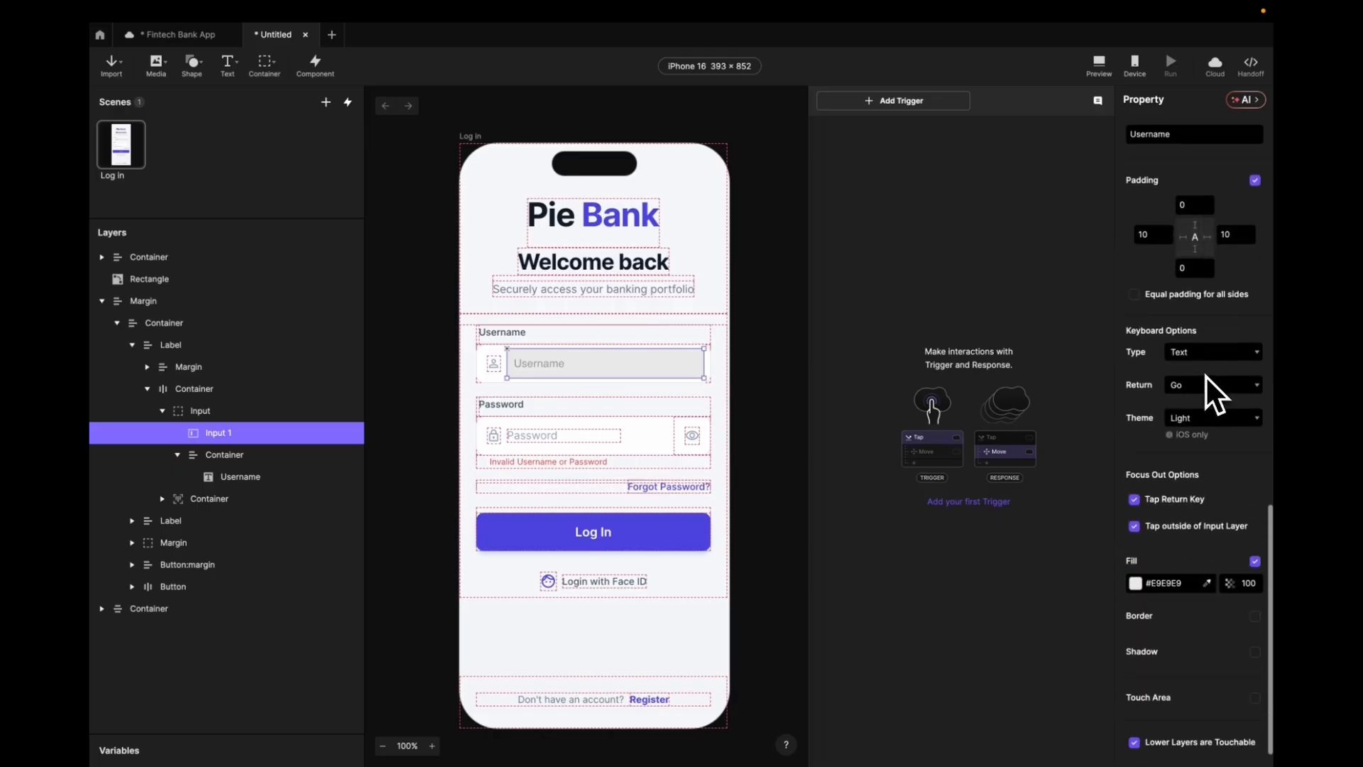
click(1207, 583)
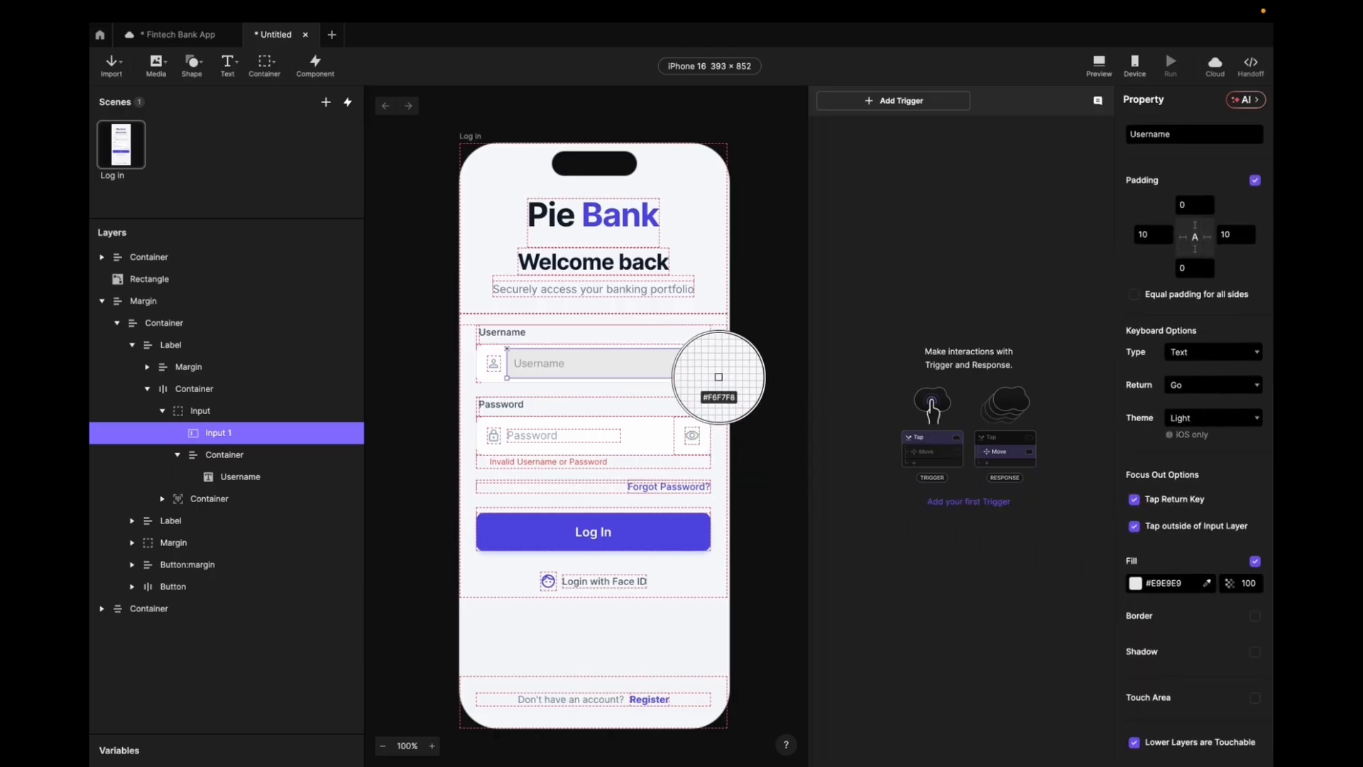
click(706, 362)
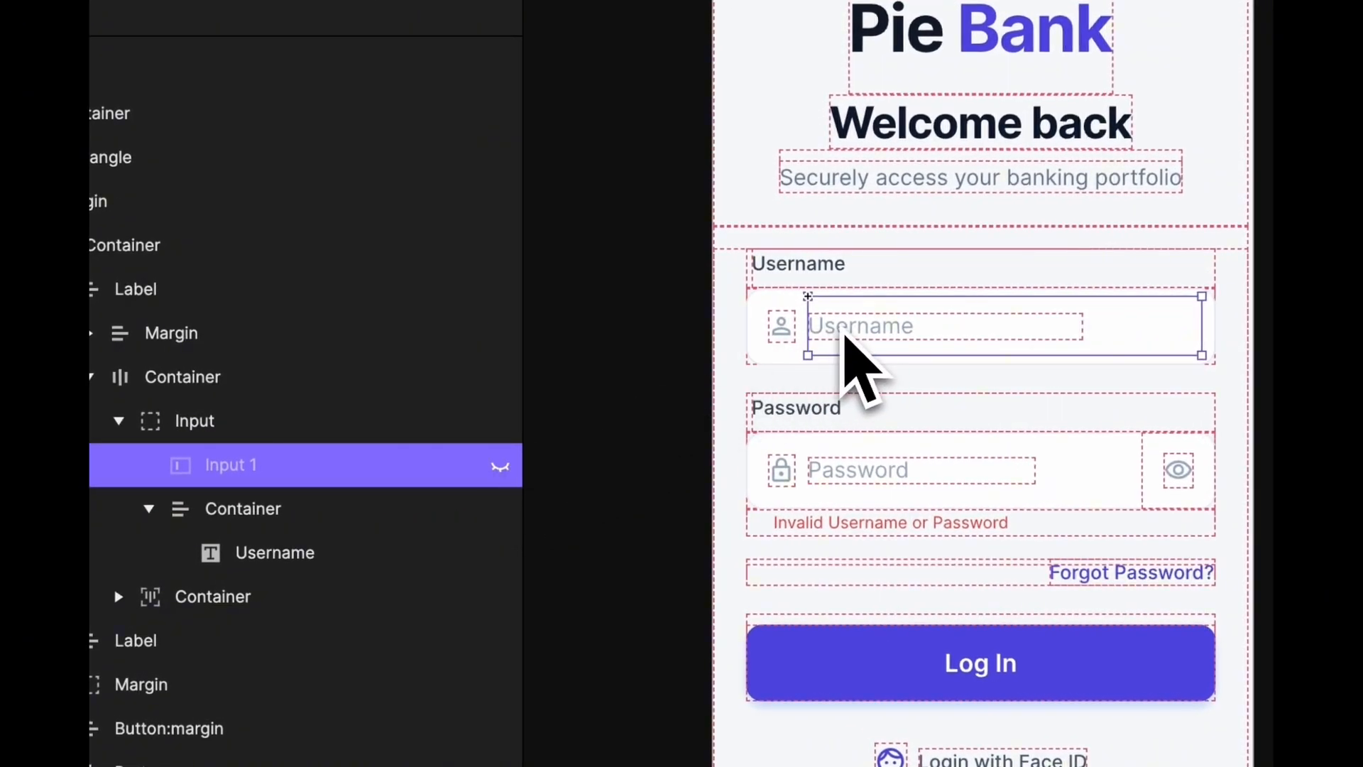
click(501, 467)
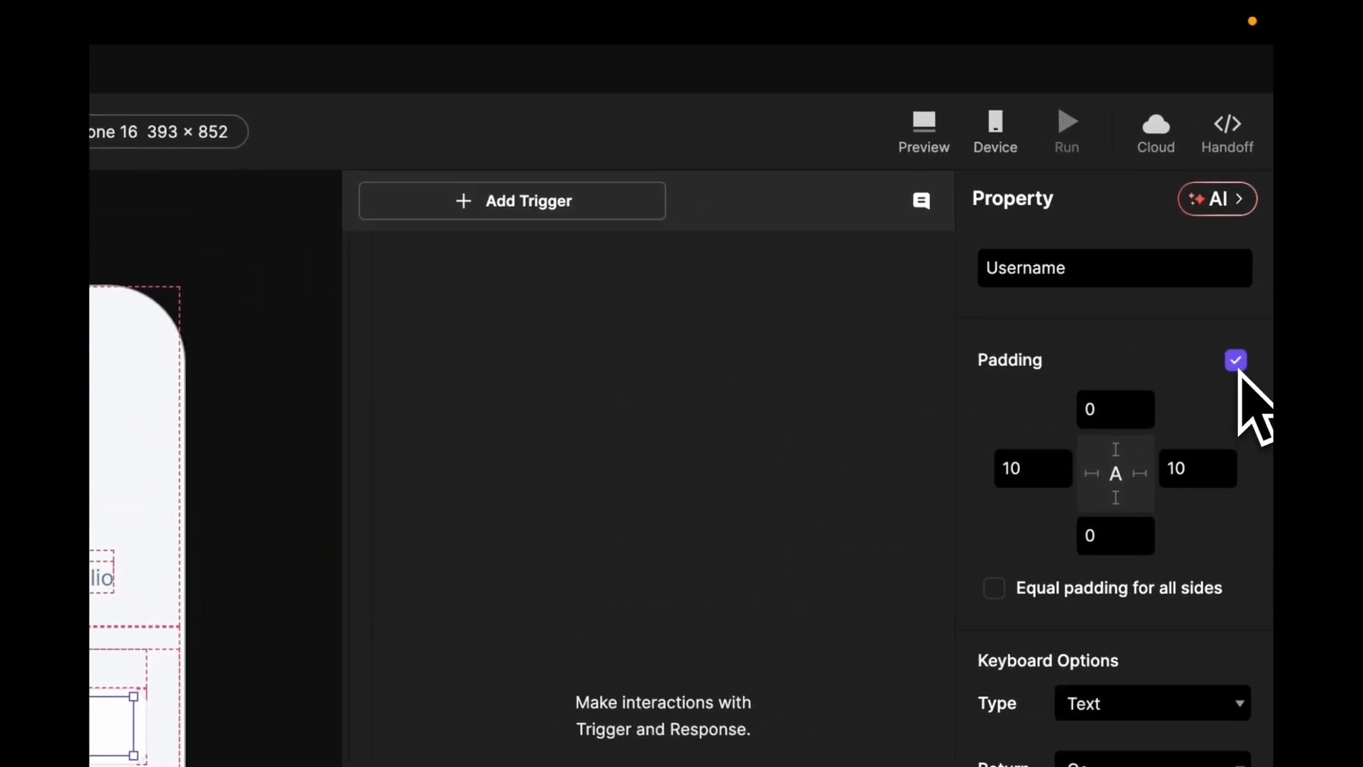
- Turn off Input 1's padding and make the imported Username text layer editable
click(1236, 361)
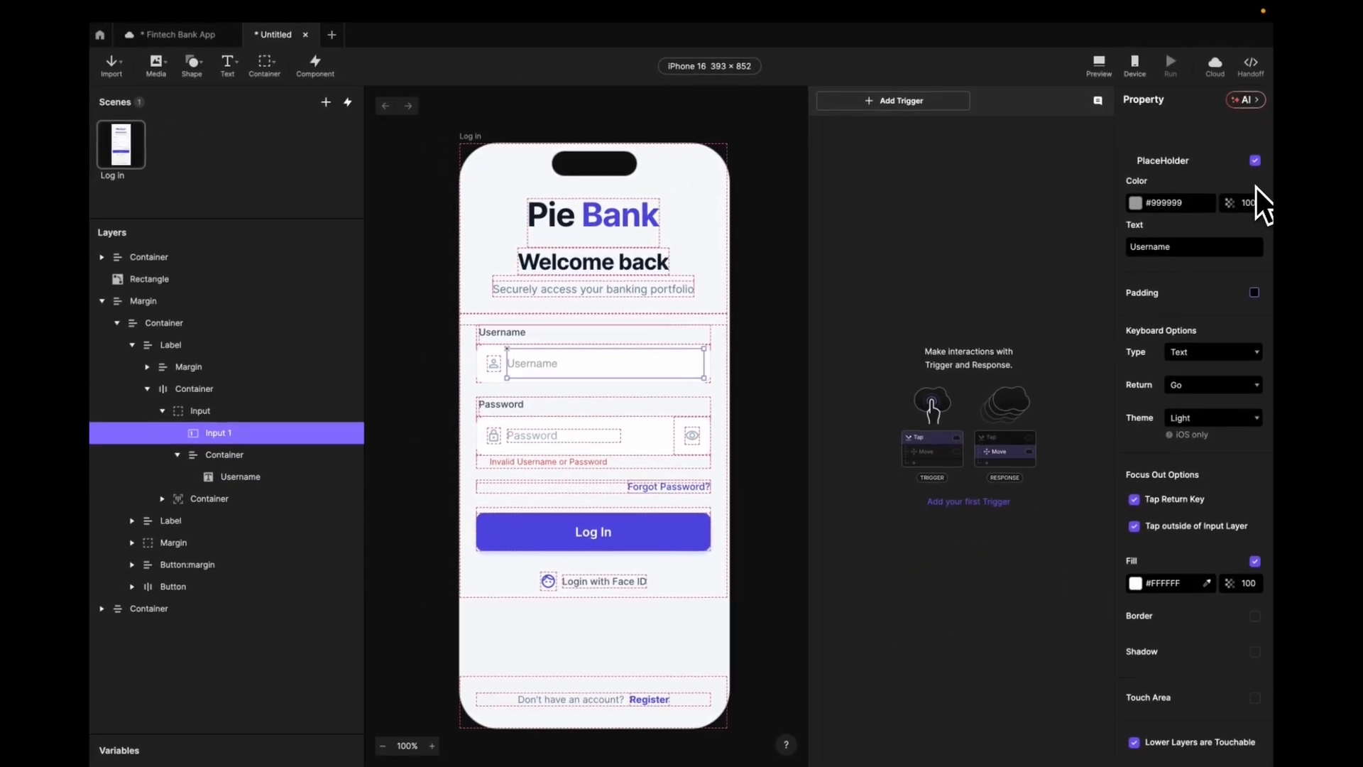
click(260, 474)
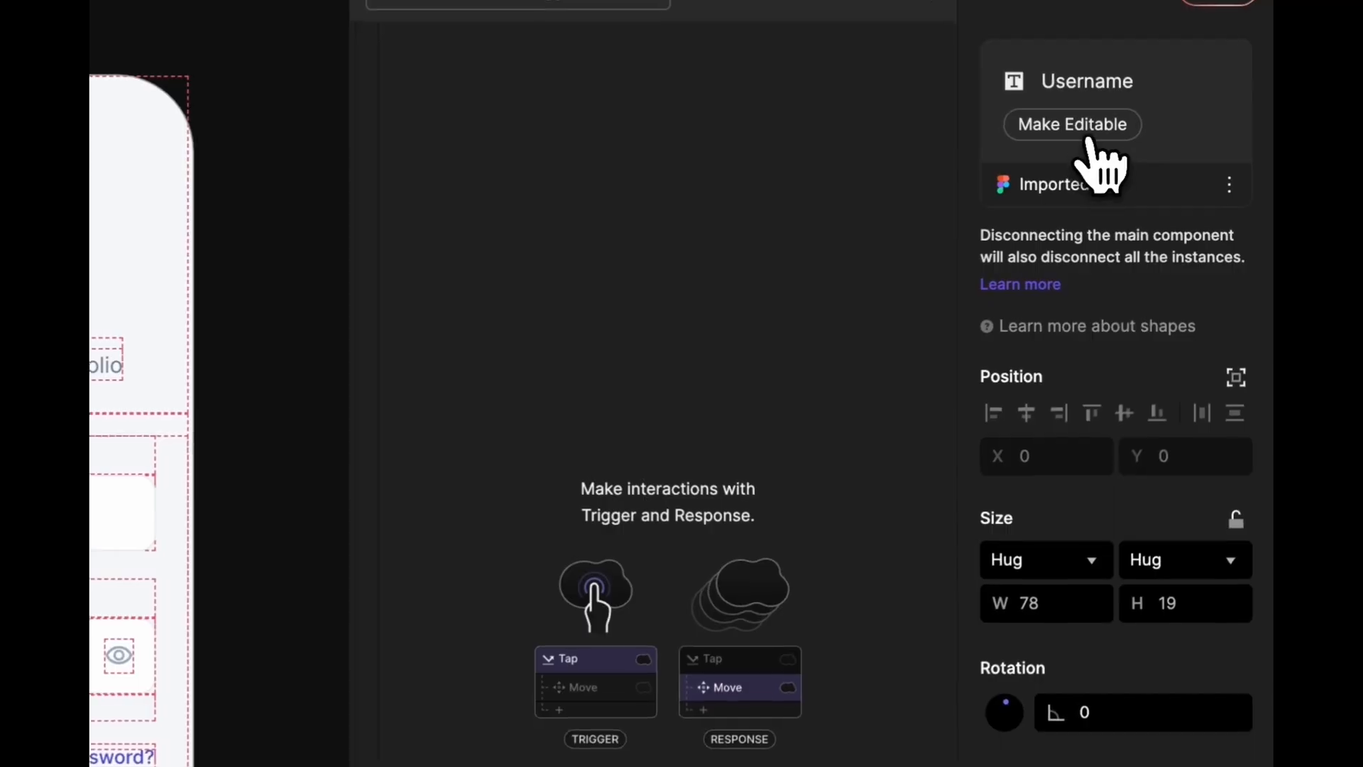
click(1090, 135)
scroll(1132, 563, down, 5)
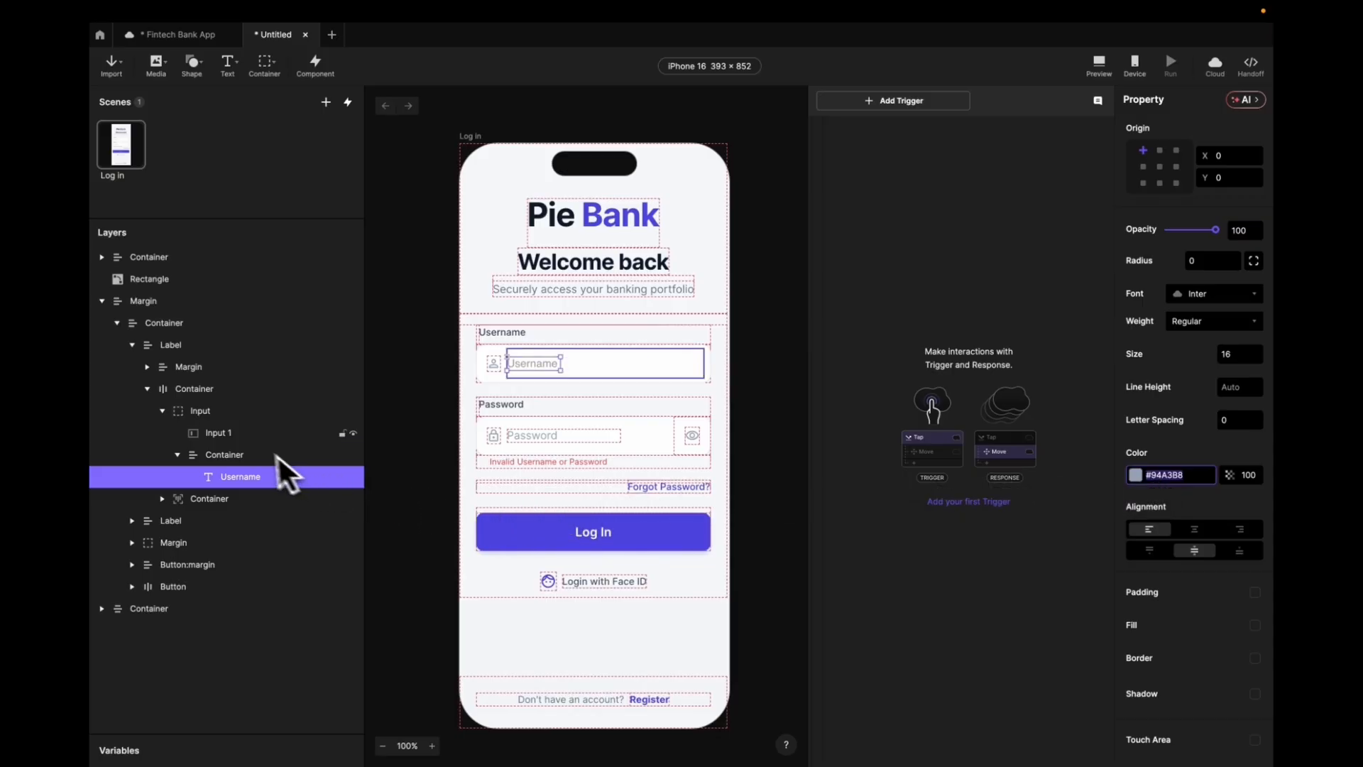
- Set Input 1's font to Inter
click(220, 433)
scroll(1169, 443, up, 3)
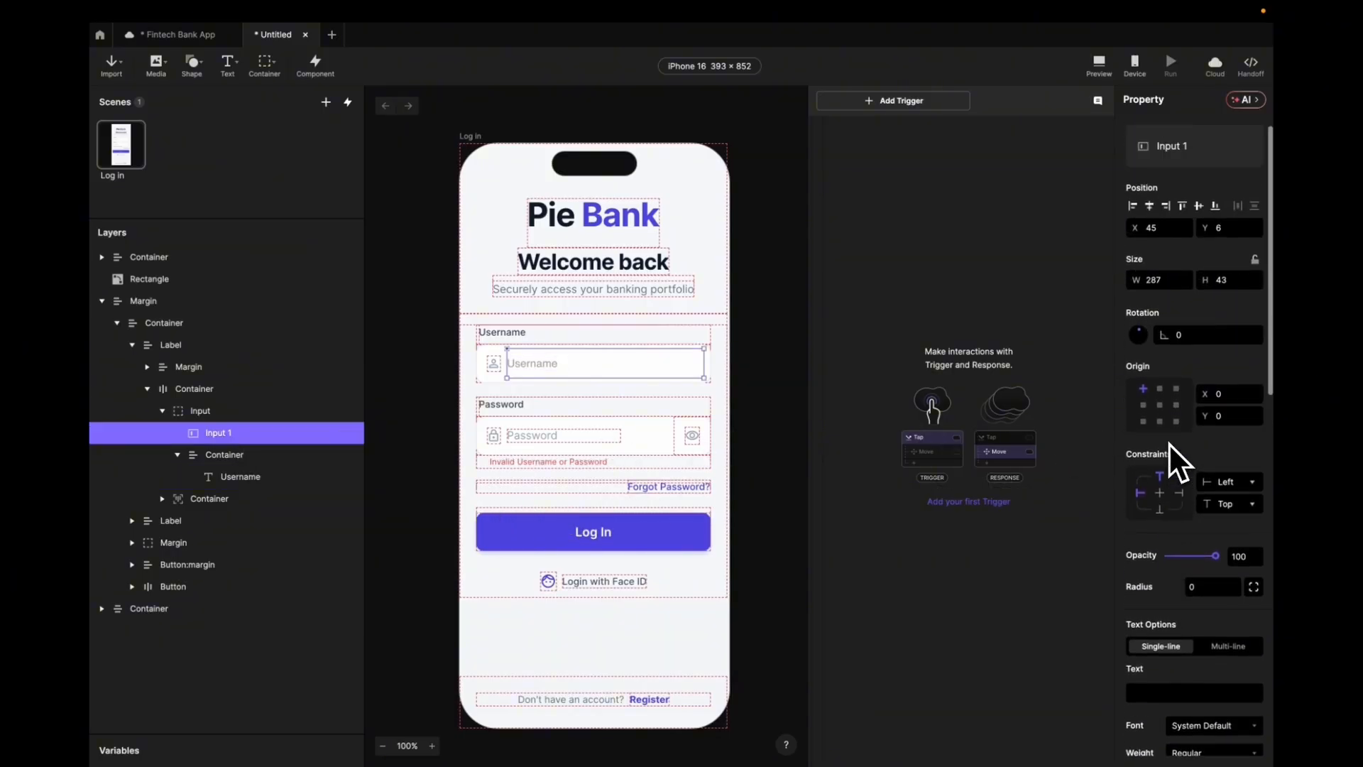
scroll(1169, 442, down, 6)
scroll(1169, 442, down, 2)
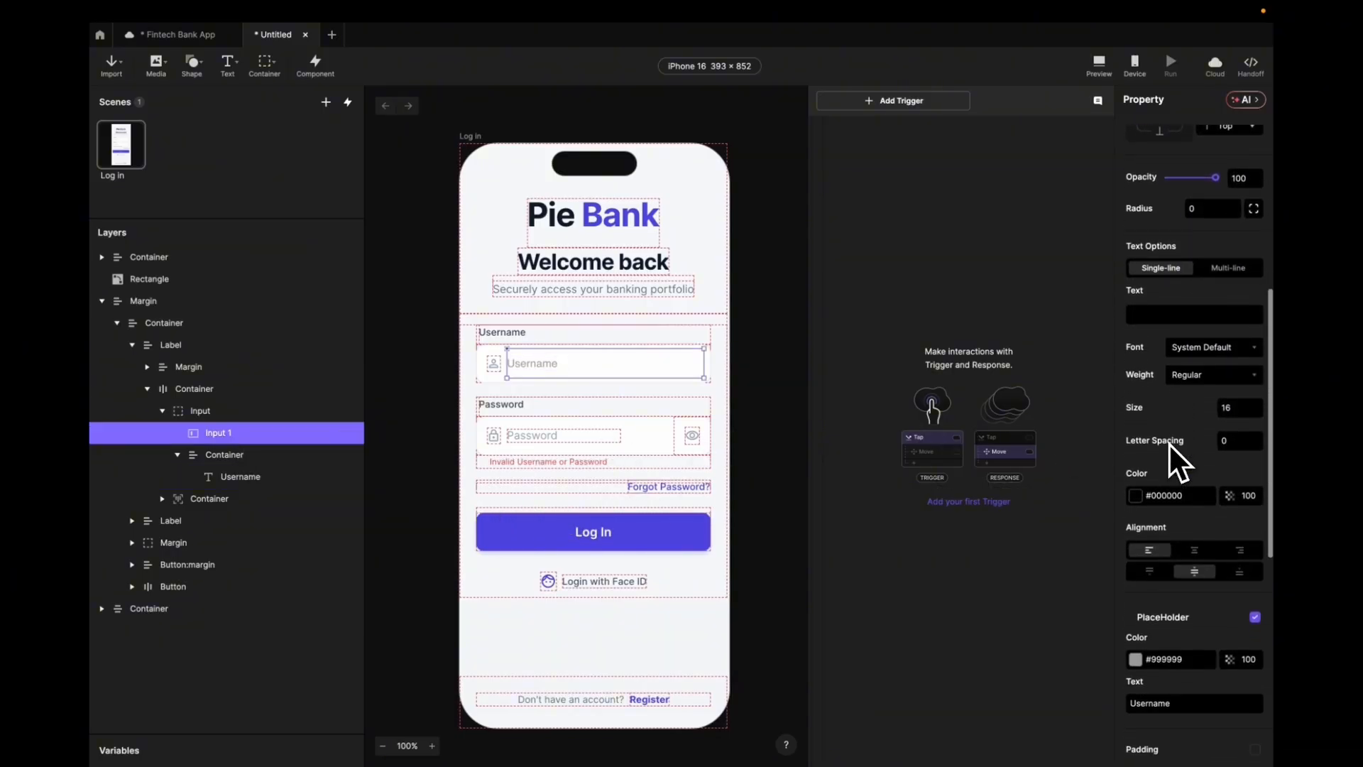
click(1224, 348)
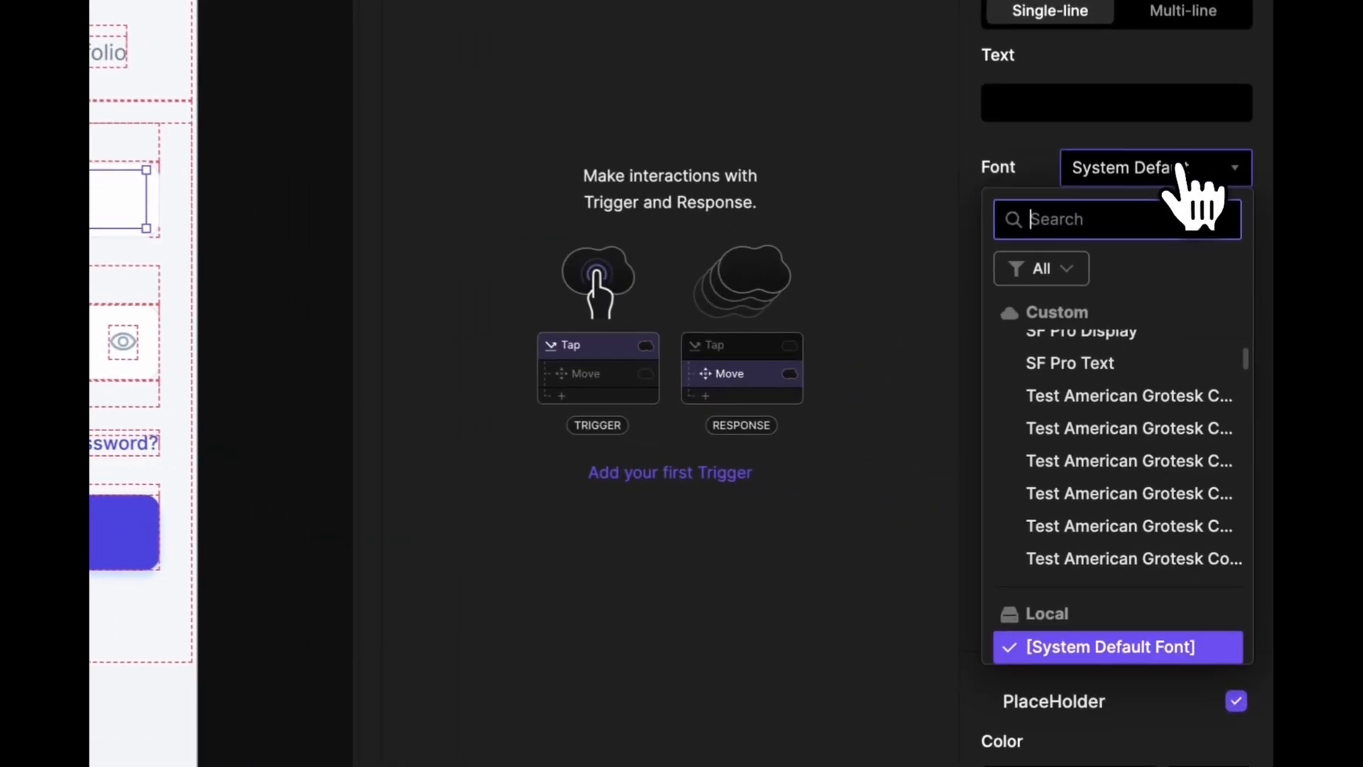
text(Inter)
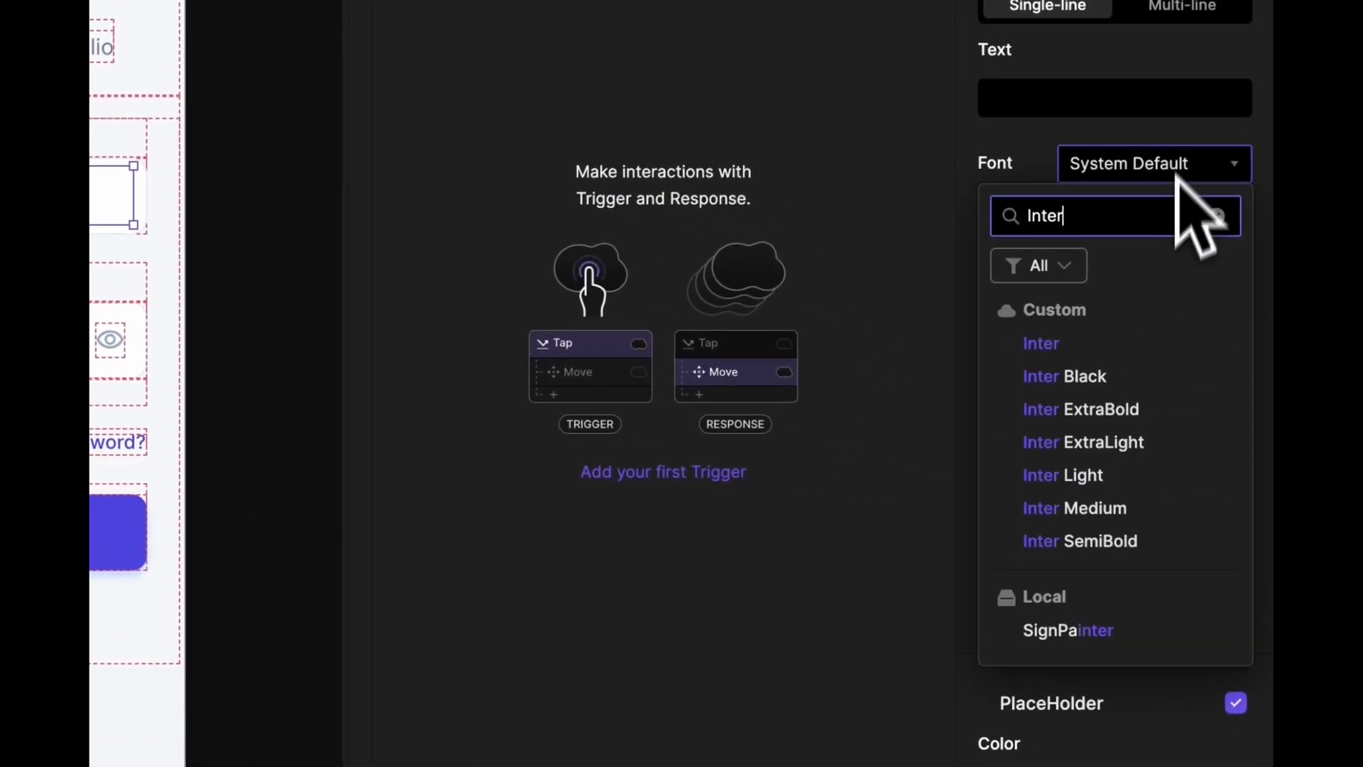
click(1107, 344)
- Set Input 1's placeholder colour to #94A3B8 and launch a desktop preview
scroll(1108, 360, down, 3)
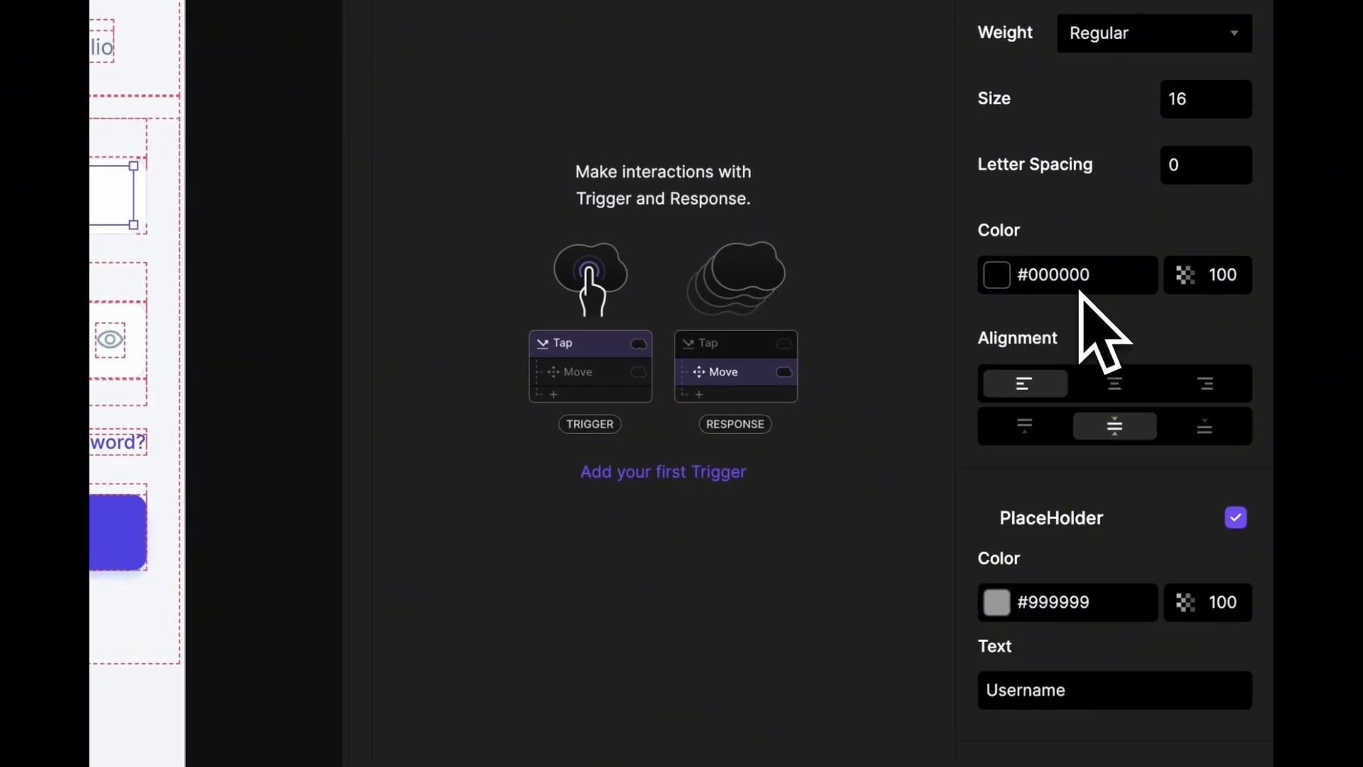
drag(1099, 603, 1068, 607)
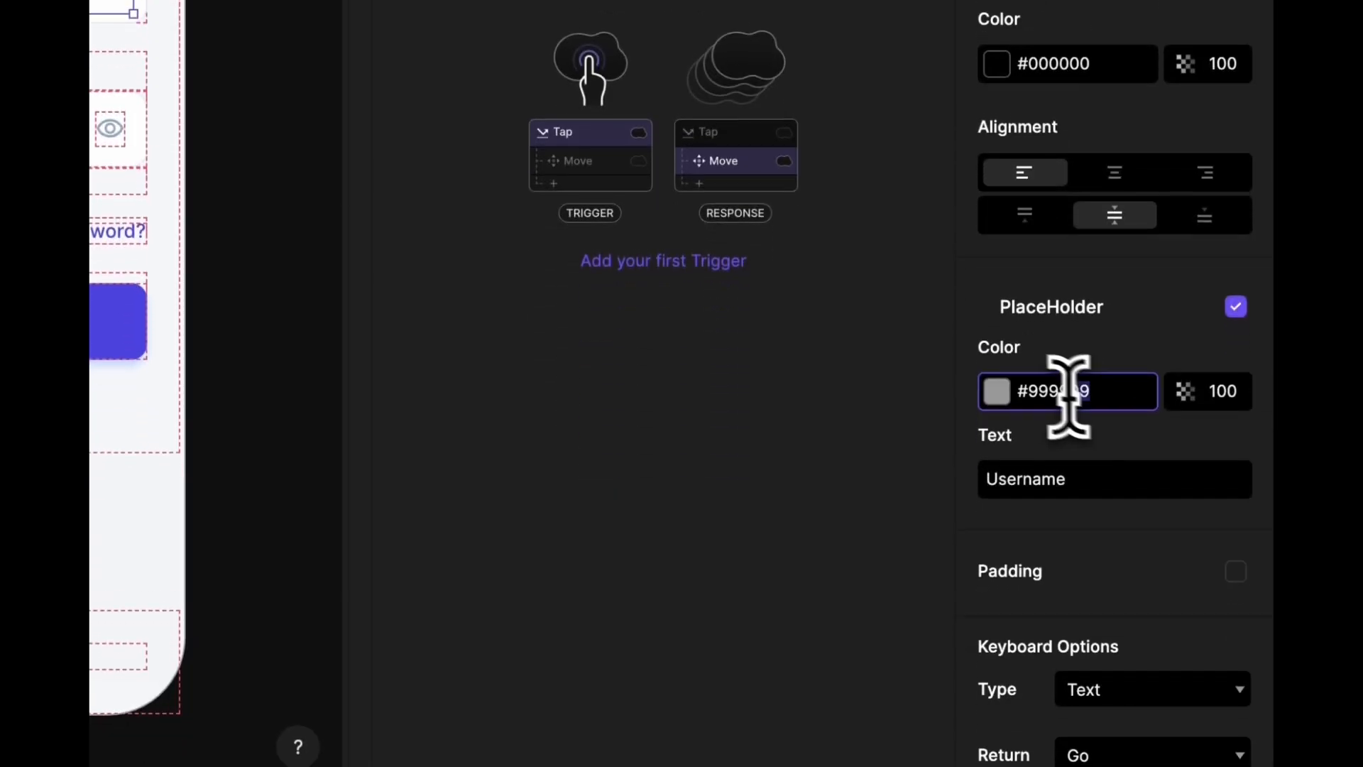
drag(1069, 395, 1010, 387)
text(94A3B8)
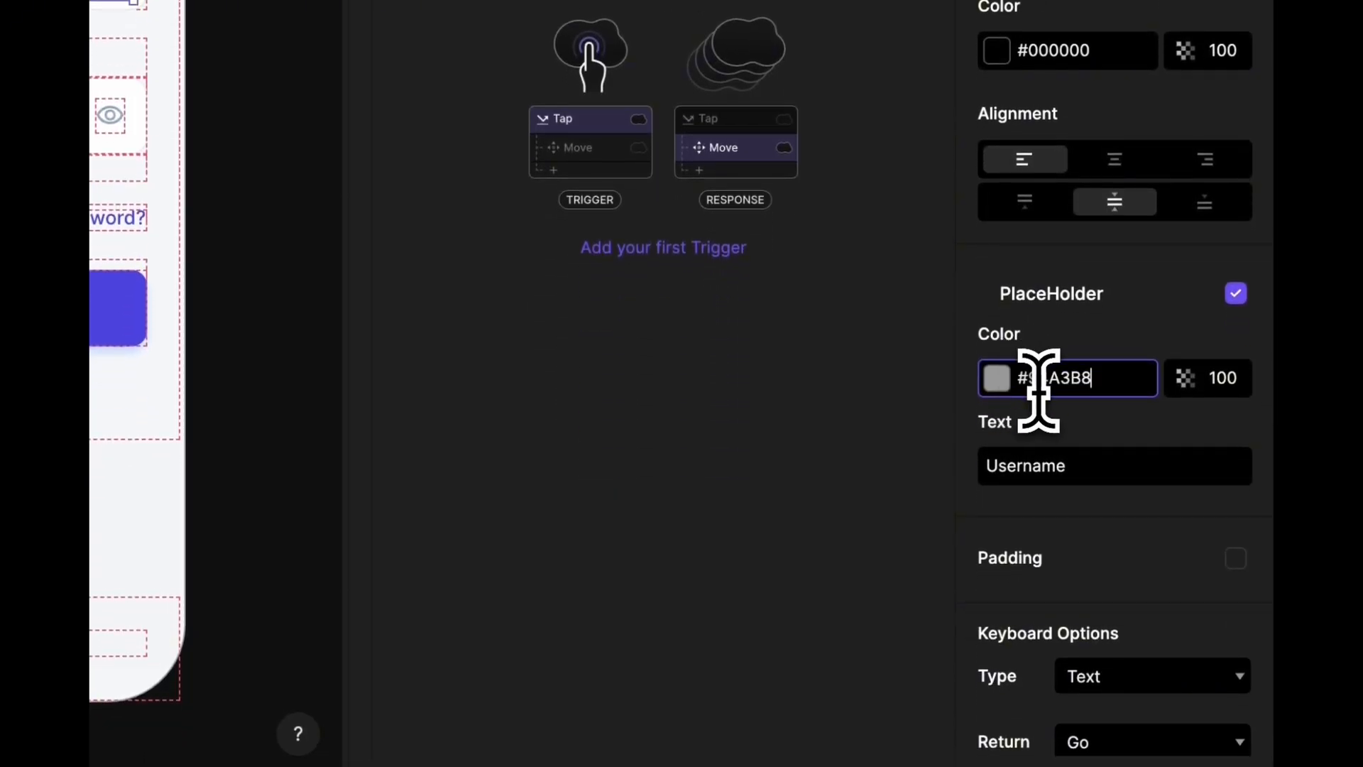
key(Return)
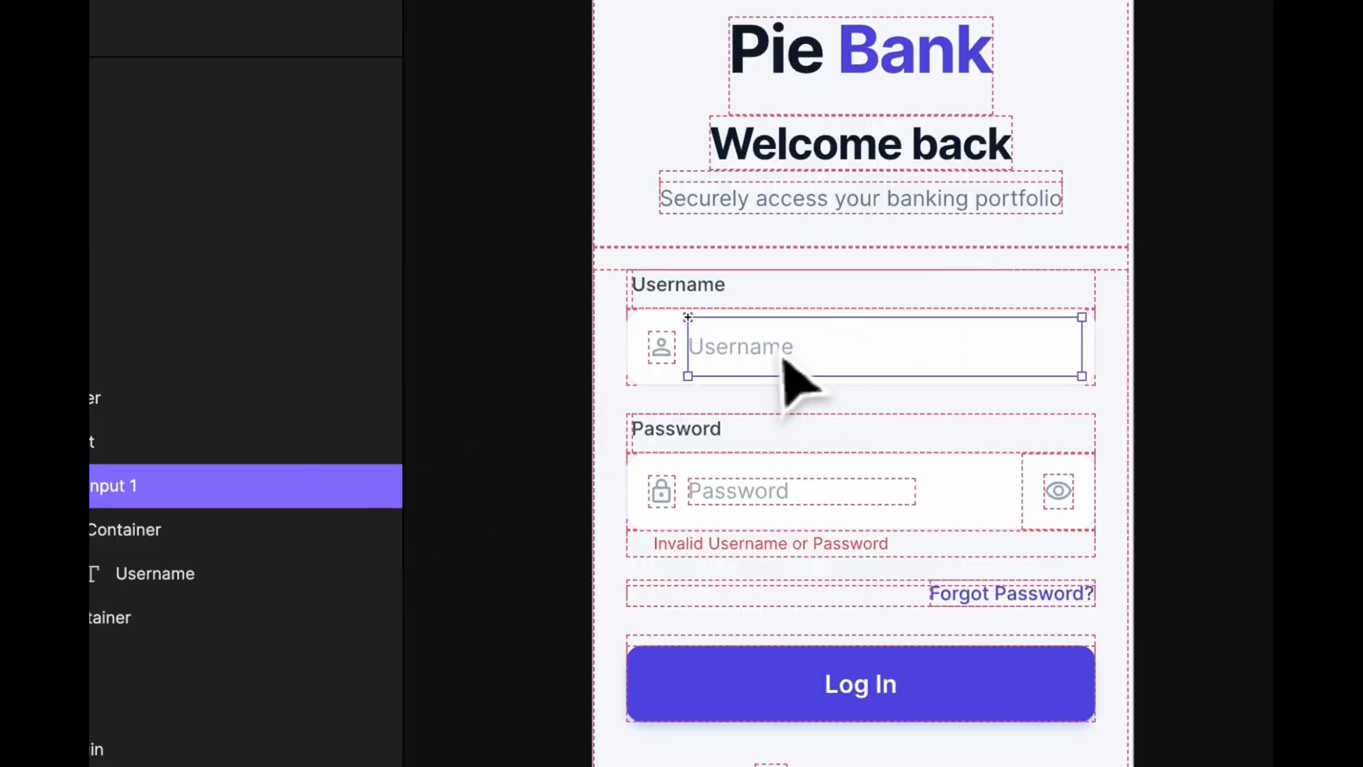
click(786, 390)
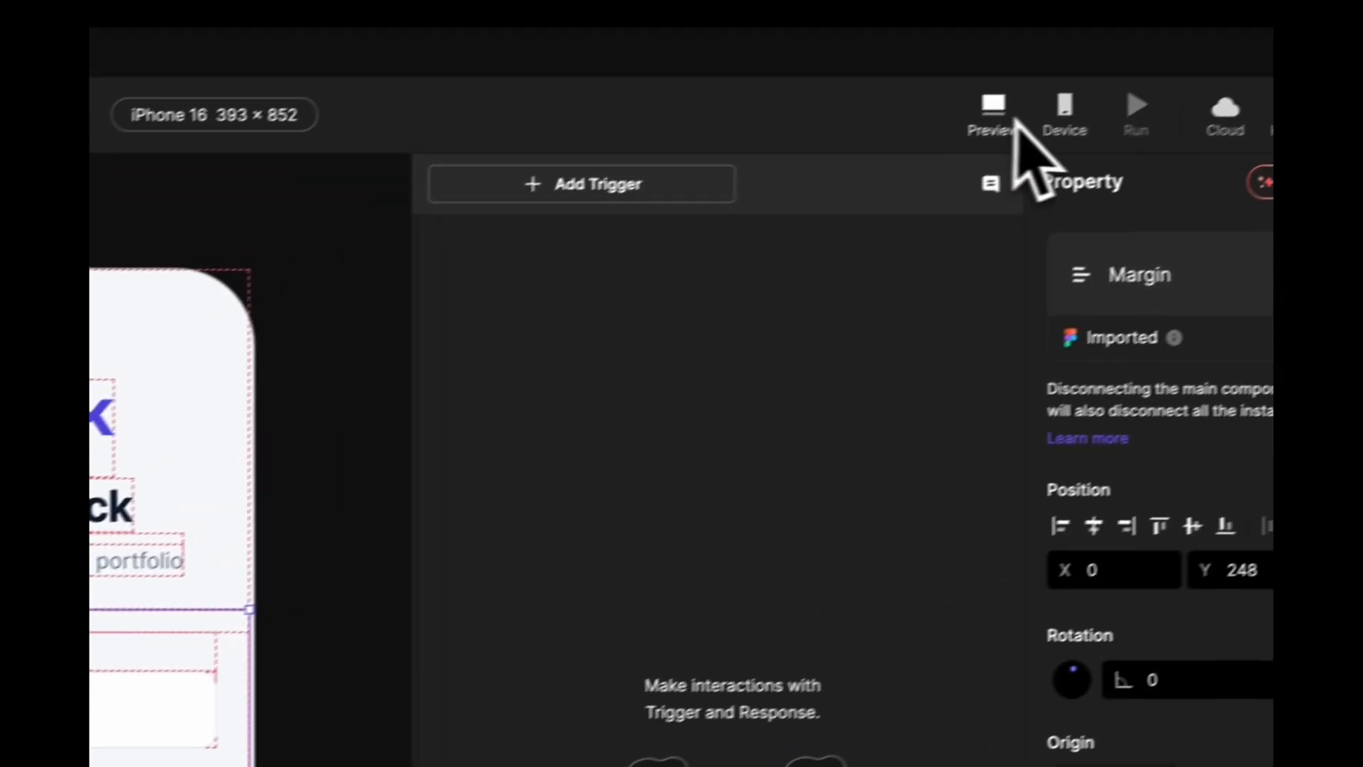
click(1012, 120)
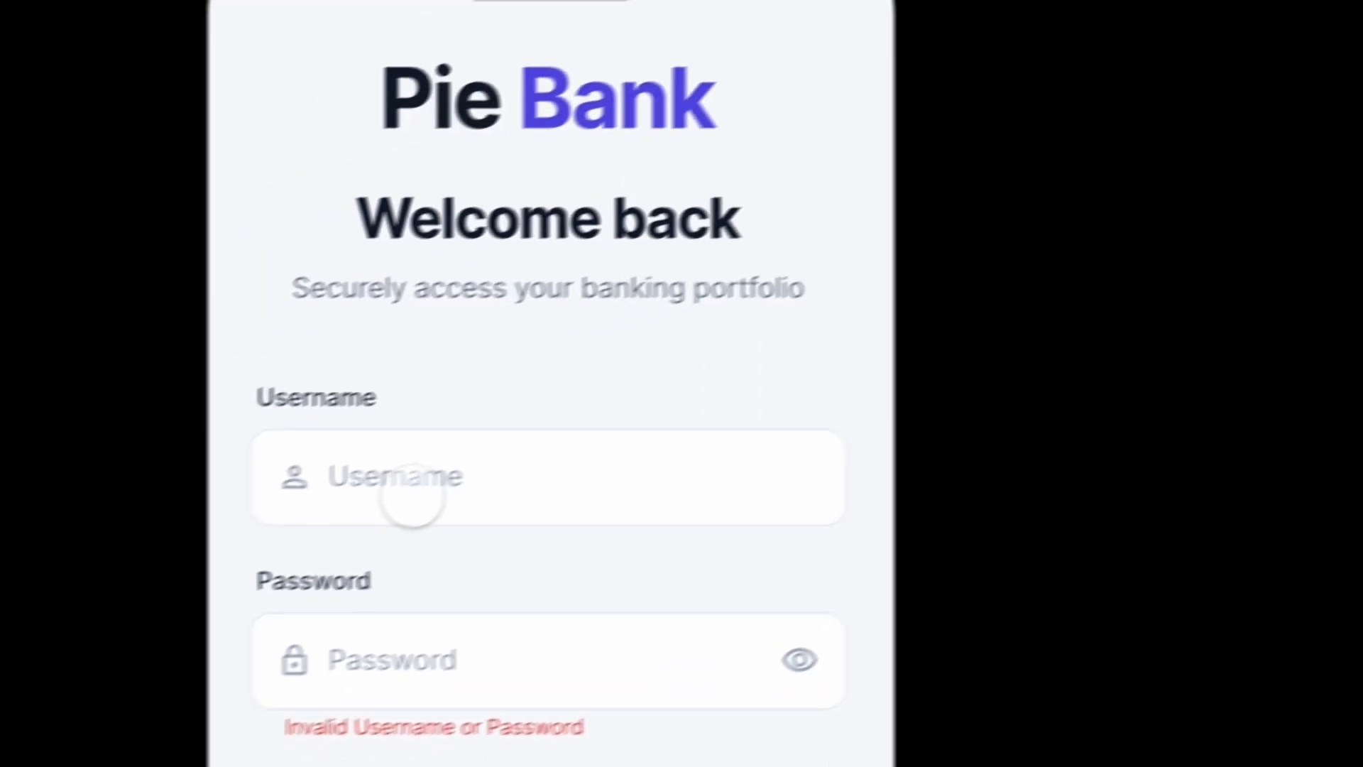
- Type test text into the preview's Username field to confirm it accepts input
click(485, 456)
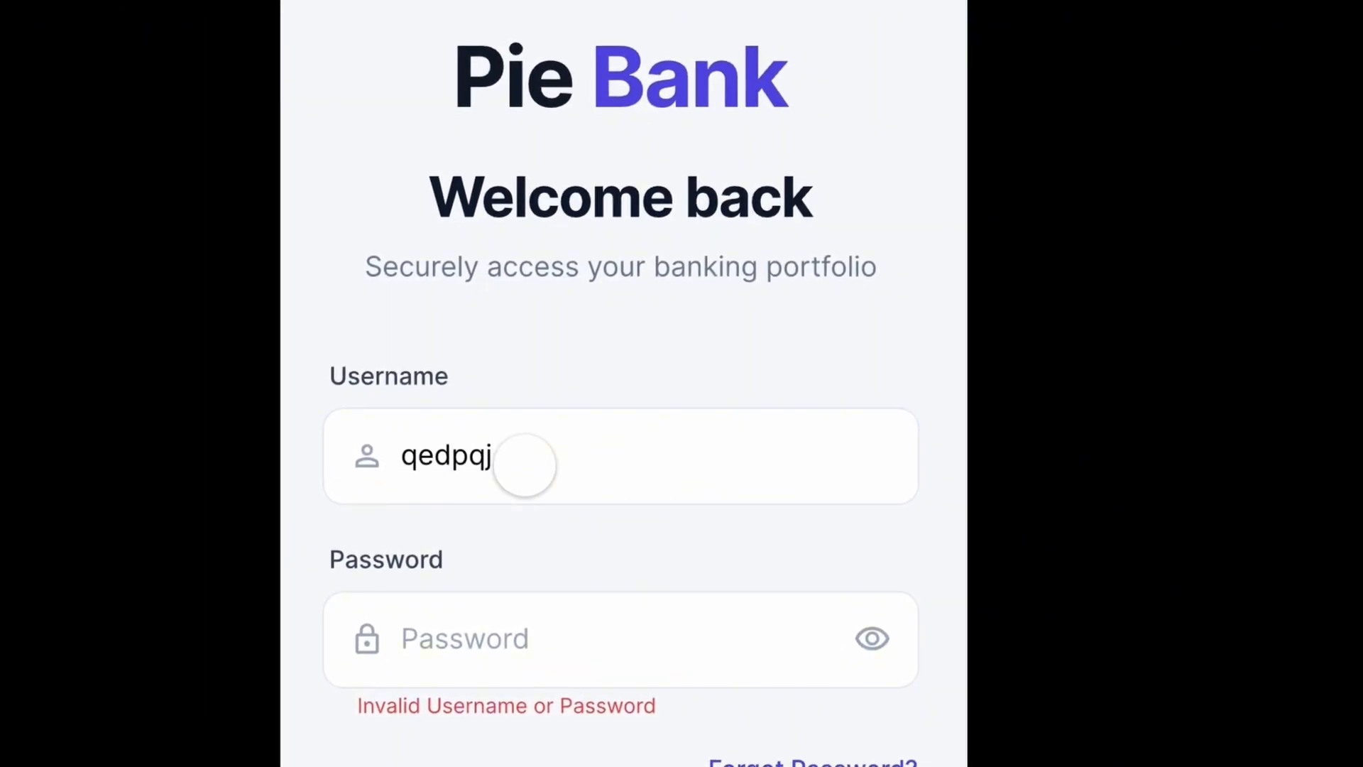
text(qedpqj)
key(BackSpace)
key(BackSpace)
key(BackSpace)
key(BackSpace)
key(BackSpace)
key(BackSpace)
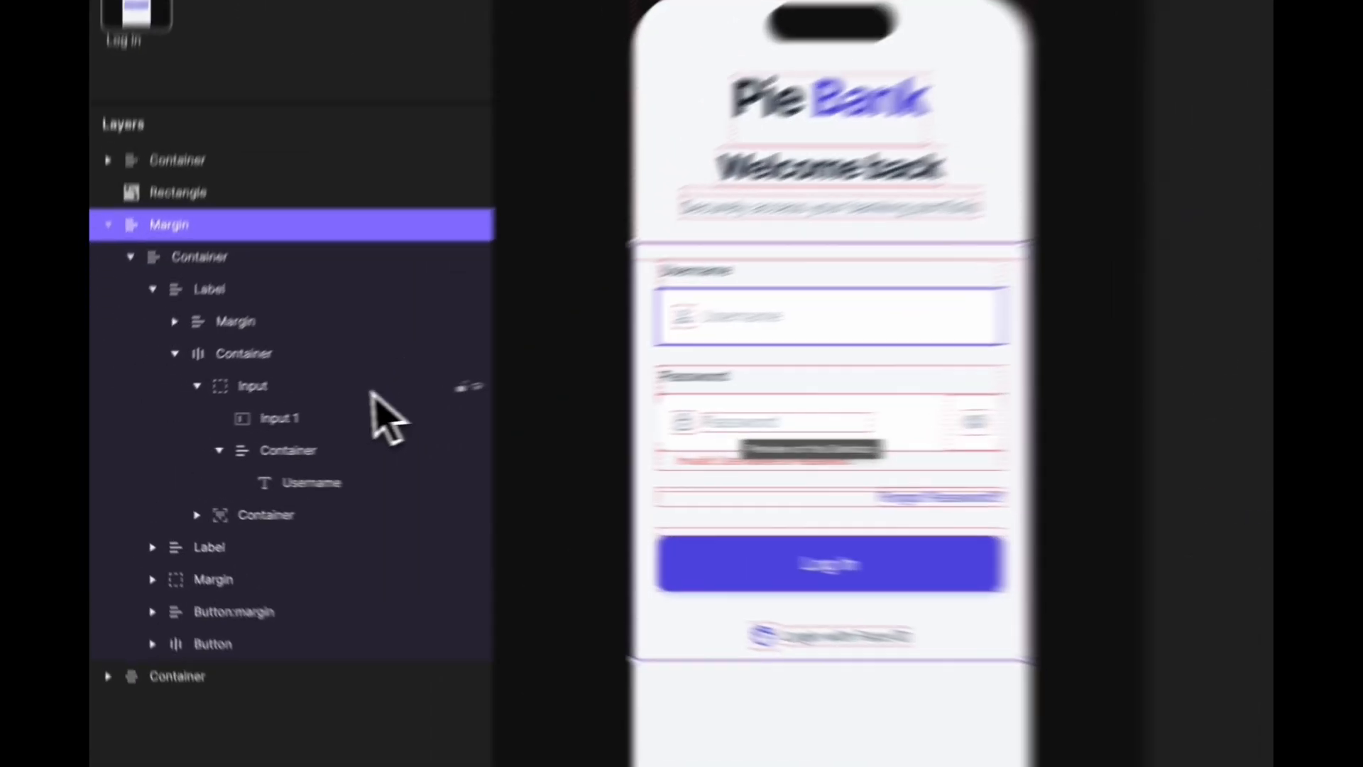
- Rename the Input 1 layer to 'Input Username'
click(262, 432)
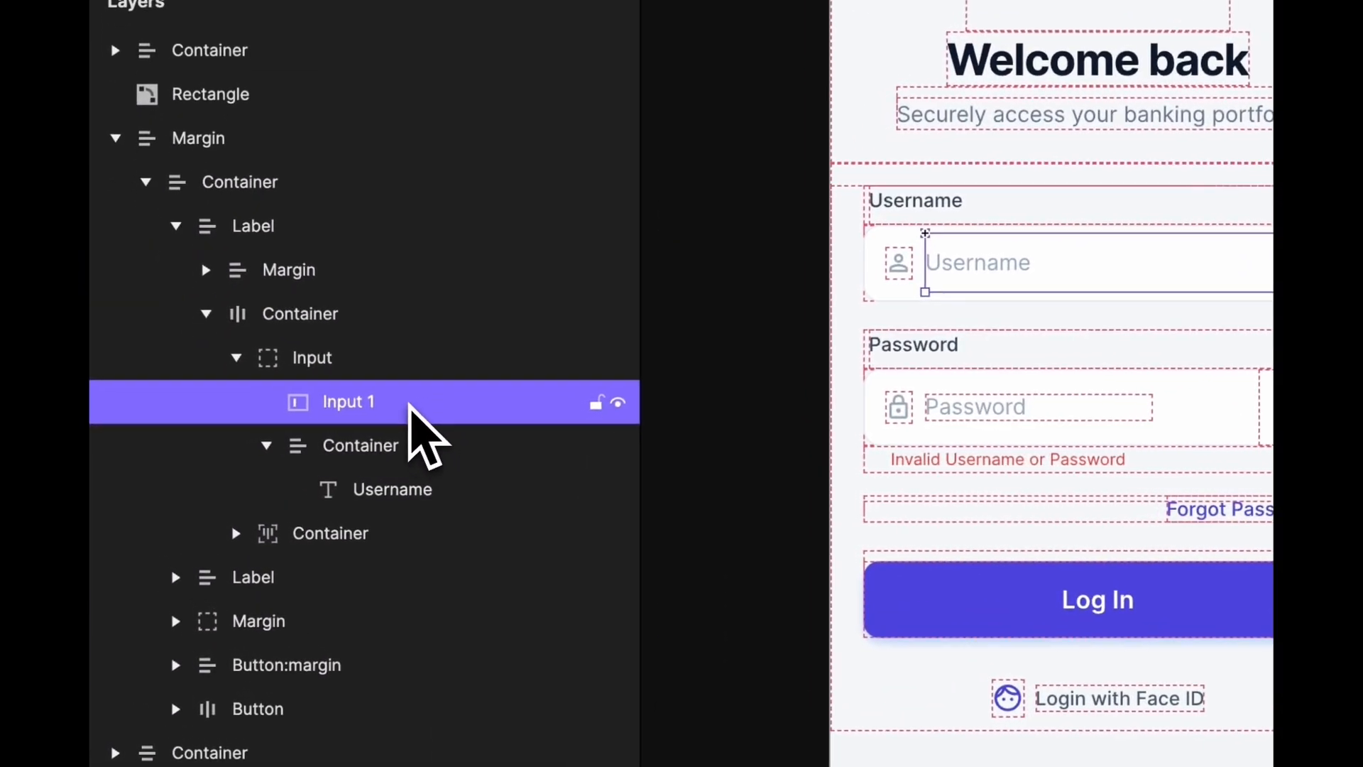
double_click(257, 433)
click(436, 402)
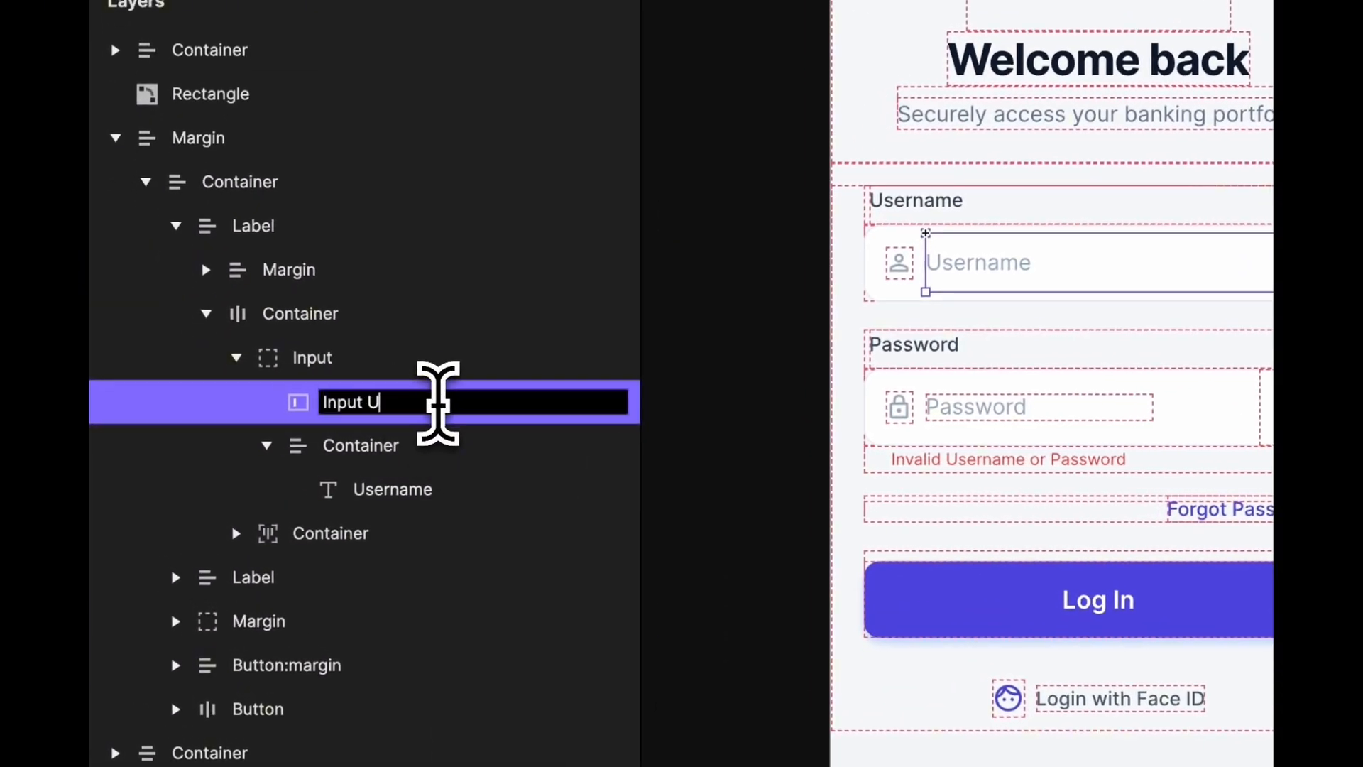
text(Username)
key(Return)
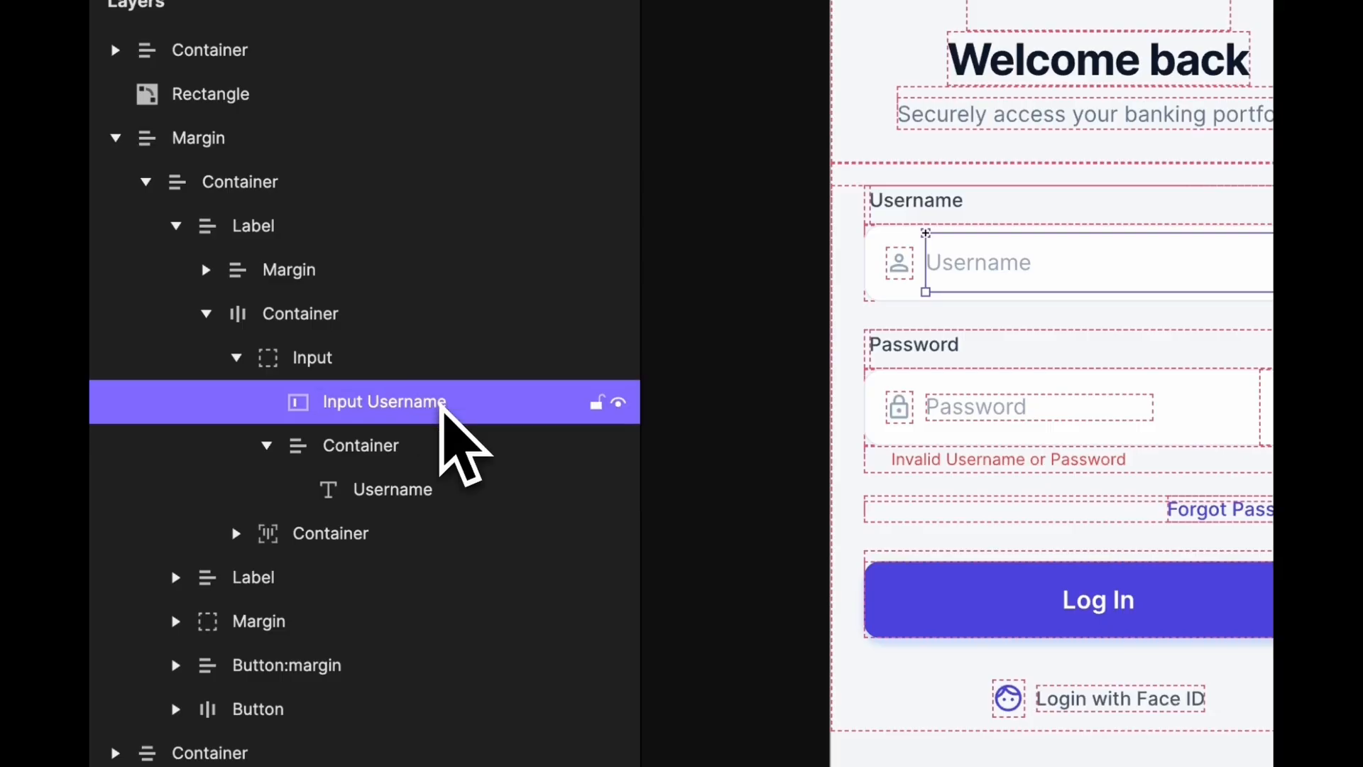
right_click(433, 406)
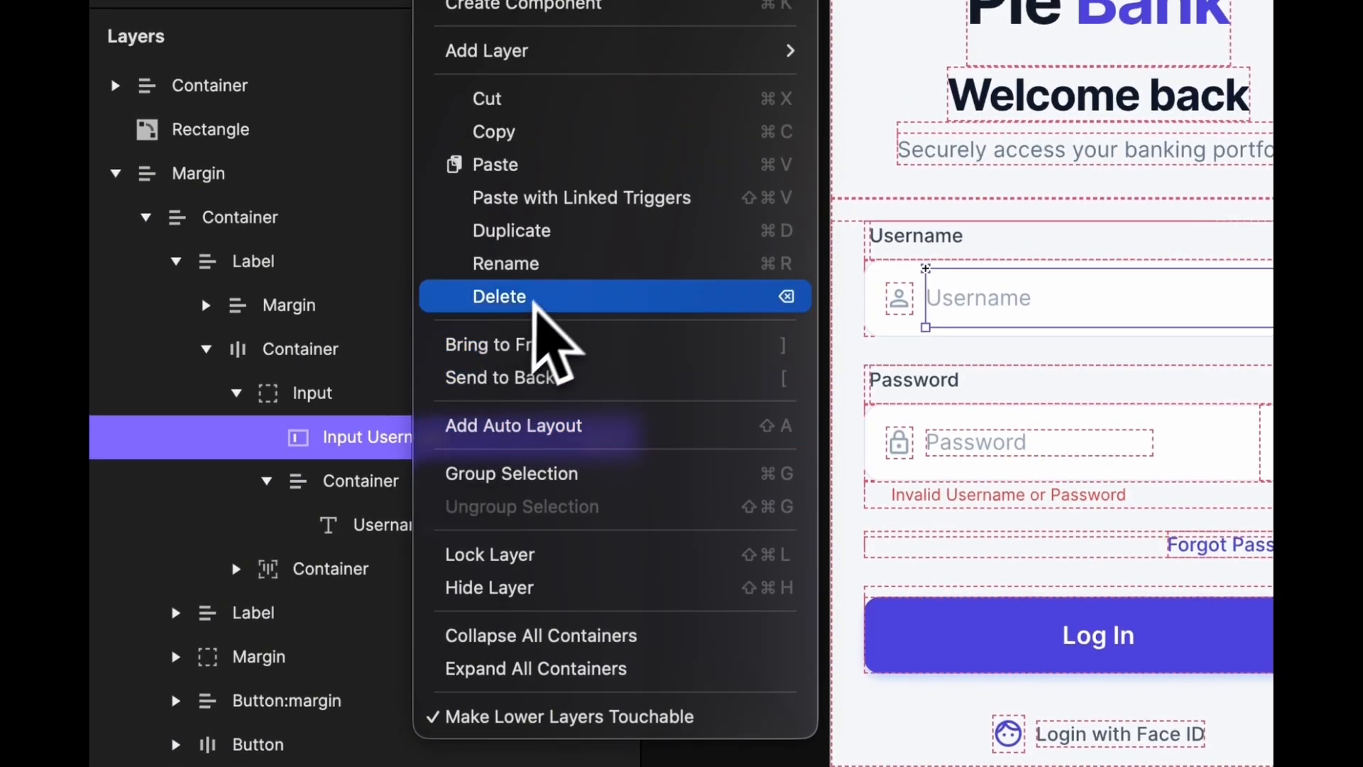
- Duplicate Input Username and nest the copy in the Password Input group
click(561, 231)
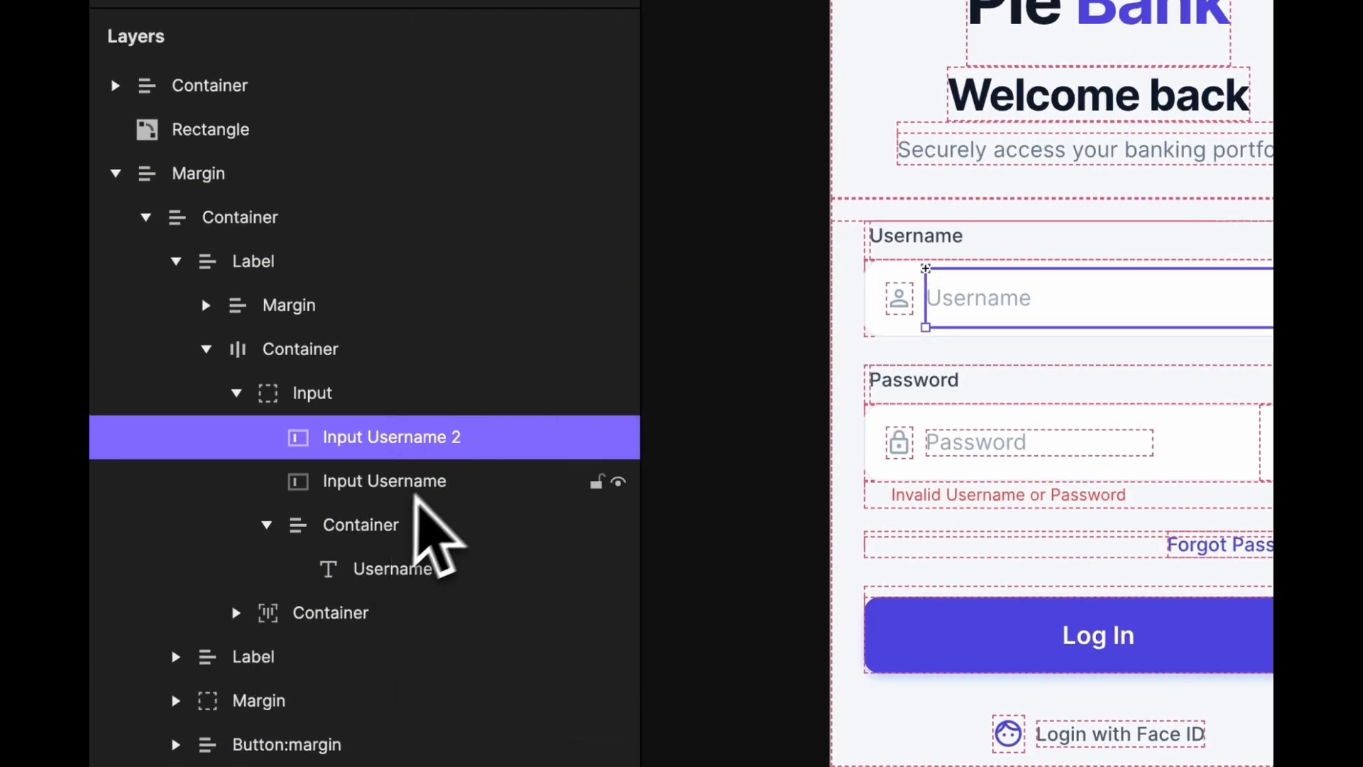
click(977, 449)
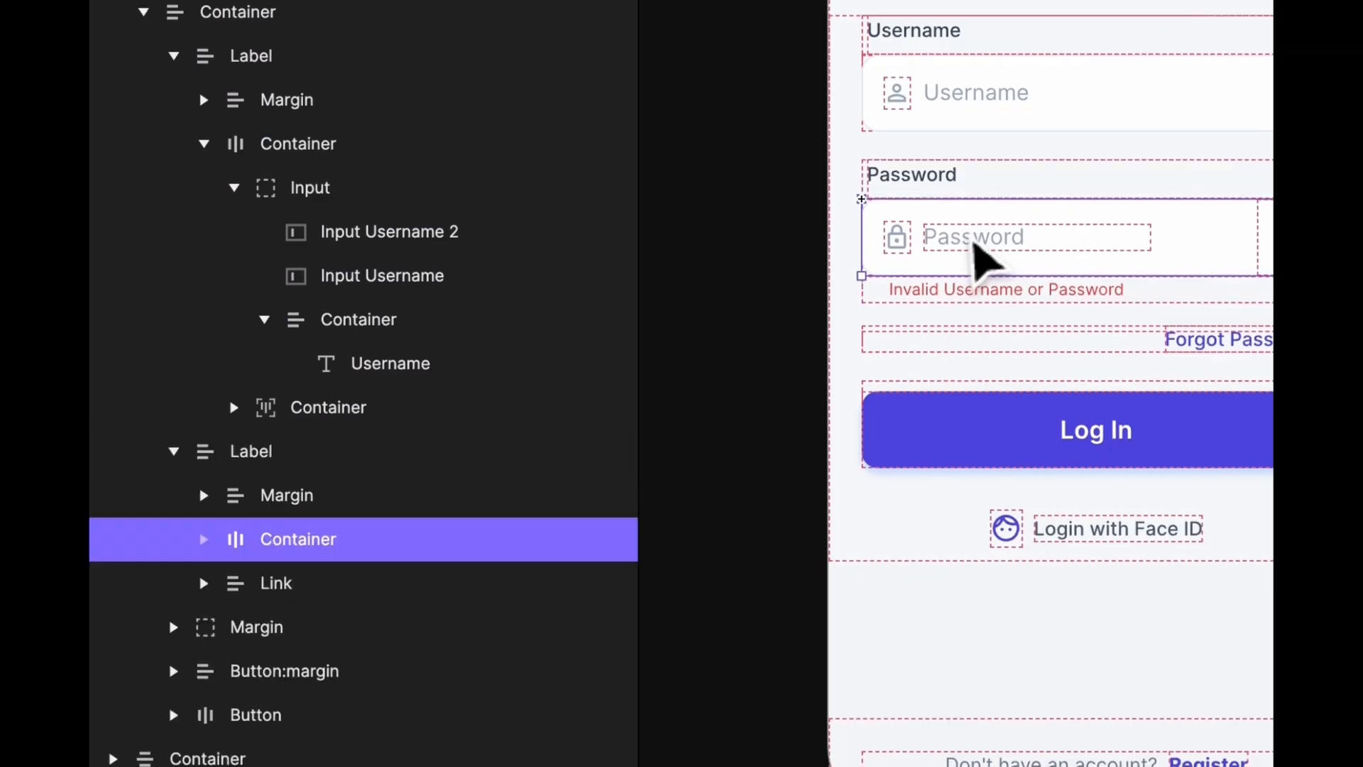
double_click(974, 243)
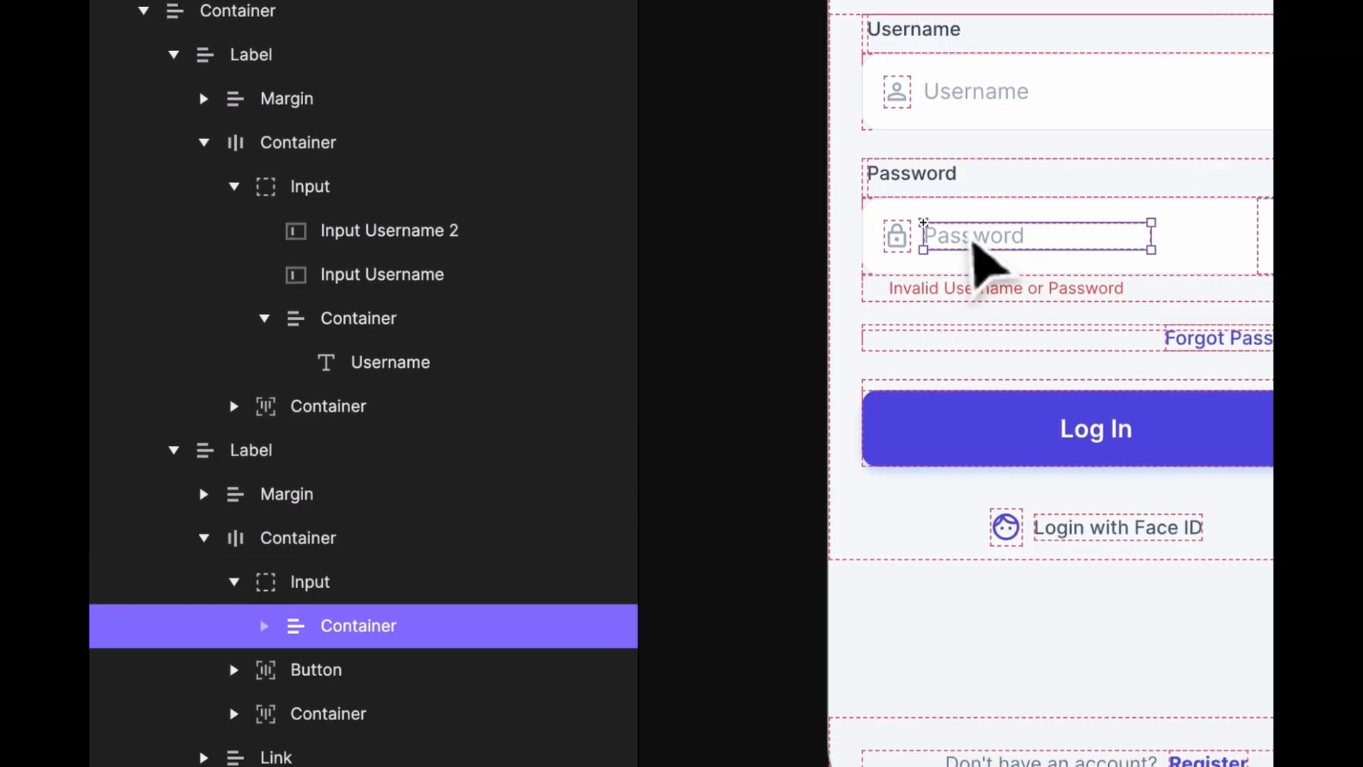
double_click(975, 243)
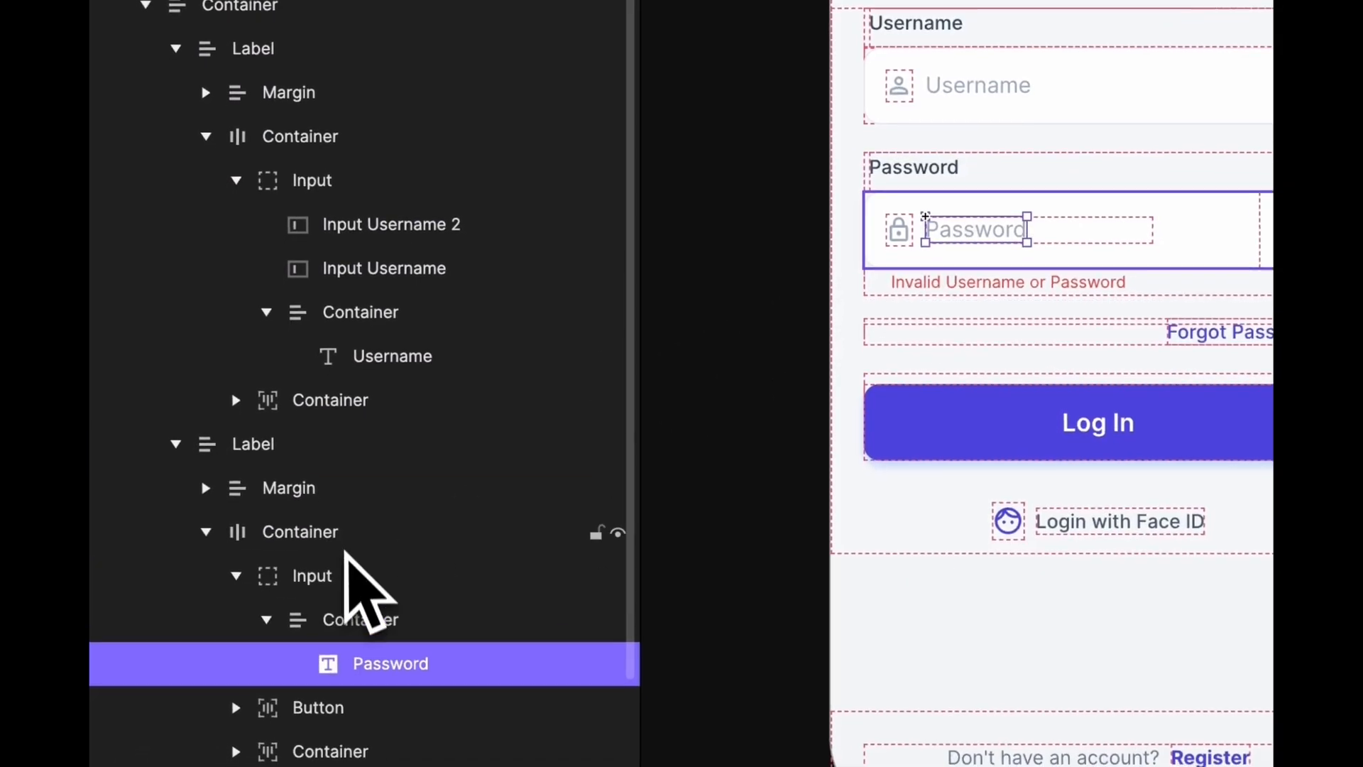
click(396, 232)
drag(406, 229, 431, 603)
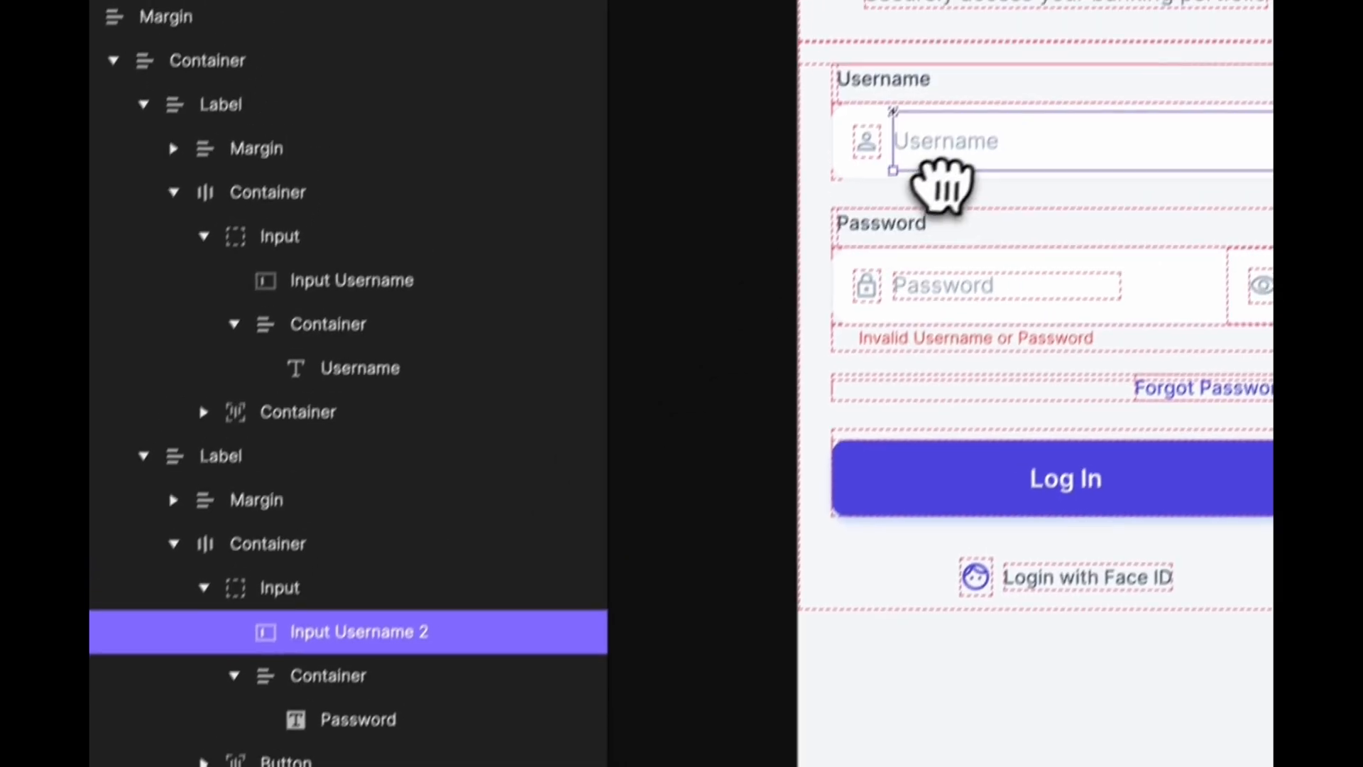
- Move the copy into the Password field and narrow it to fit beside the eye icon
shift+click(1013, 90)
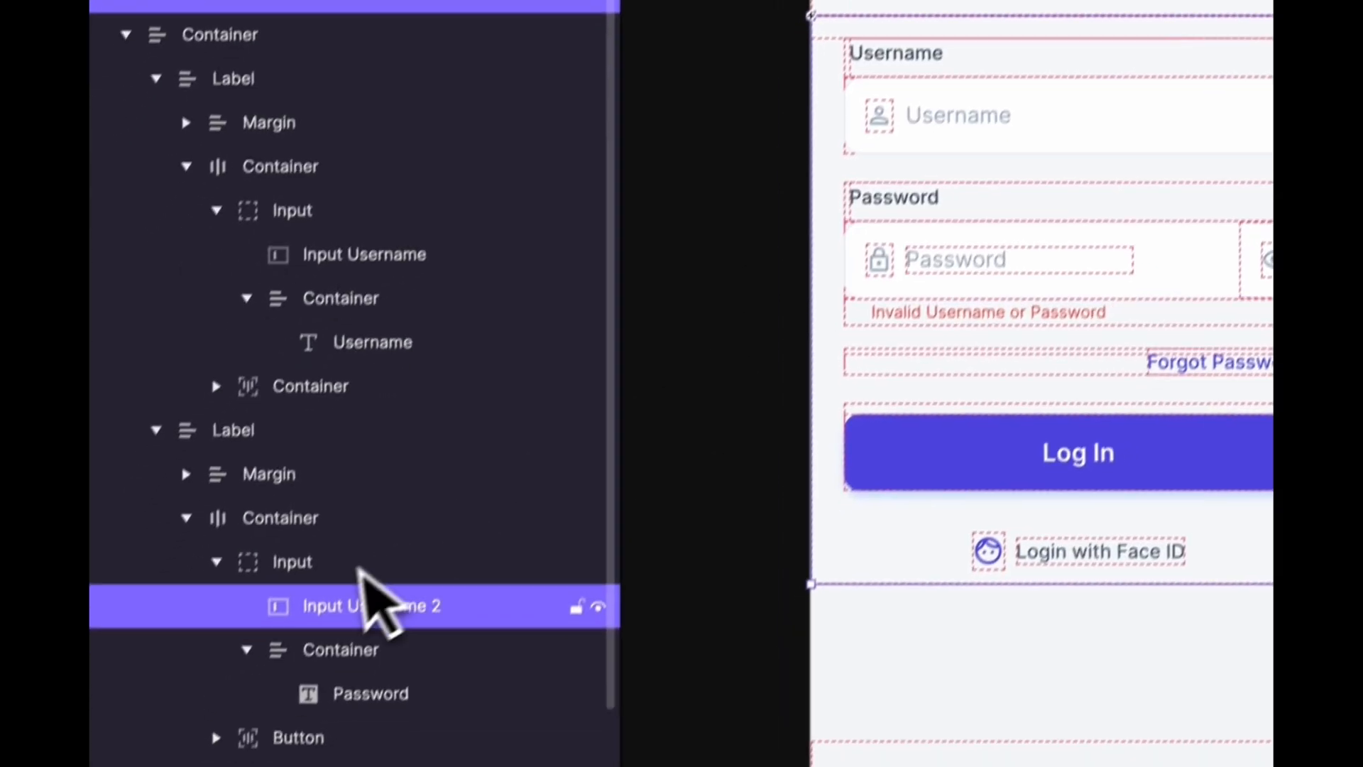
click(368, 604)
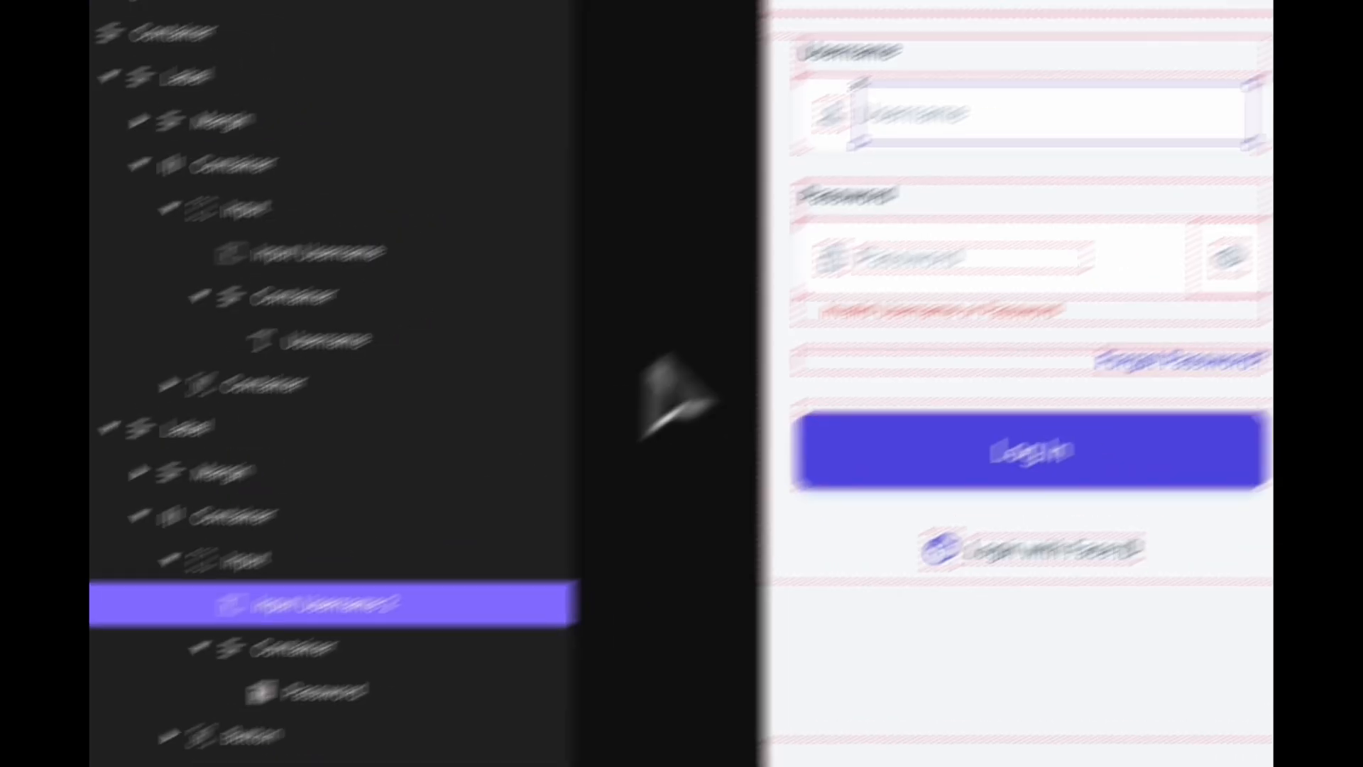
drag(1028, 110, 1028, 254)
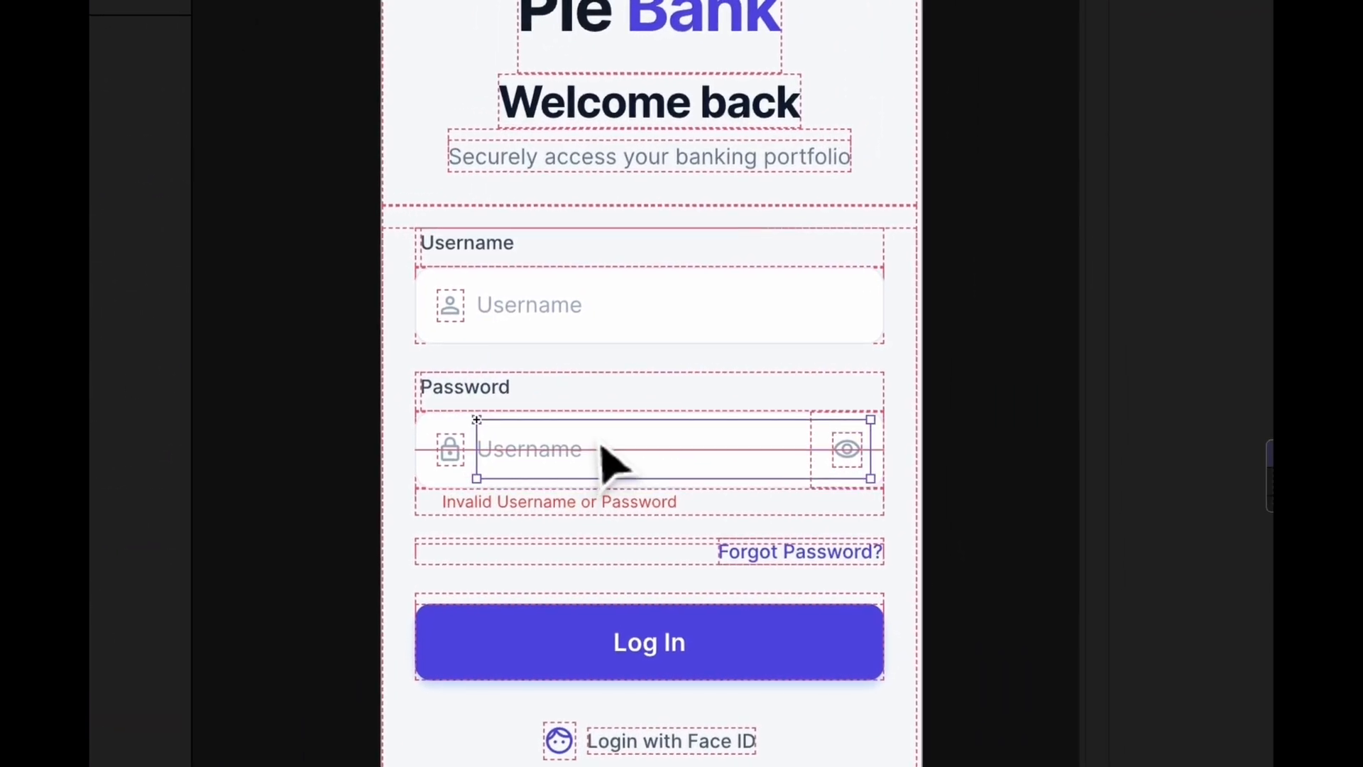
drag(869, 449, 811, 454)
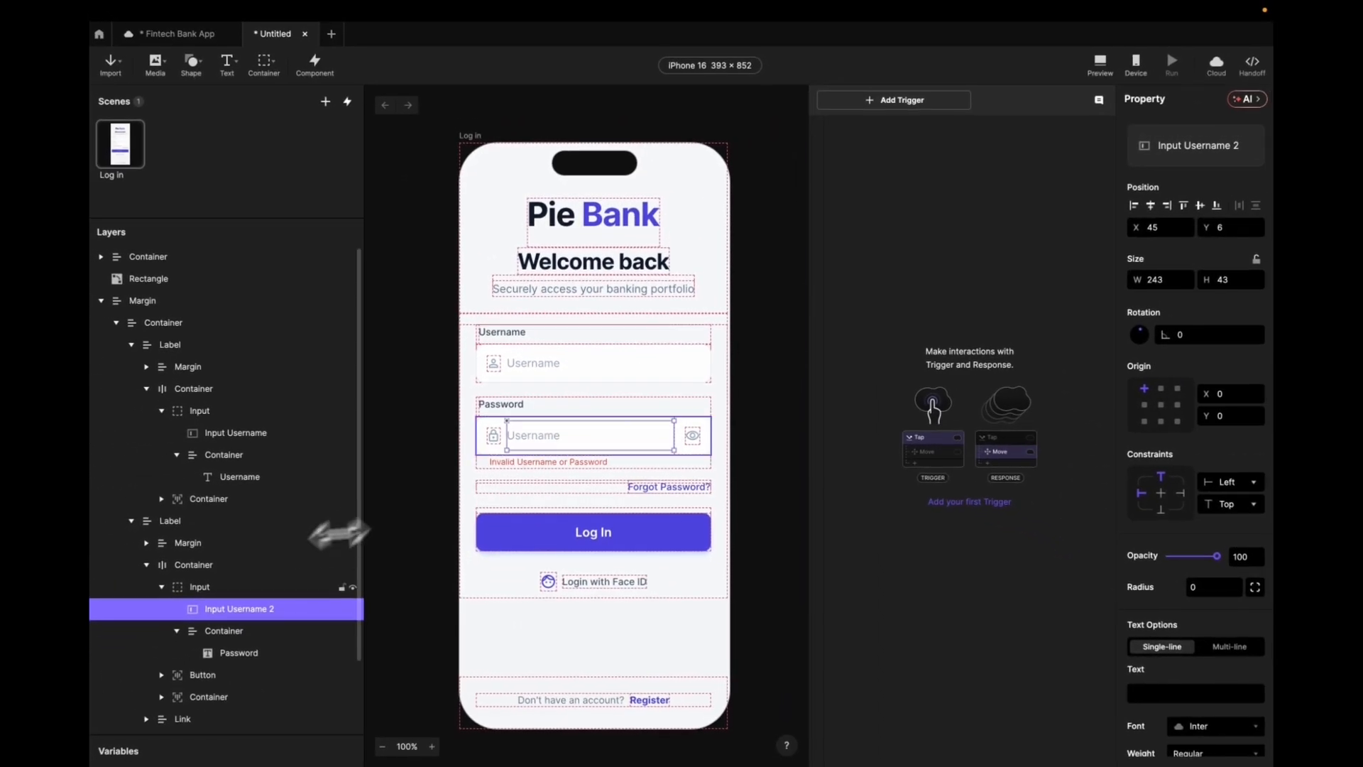
- Set the copy's placeholder text to 'Password'
scroll(1204, 522, down, 10)
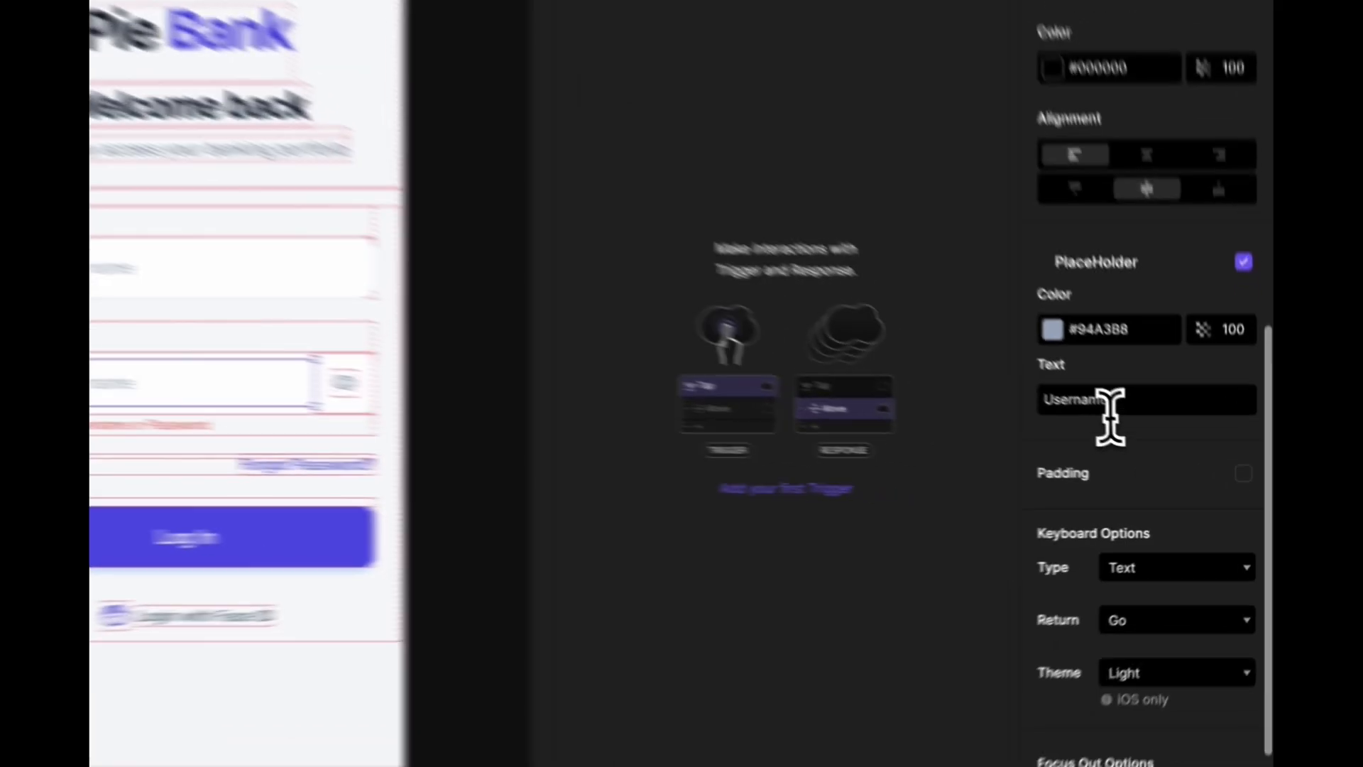
double_click(1086, 400)
text(Passw)
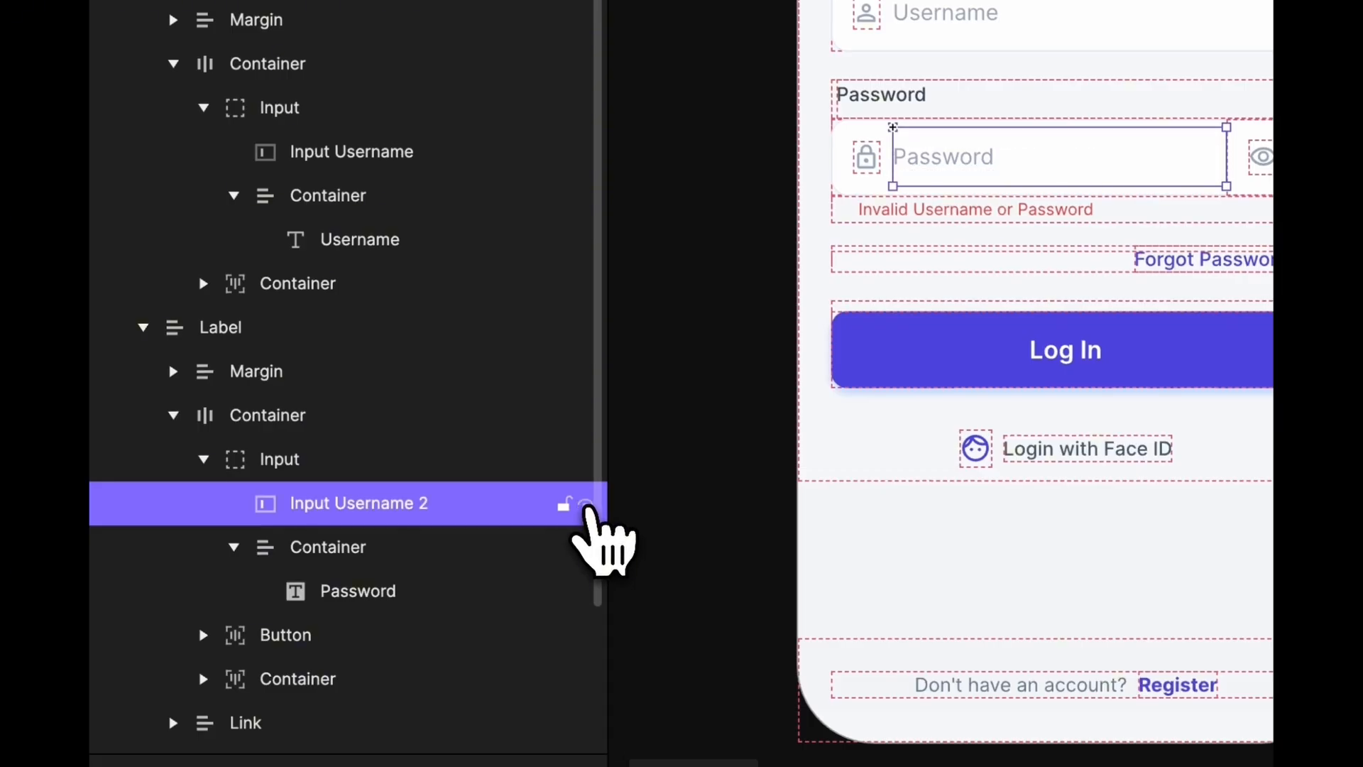
click(683, 362)
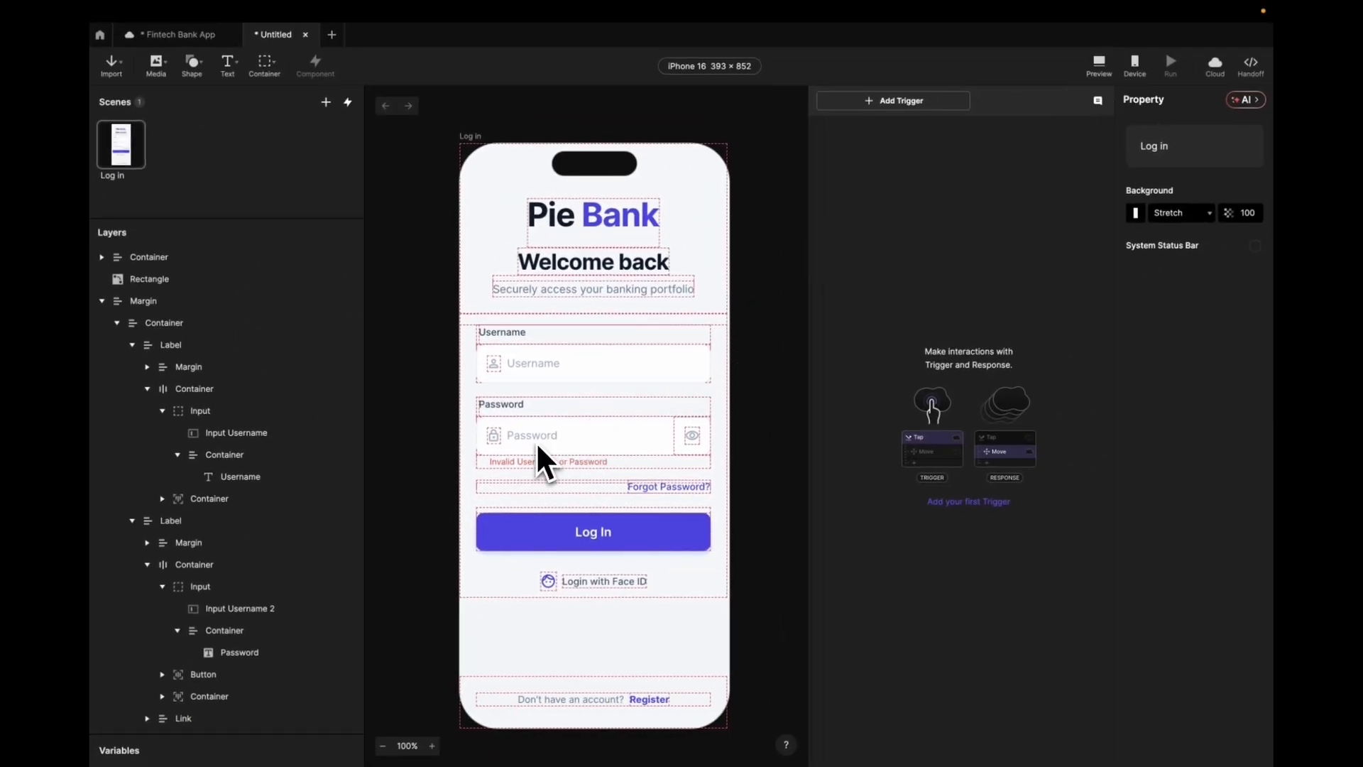
- Set Input Username 2's keyboard type to Text Password so typing is masked
click(287, 612)
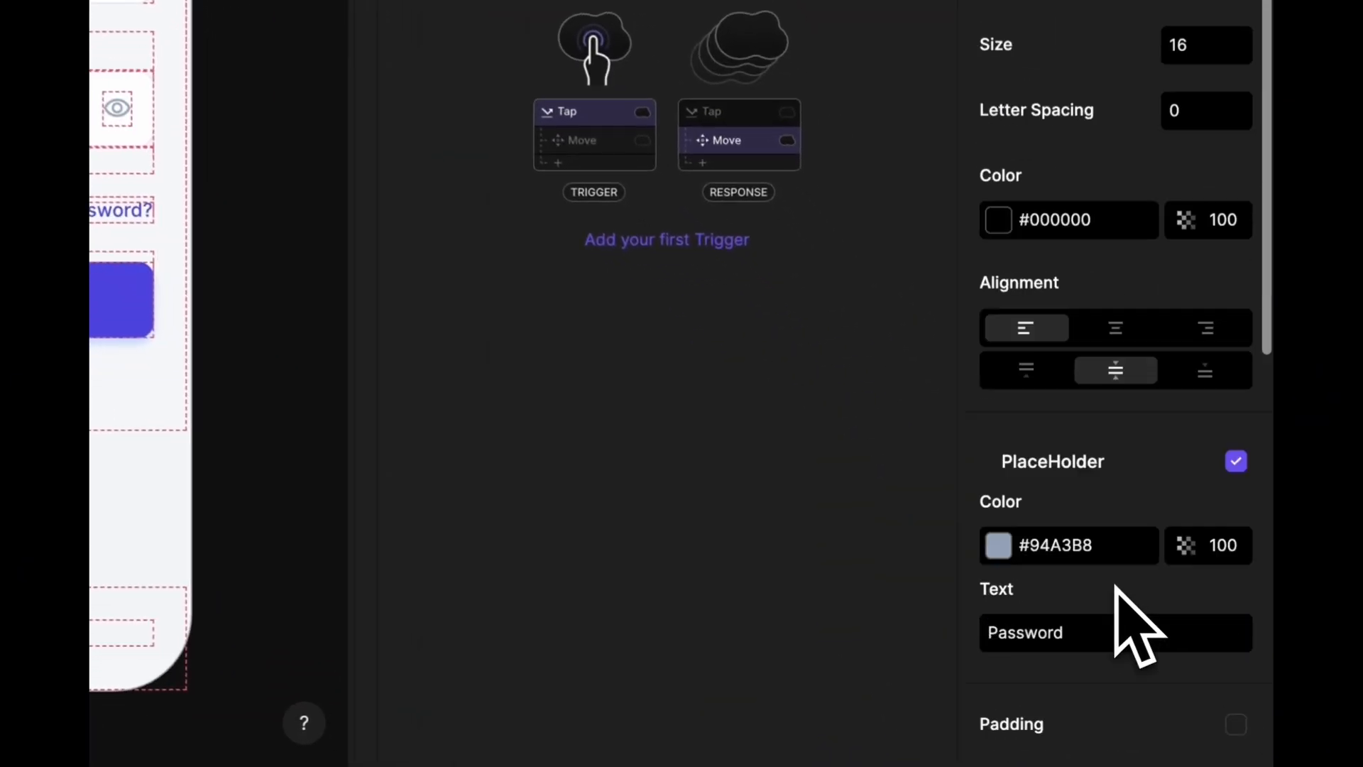
scroll(1114, 586, down, 10)
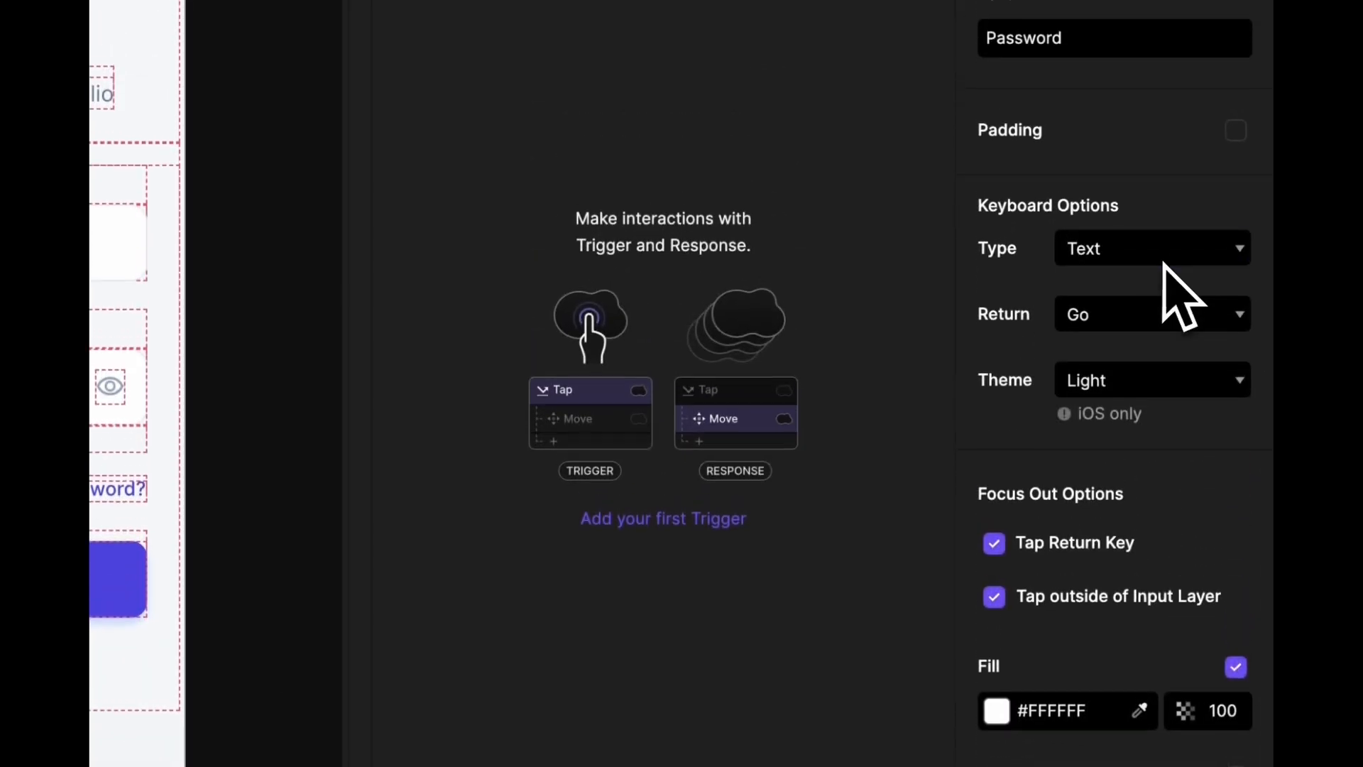
click(1164, 259)
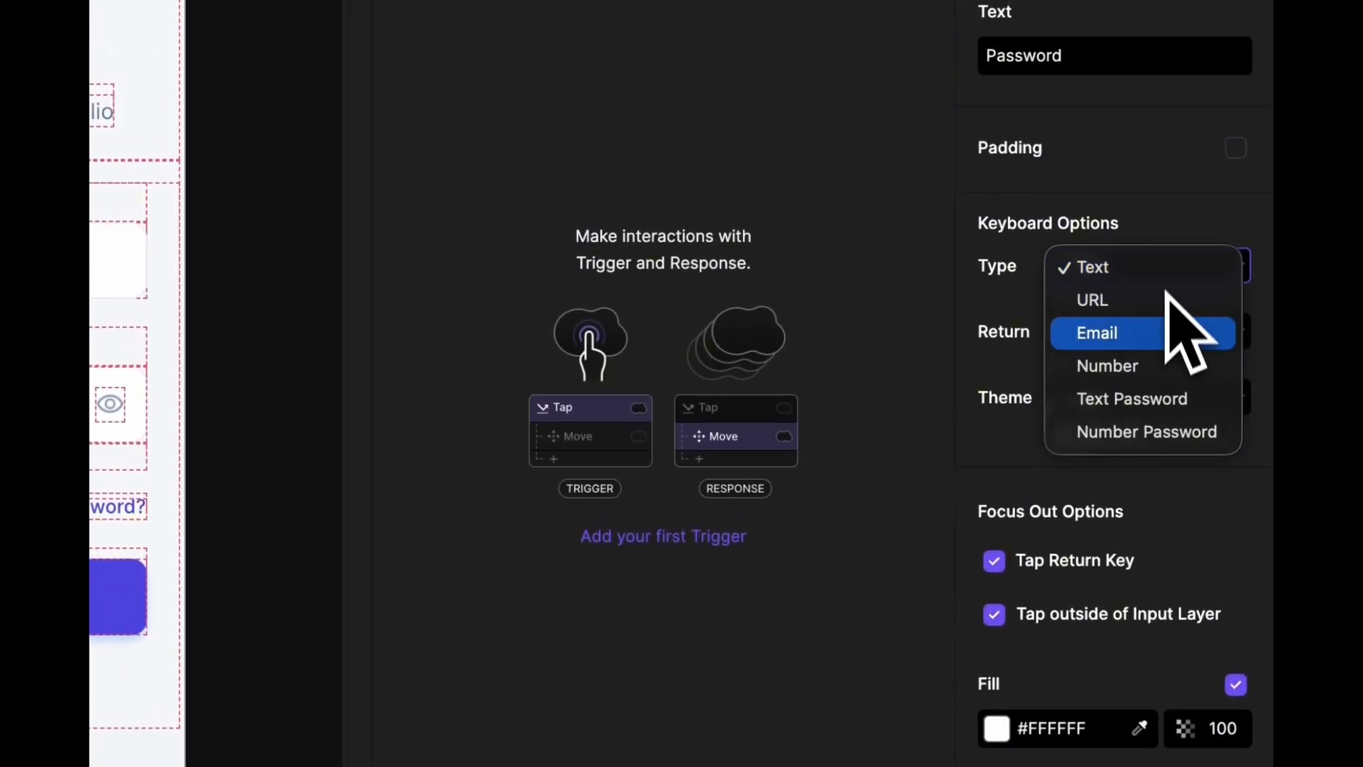
click(1160, 406)
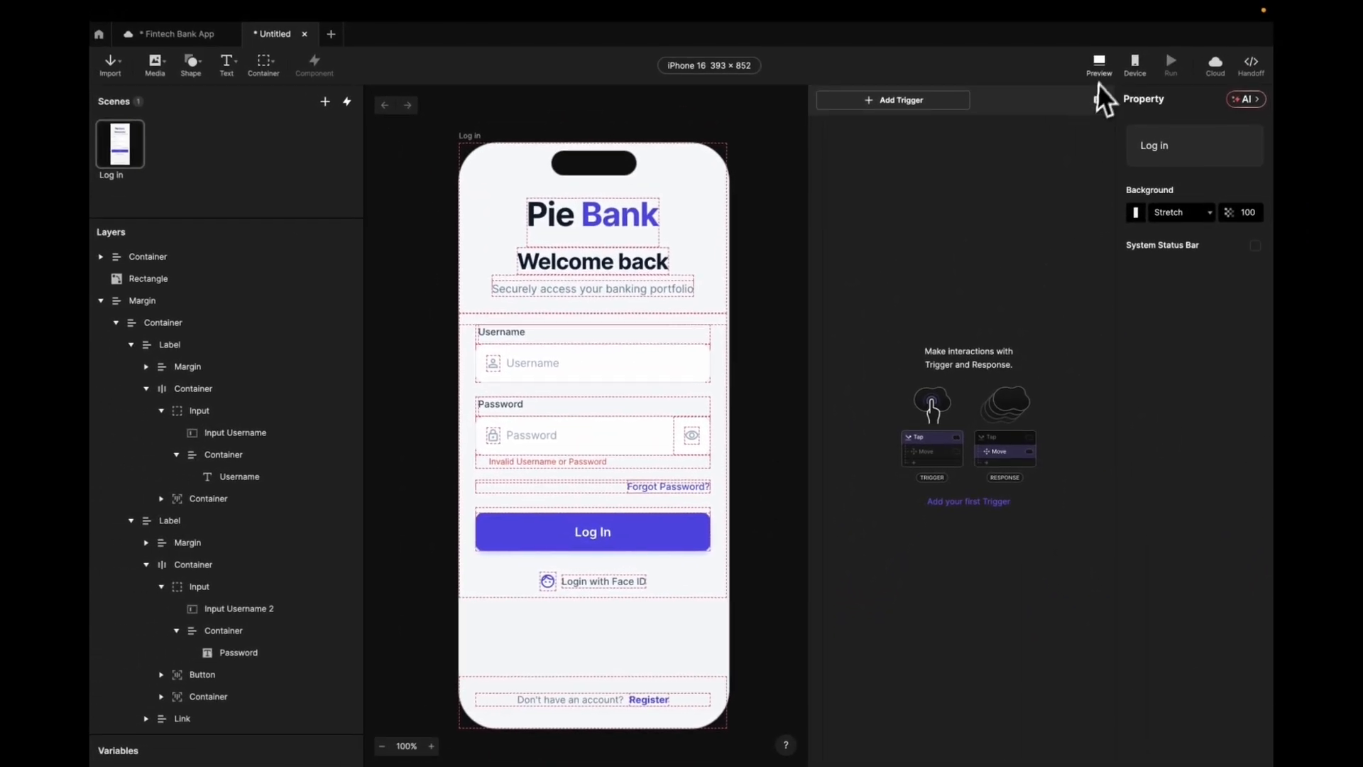
click(1102, 66)
click(625, 303)
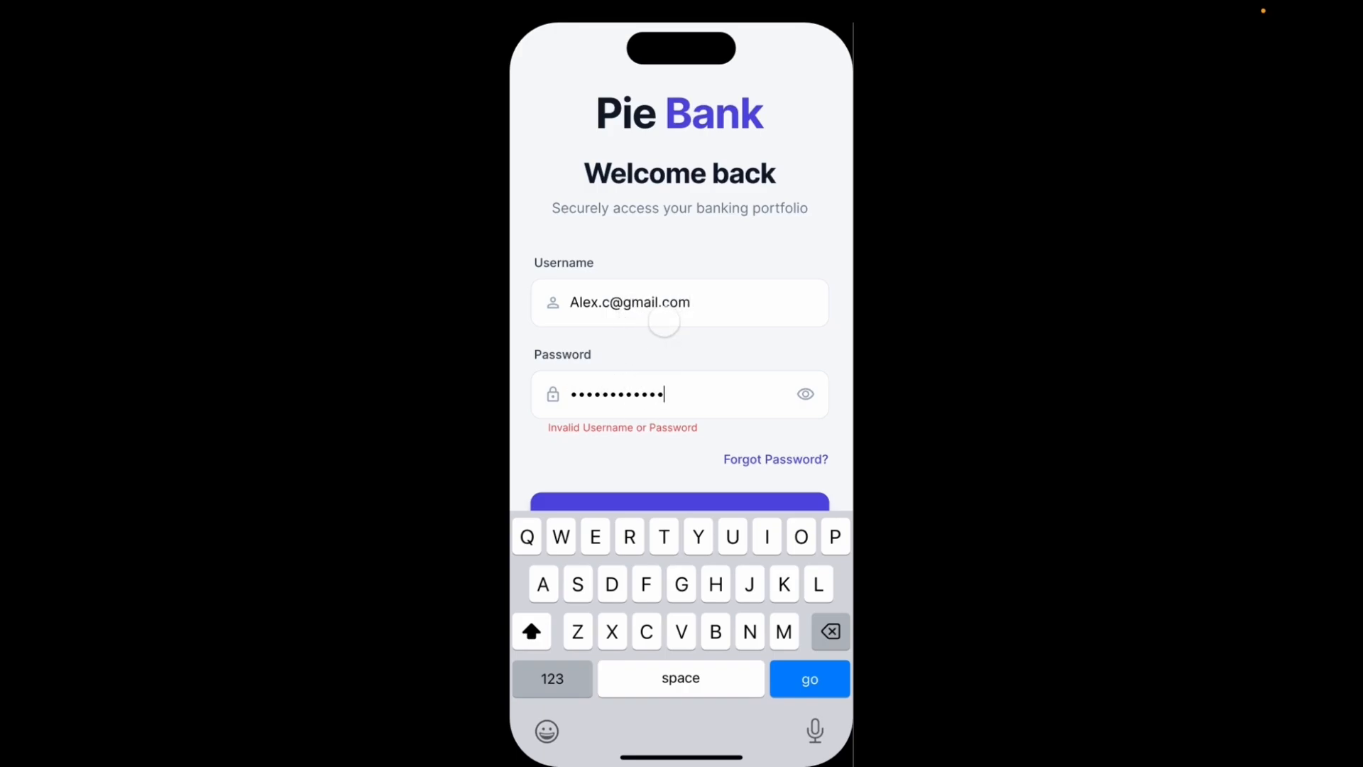
click(665, 464)
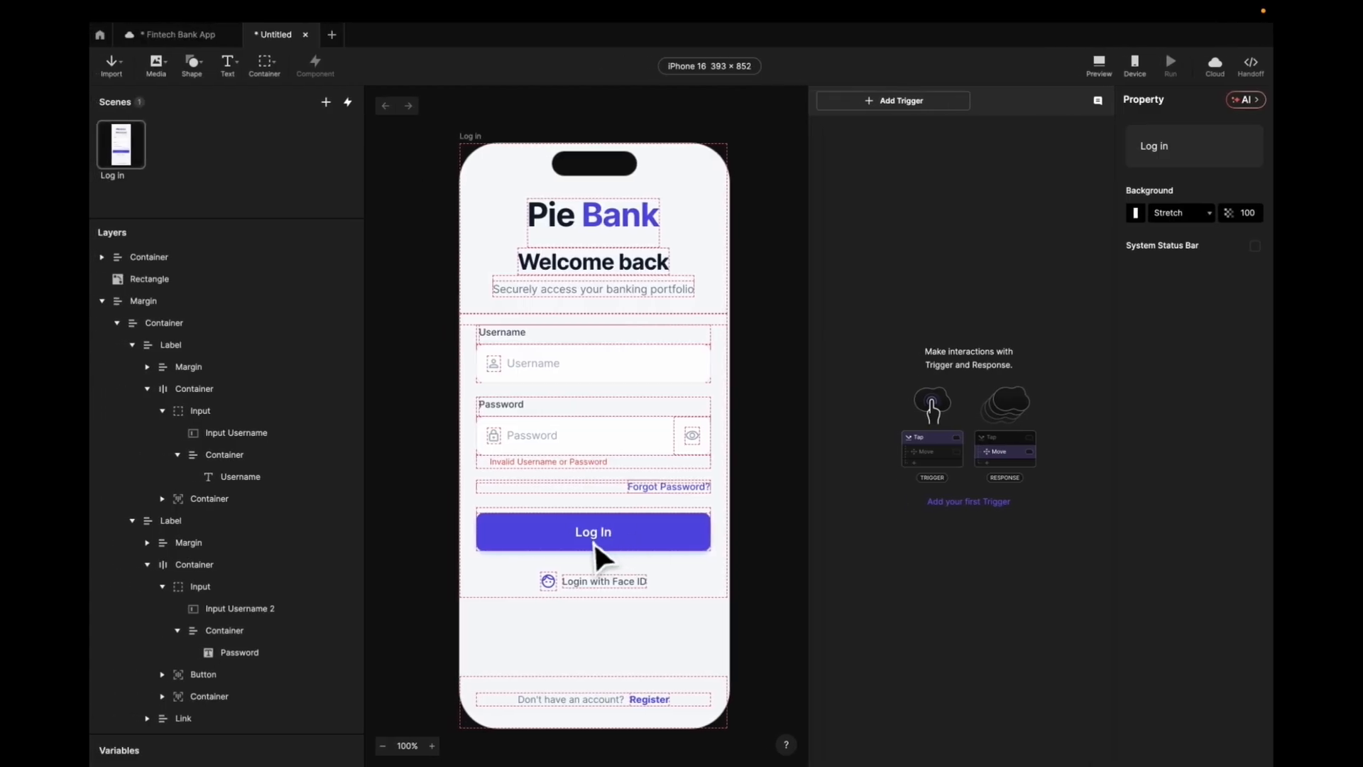
- Give the Log In button a Tap trigger with a Jump response
click(598, 546)
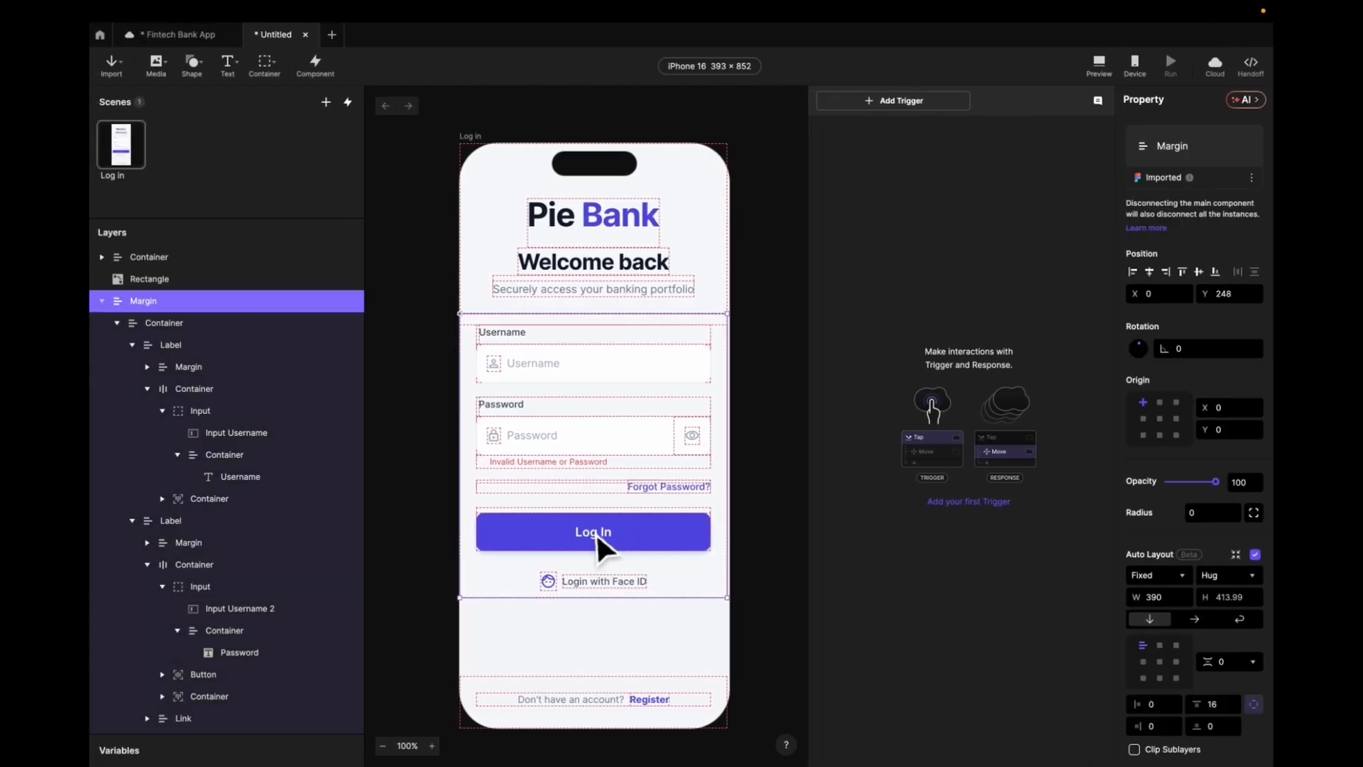
double_click(599, 547)
double_click(598, 547)
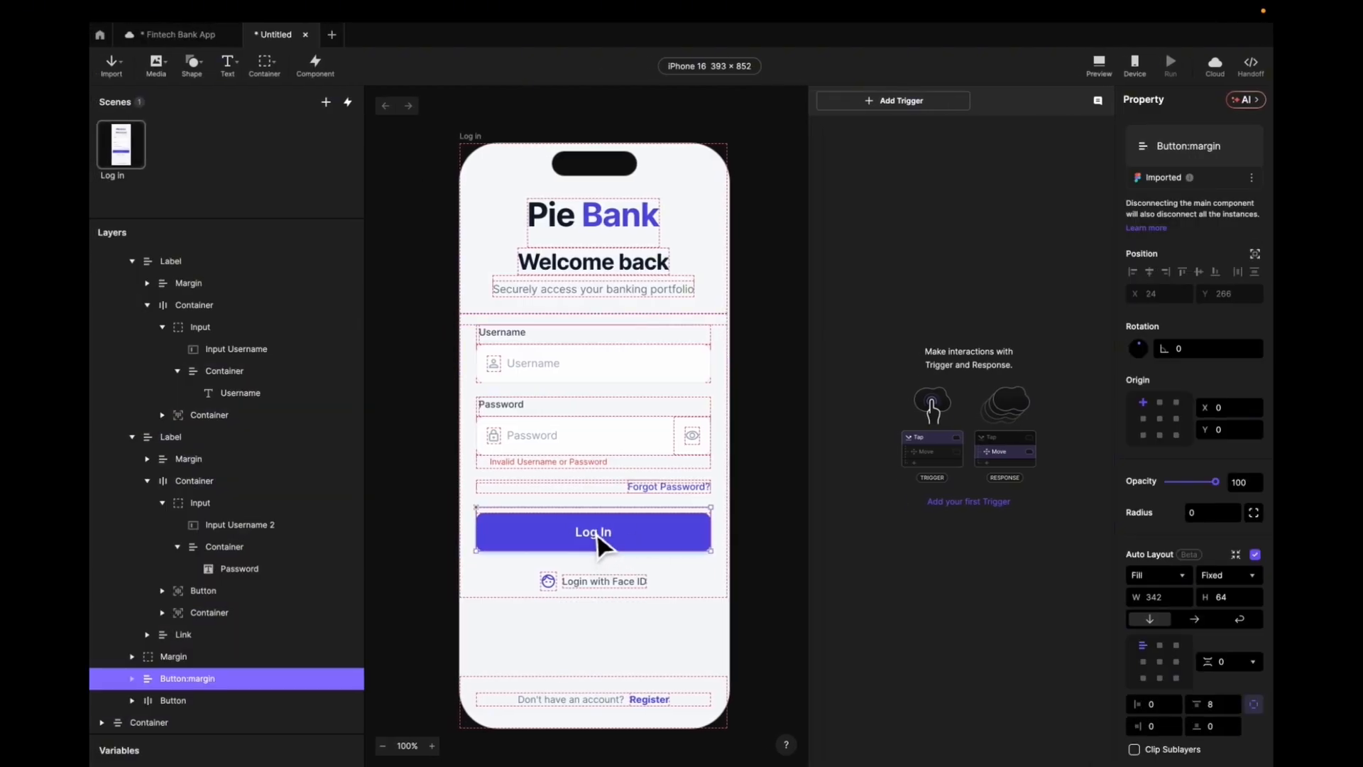
double_click(599, 547)
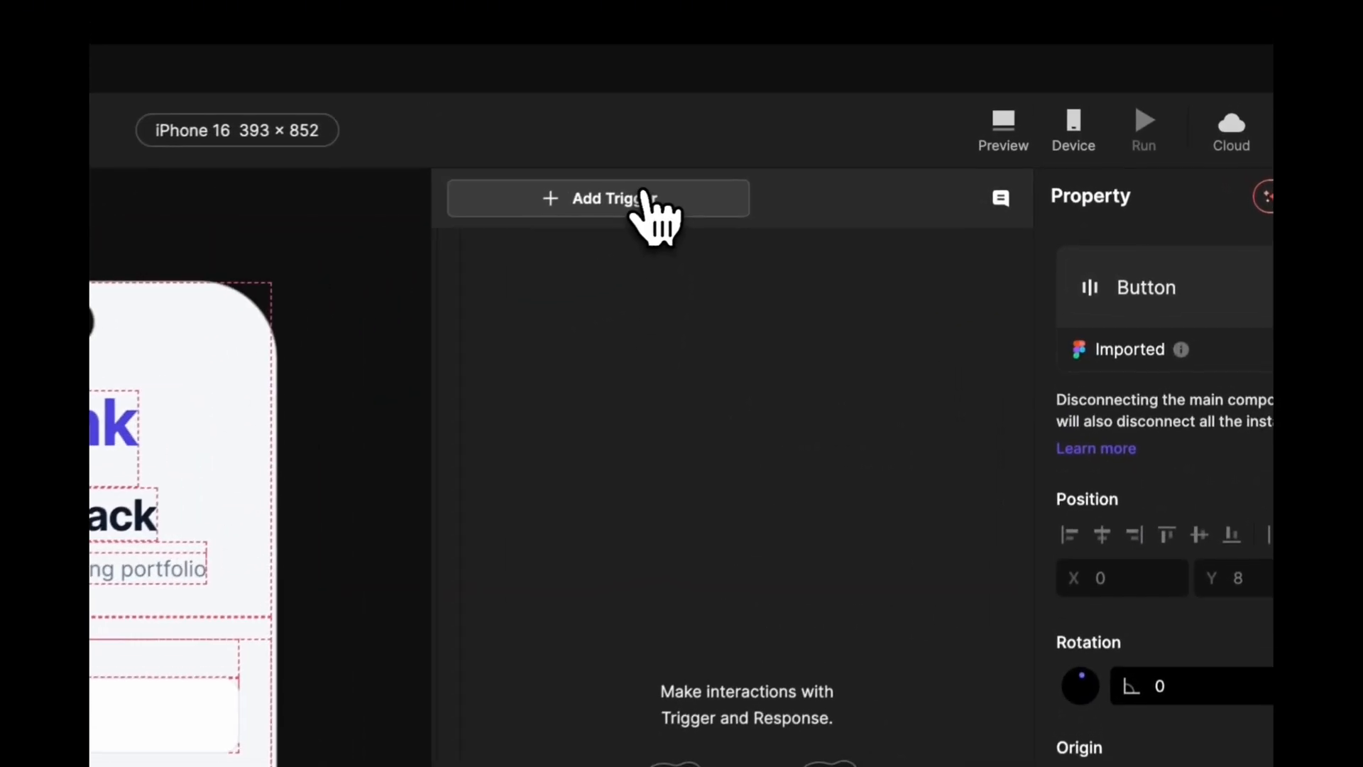
click(913, 101)
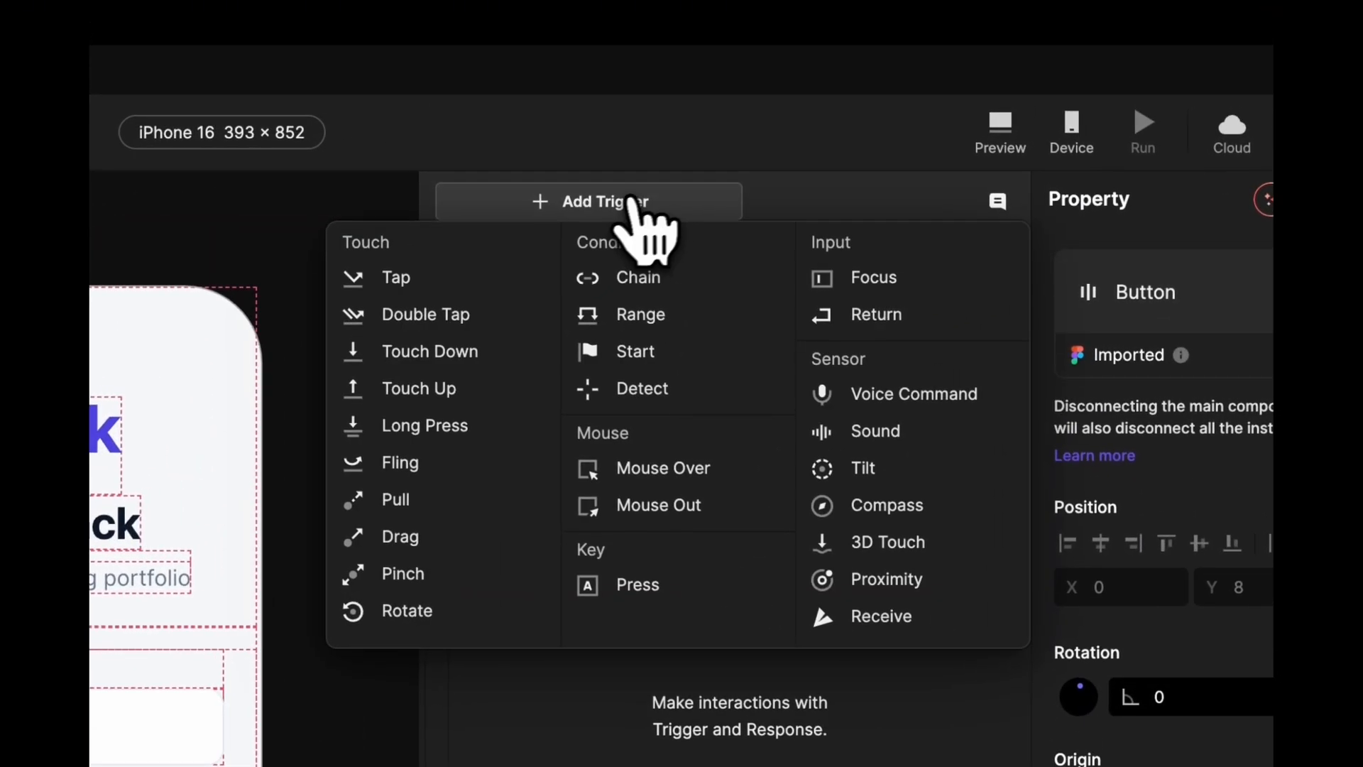
click(438, 281)
click(500, 290)
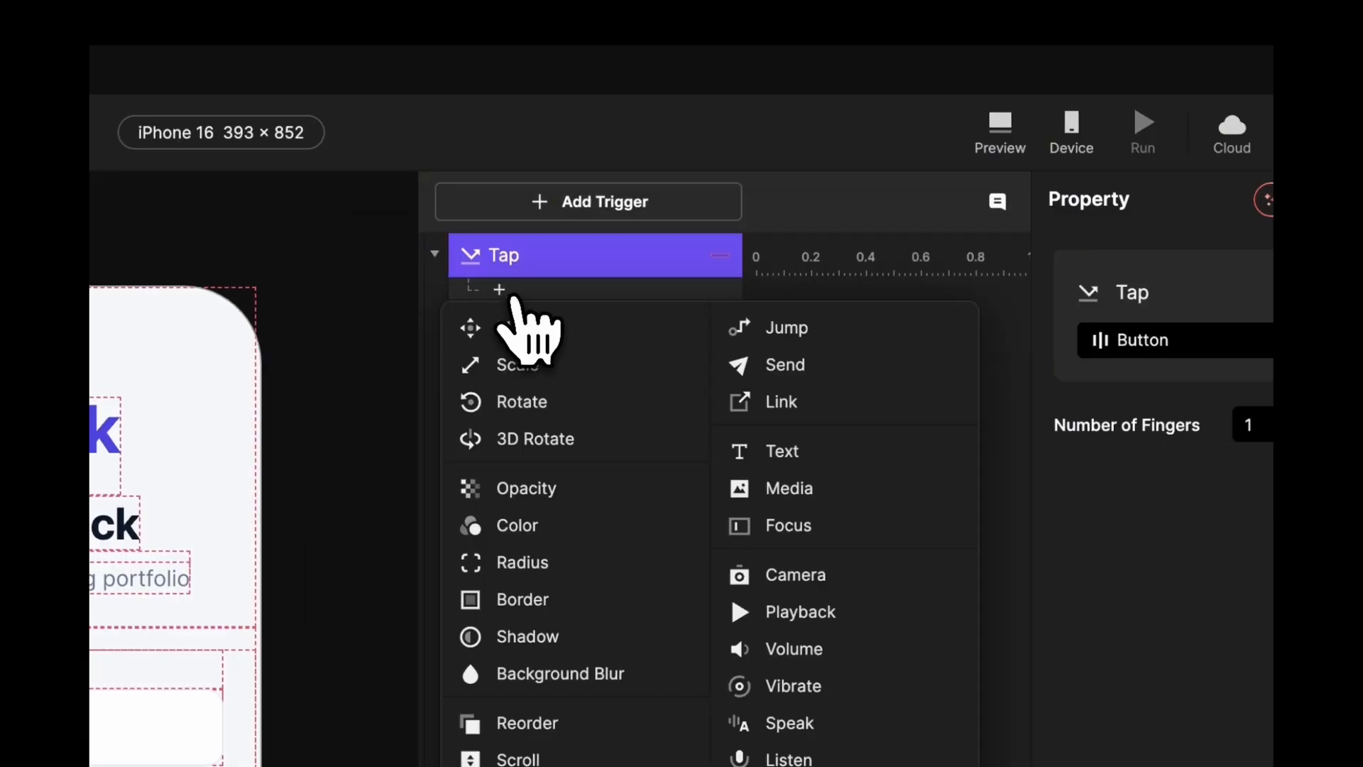
click(781, 328)
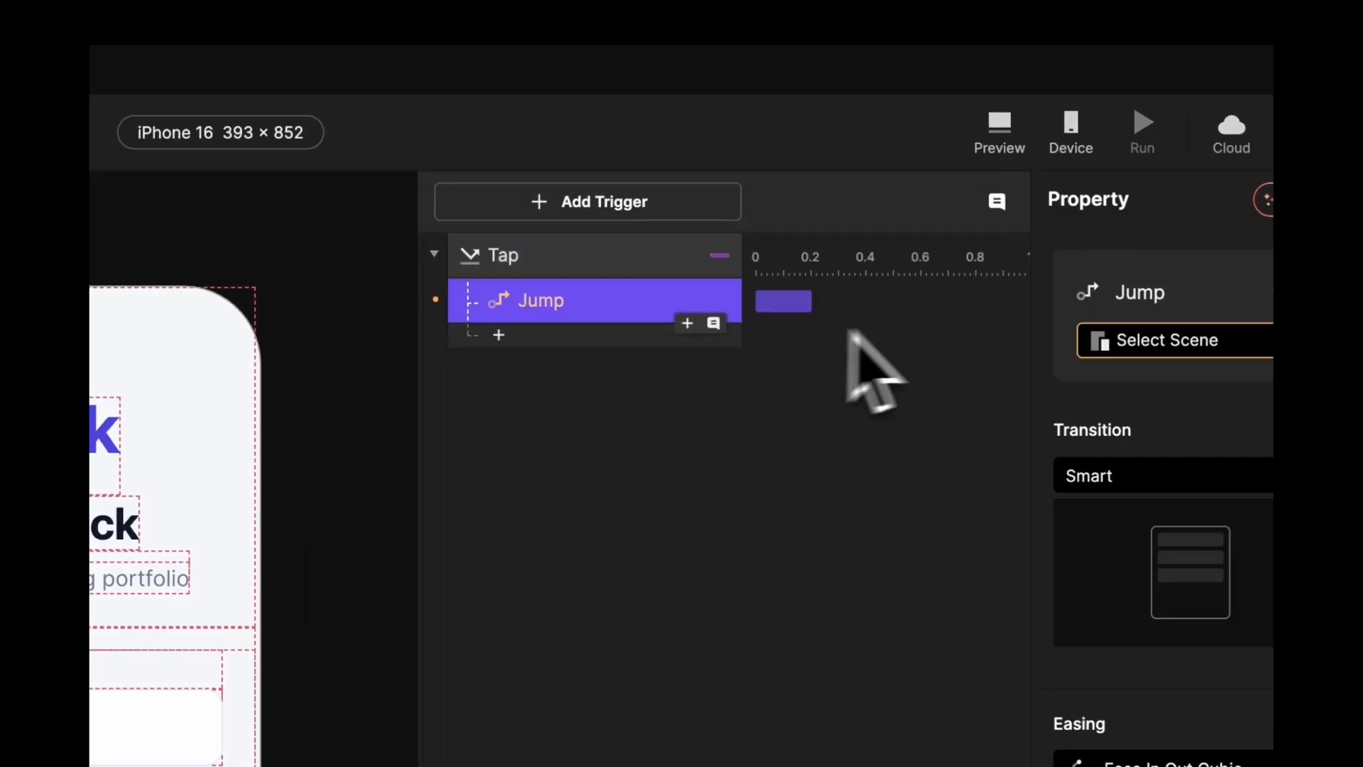
- Create blank Scene 1 and make it the Jump target with a right-to-left Slide In
click(1233, 352)
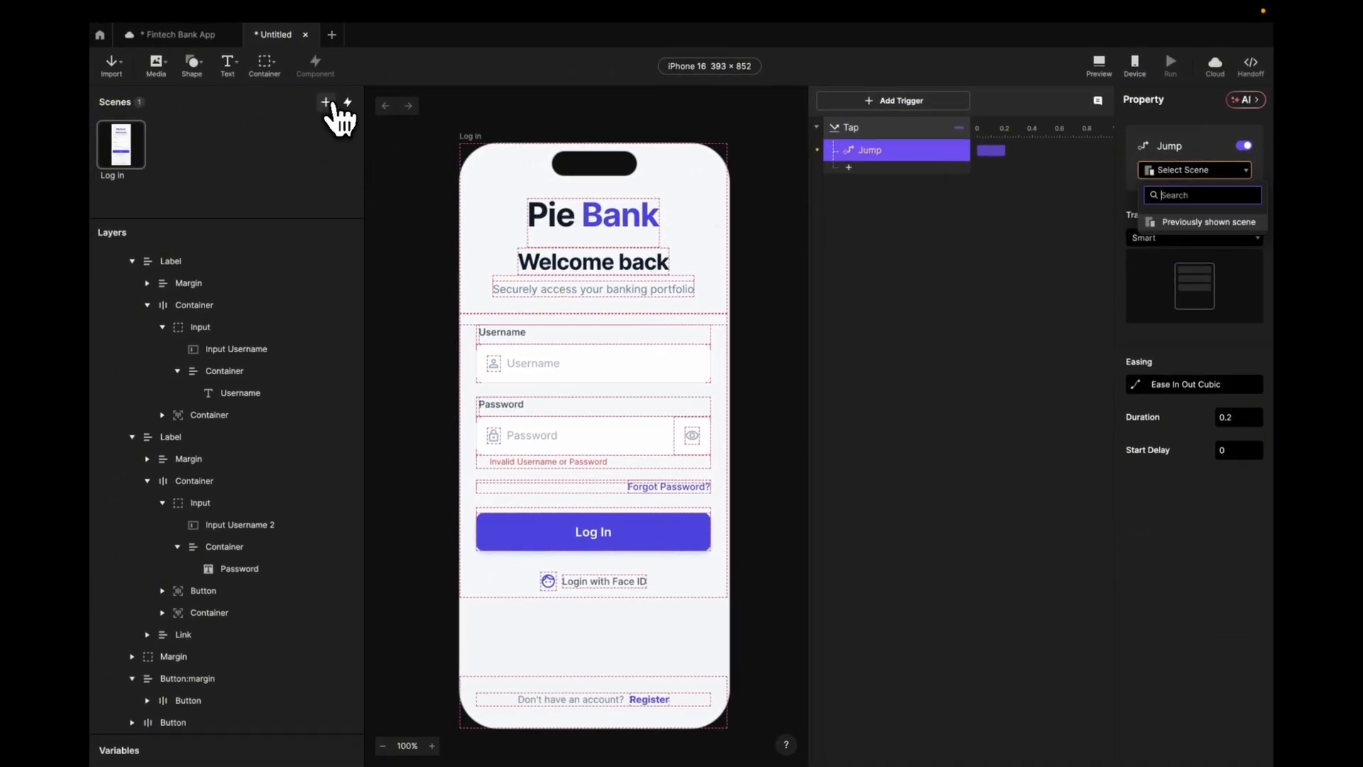
click(326, 101)
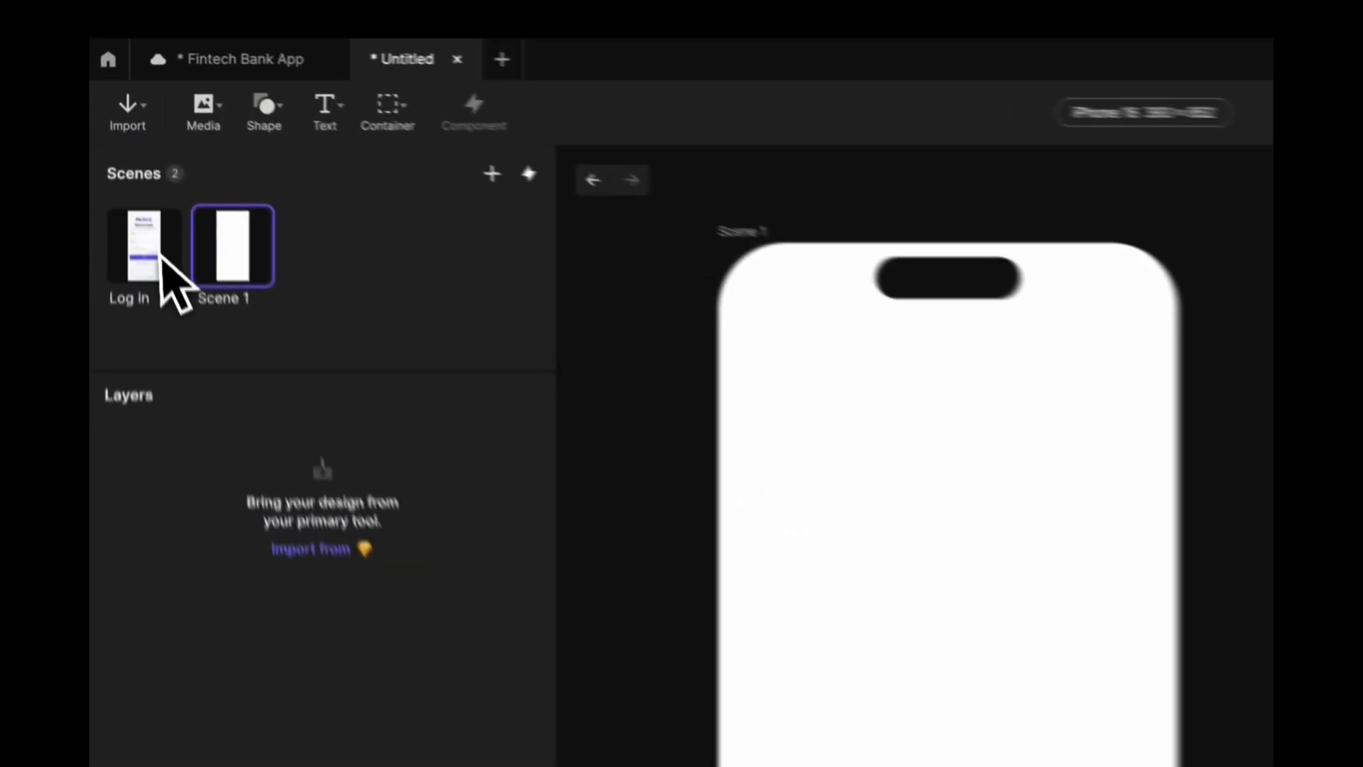
click(160, 257)
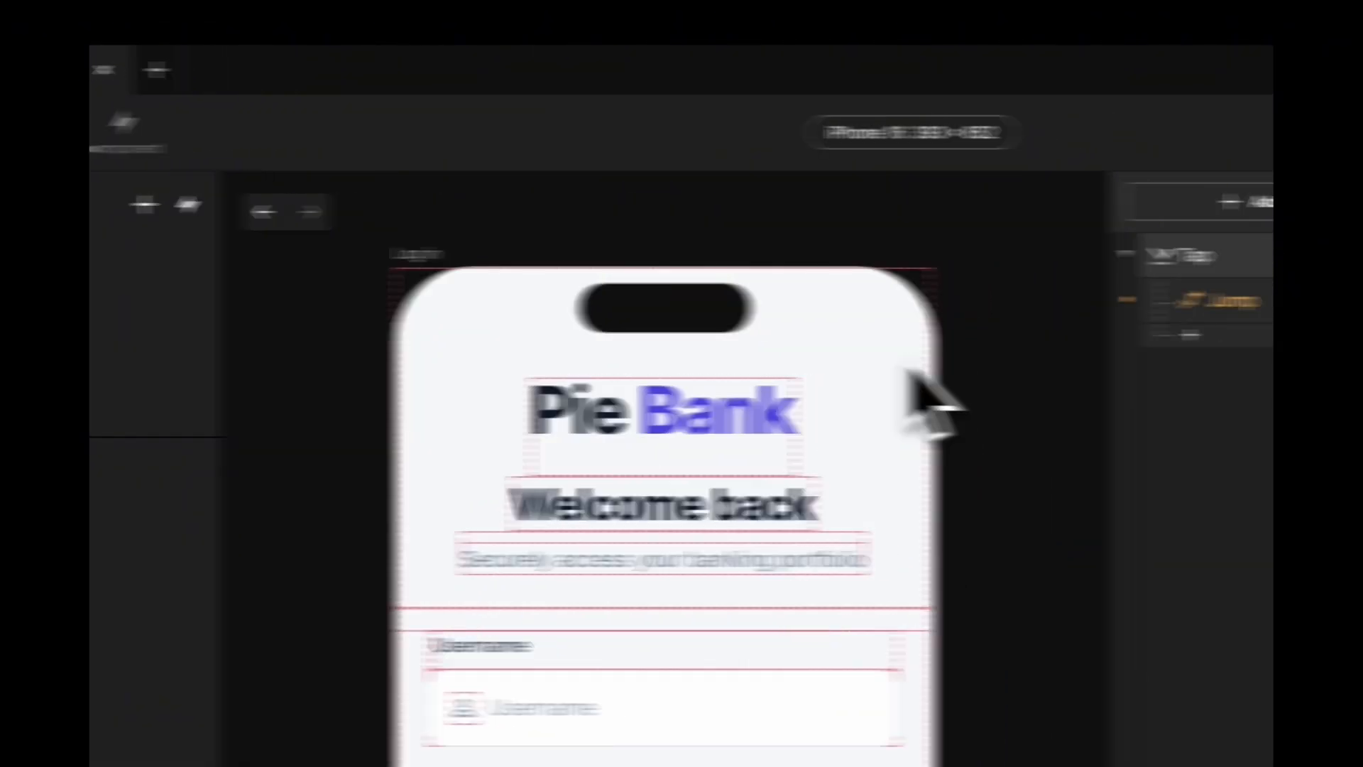
click(760, 302)
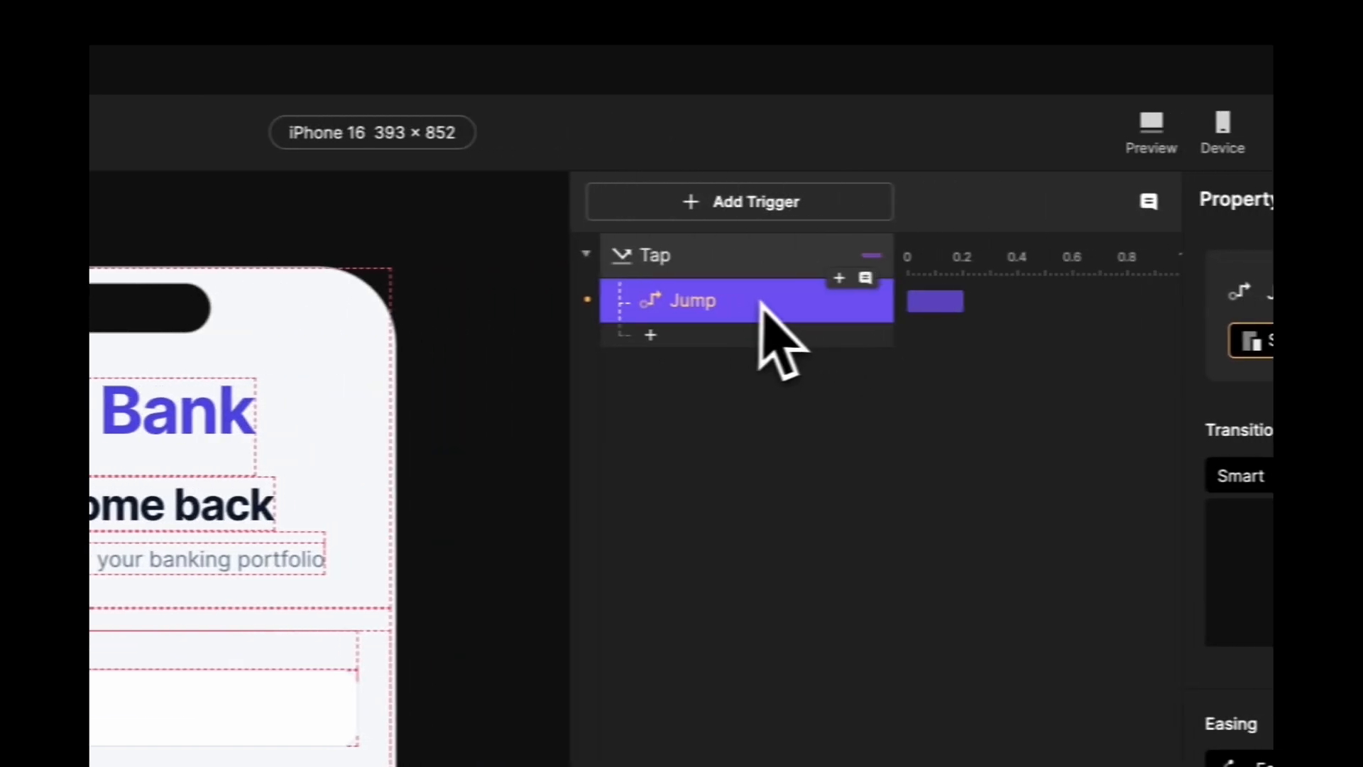
click(1253, 341)
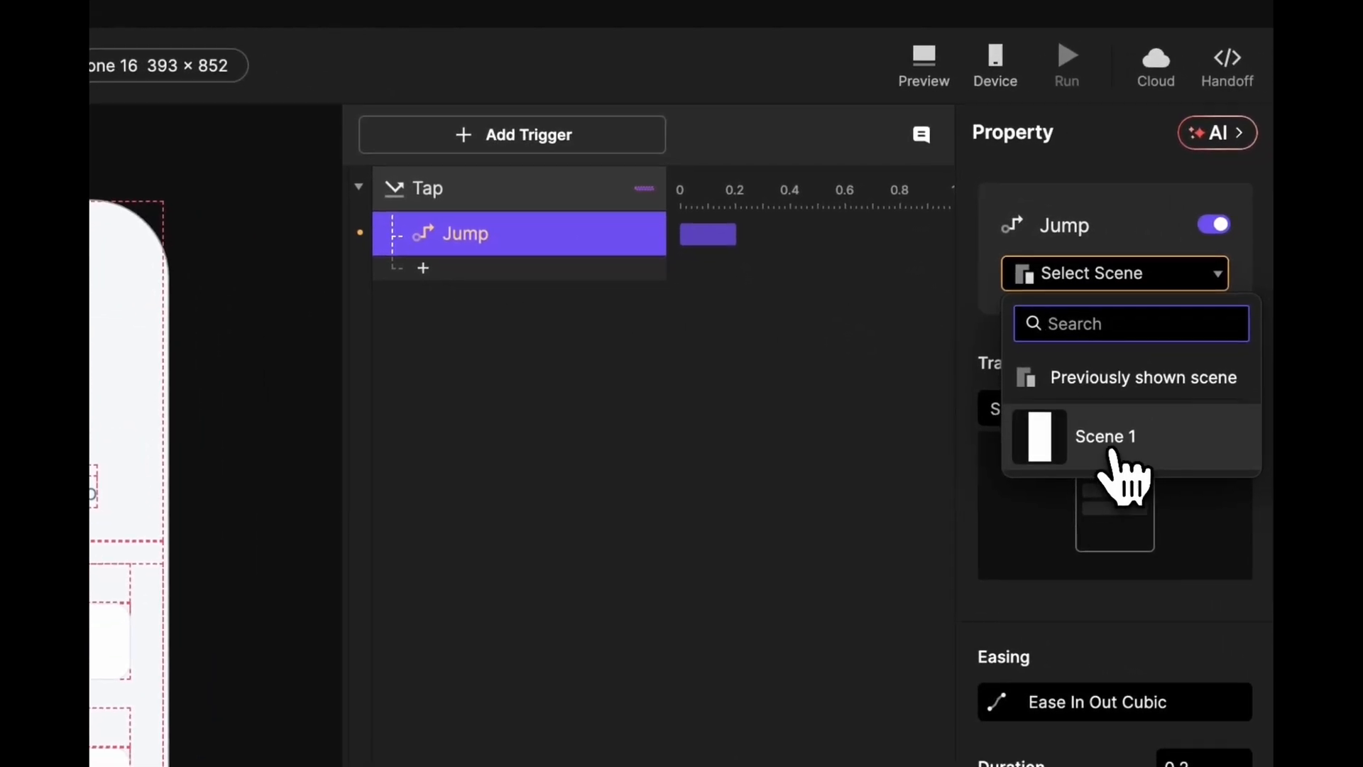
click(1113, 451)
click(1149, 413)
click(1112, 511)
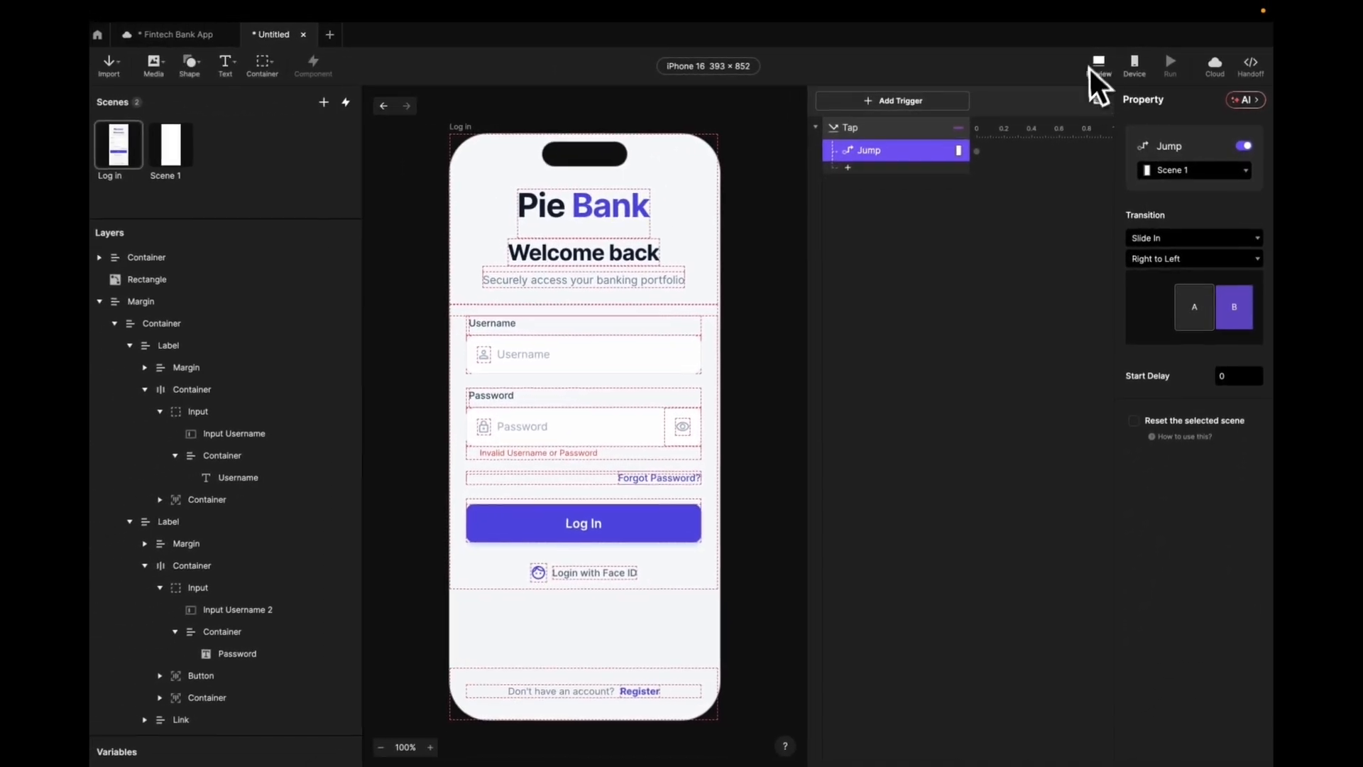
click(924, 65)
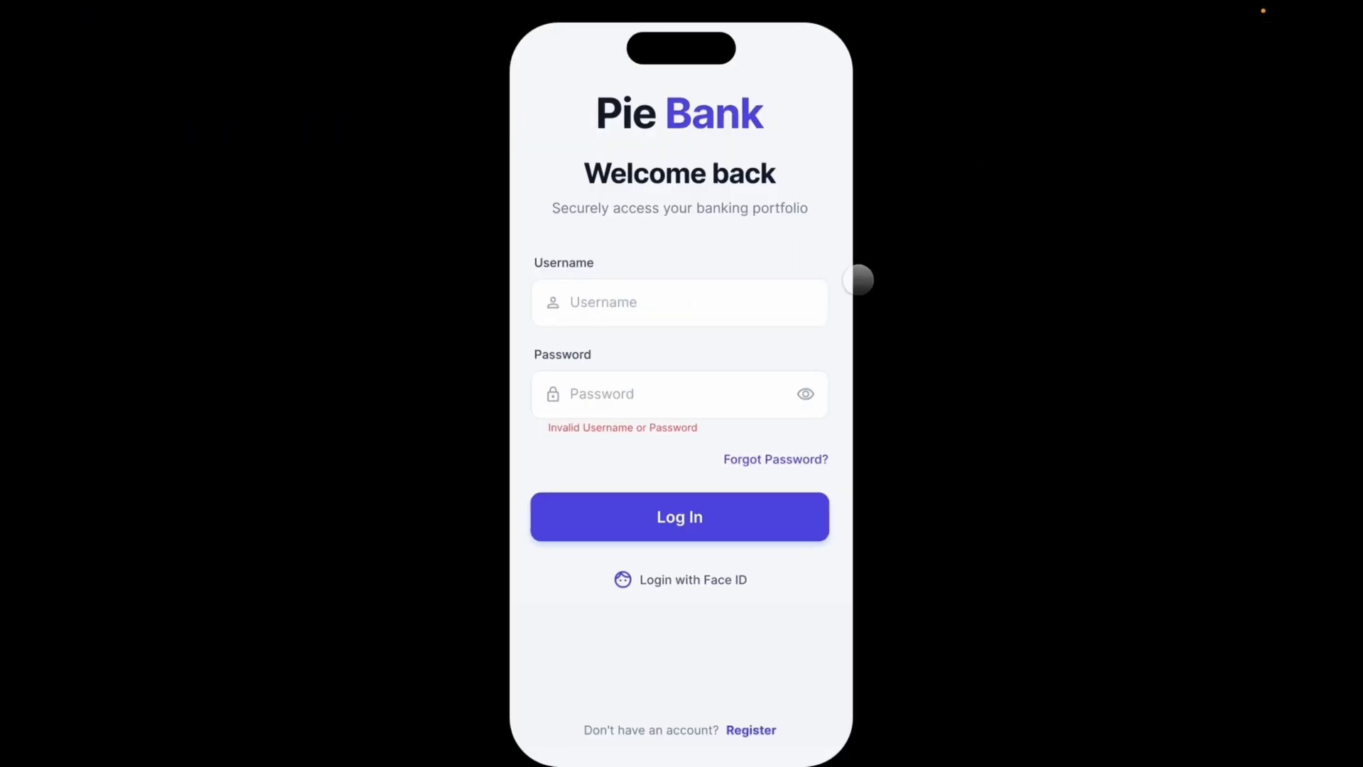
- Tap Log In in the preview to confirm it slides to the blank Scene 1, then exit the preview
click(700, 519)
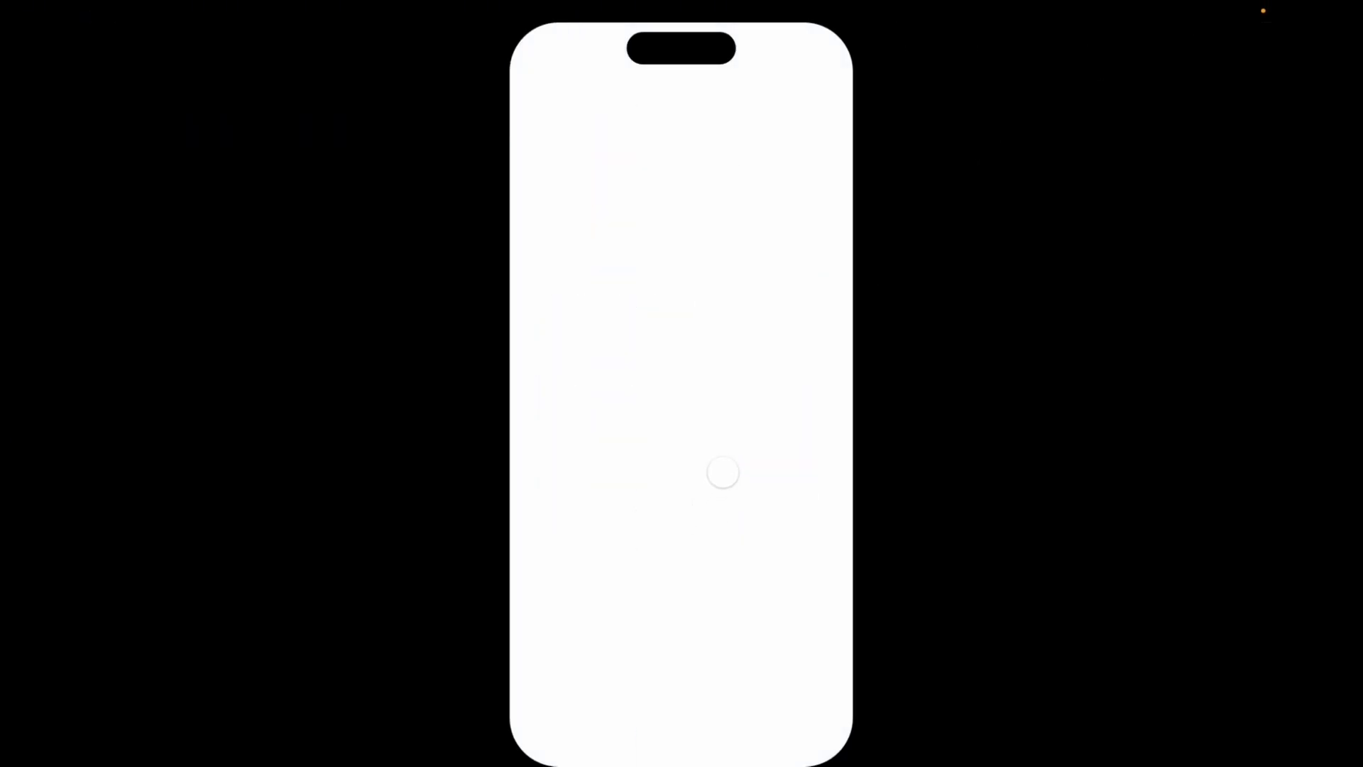
key(ctrl+Left)
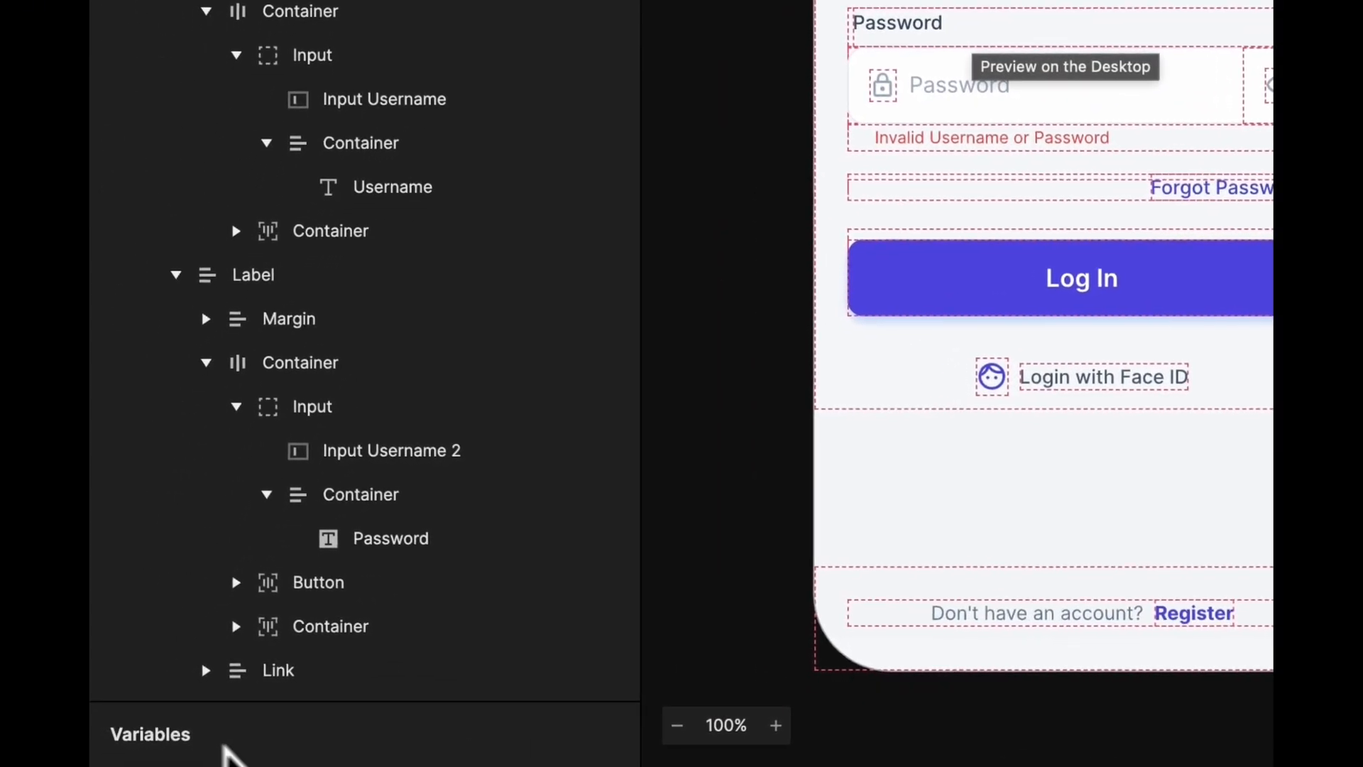
- Add two scene-only variables and set both to the Text type
click(323, 738)
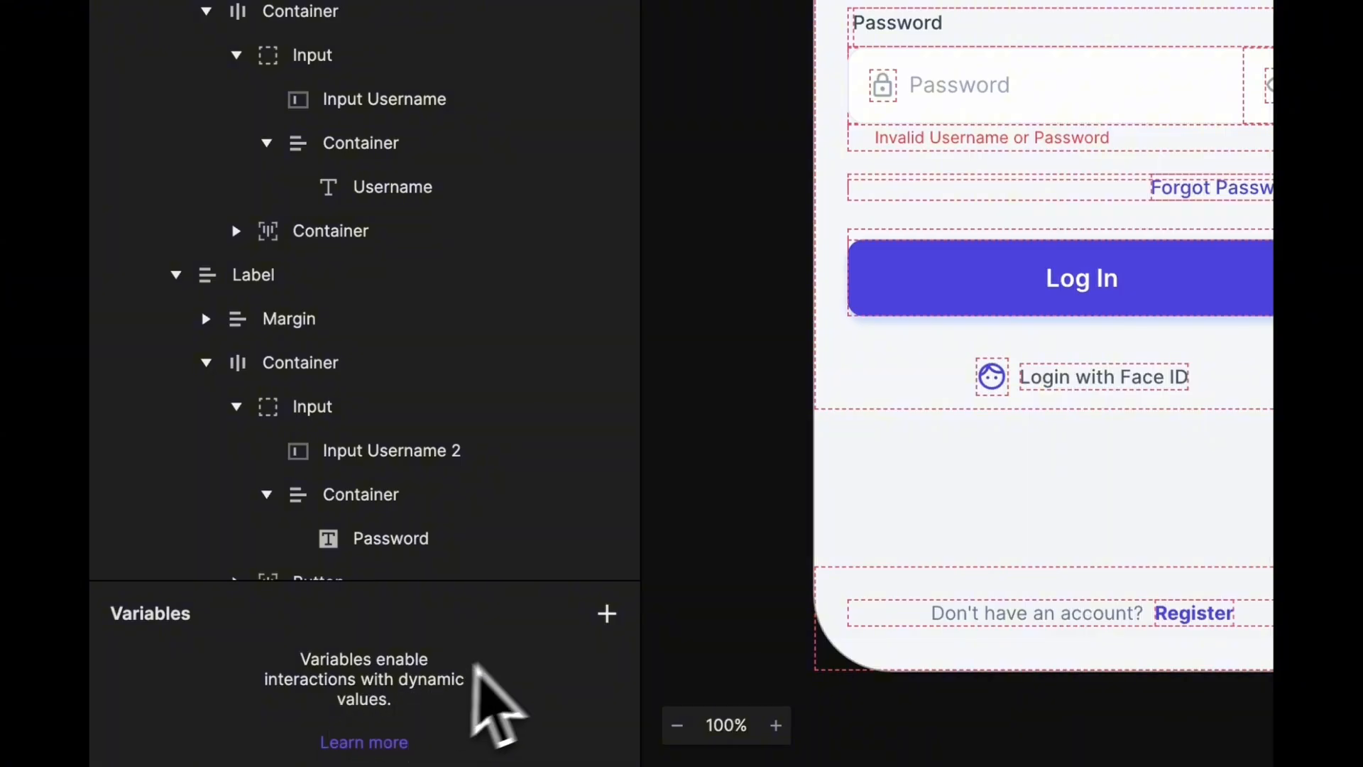
click(603, 636)
click(576, 674)
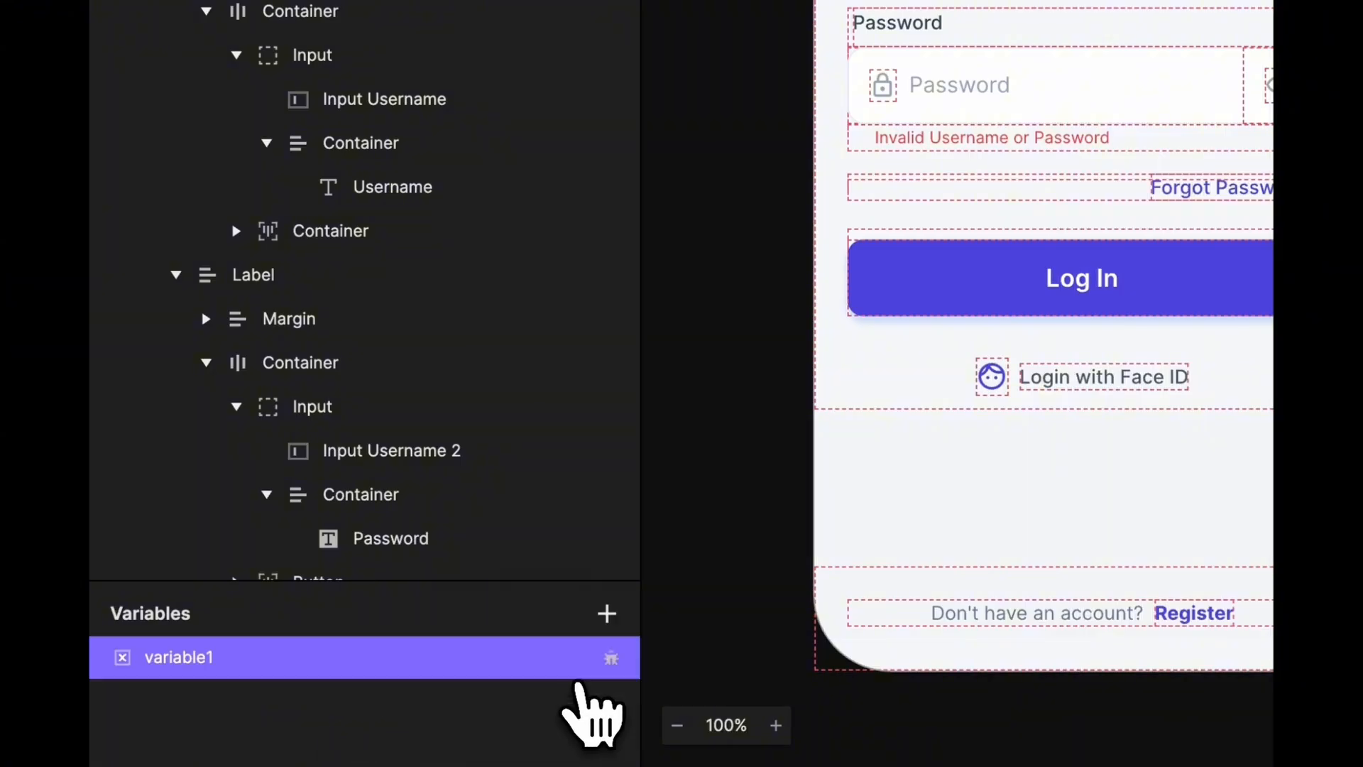
click(607, 613)
click(578, 673)
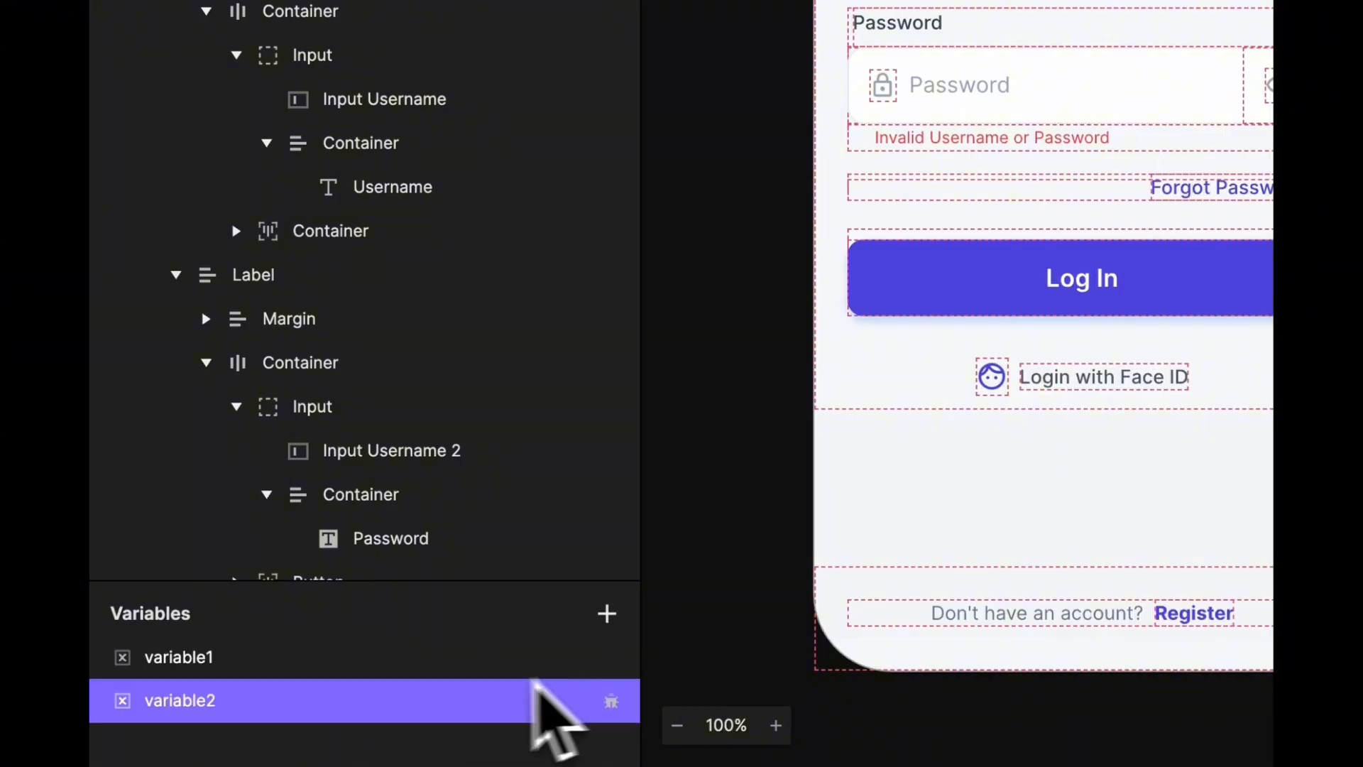
click(369, 659)
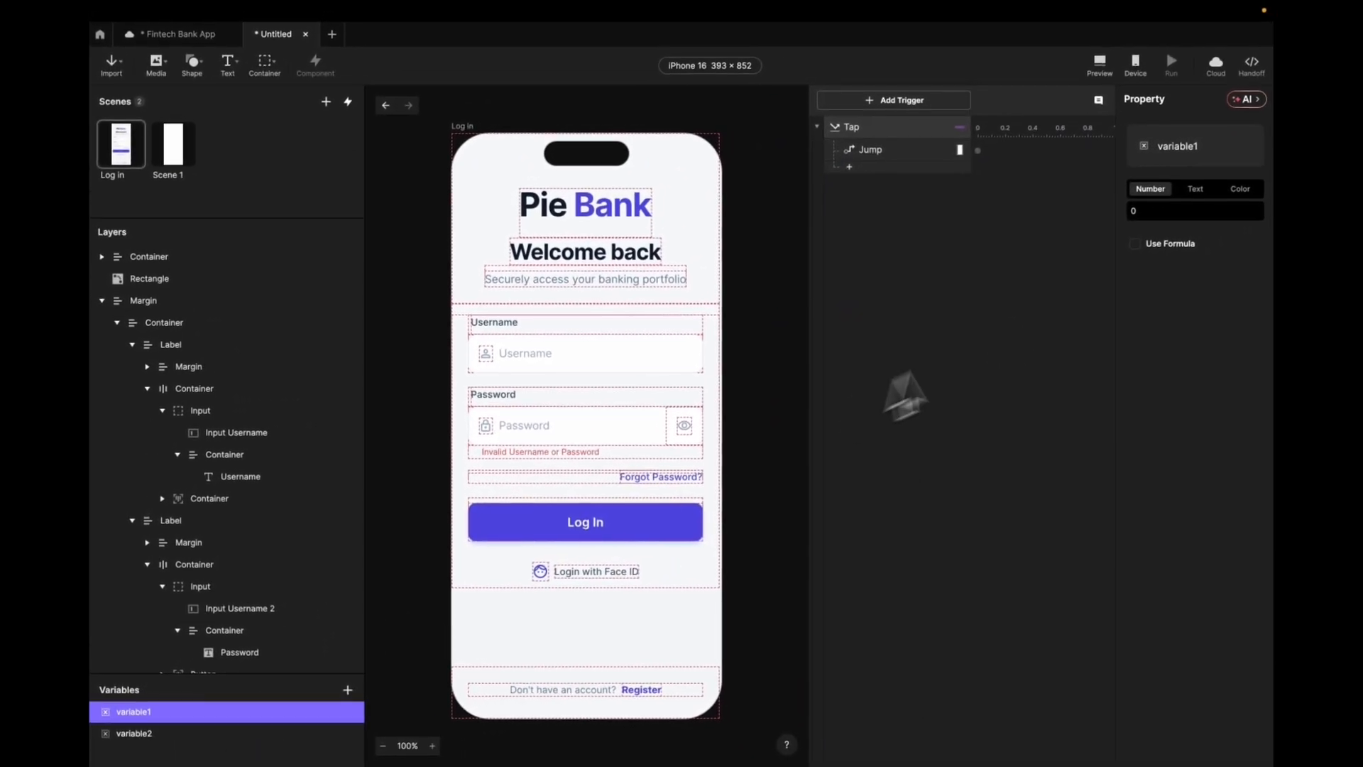
click(1196, 191)
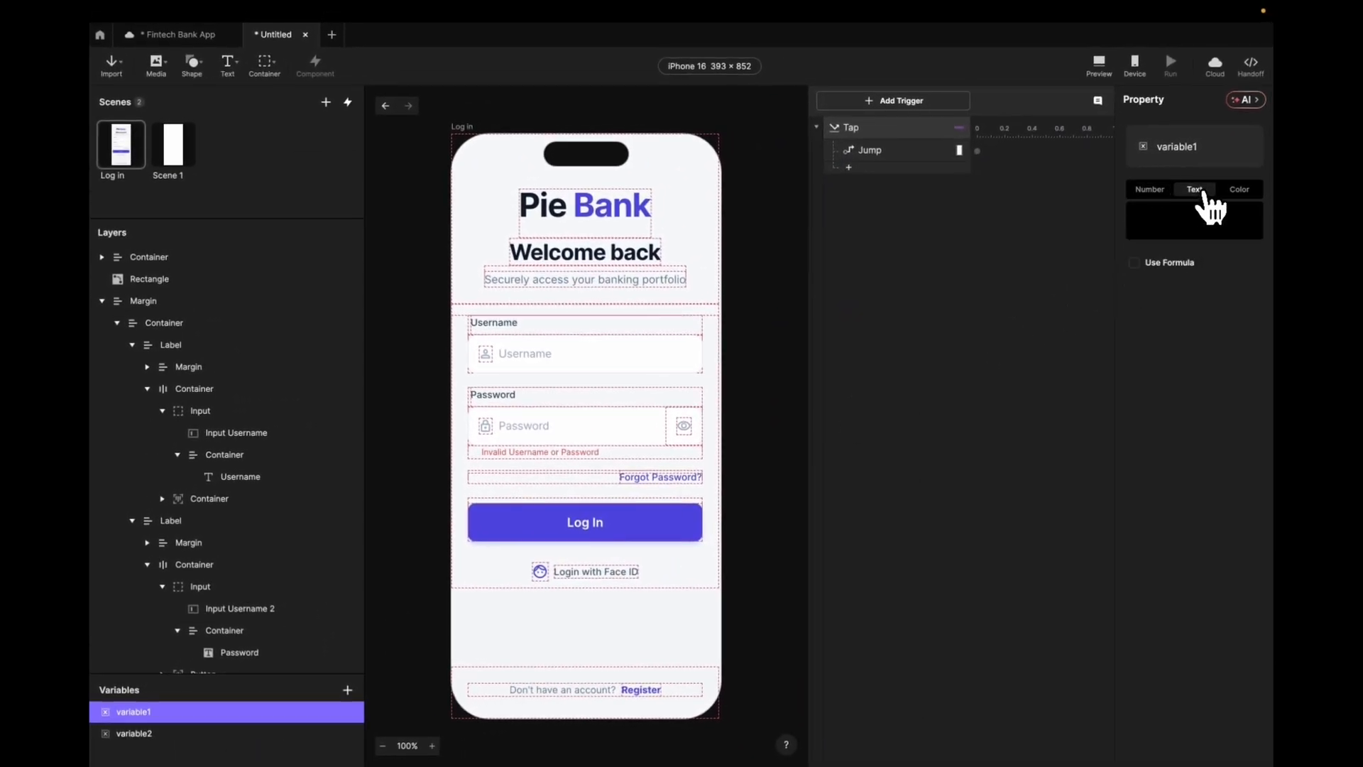
click(277, 734)
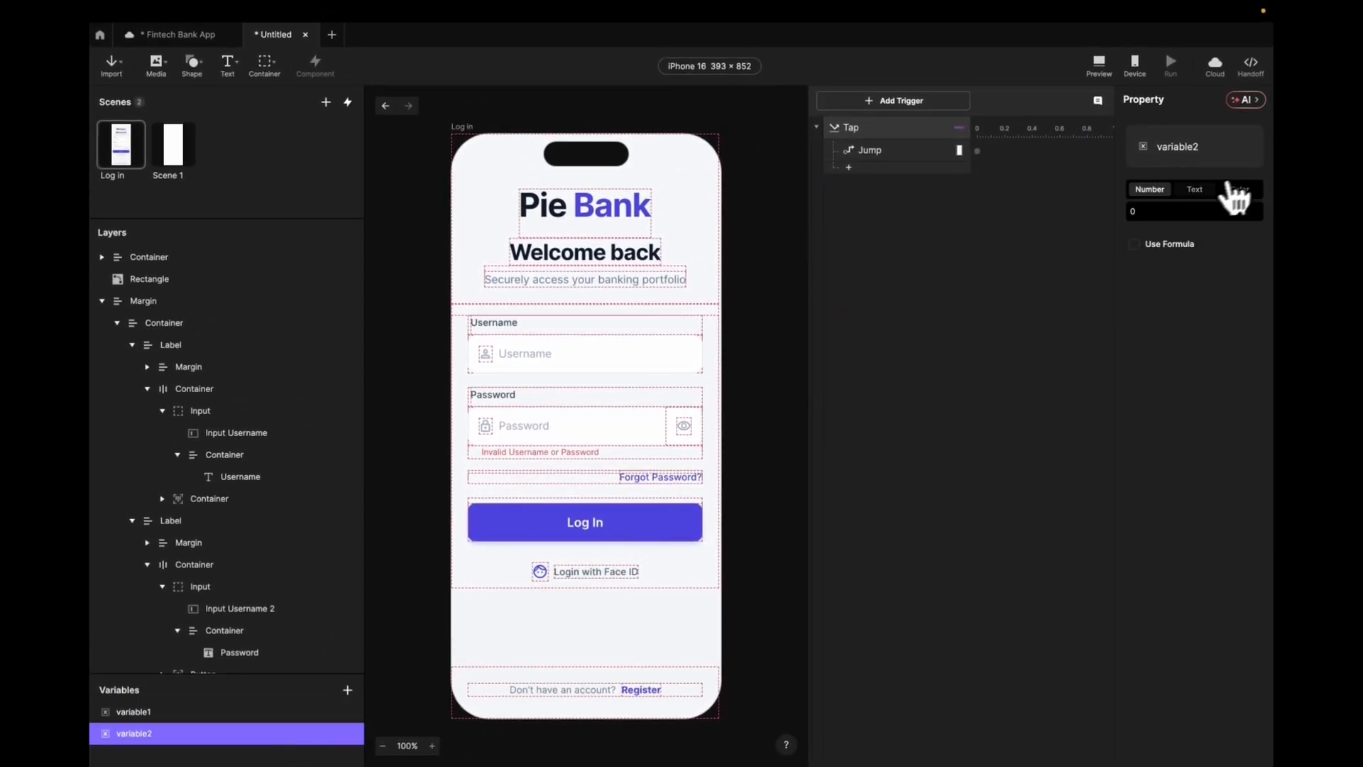
click(1195, 190)
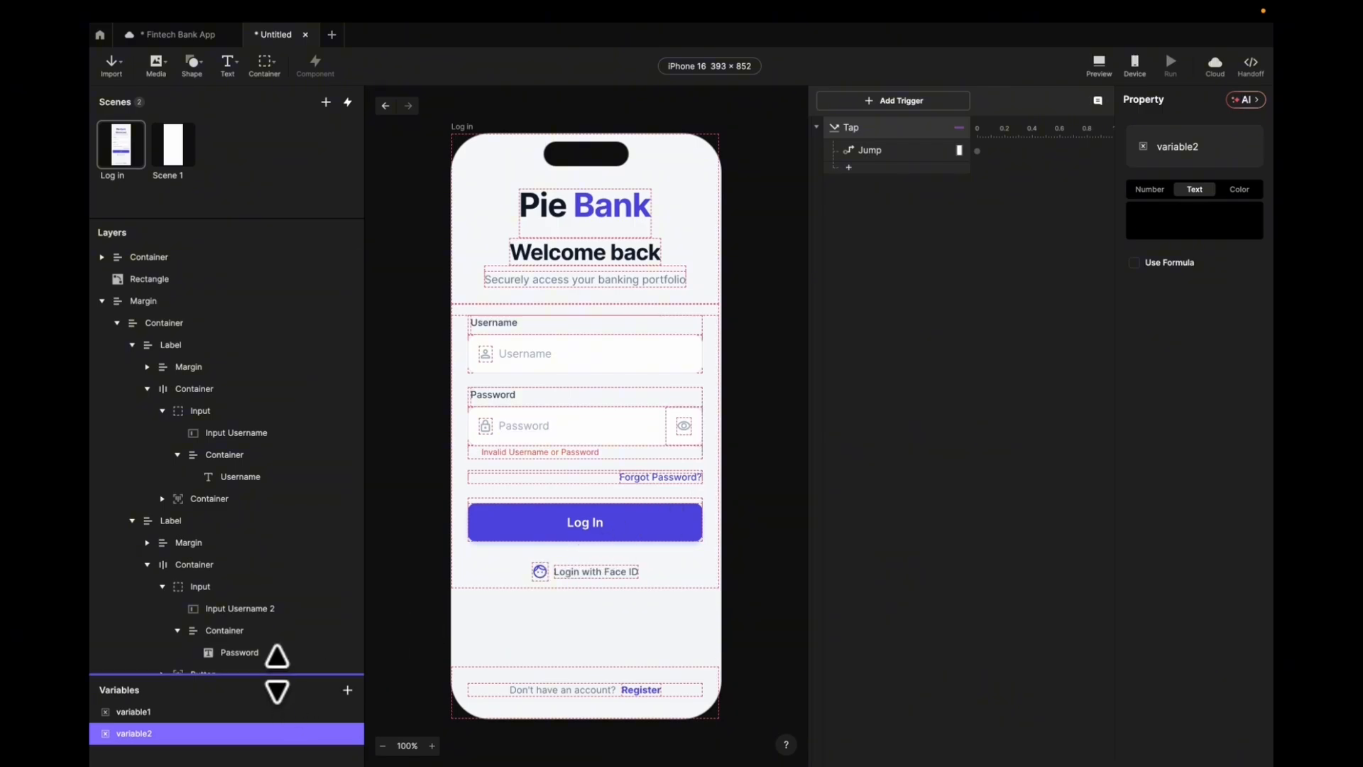
- Rename the two variables to Username and Password
drag(277, 673, 295, 519)
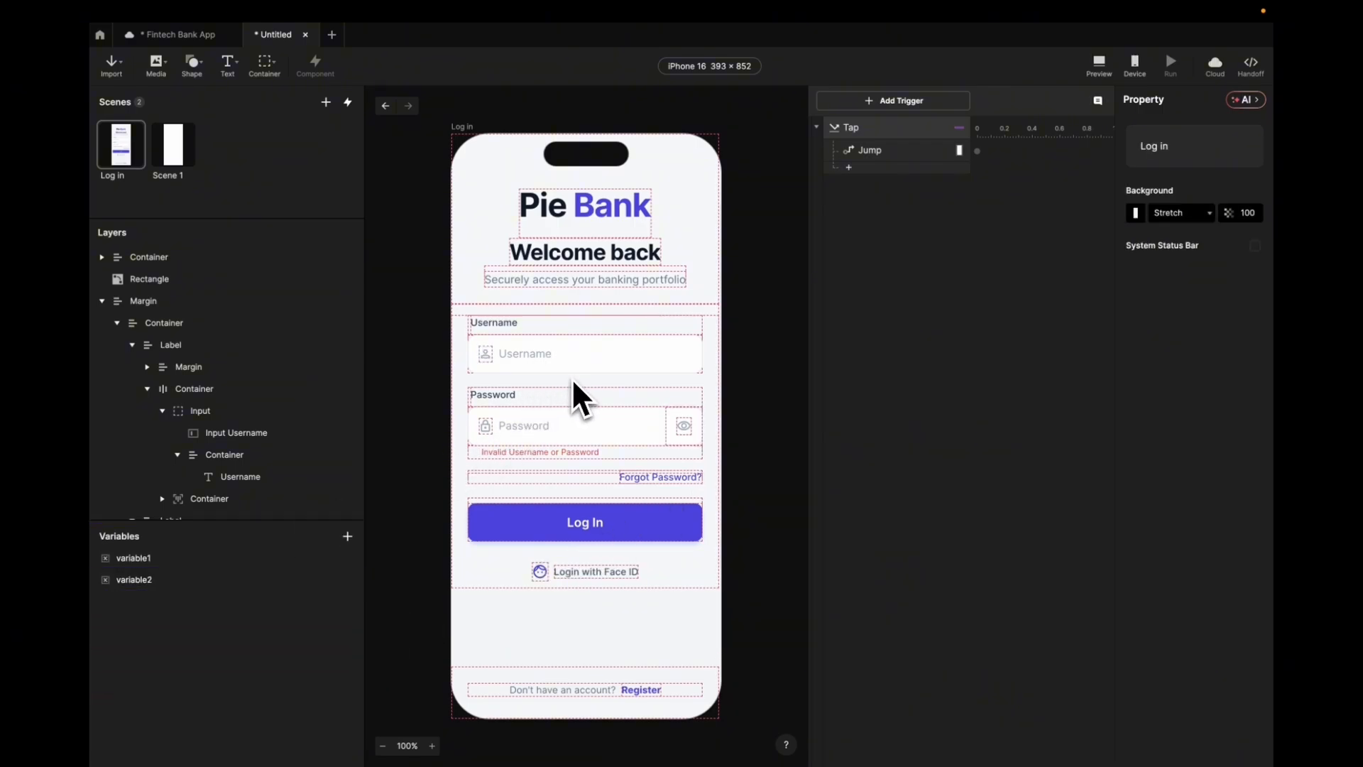
click(142, 559)
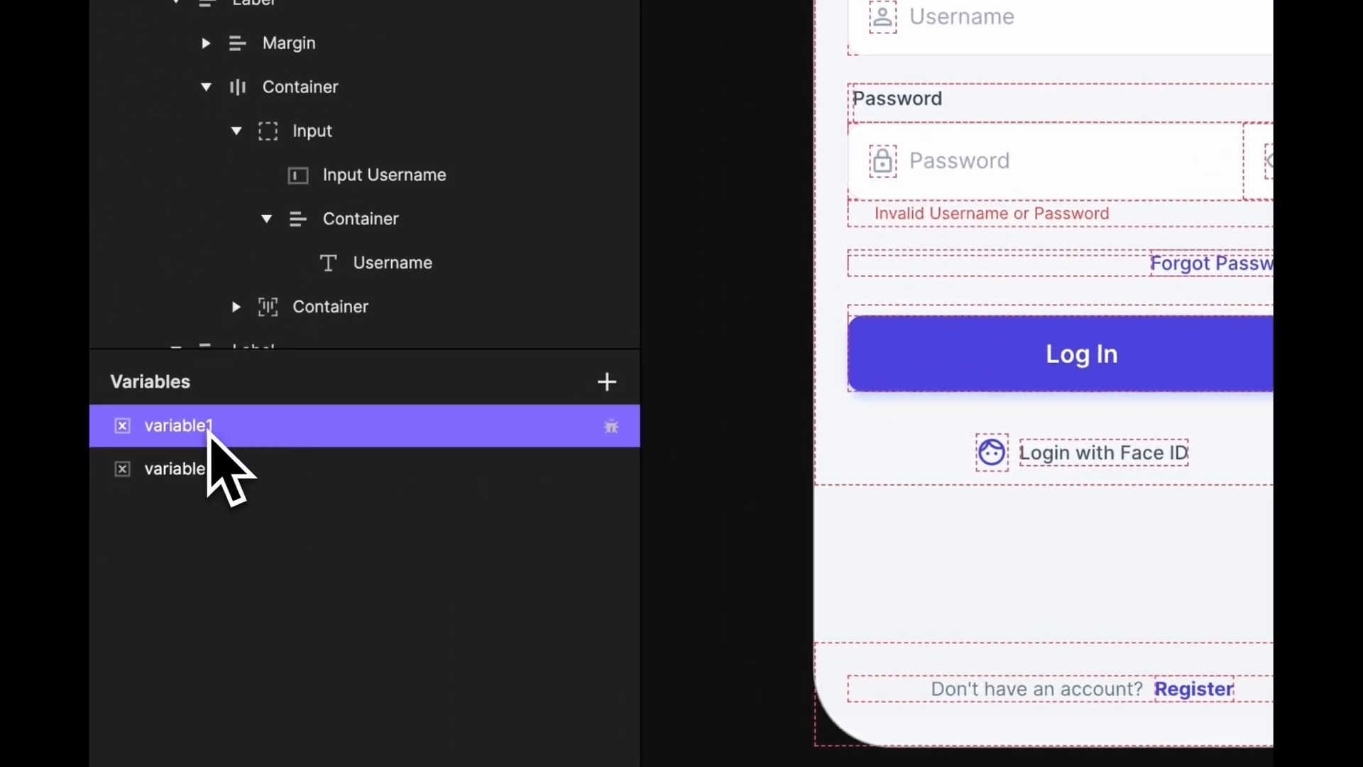
double_click(210, 429)
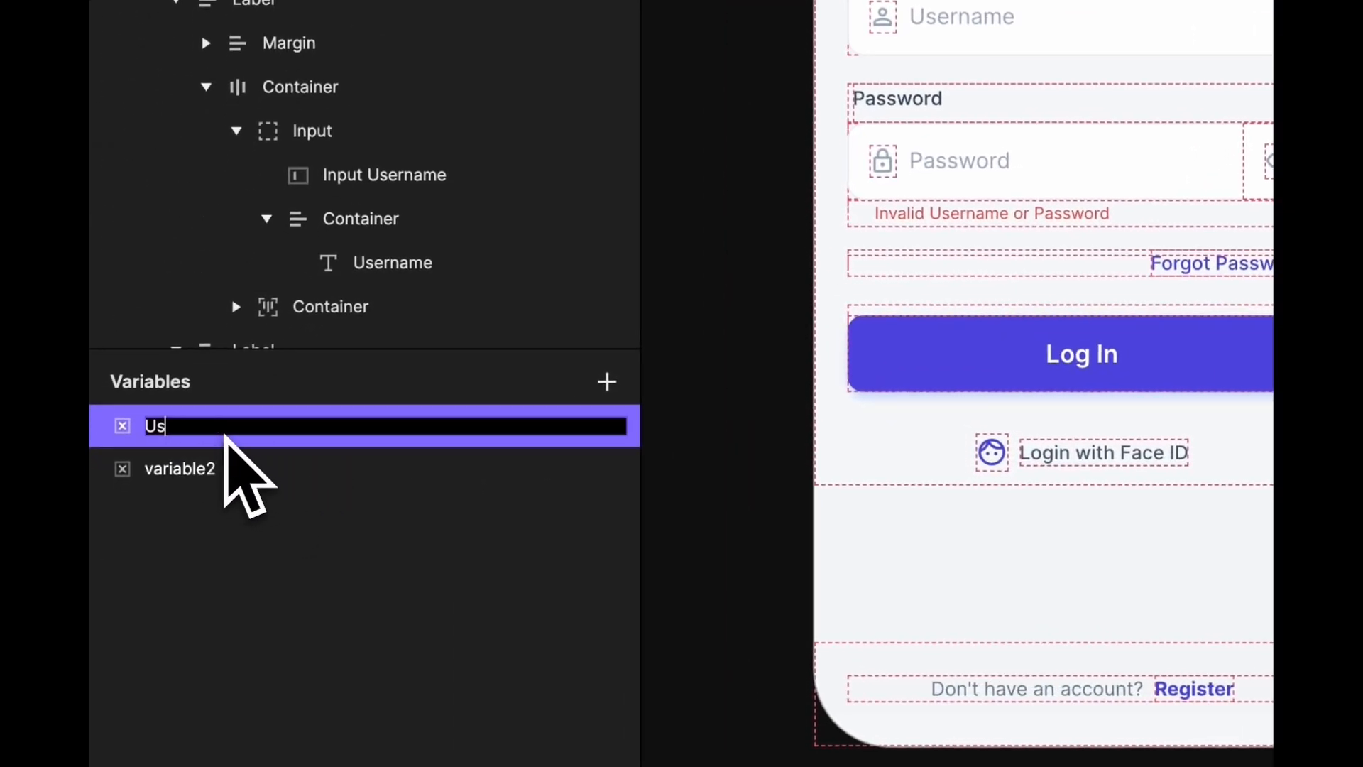
text(Username)
key(Return)
double_click(205, 470)
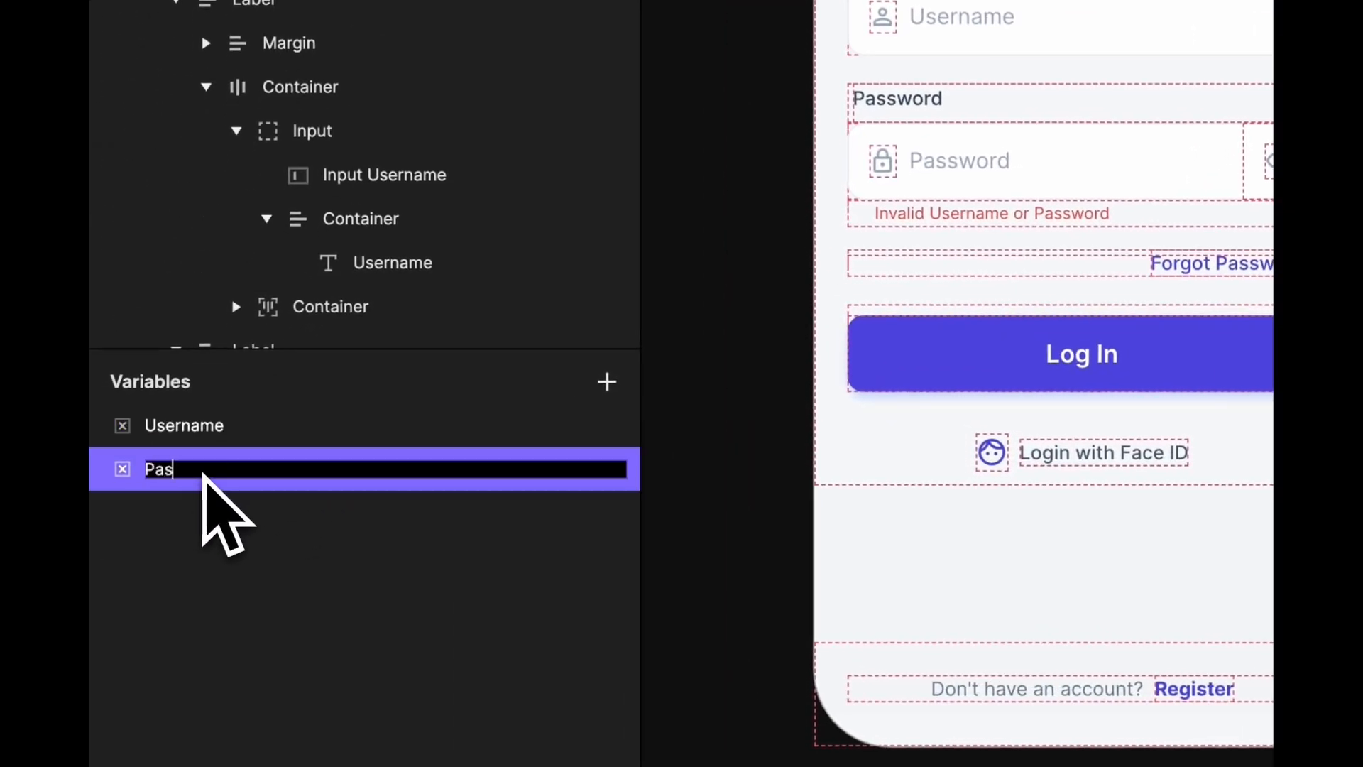
text(Password)
key(Return)
click(236, 437)
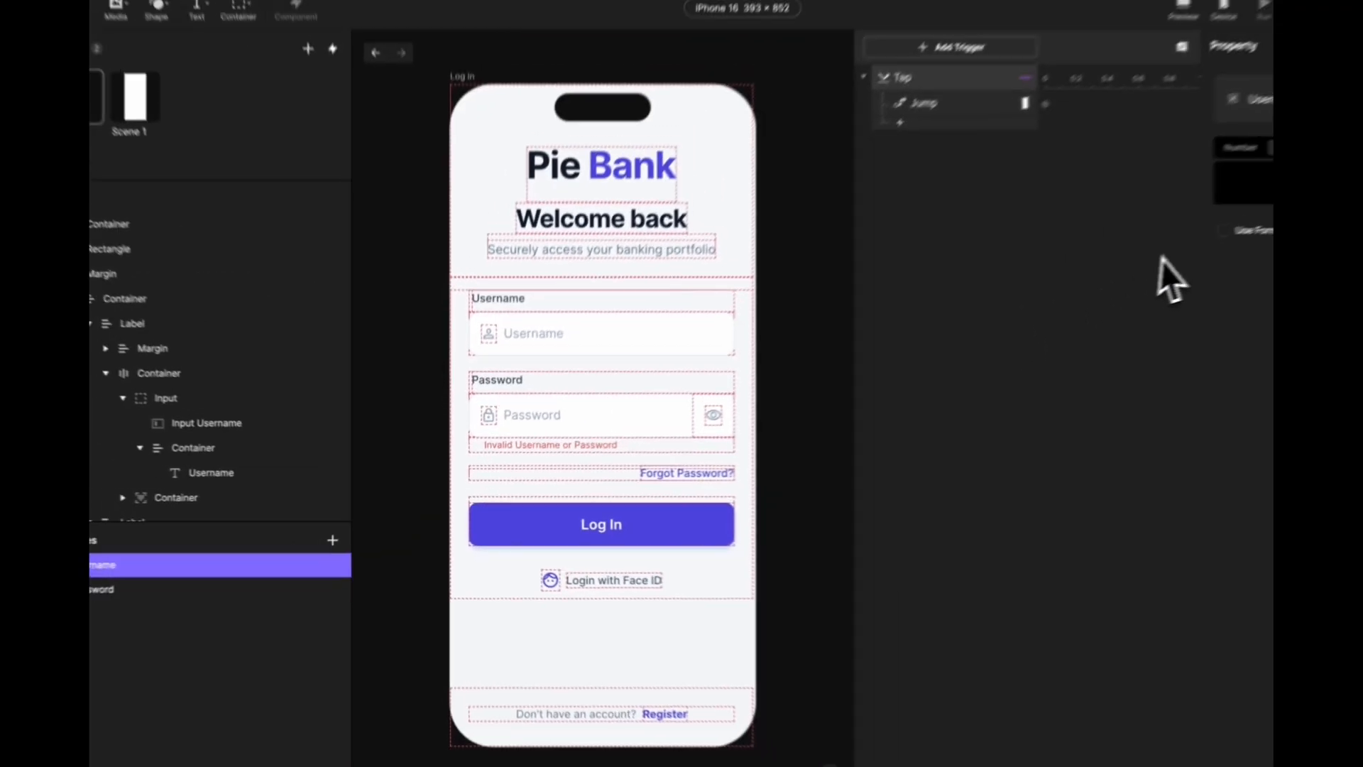
- Turn on Use Formula for Username and set its formula to `Input Username`.text
click(1135, 265)
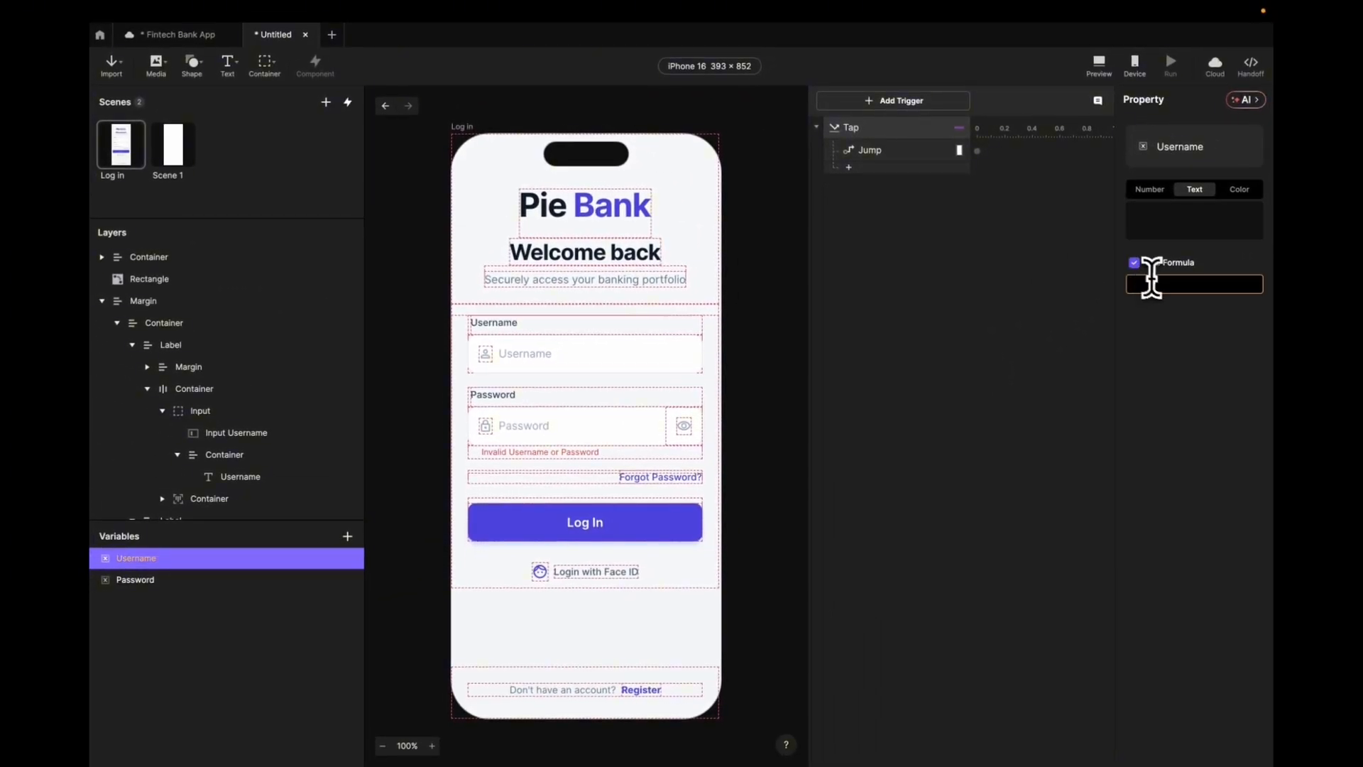
click(1227, 287)
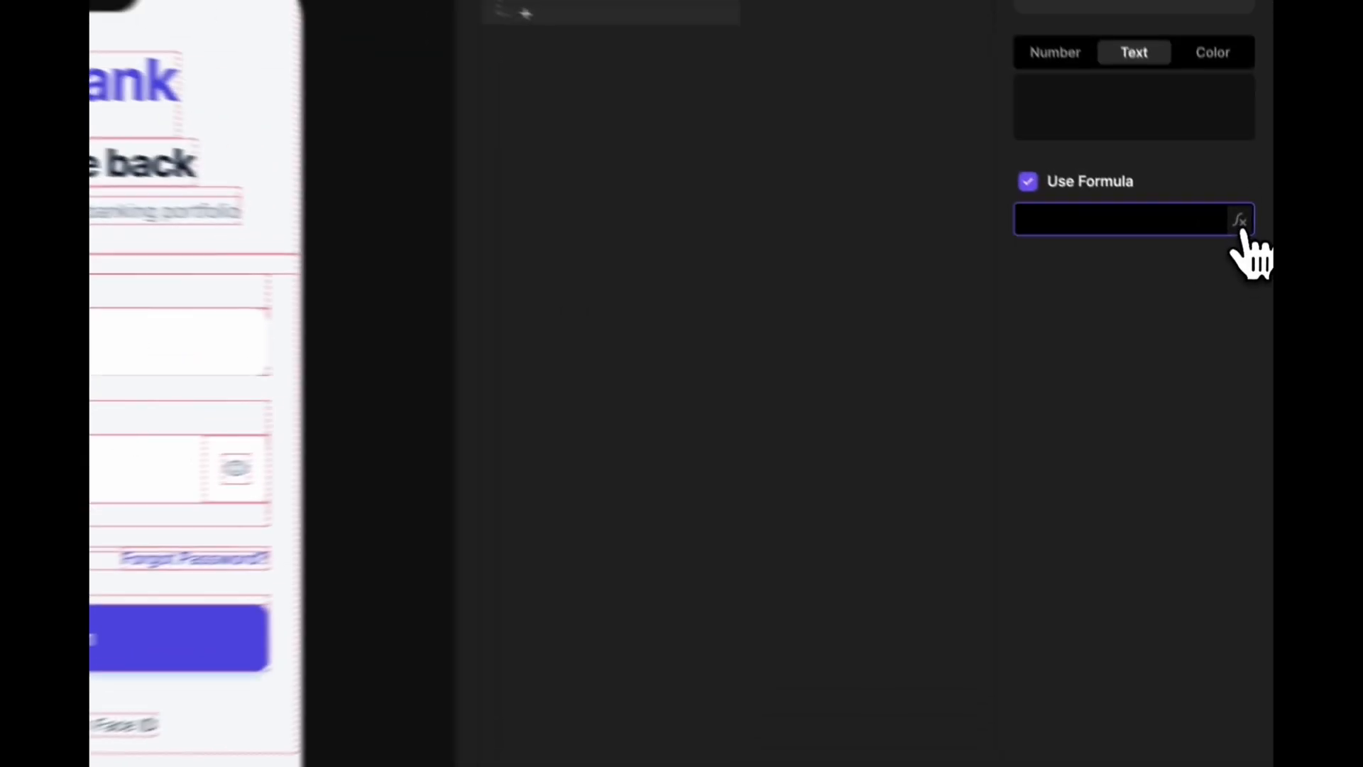
click(1241, 225)
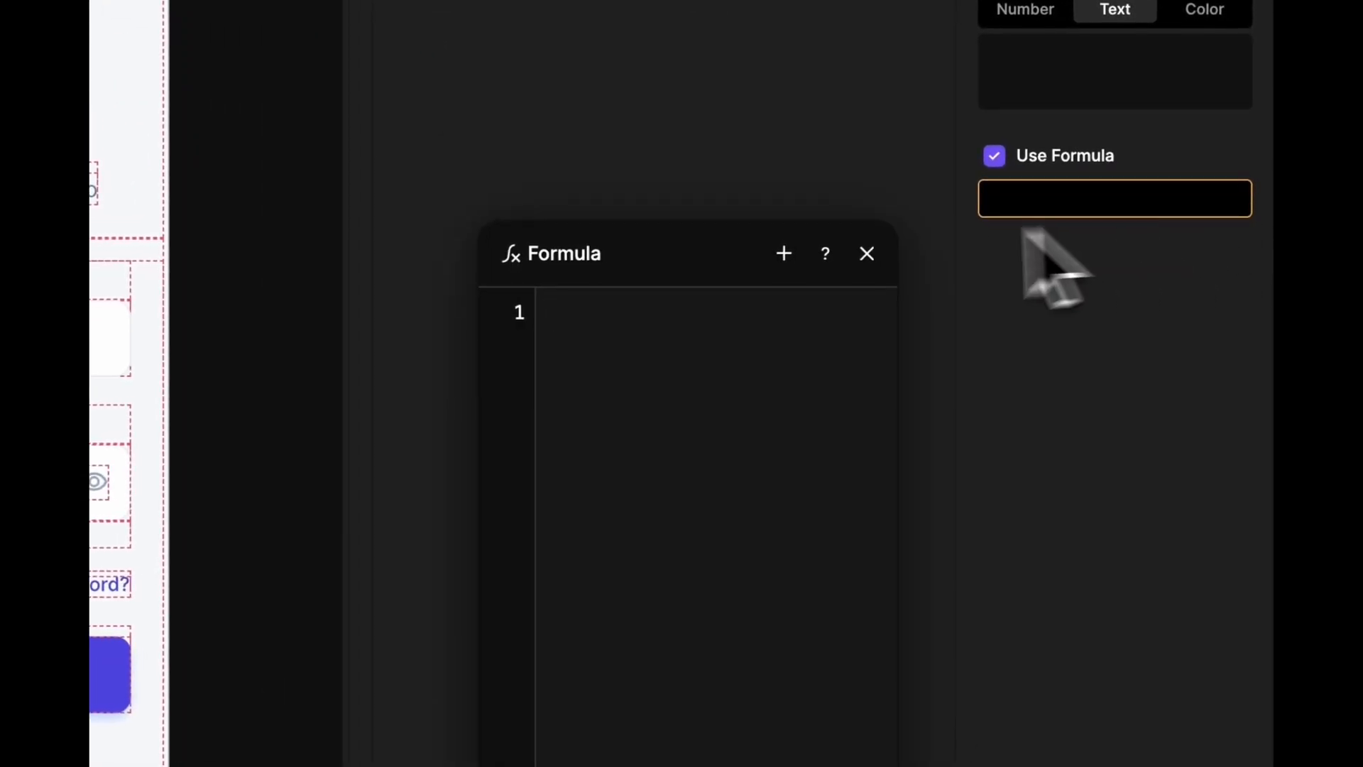
click(784, 253)
text(Input)
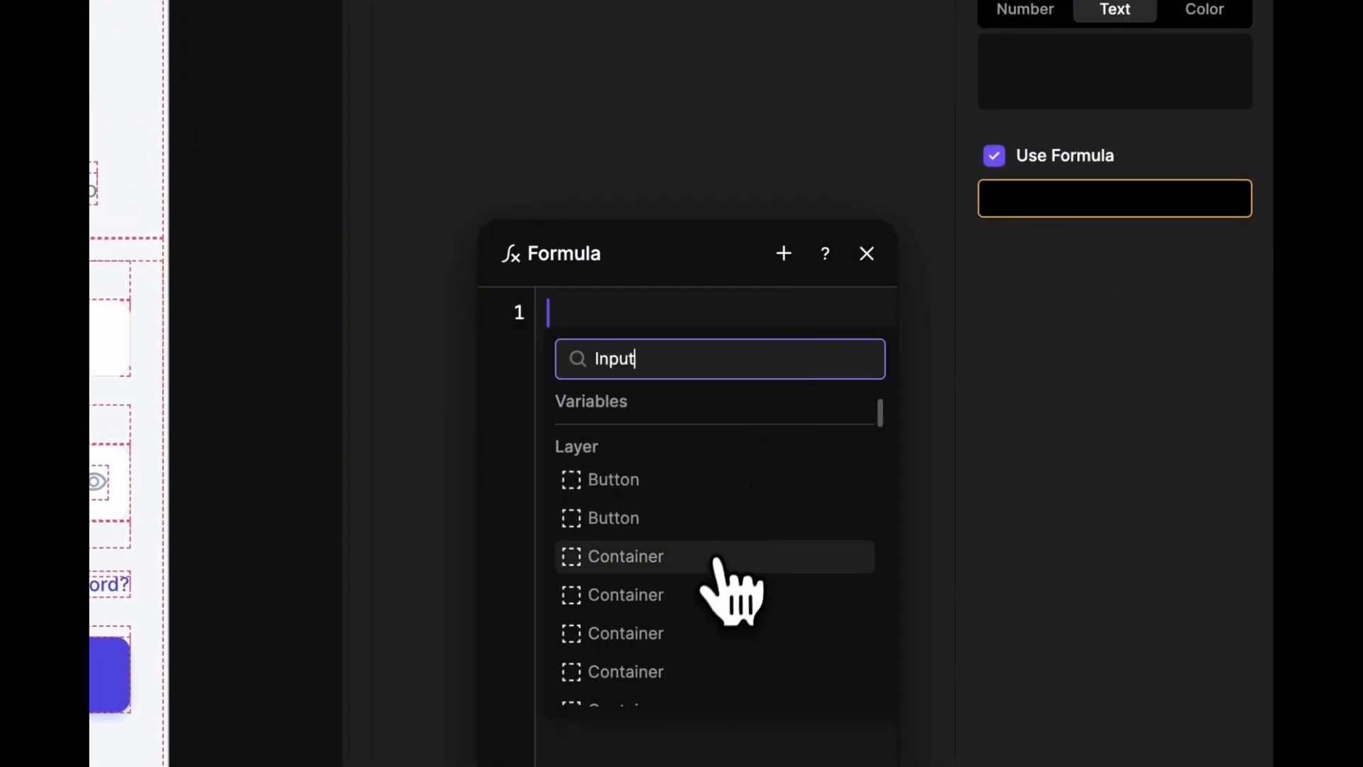
scroll(731, 590, down, 10)
scroll(714, 568, up, 1)
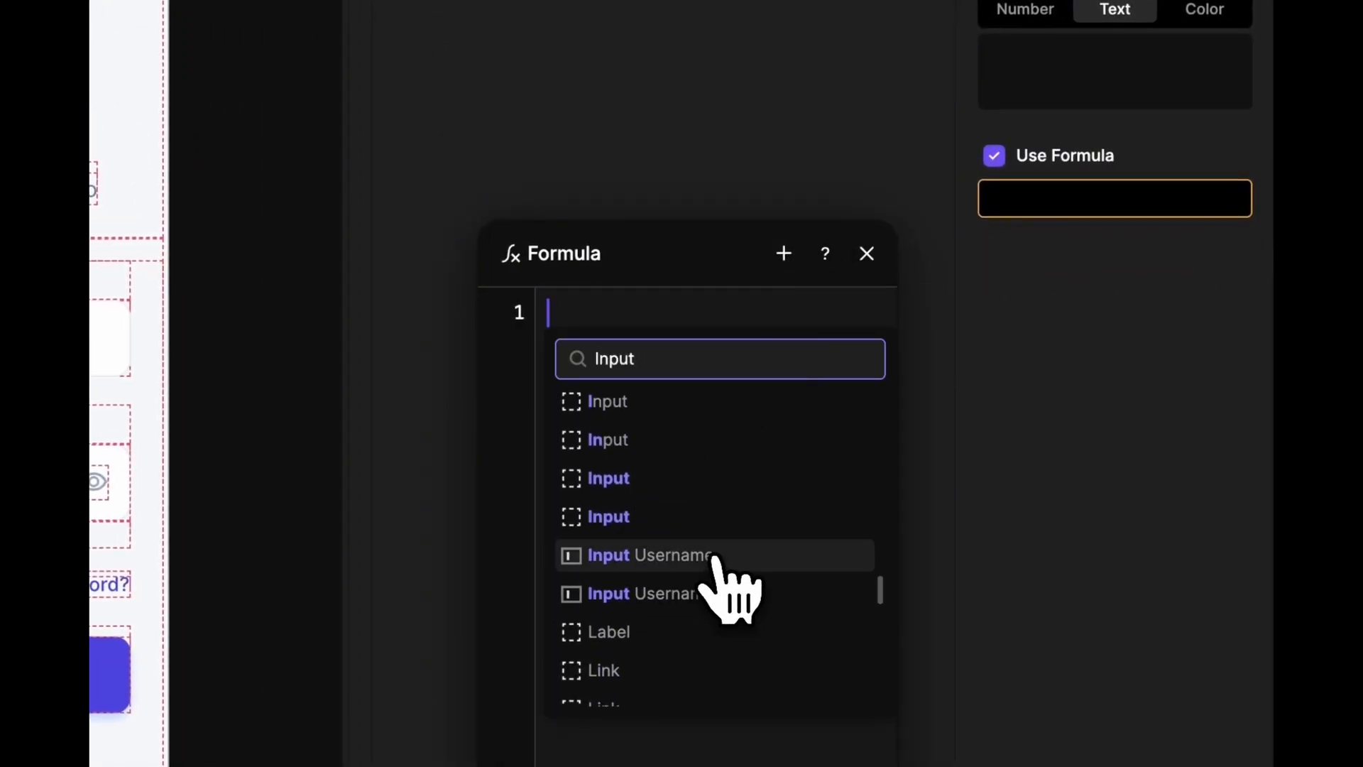
click(717, 557)
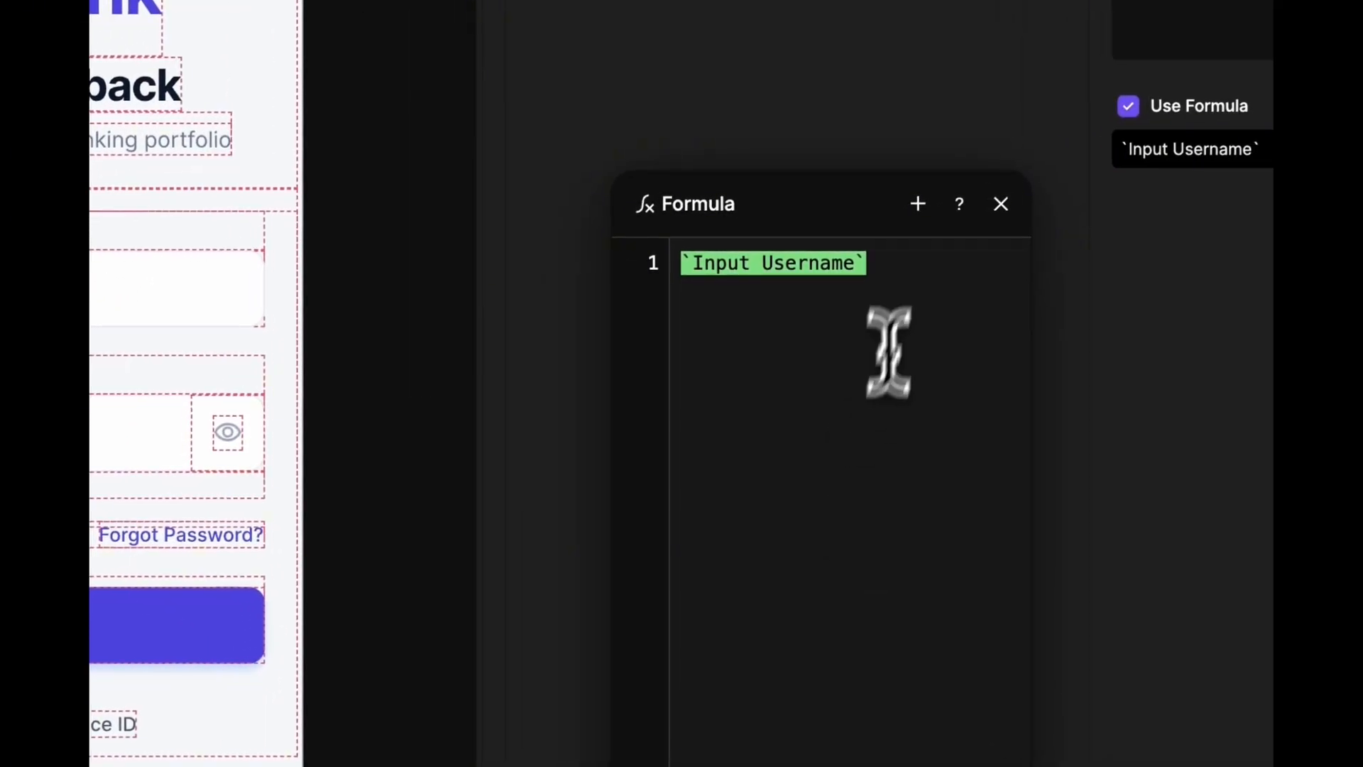
text(.)
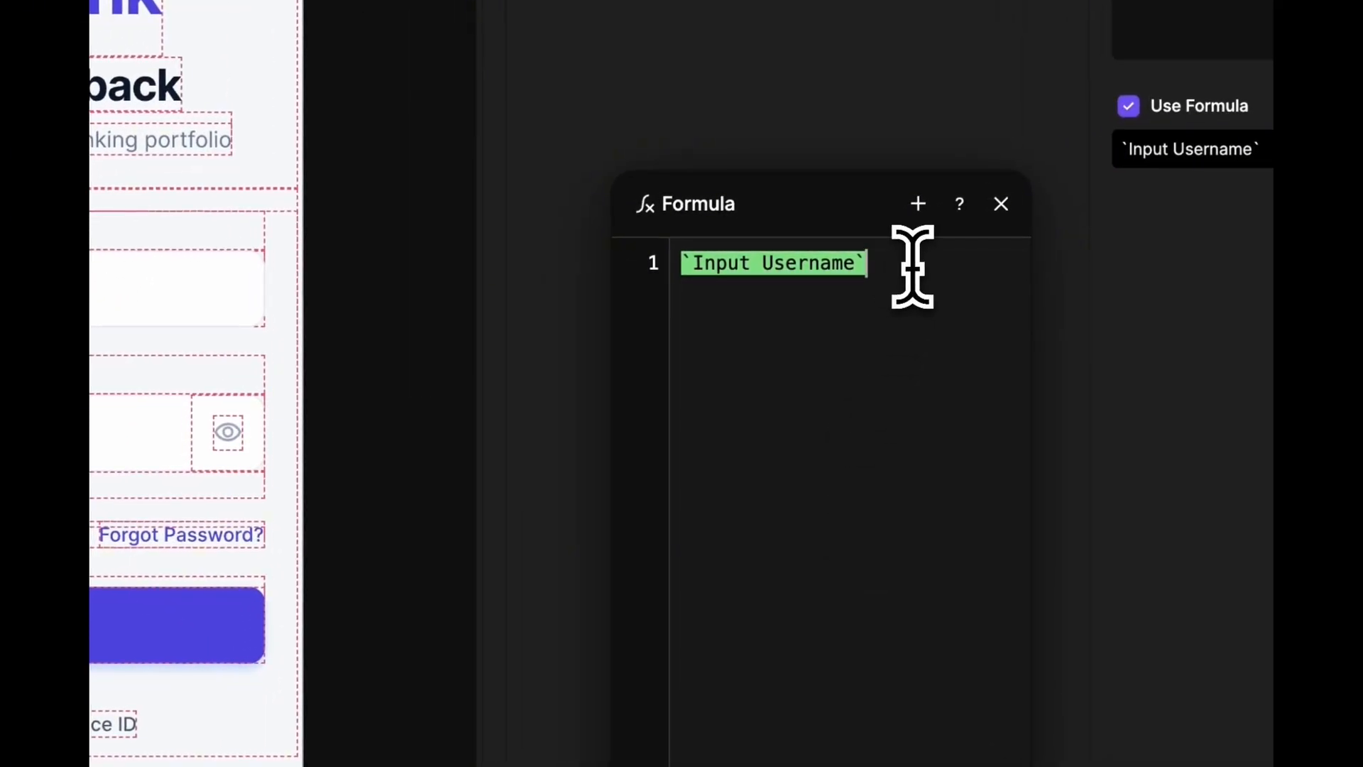
text(.text)
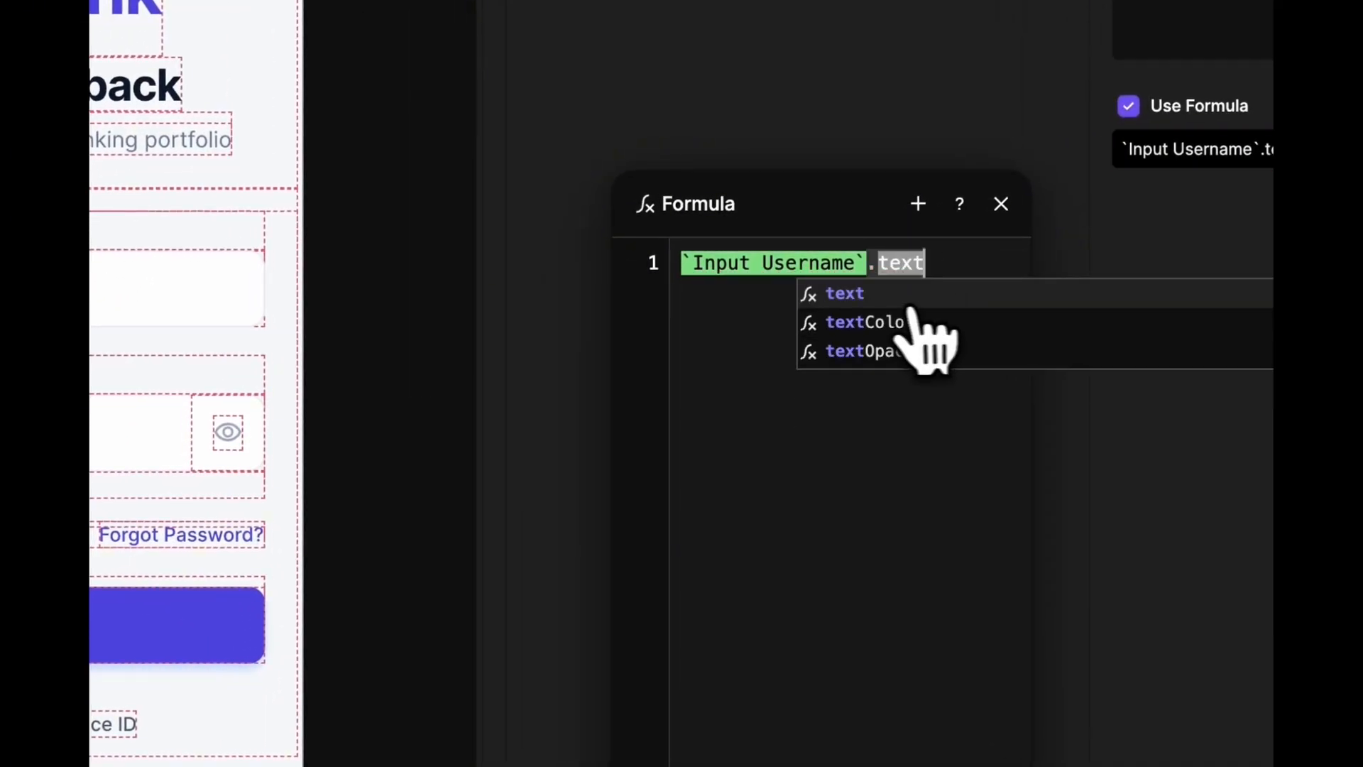
click(861, 295)
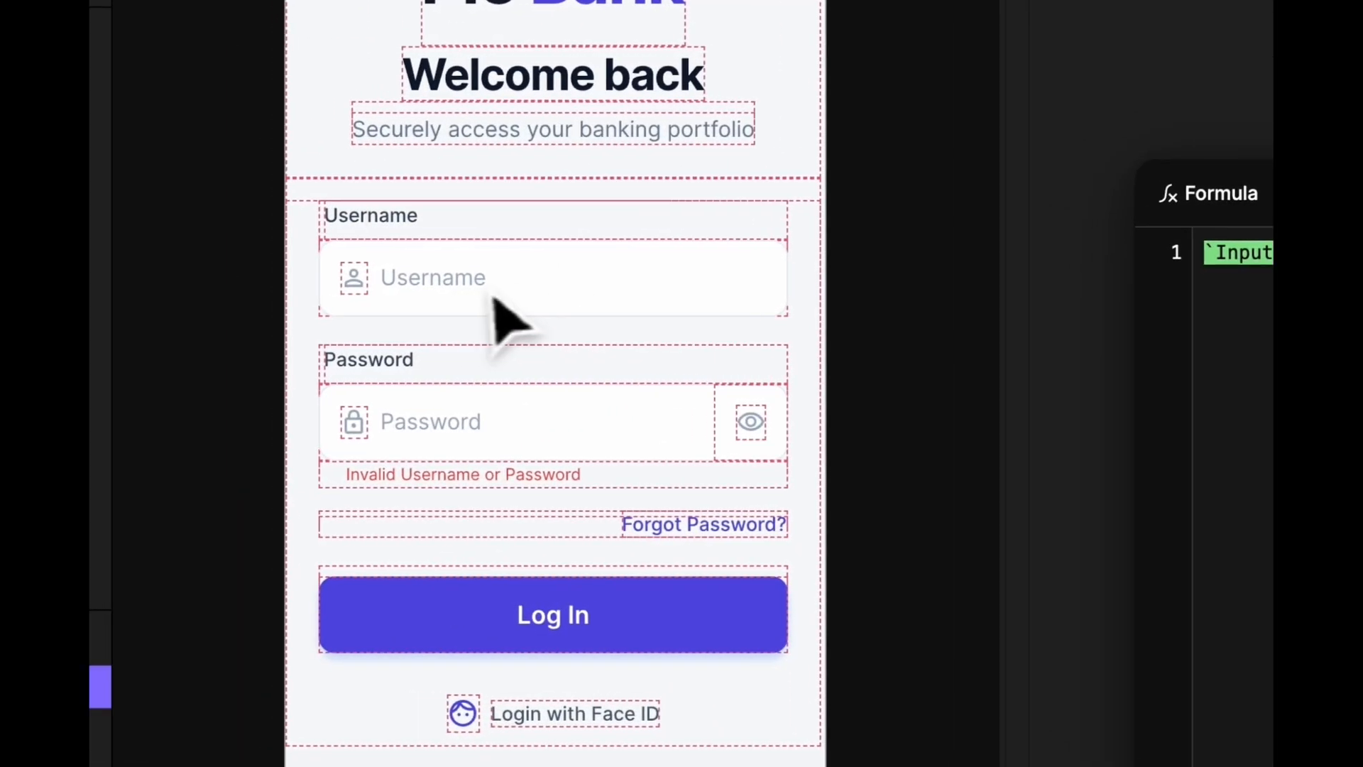
click(946, 332)
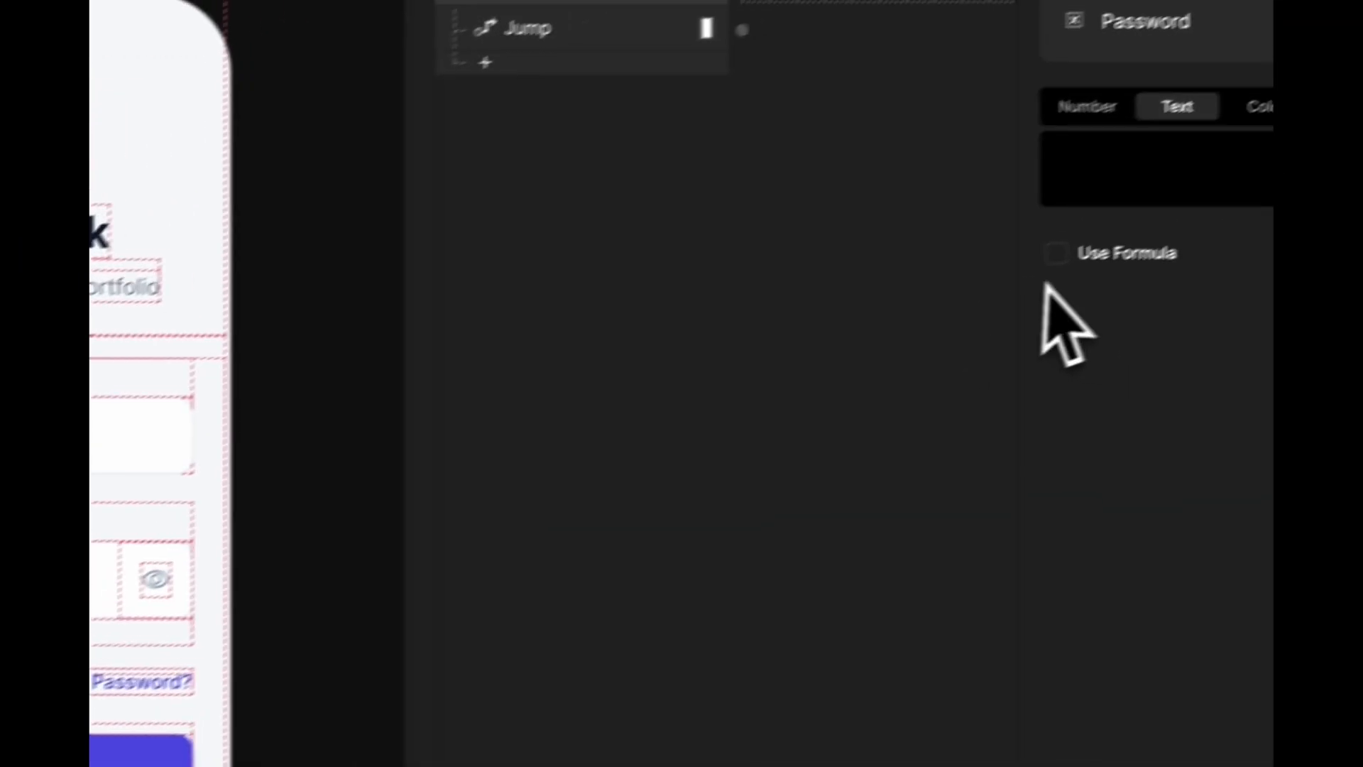
- Turn on Use Formula for Password and insert the second input field layer into its formula
click(1055, 252)
click(1234, 323)
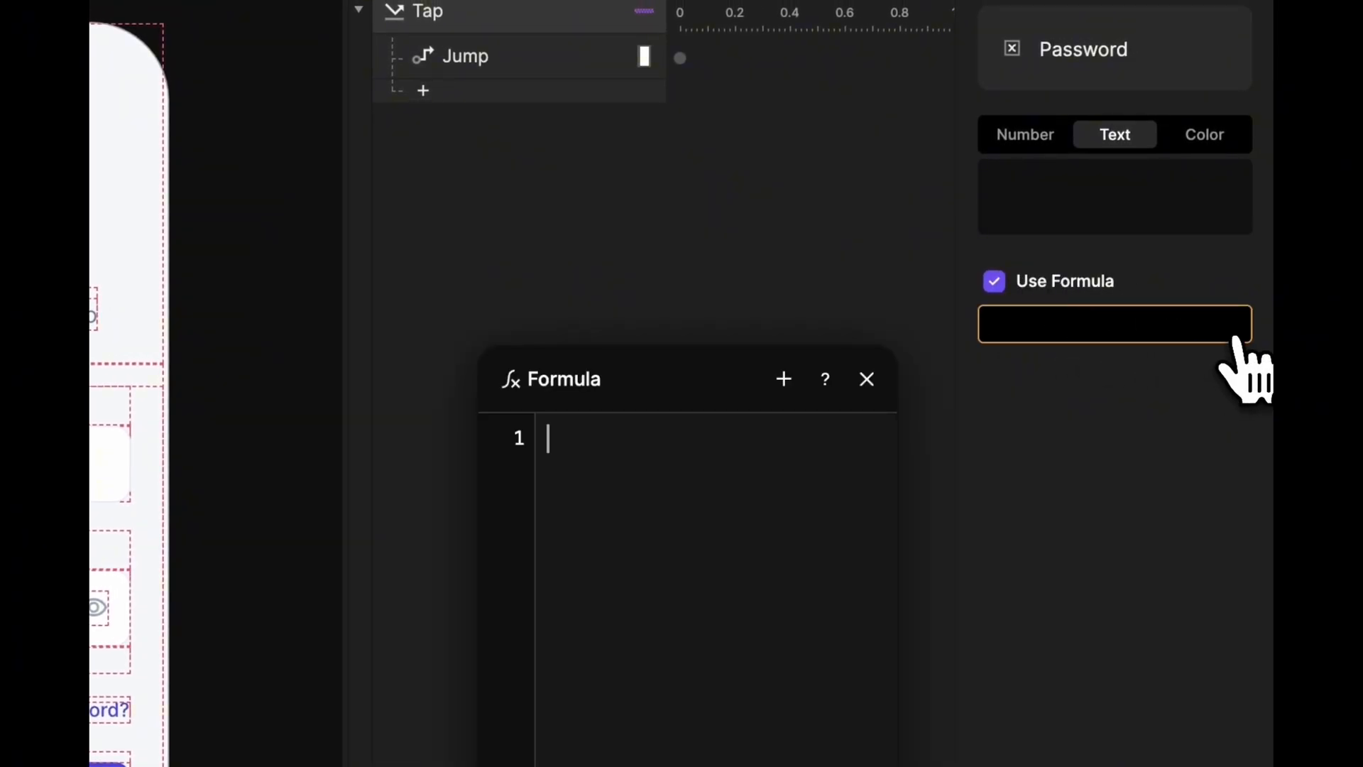
click(784, 379)
text(input)
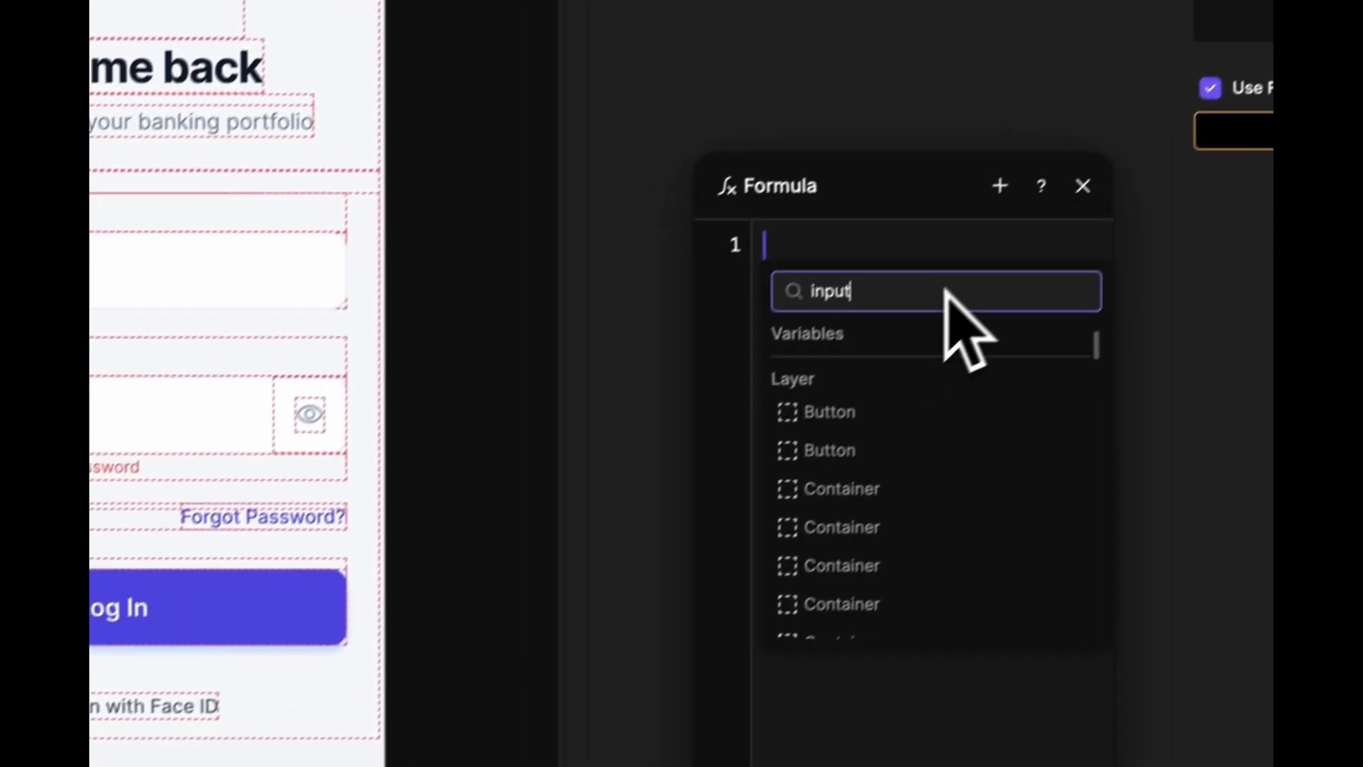
scroll(763, 639, down, 5)
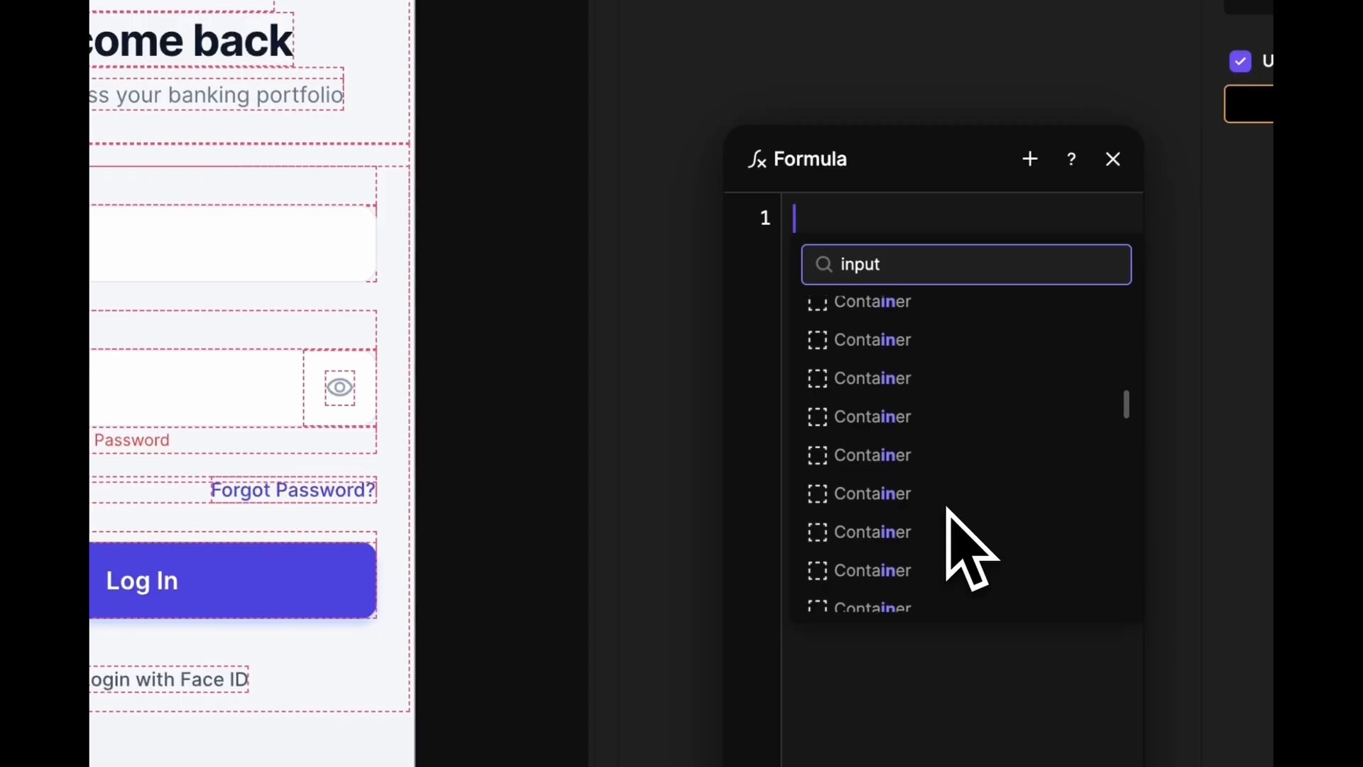
scroll(950, 518, down, 5)
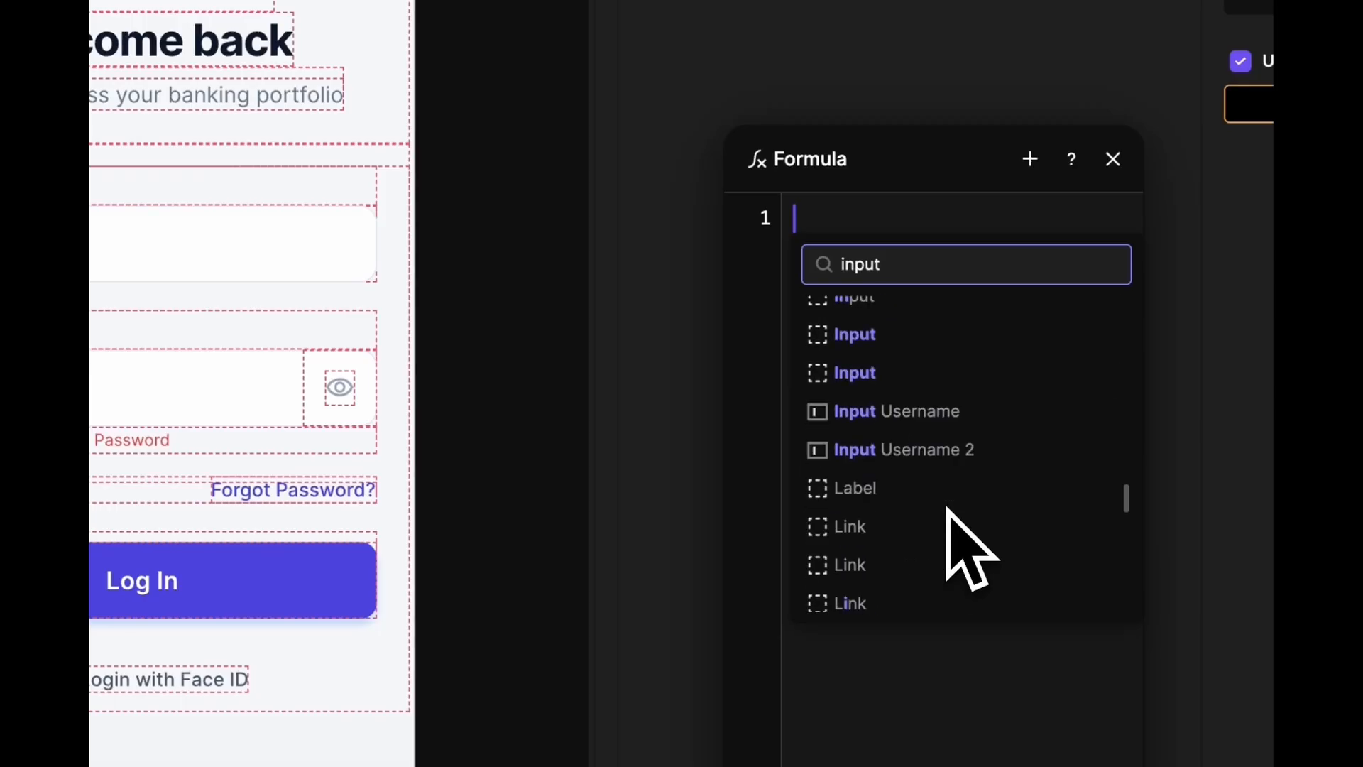
click(960, 429)
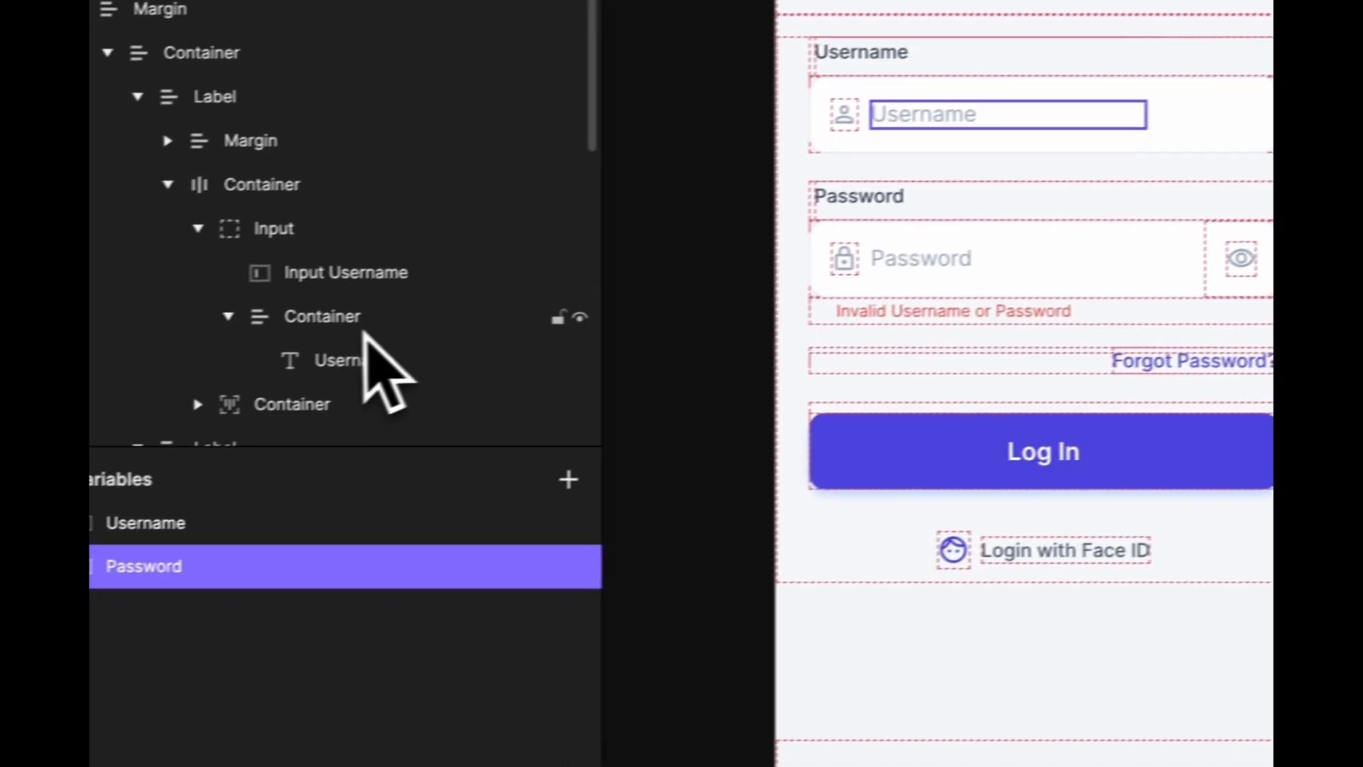
- Rename the second input field layer to Input Password
scroll(401, 327, down, 3)
click(423, 273)
double_click(456, 267)
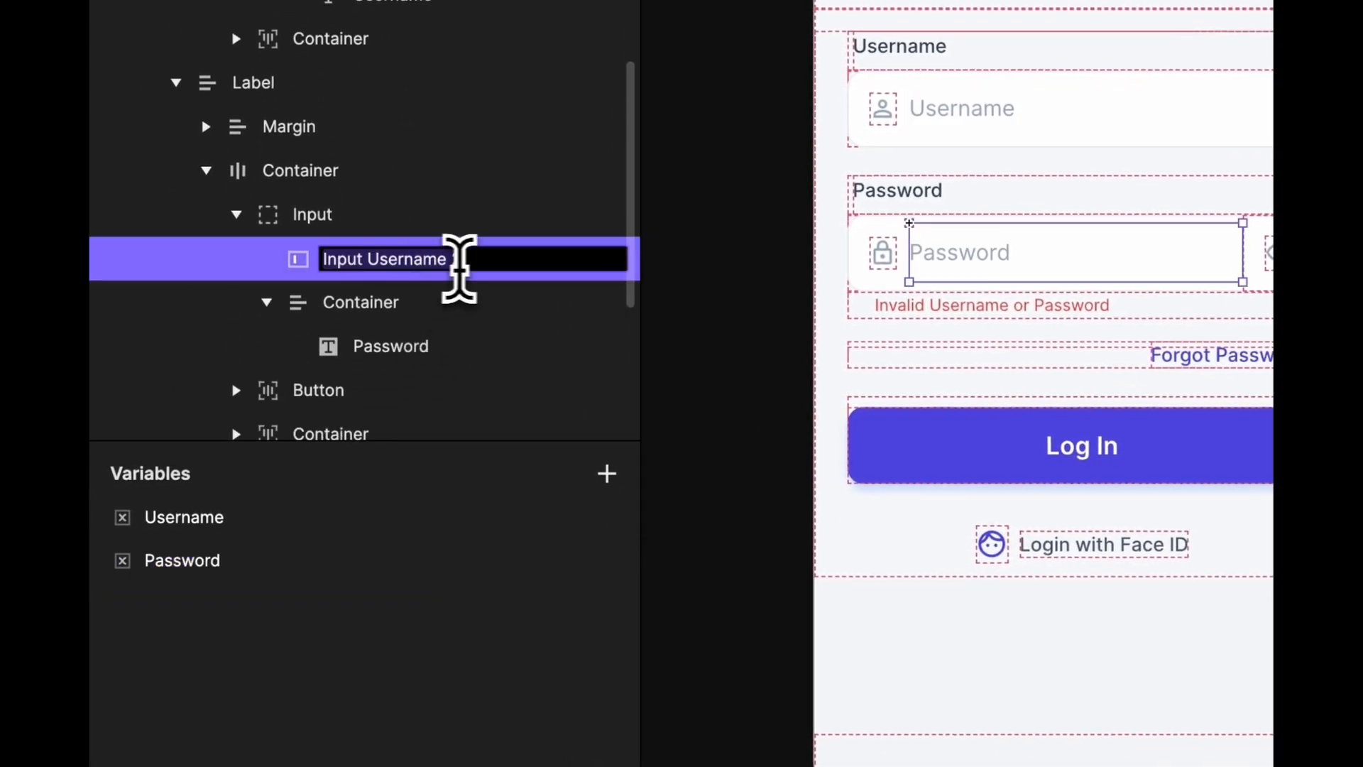
key(BackSpace)
key(BackSpace)
key(BackSpace)
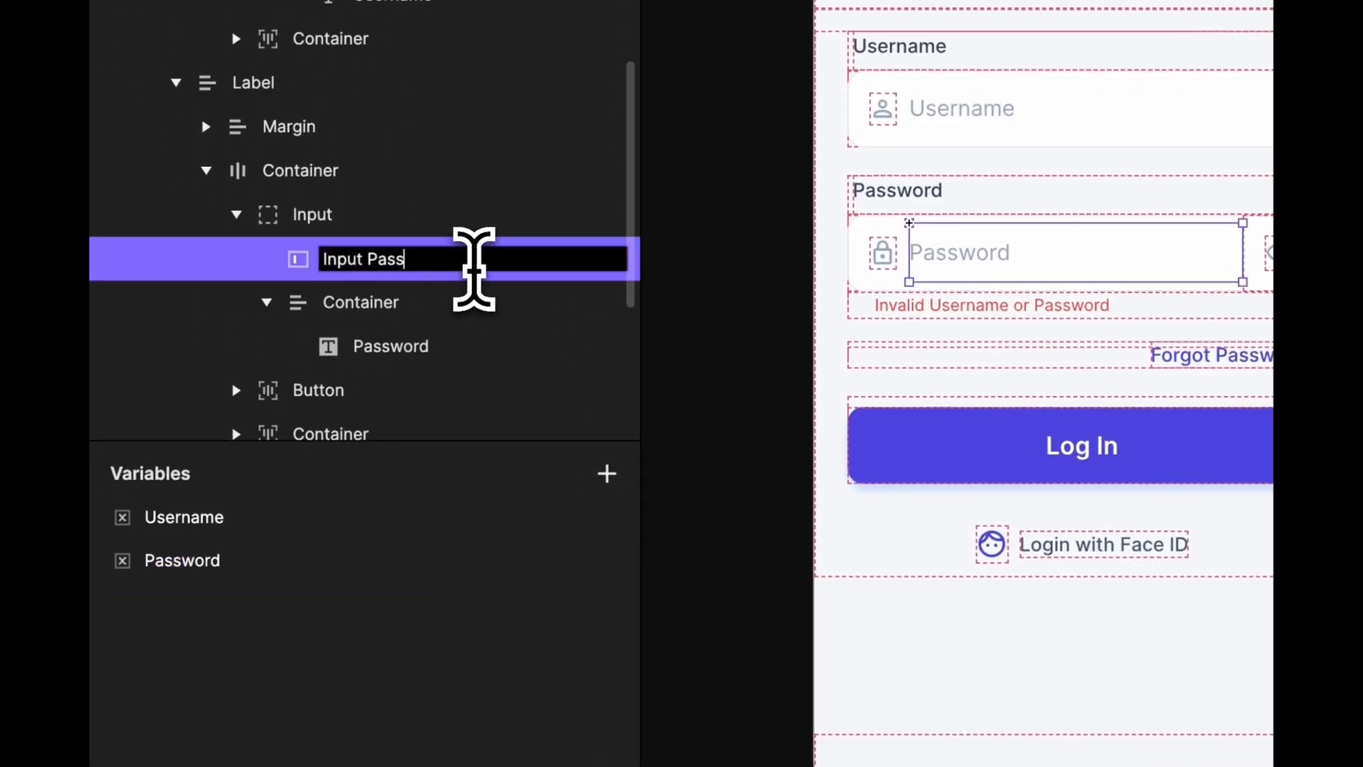
key(Return)
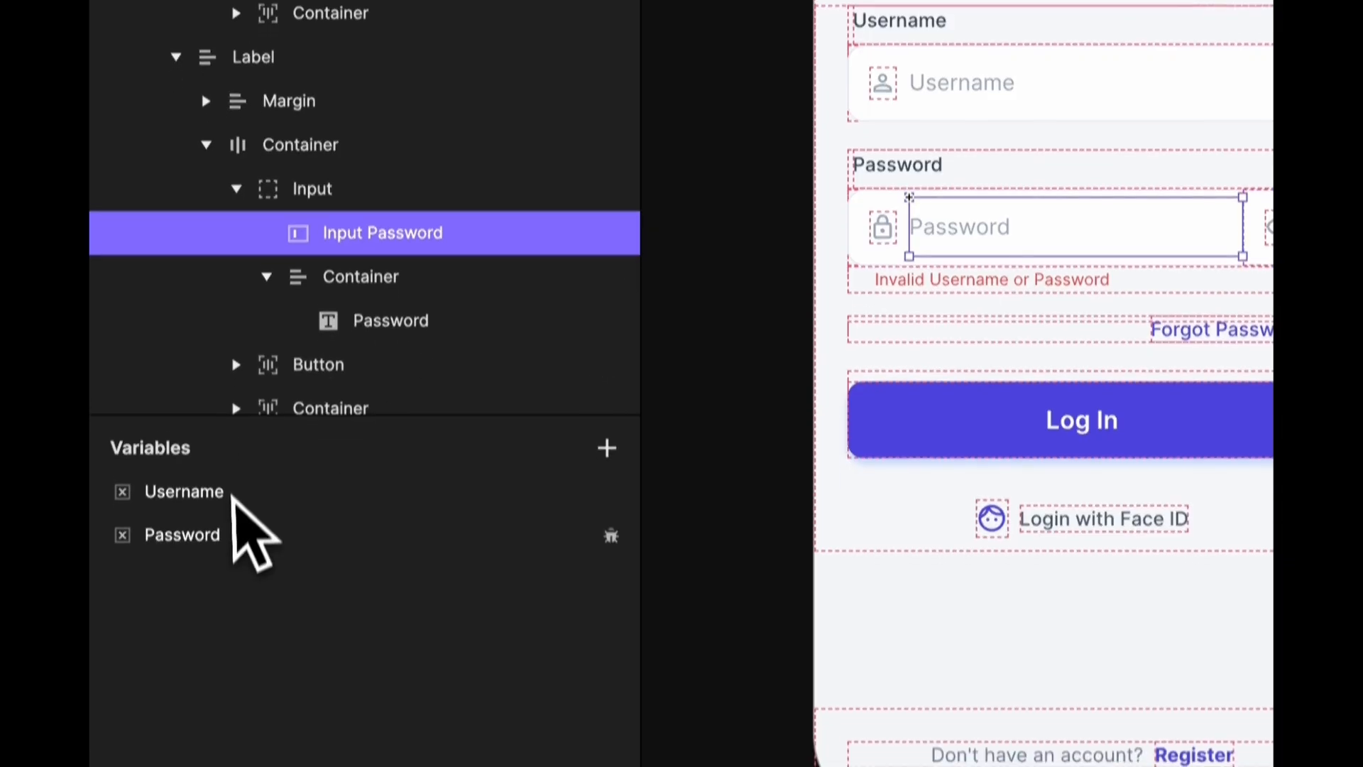
- Complete the Password formula as `Input Password`.text
click(237, 561)
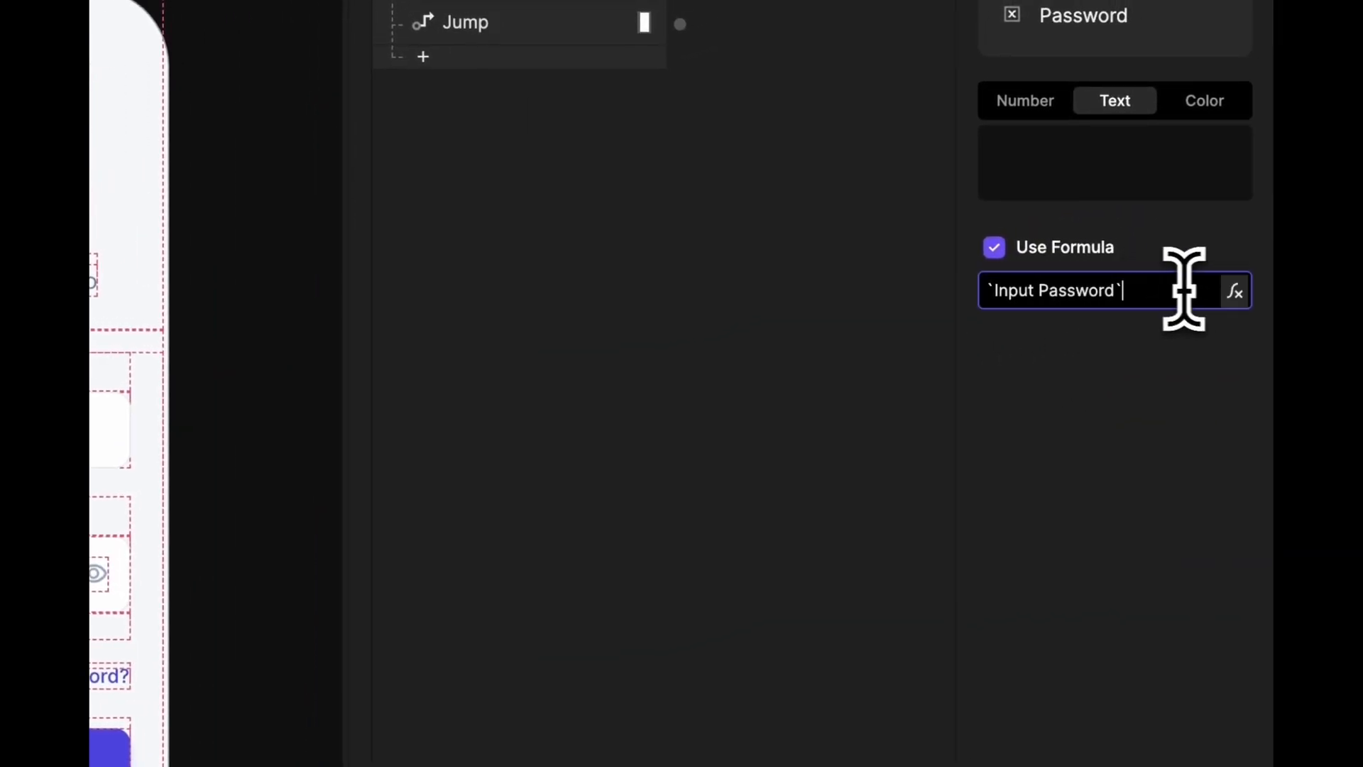
click(1235, 289)
text(.text)
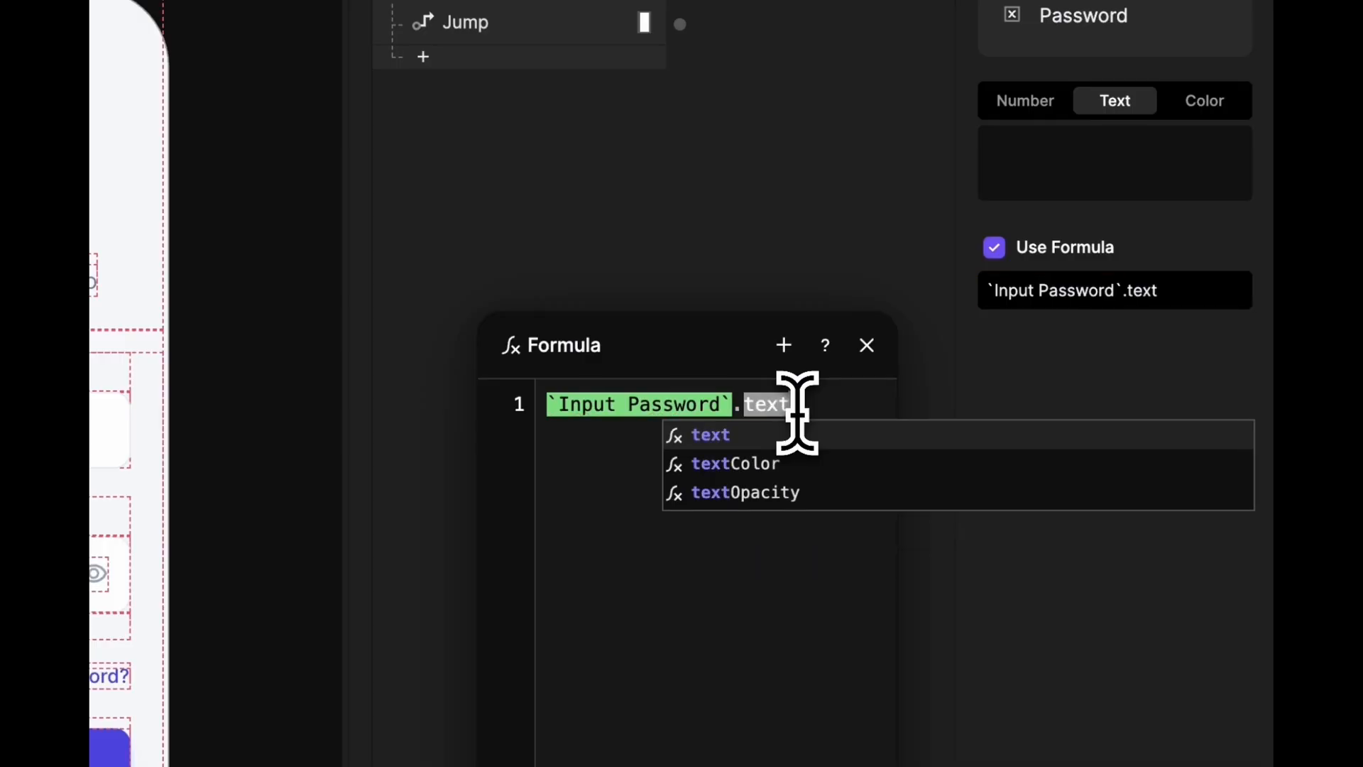
click(730, 438)
click(1065, 442)
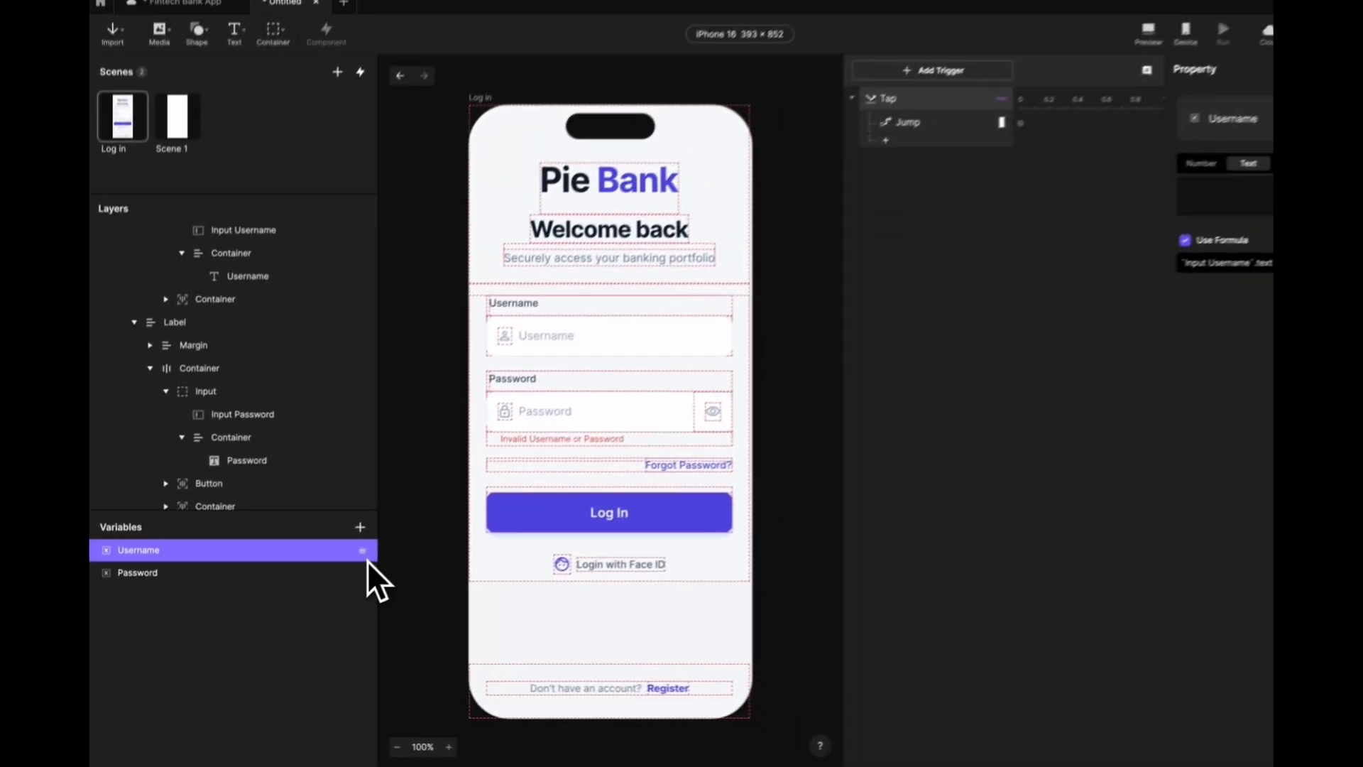
- Show the Username and Password debug values on canvas, placing them over Pie Bank and Welcome back
click(351, 559)
click(351, 580)
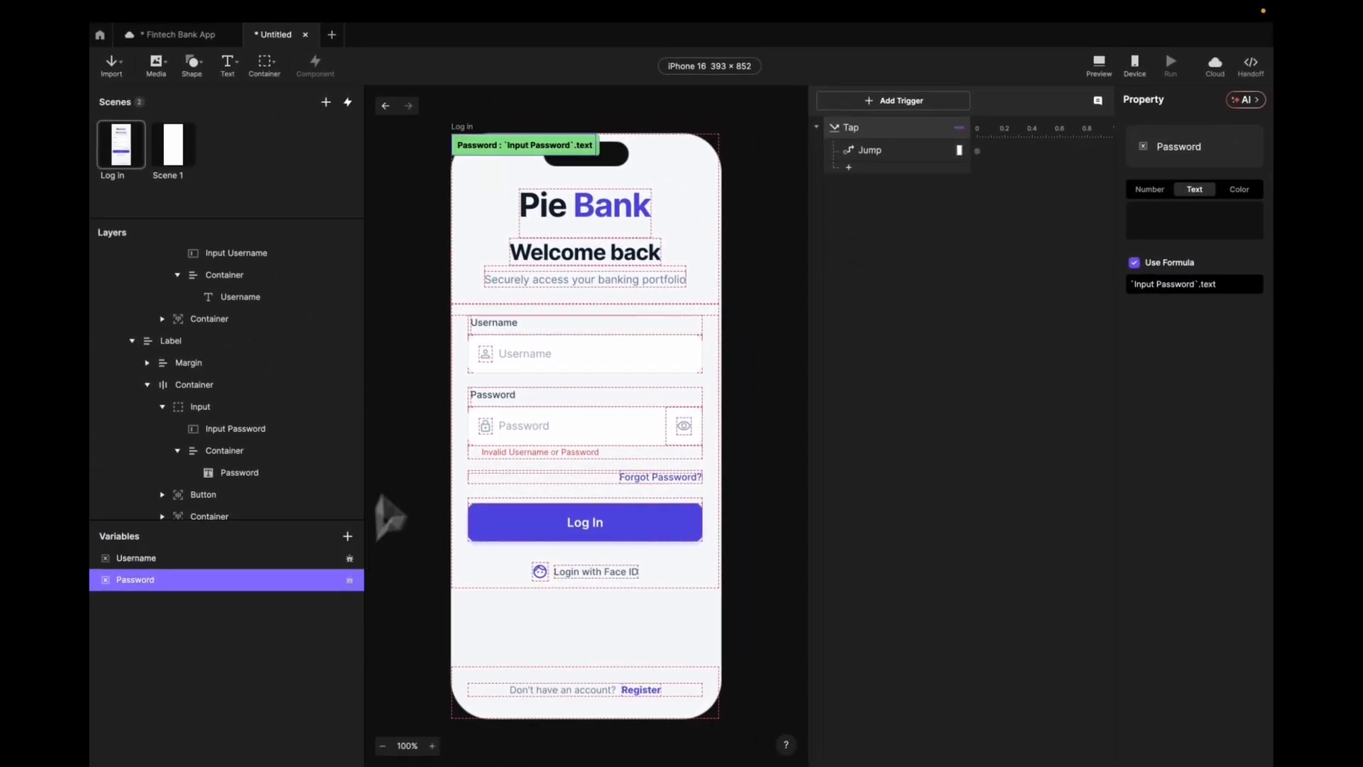
drag(564, 160, 553, 256)
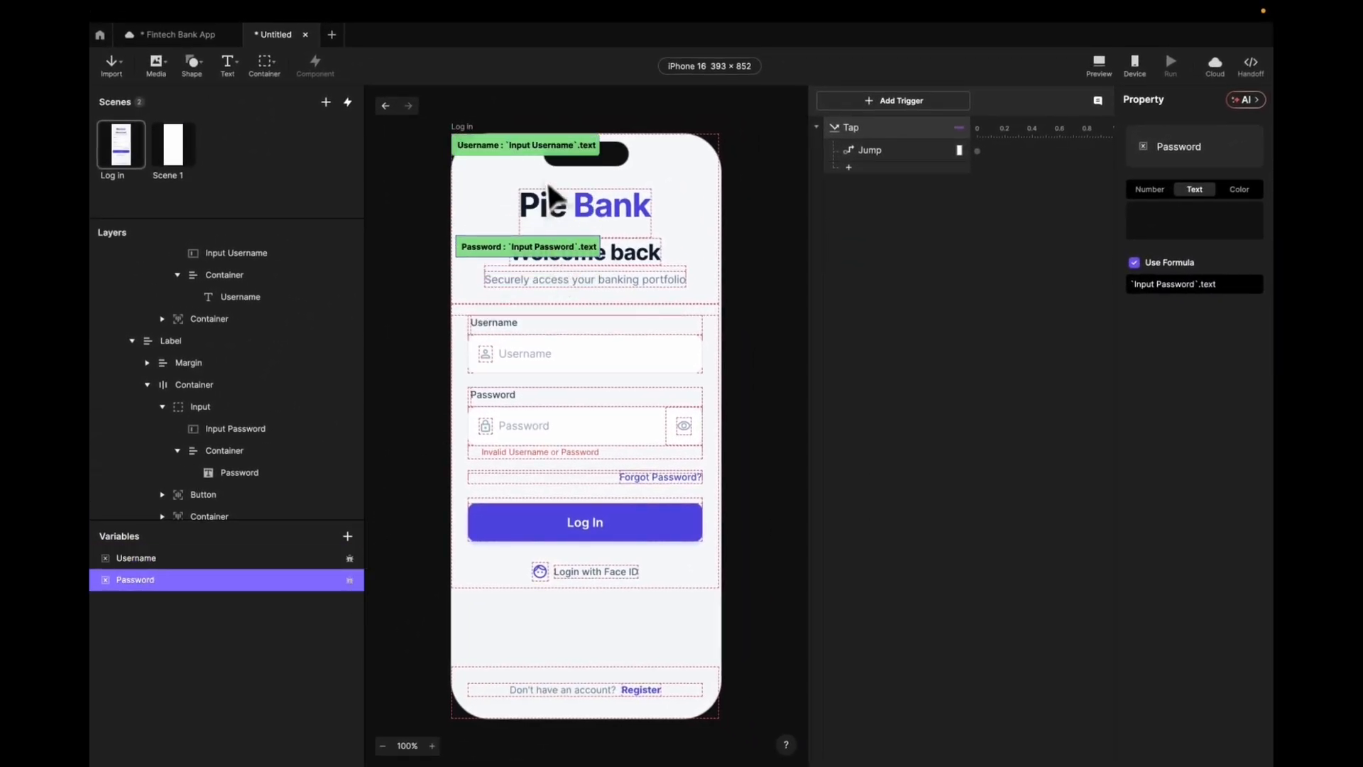
drag(550, 151, 548, 225)
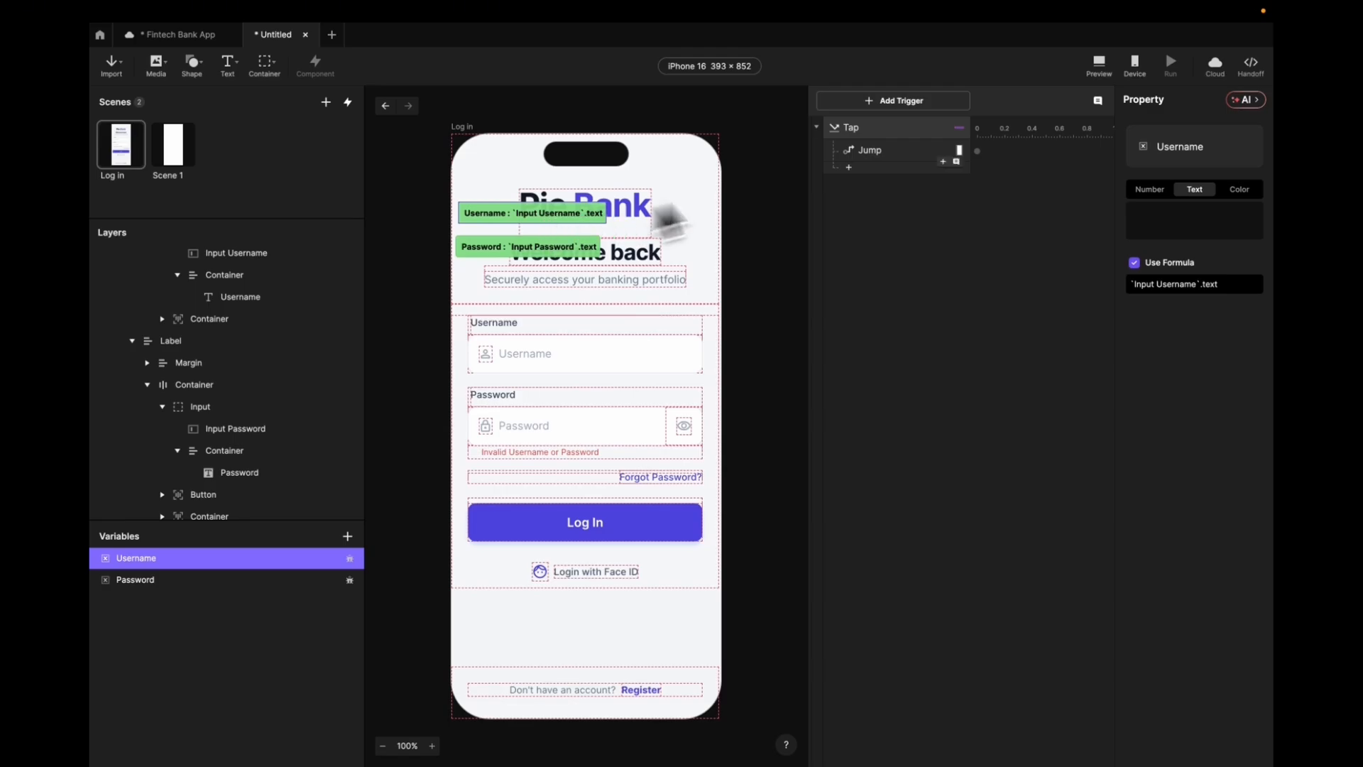
- Preview the login screen and type into the fields to watch both values update live
click(1099, 65)
click(629, 316)
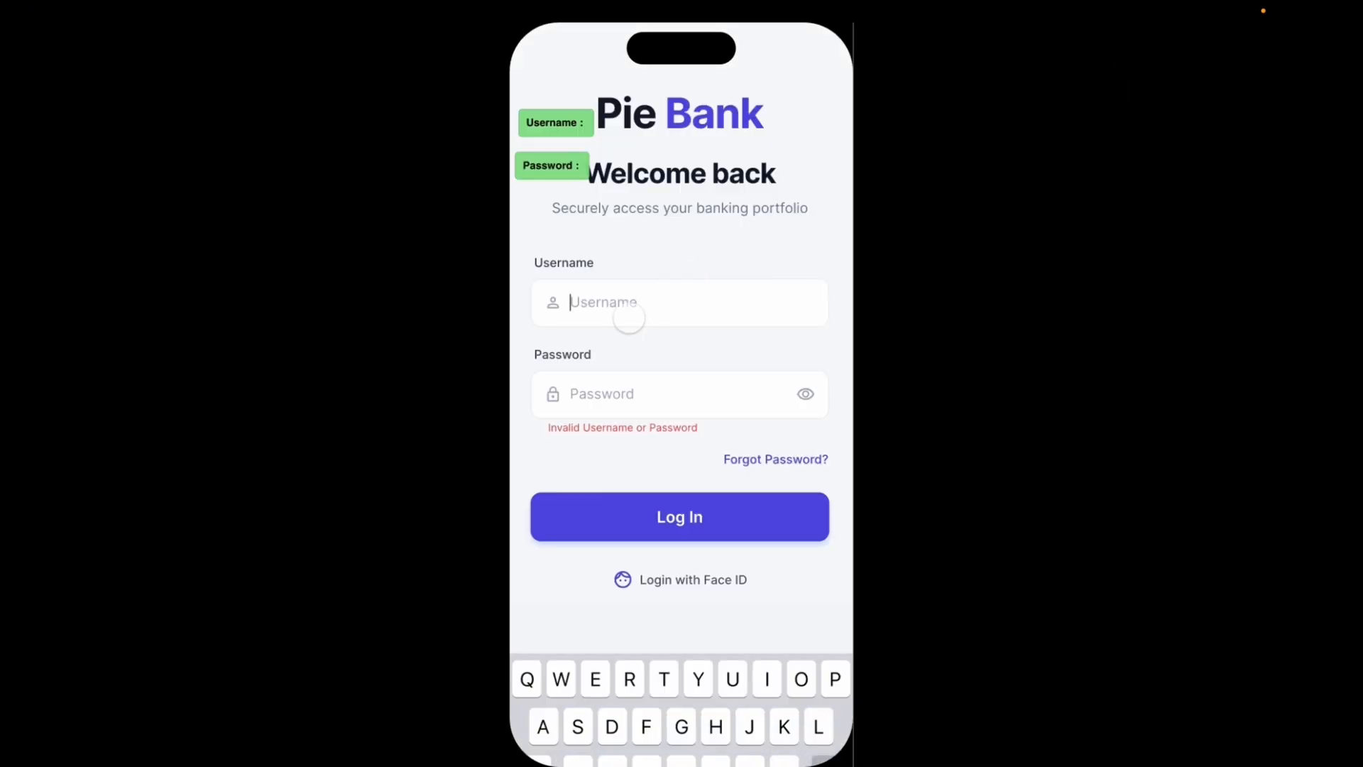
text(Alex.c)
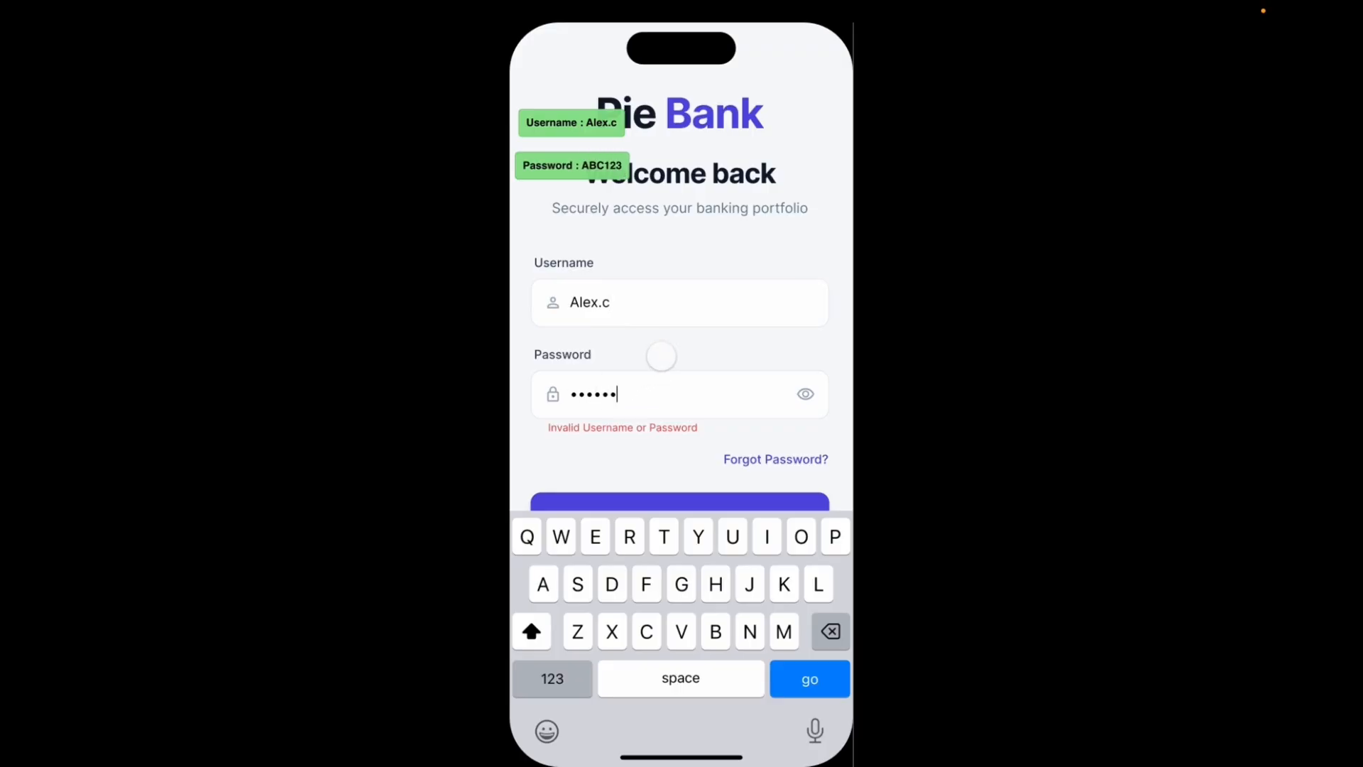
click(661, 356)
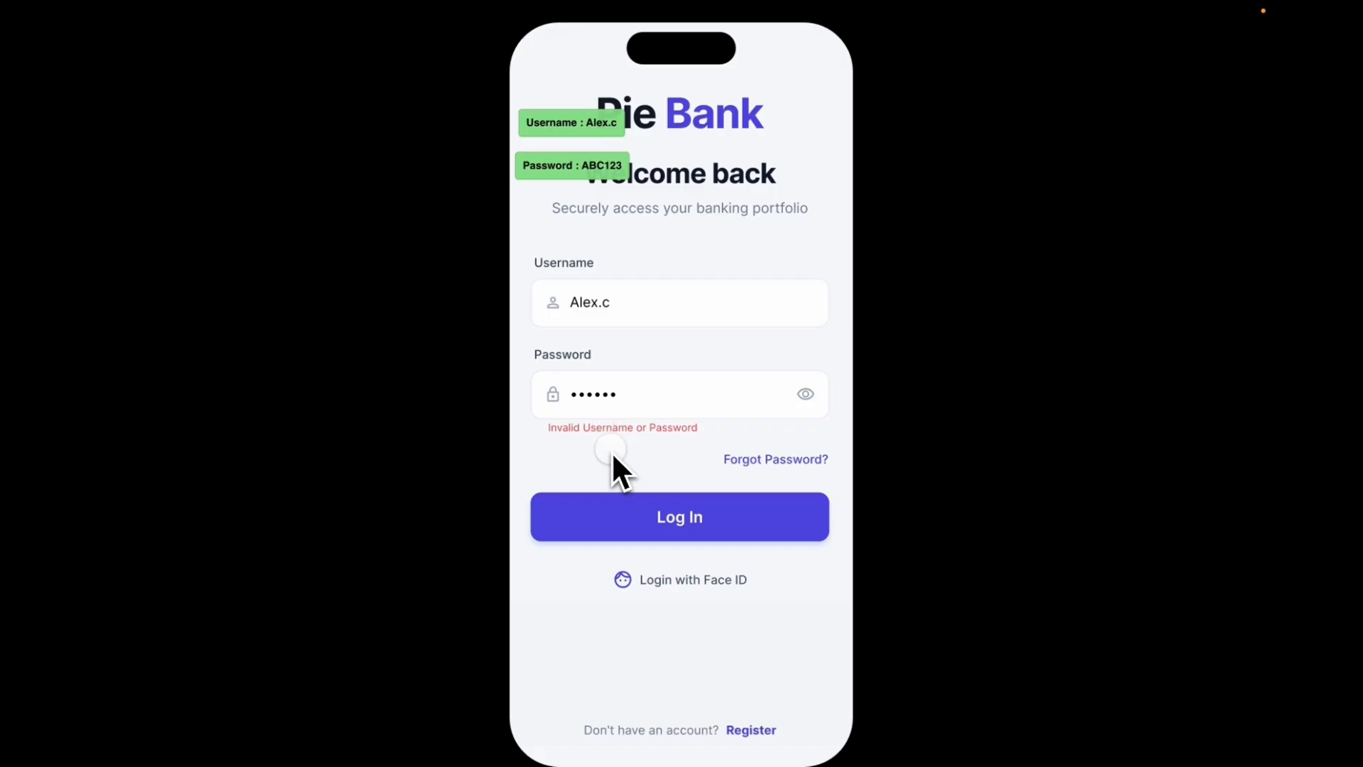
key(ctrl+Left)
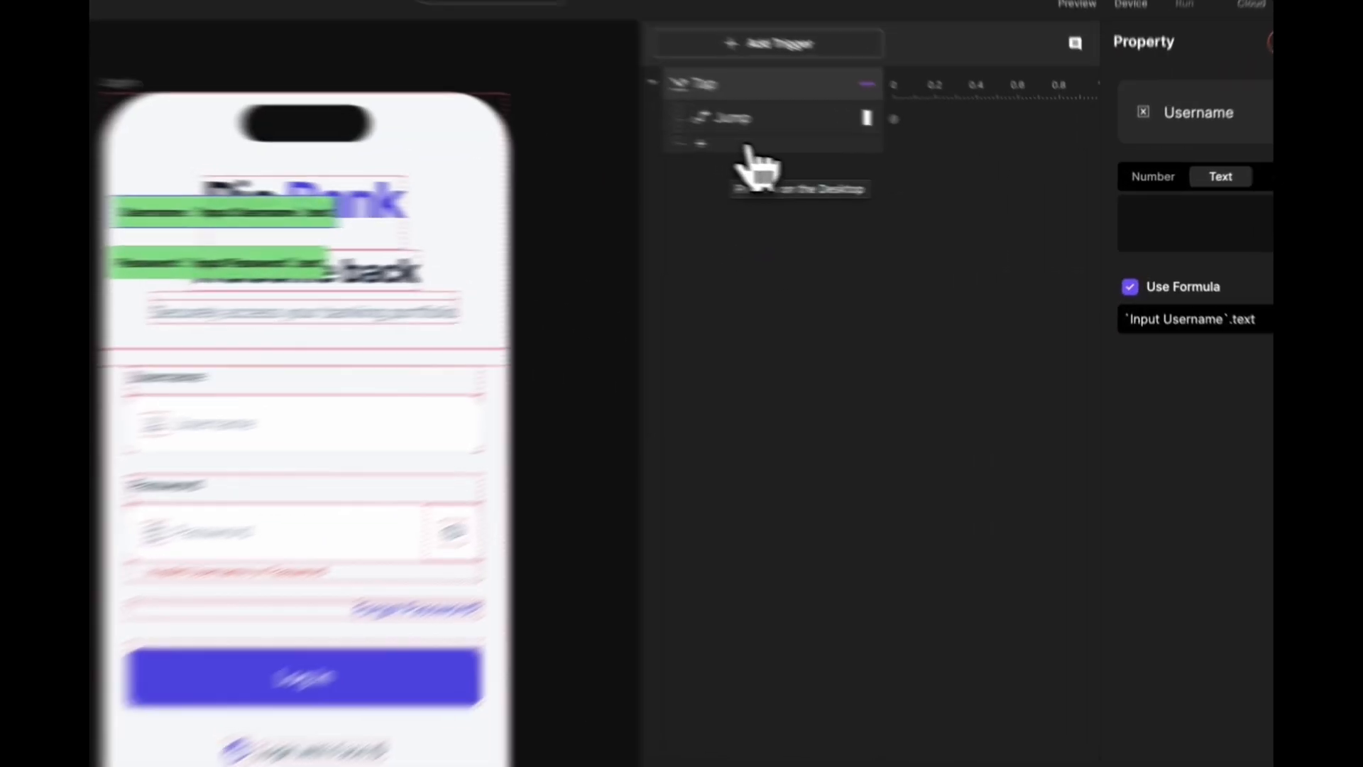
- Add a Tap-trigger condition requiring Username and Password to equal the expected credentials
click(879, 169)
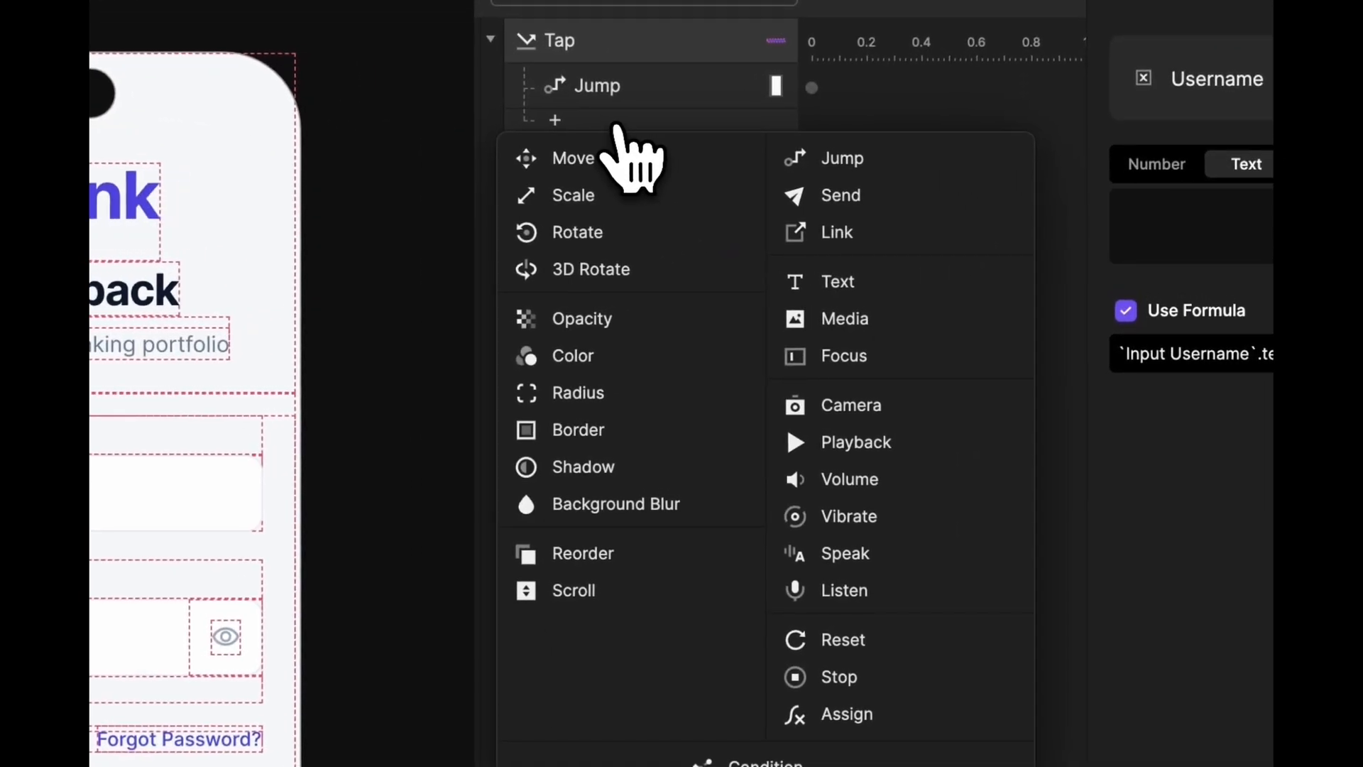
click(735, 736)
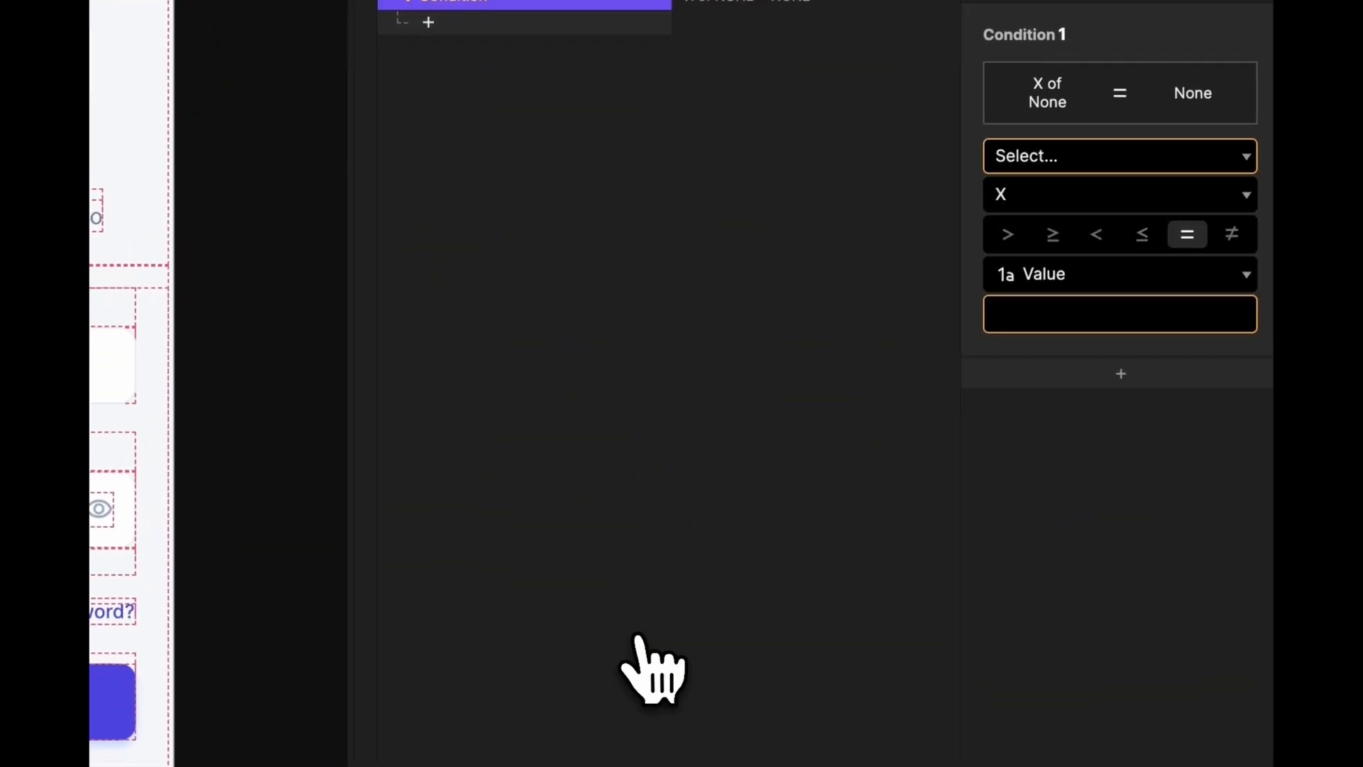
click(1068, 149)
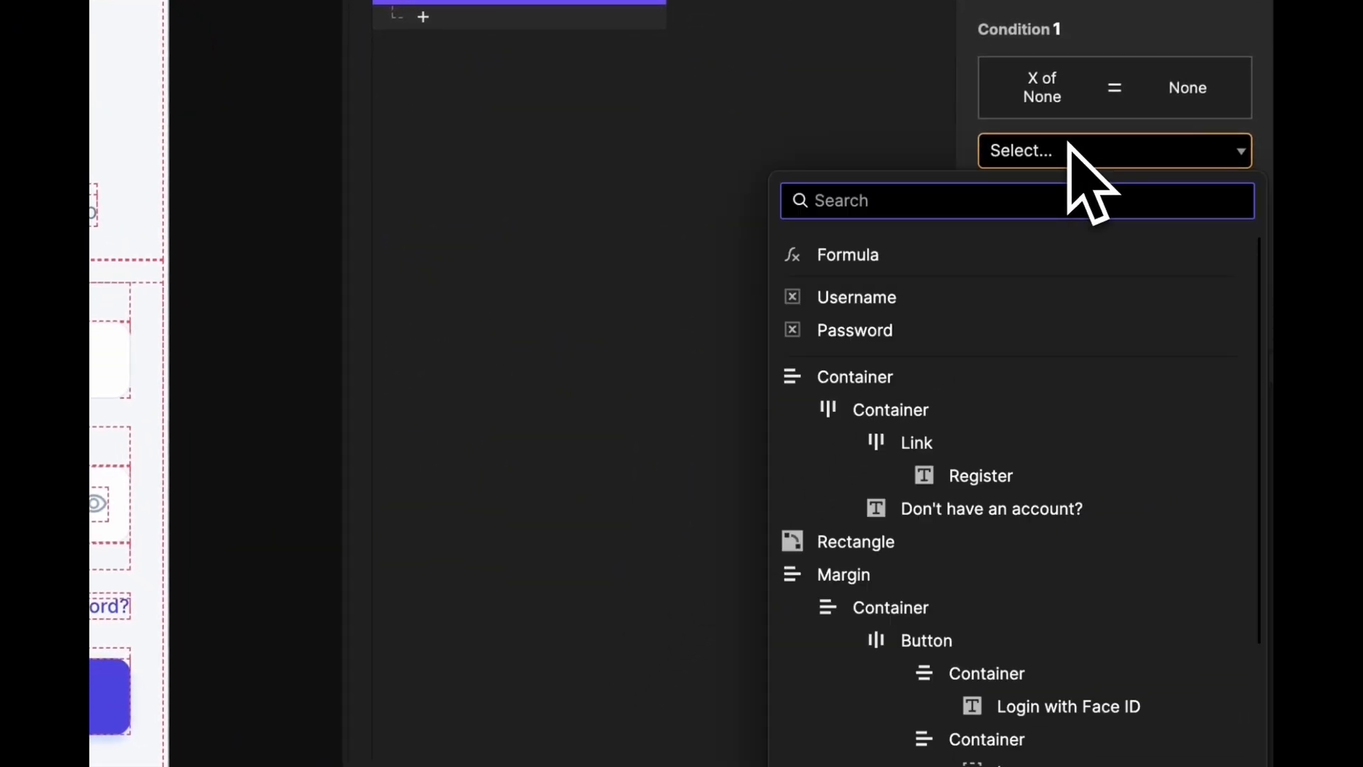
click(902, 298)
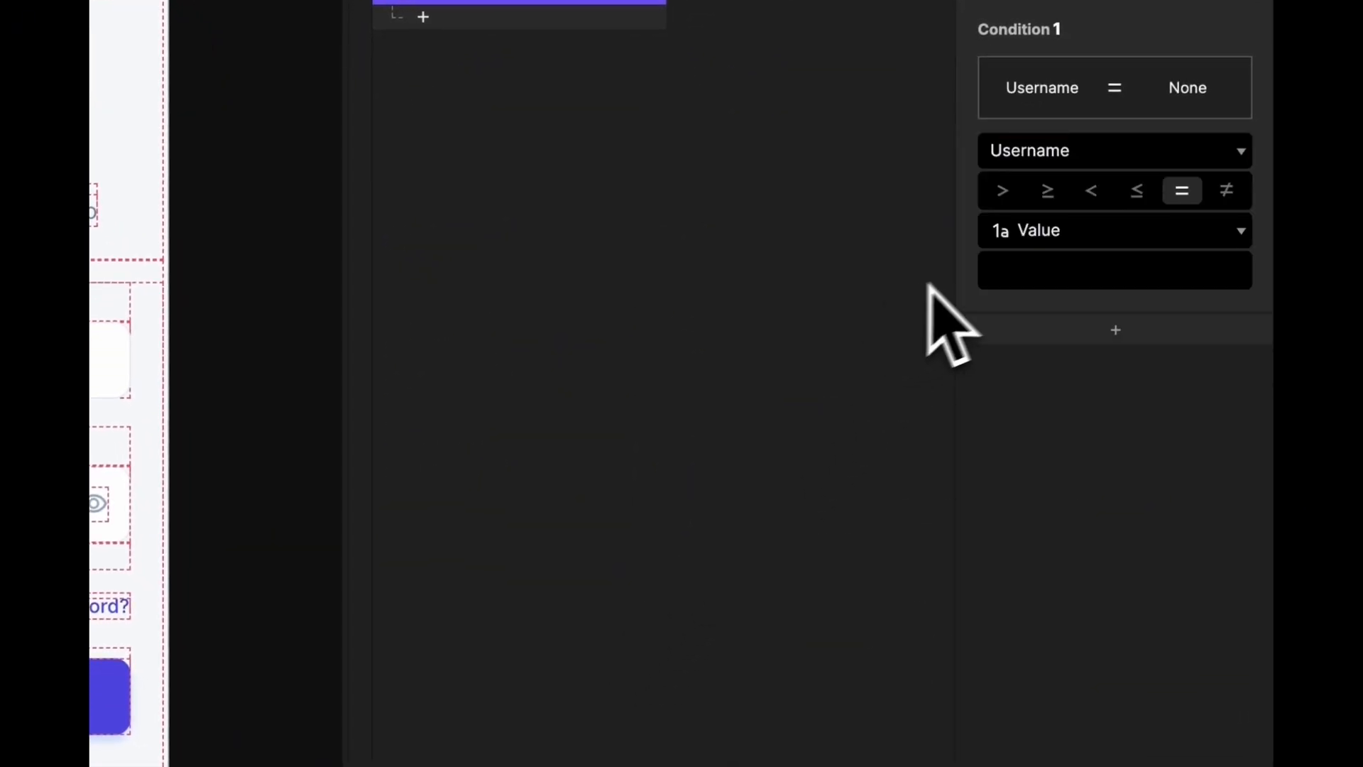
click(1052, 267)
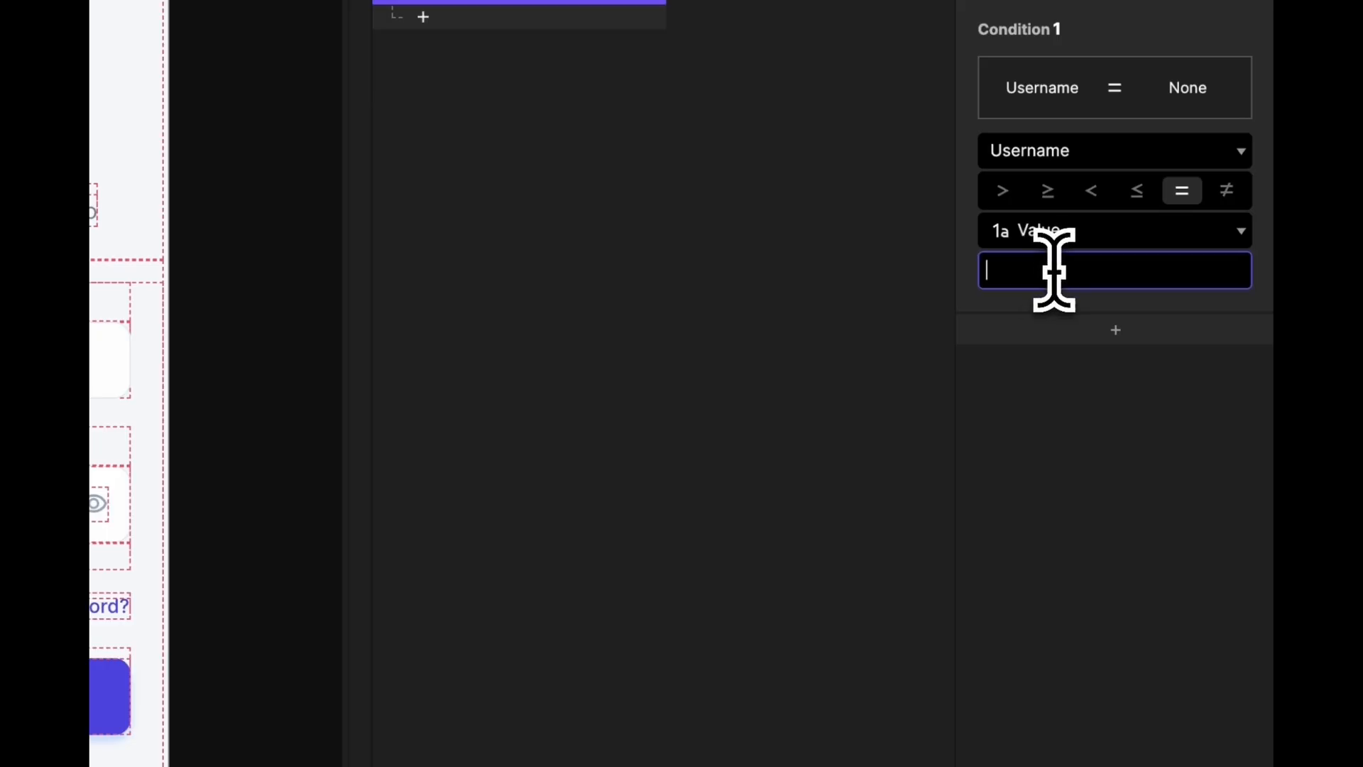
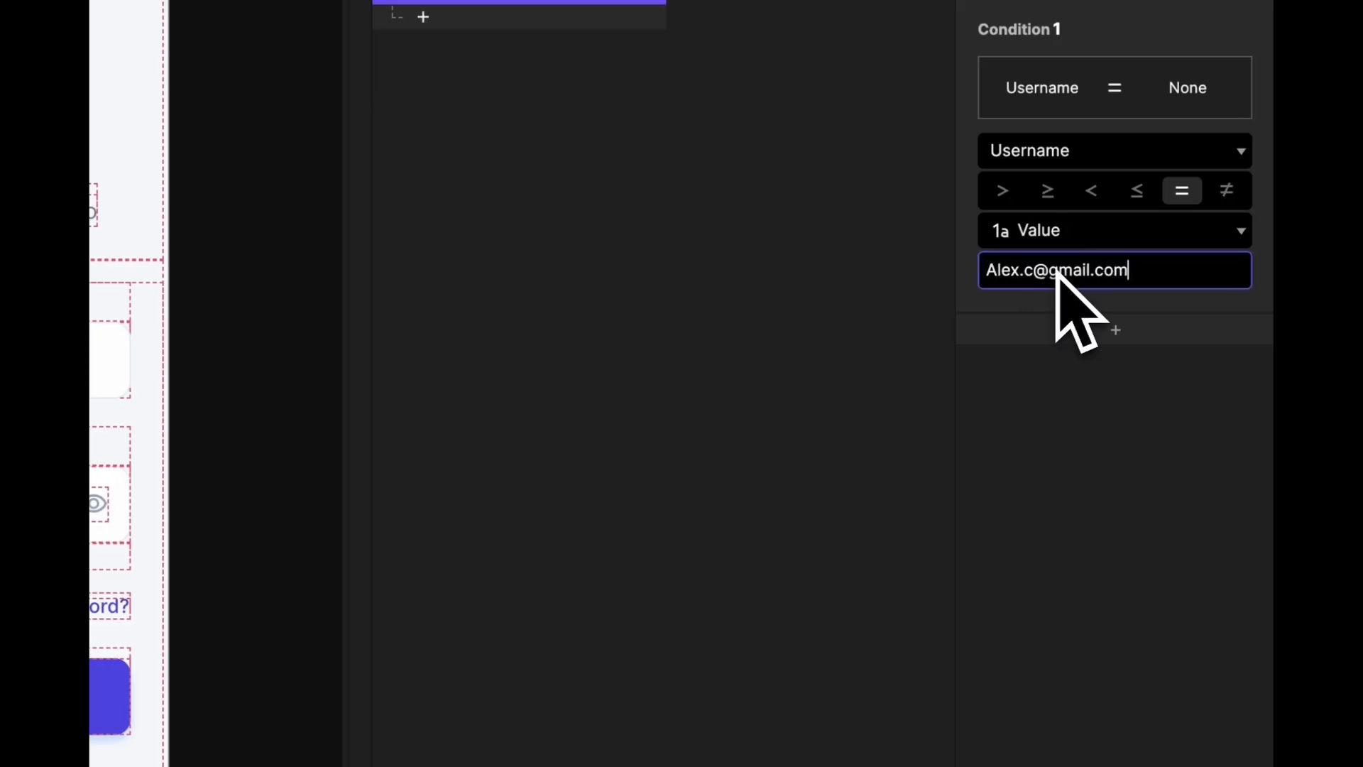
key(Return)
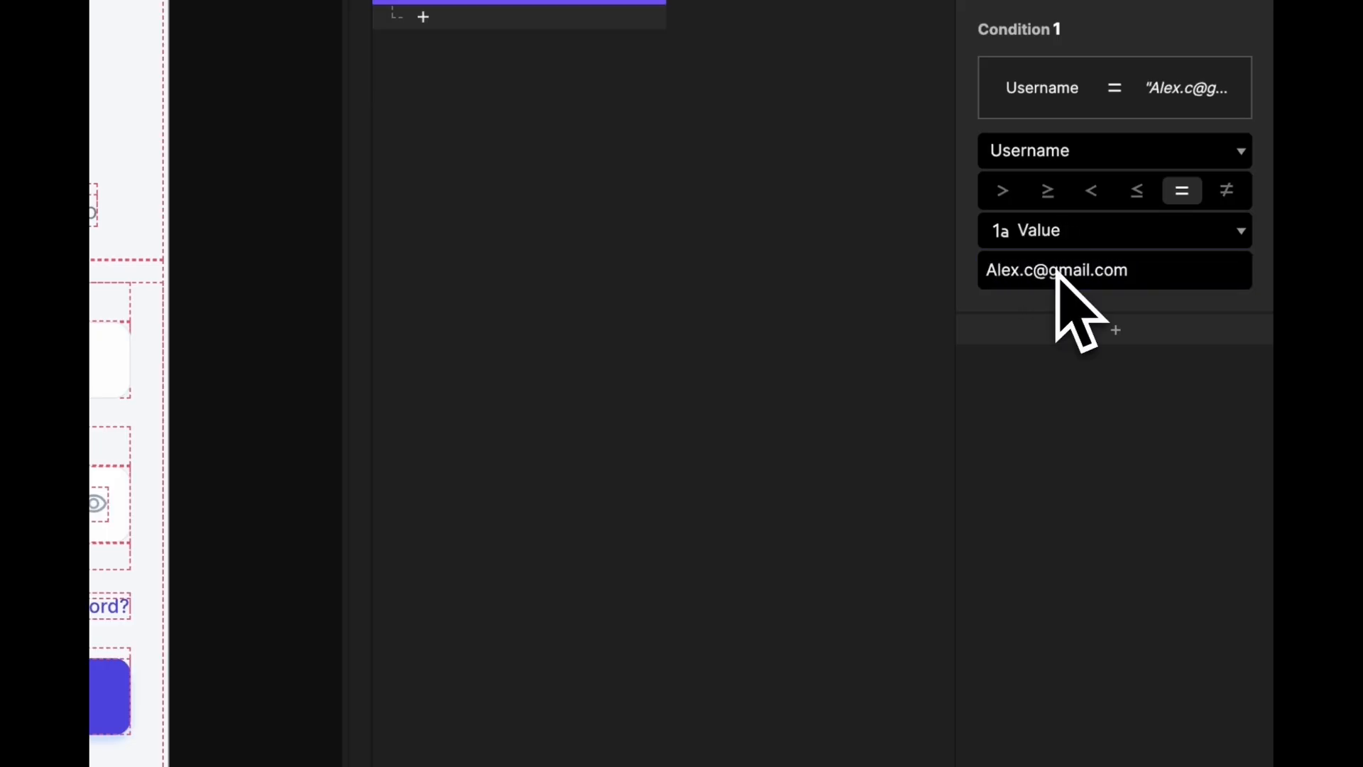
click(1071, 329)
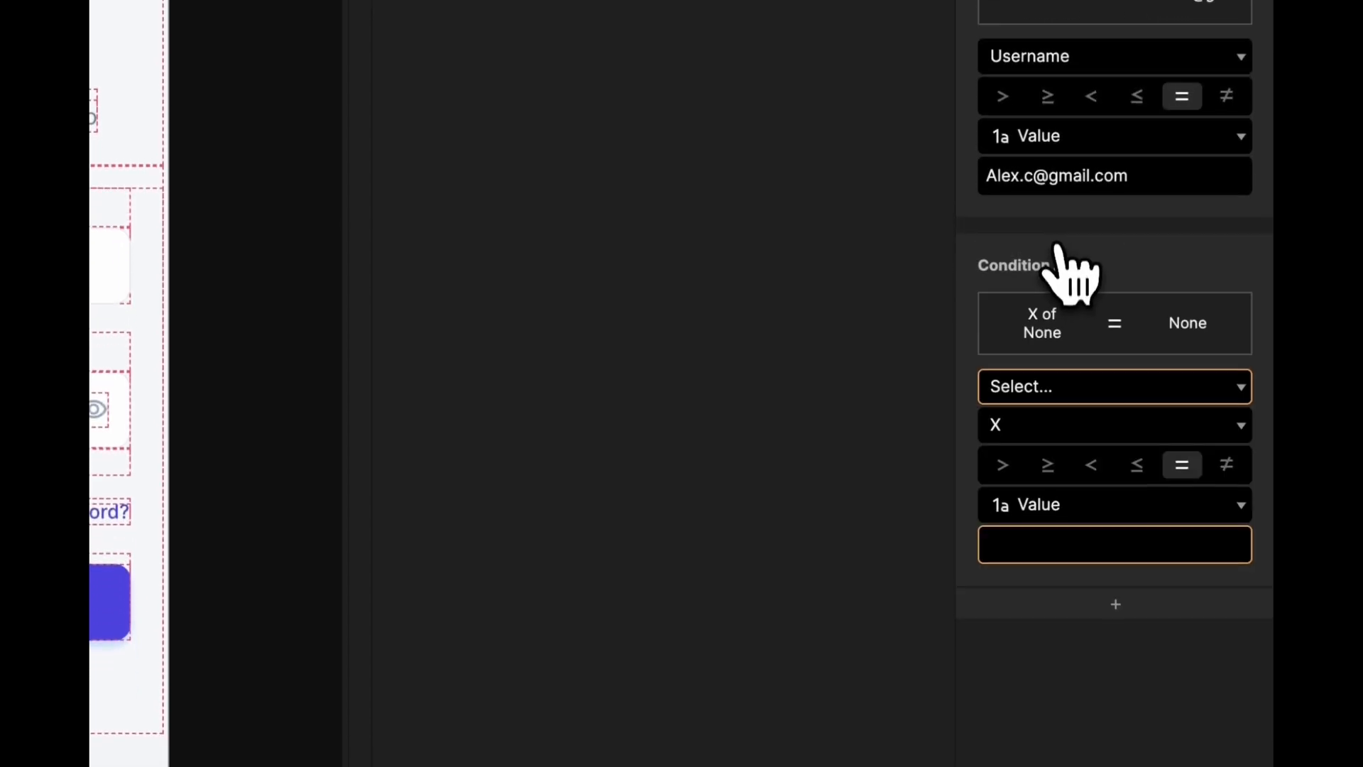
click(1039, 373)
click(959, 548)
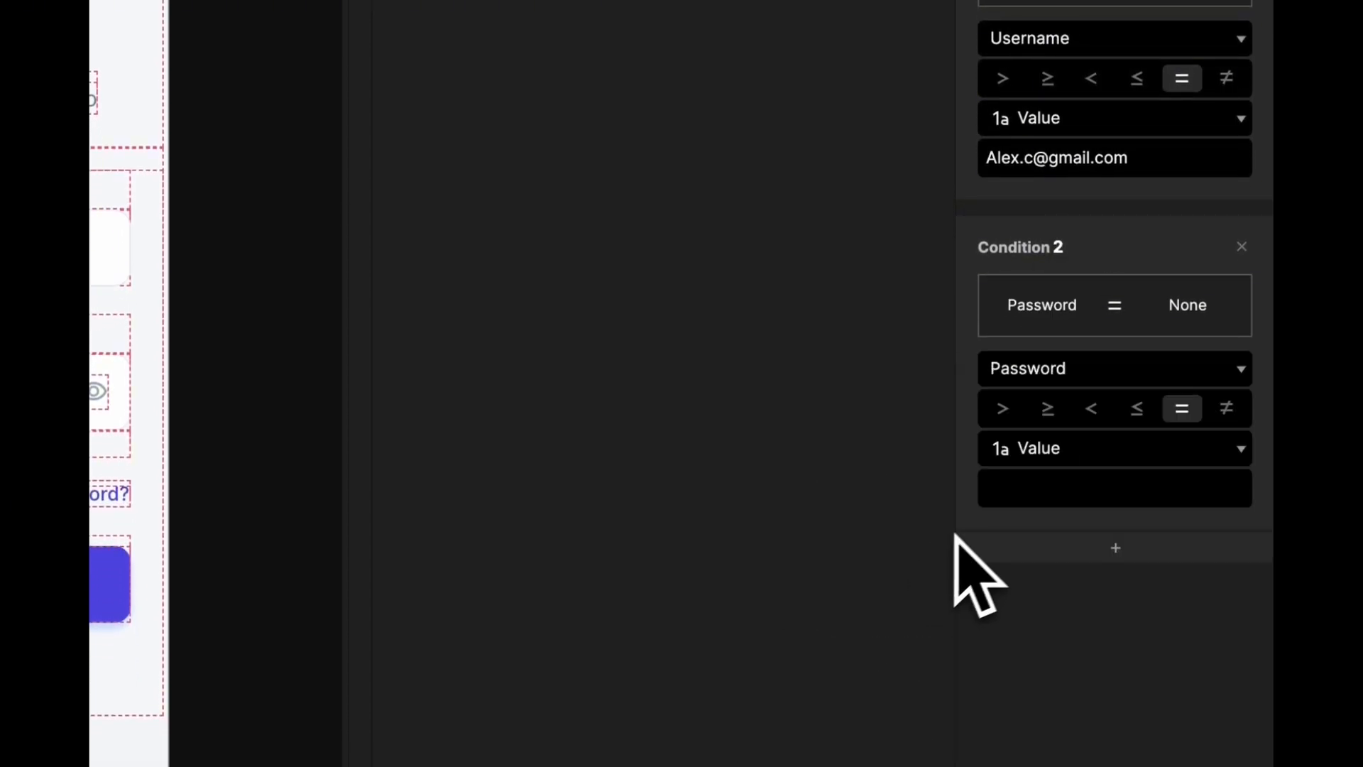
click(1044, 490)
text(ABC12)
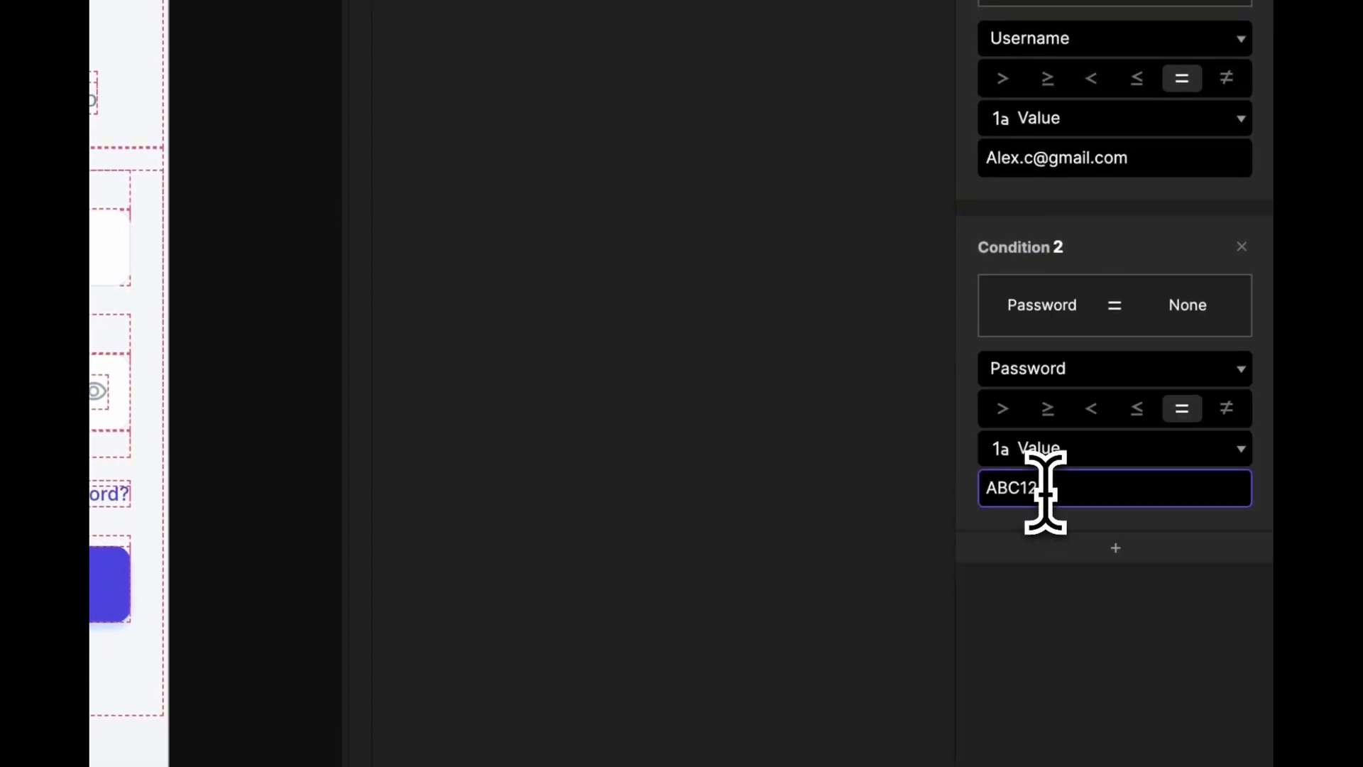
text(3)
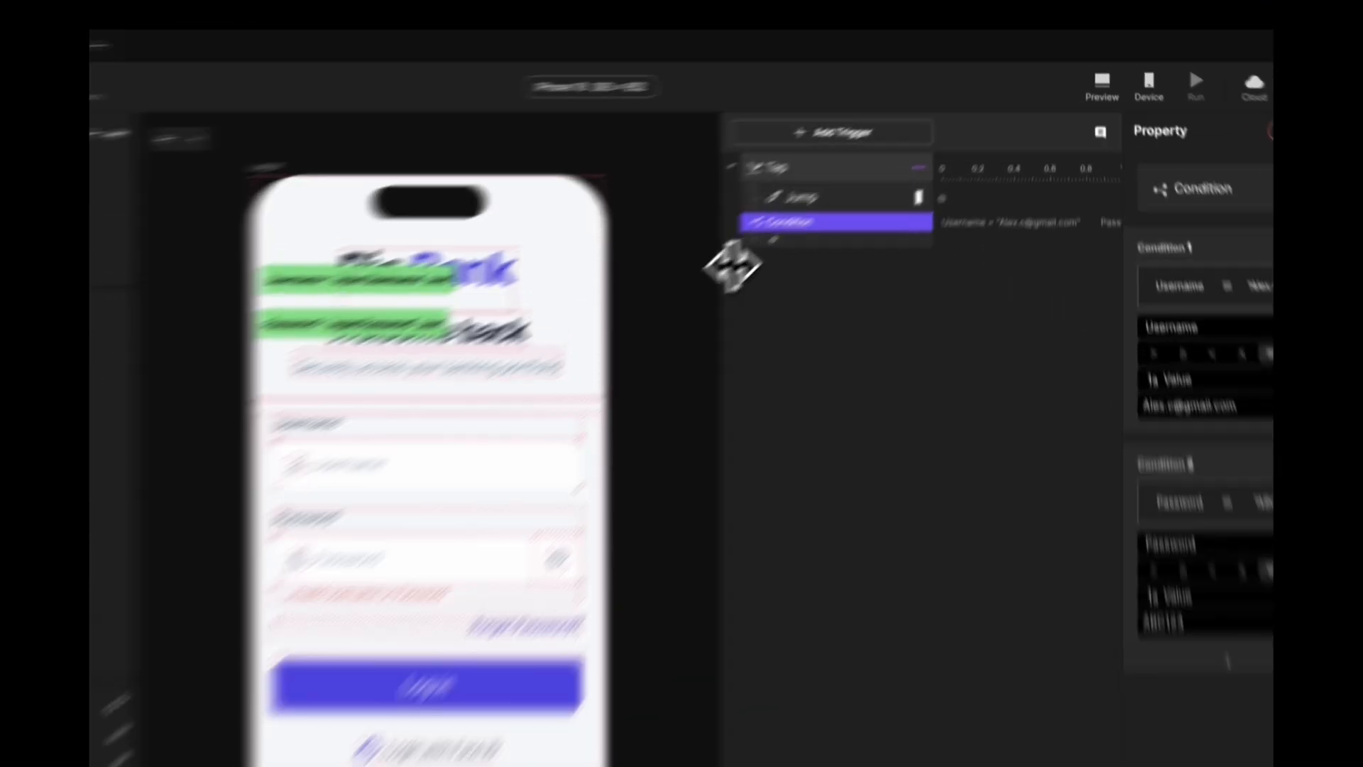
- Nest the Jump to Scene 1 response under the credentials condition, then begin a preview test
drag(808, 203, 739, 204)
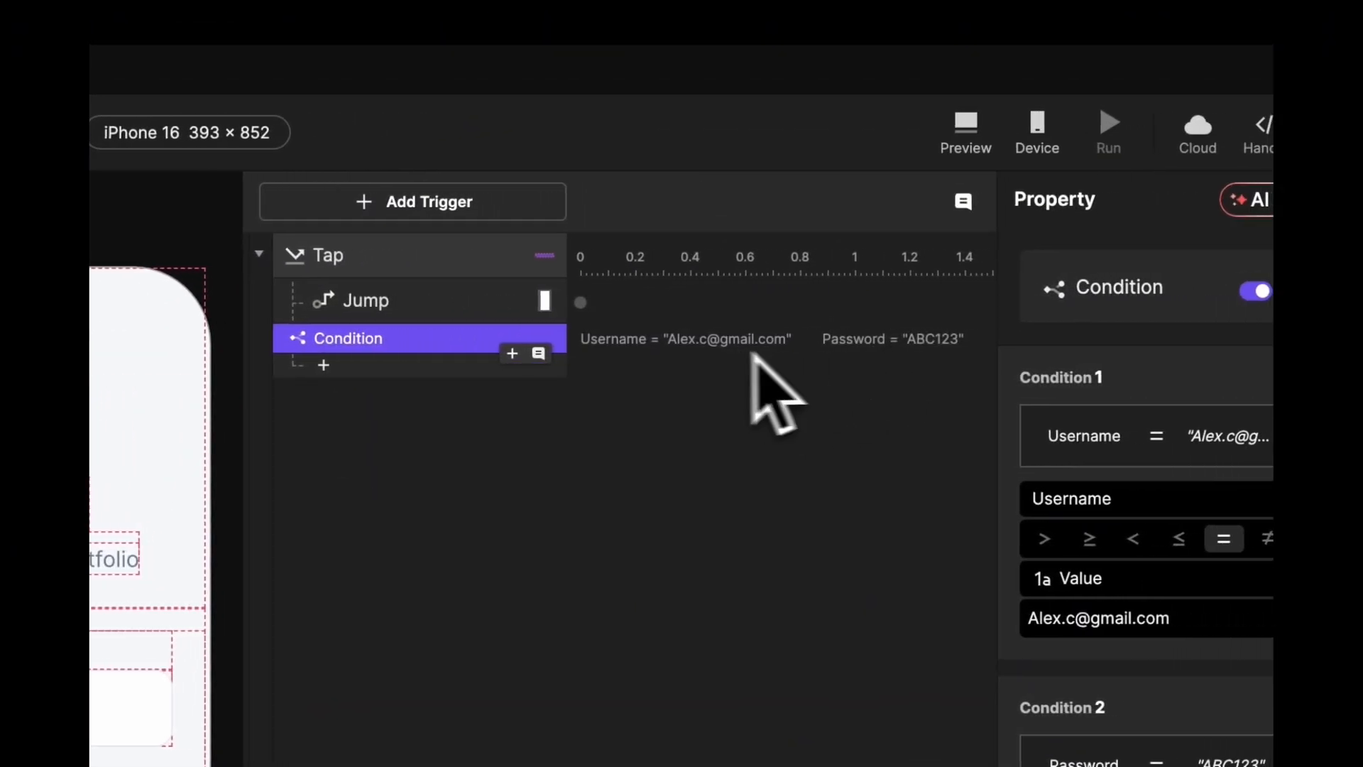
click(417, 308)
mouse_move(417, 307)
mouse_down()
mouse_move(417, 341)
mouse_move(435, 323)
mouse_up()
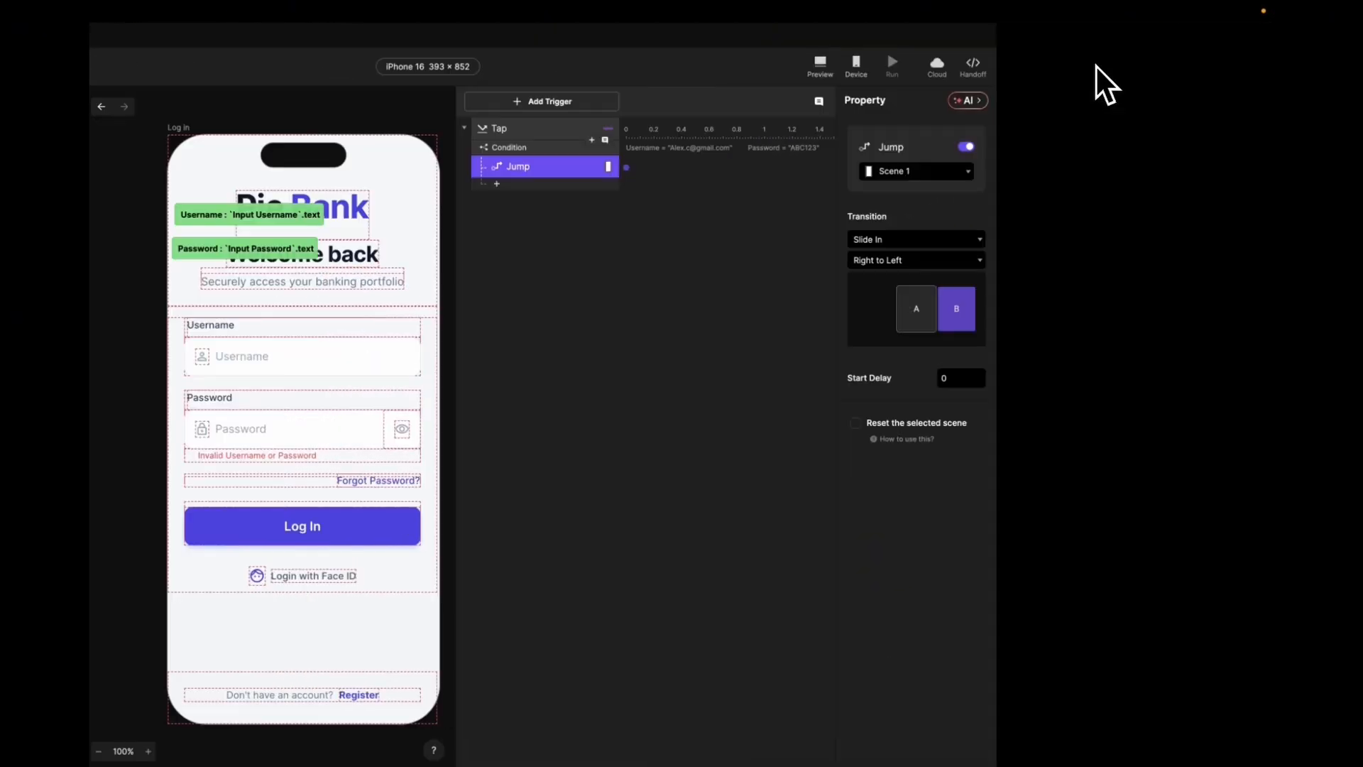
click(966, 132)
click(619, 306)
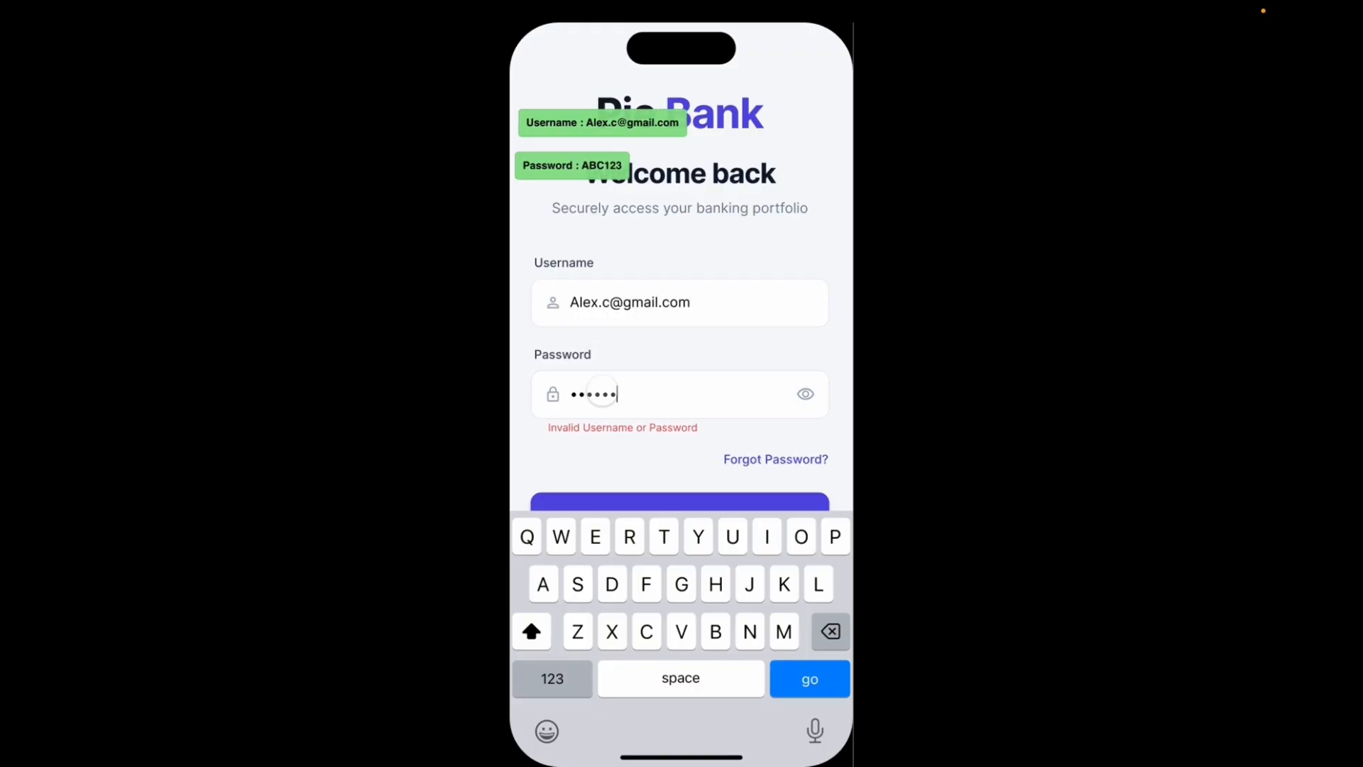
click(629, 474)
click(636, 511)
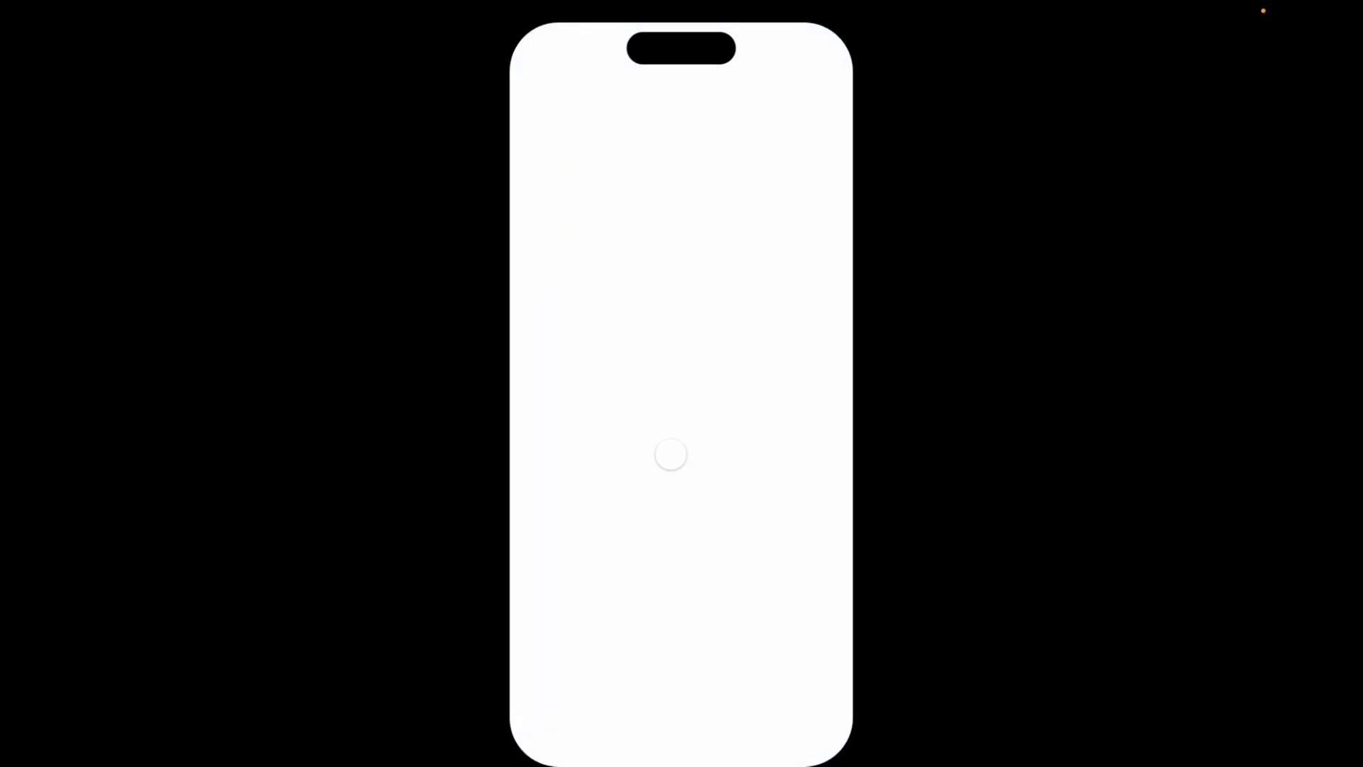
key(ctrl+Left)
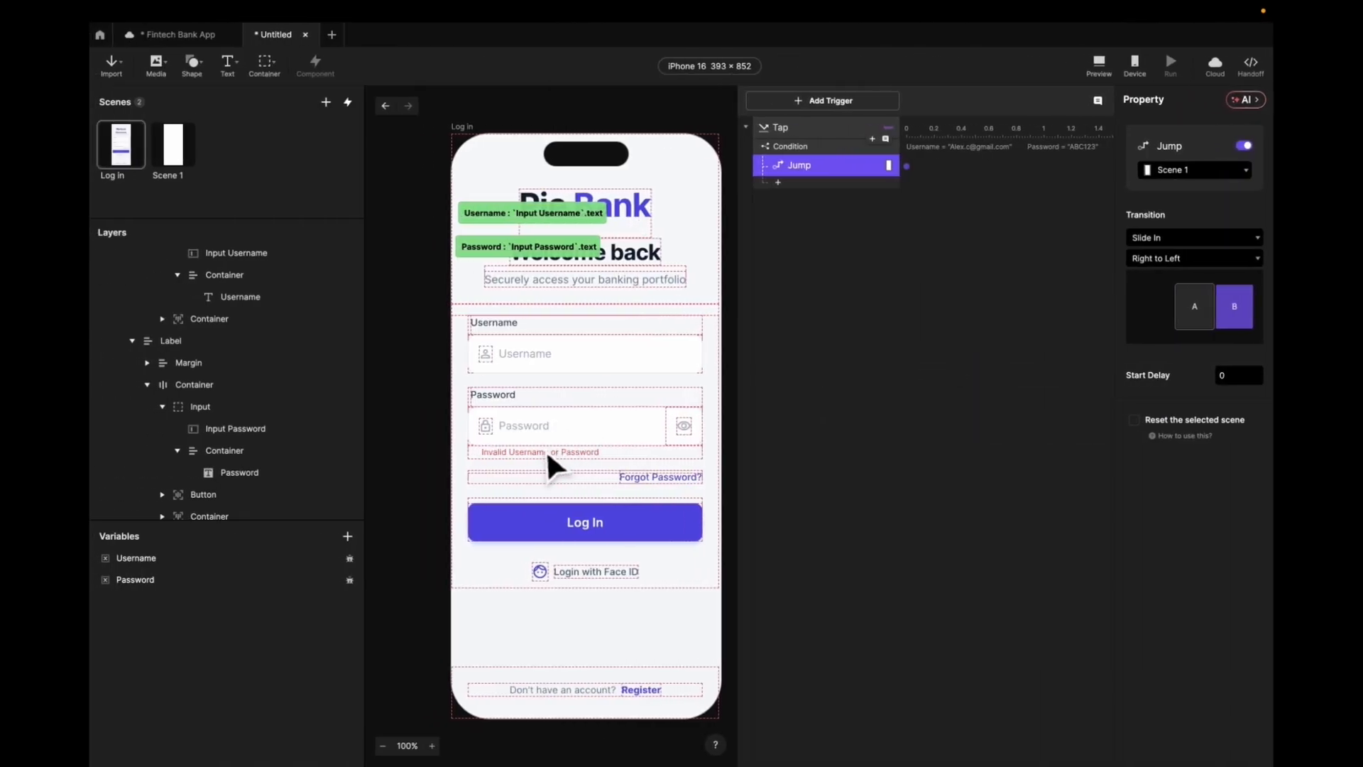
- Rename the 'Invalid Username or Password' layer to Error Text and set its opacity to 0
click(547, 454)
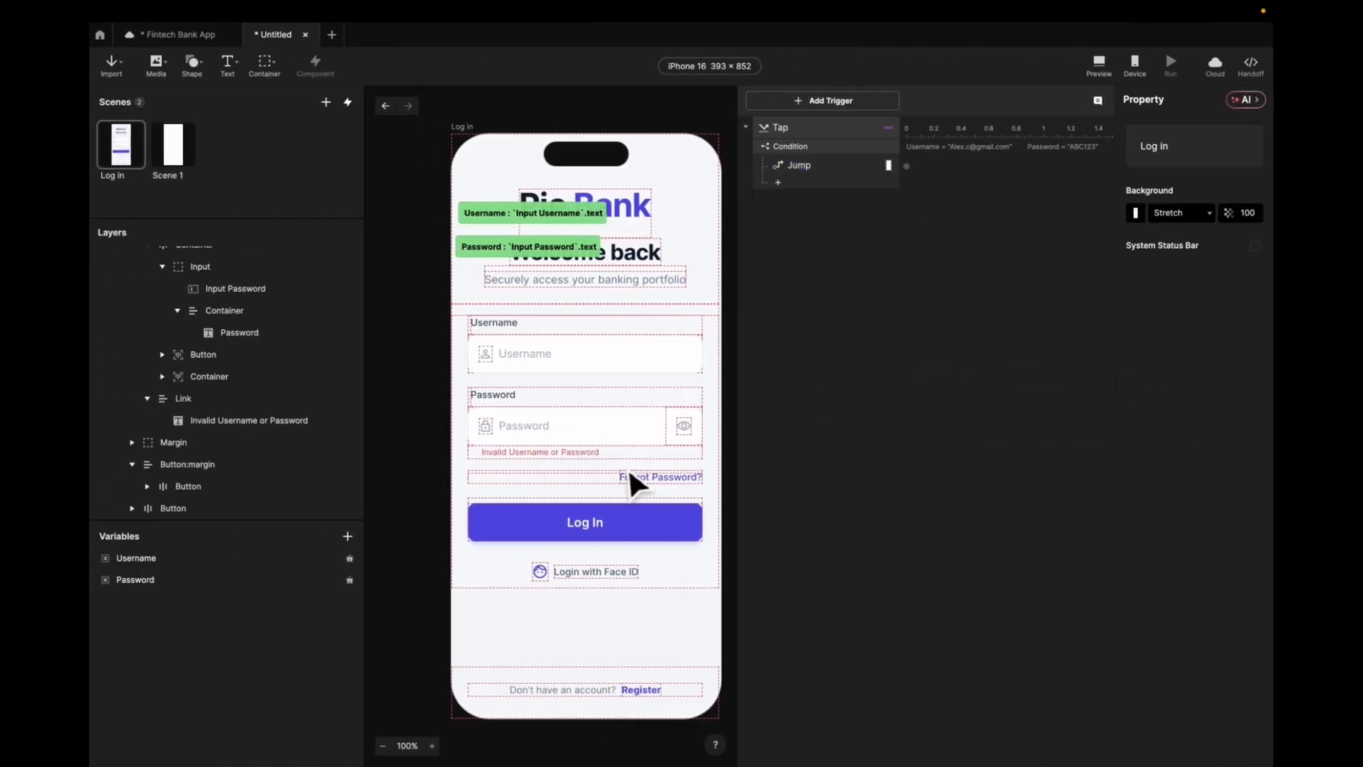
click(526, 450)
double_click(523, 449)
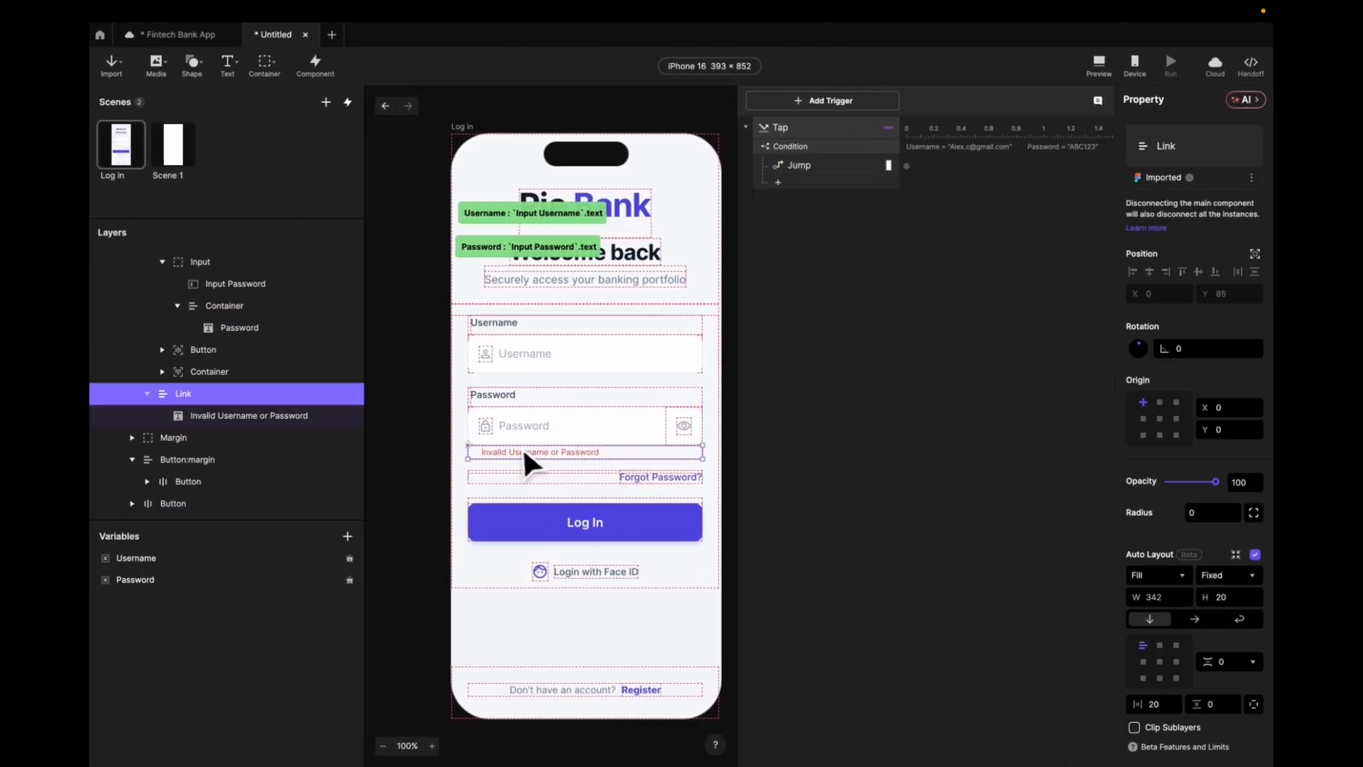
double_click(183, 394)
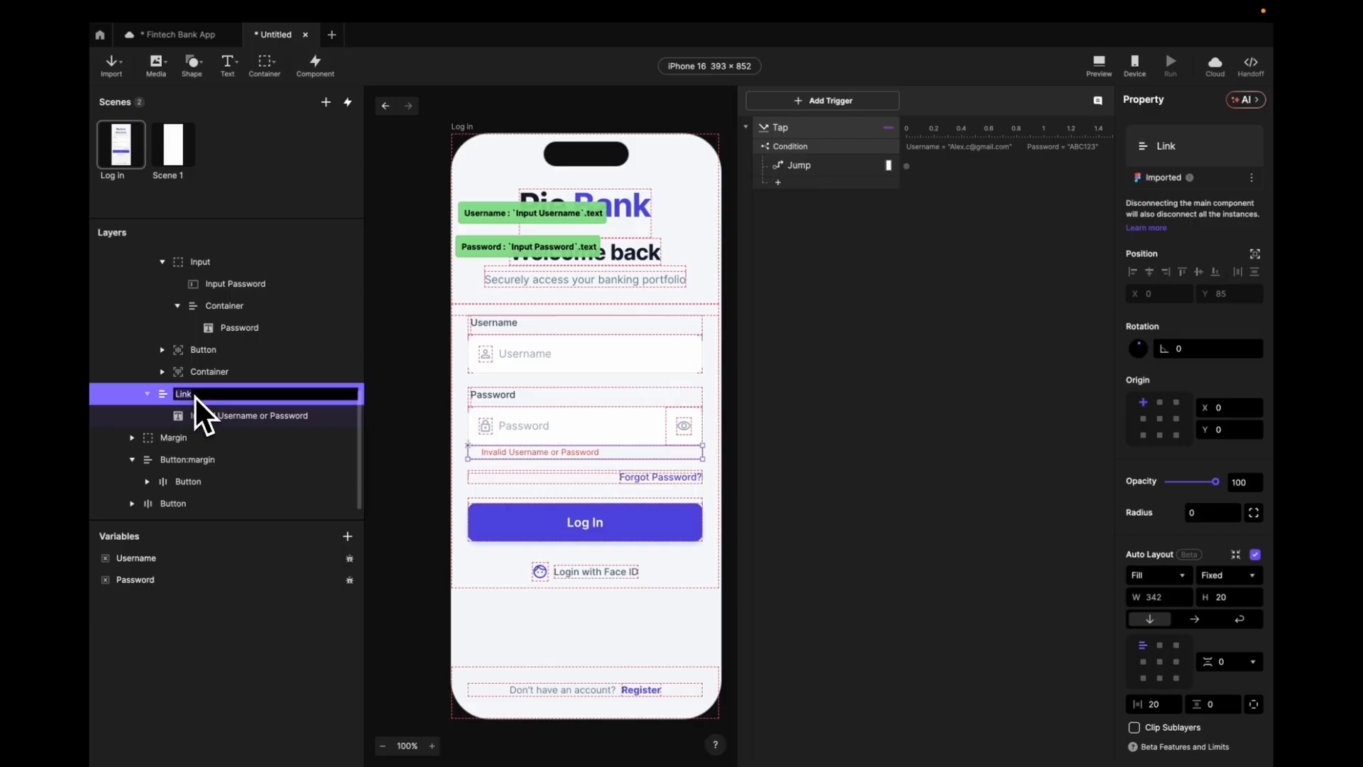
text(Error Text)
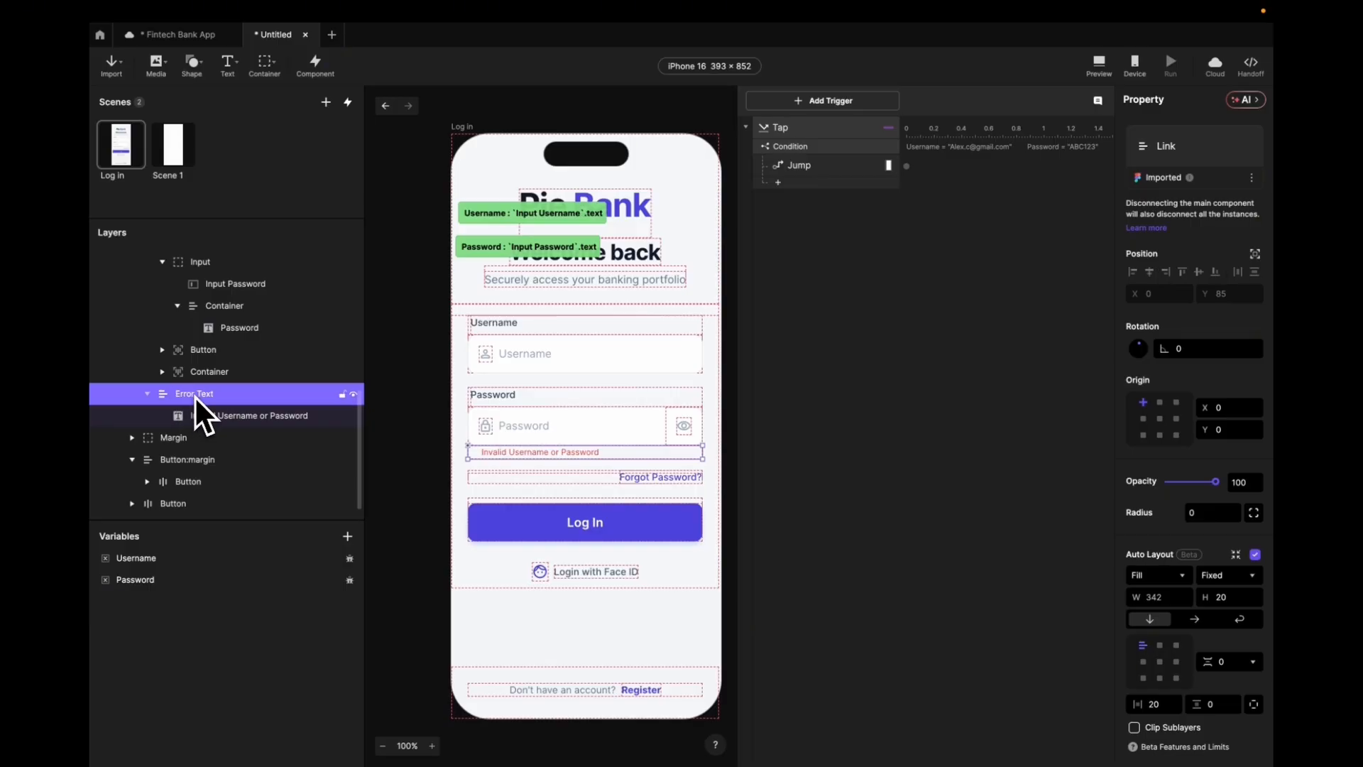
key(Return)
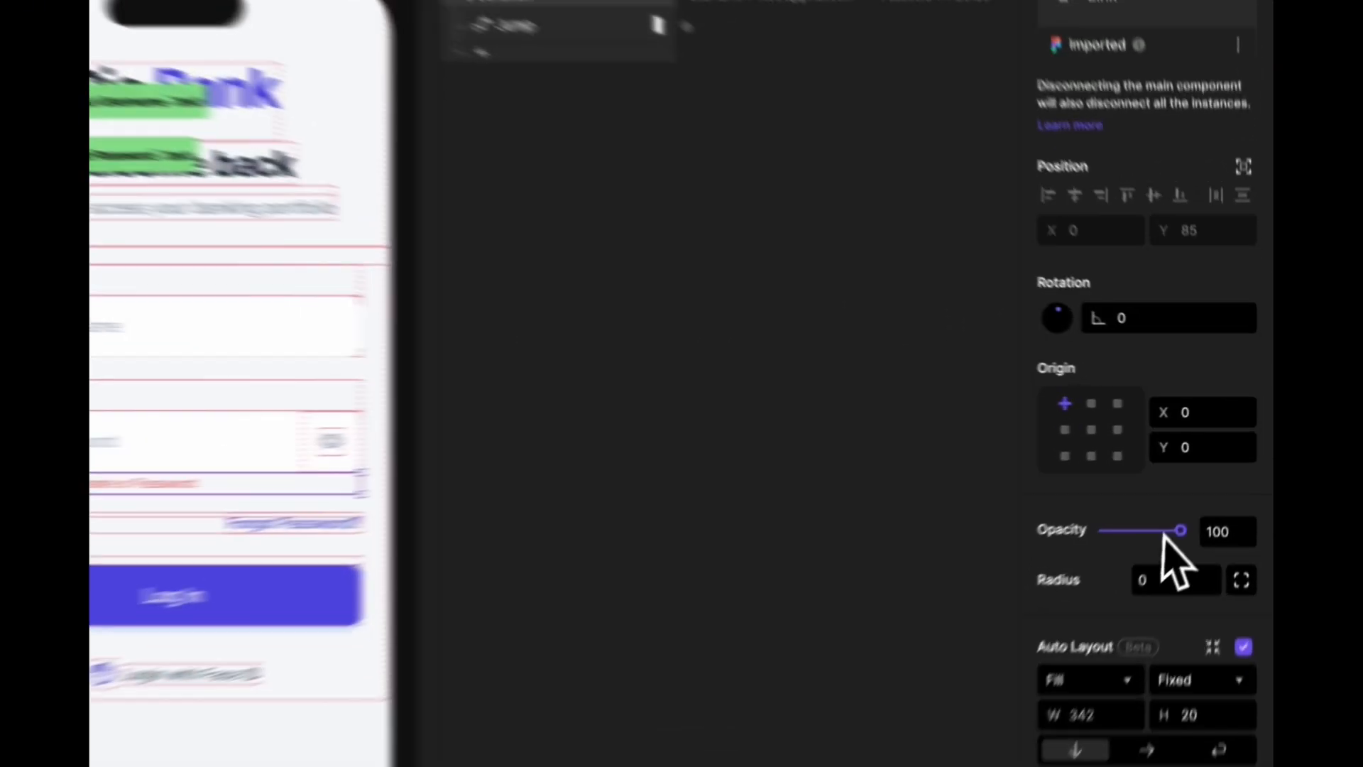
drag(1164, 540, 1000, 528)
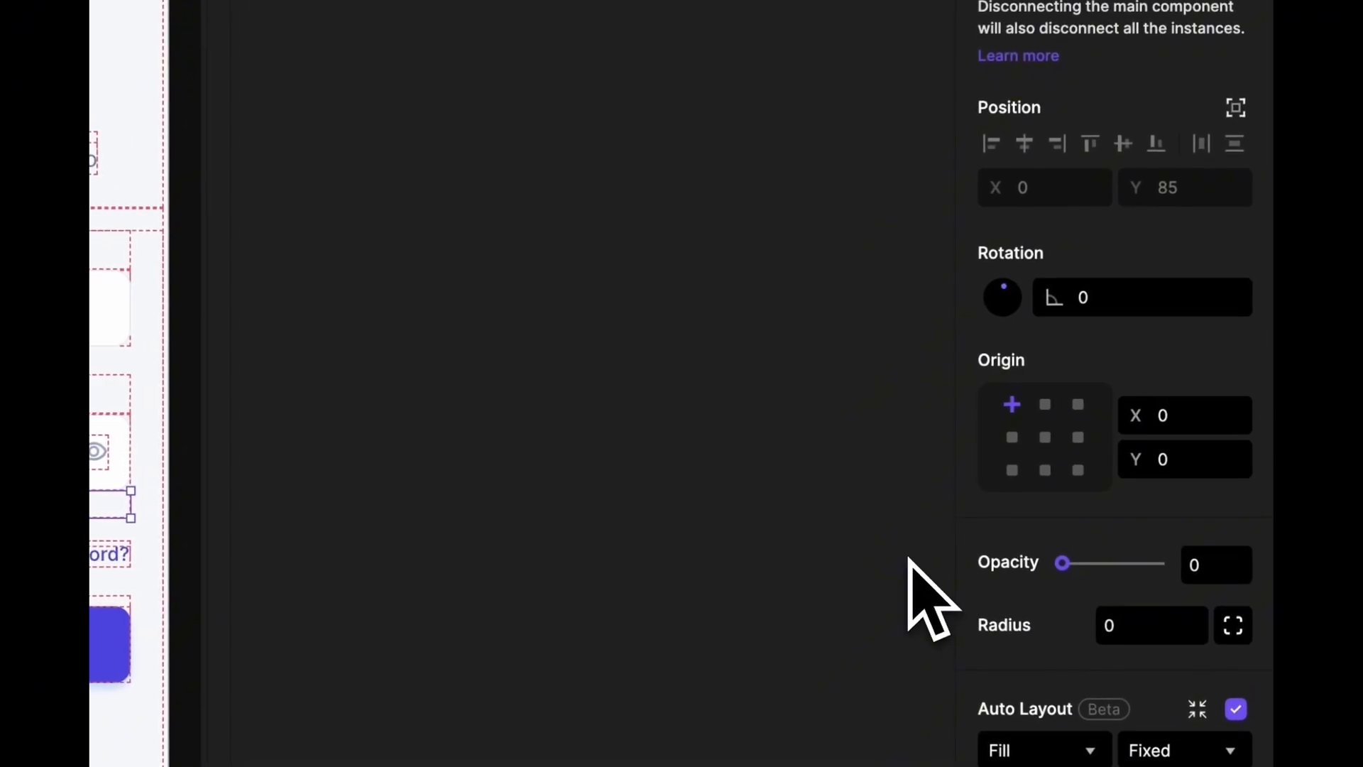
- Add a second condition checking that Username is not equal to the expected username
click(580, 127)
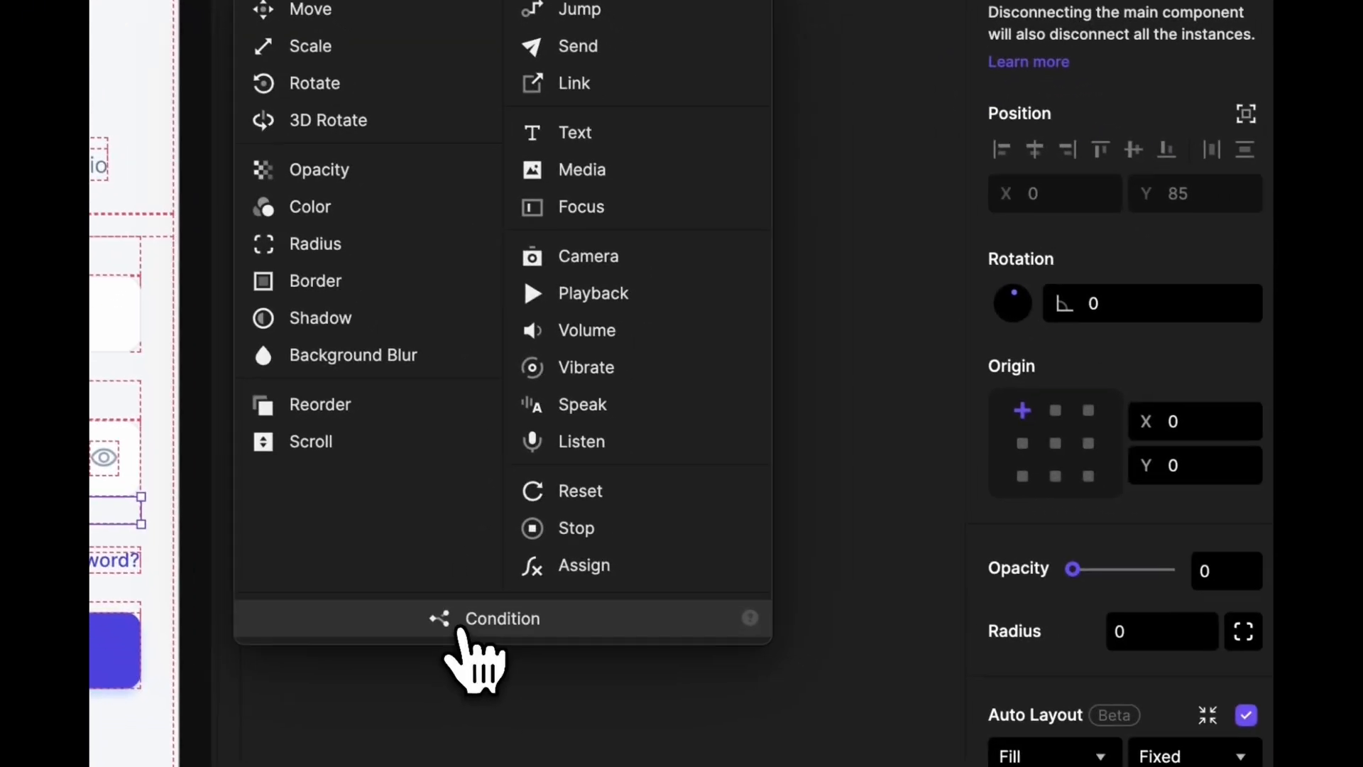
click(681, 735)
click(1089, 162)
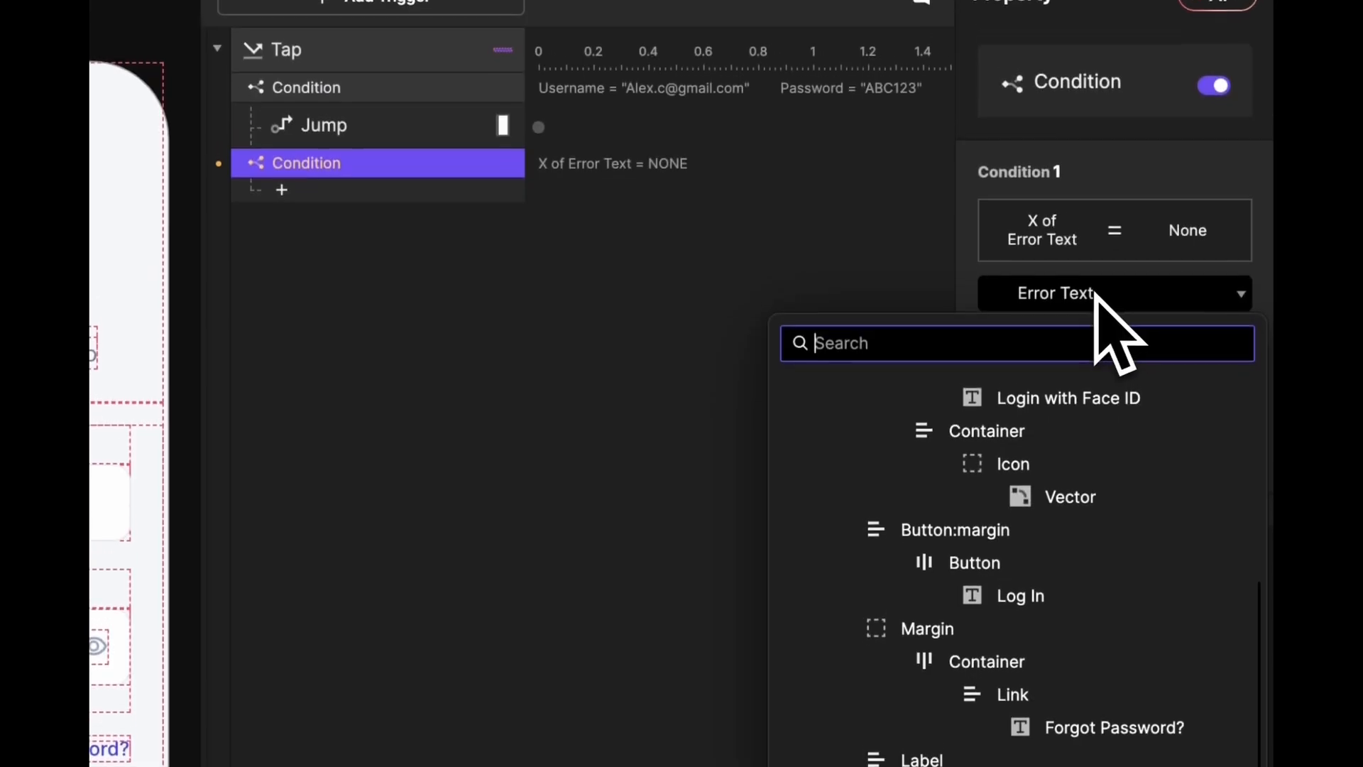
scroll(983, 342, up, 5)
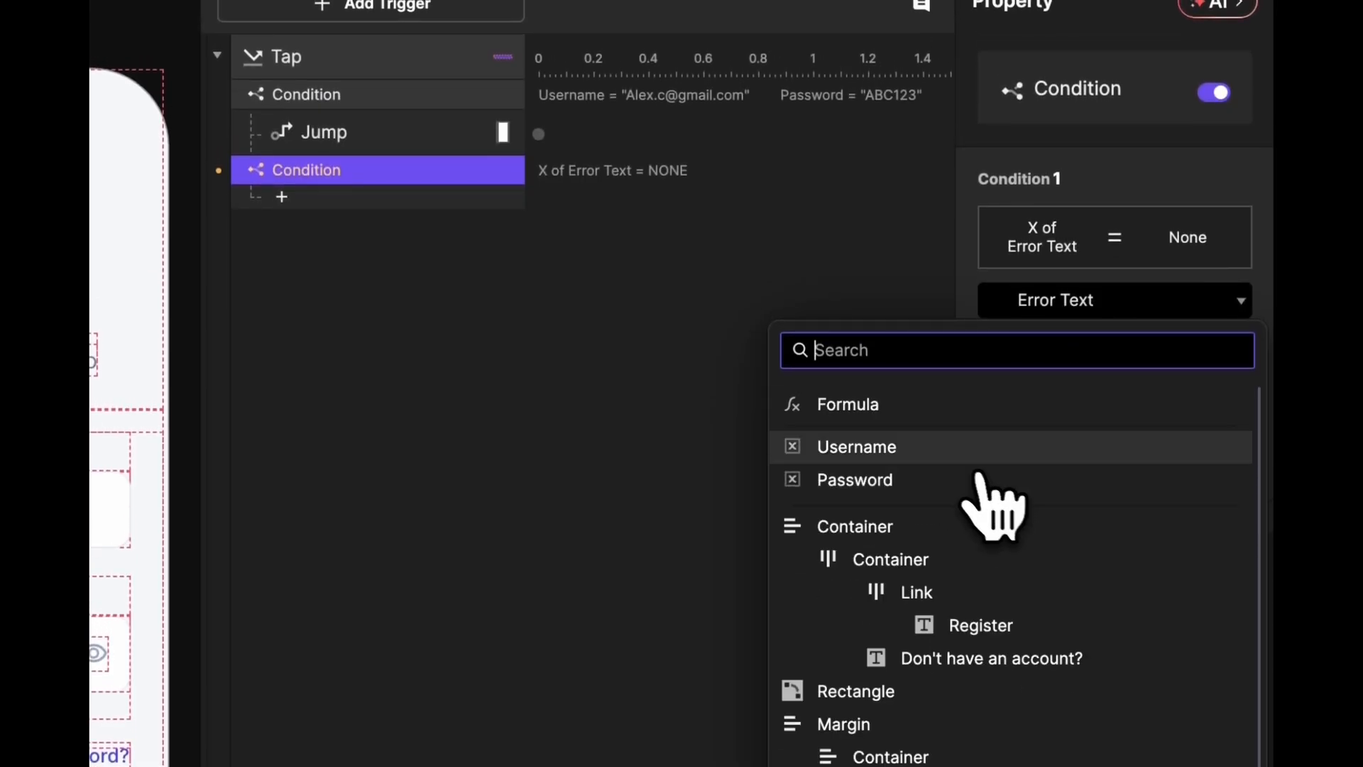
click(913, 453)
click(1226, 341)
click(1134, 433)
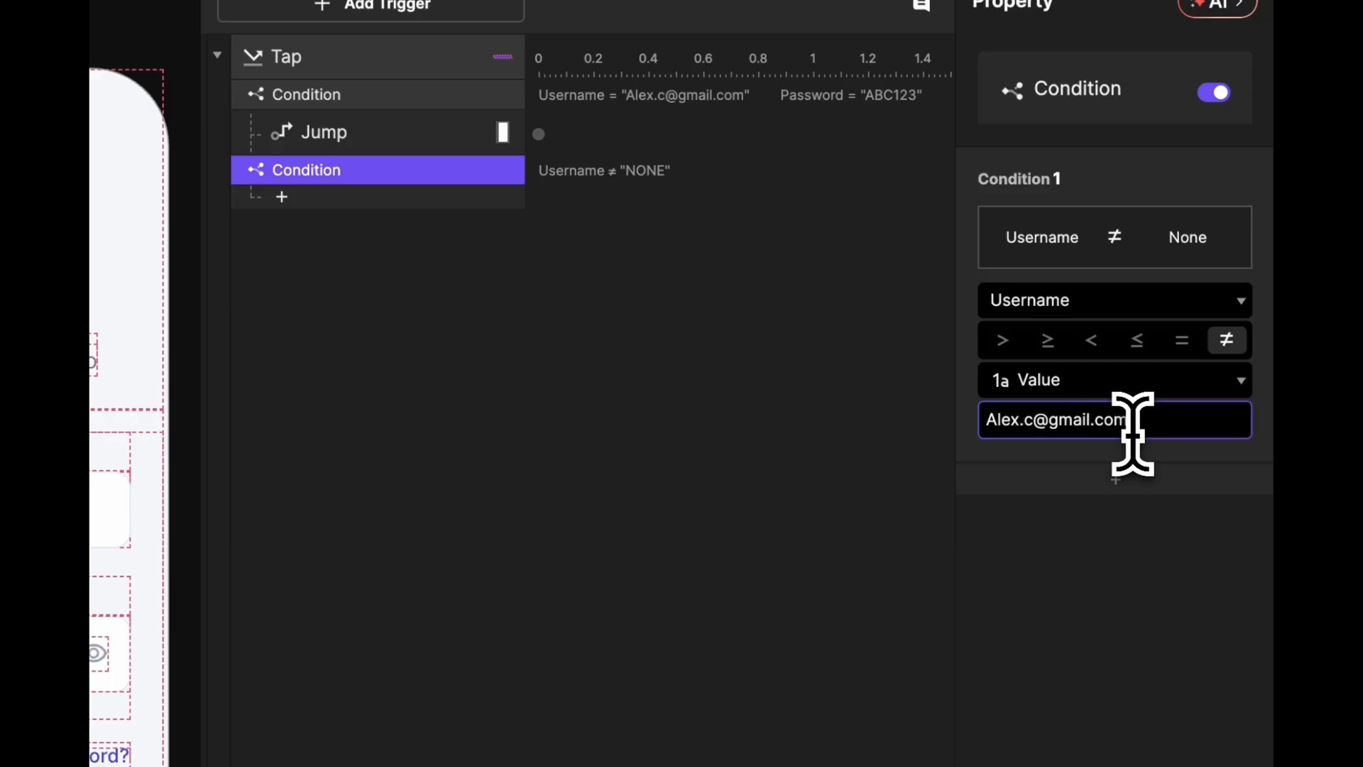
key(Return)
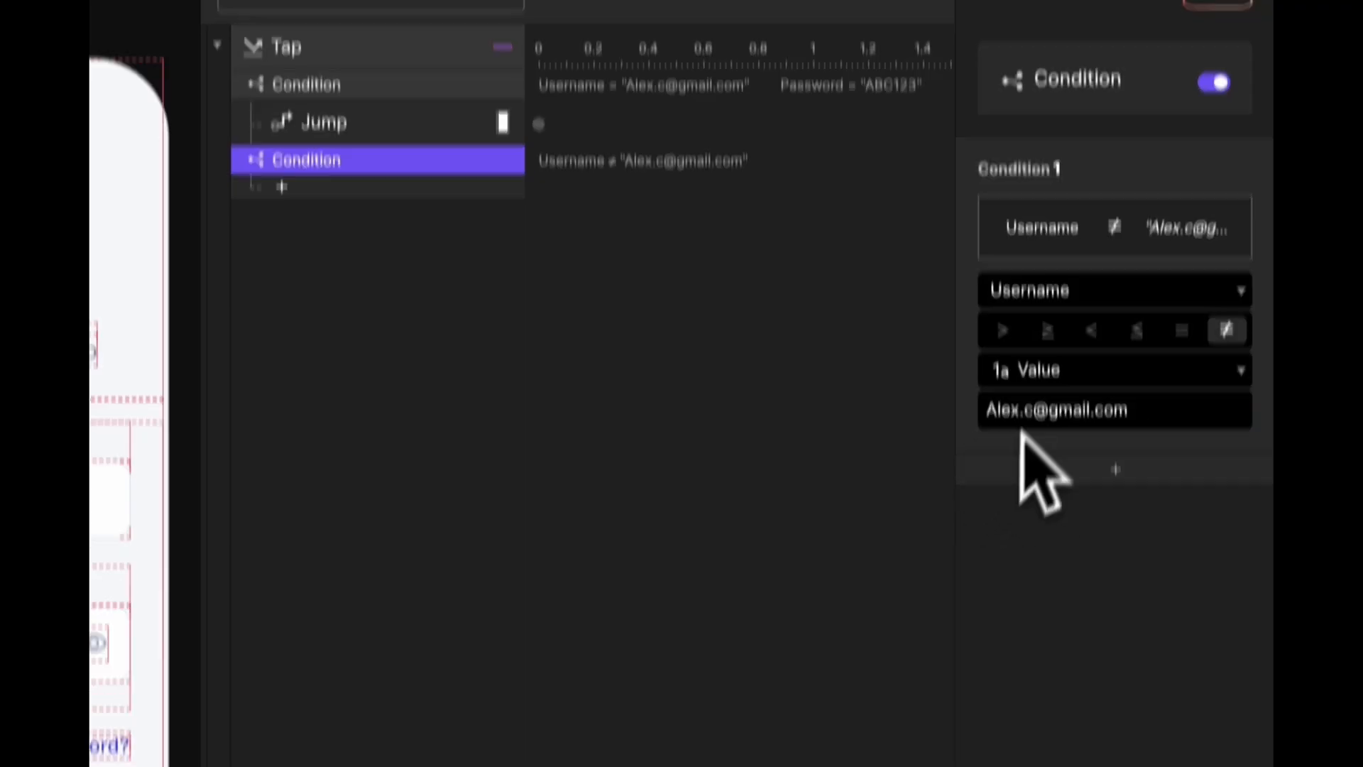
- Add a check that Password is not equal to the expected password
click(1030, 467)
click(1073, 384)
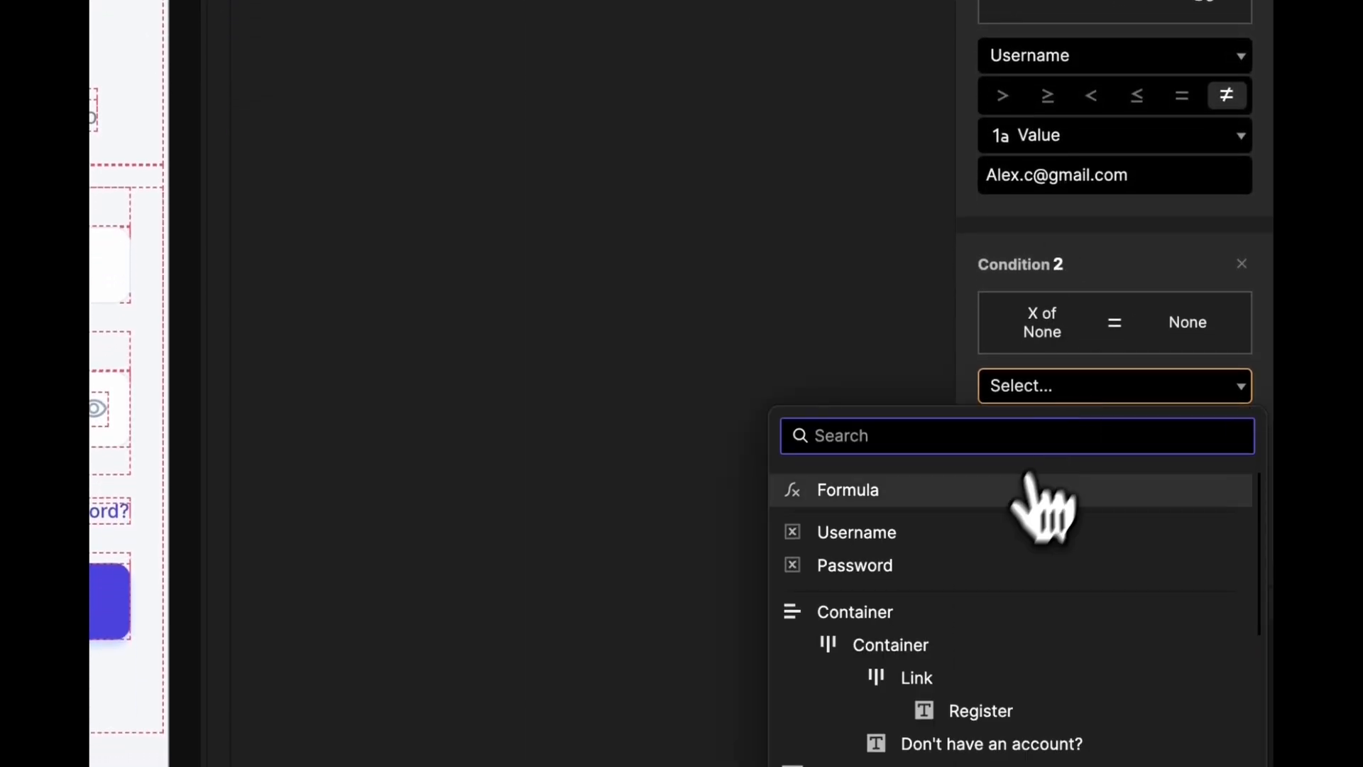
click(959, 565)
click(1075, 506)
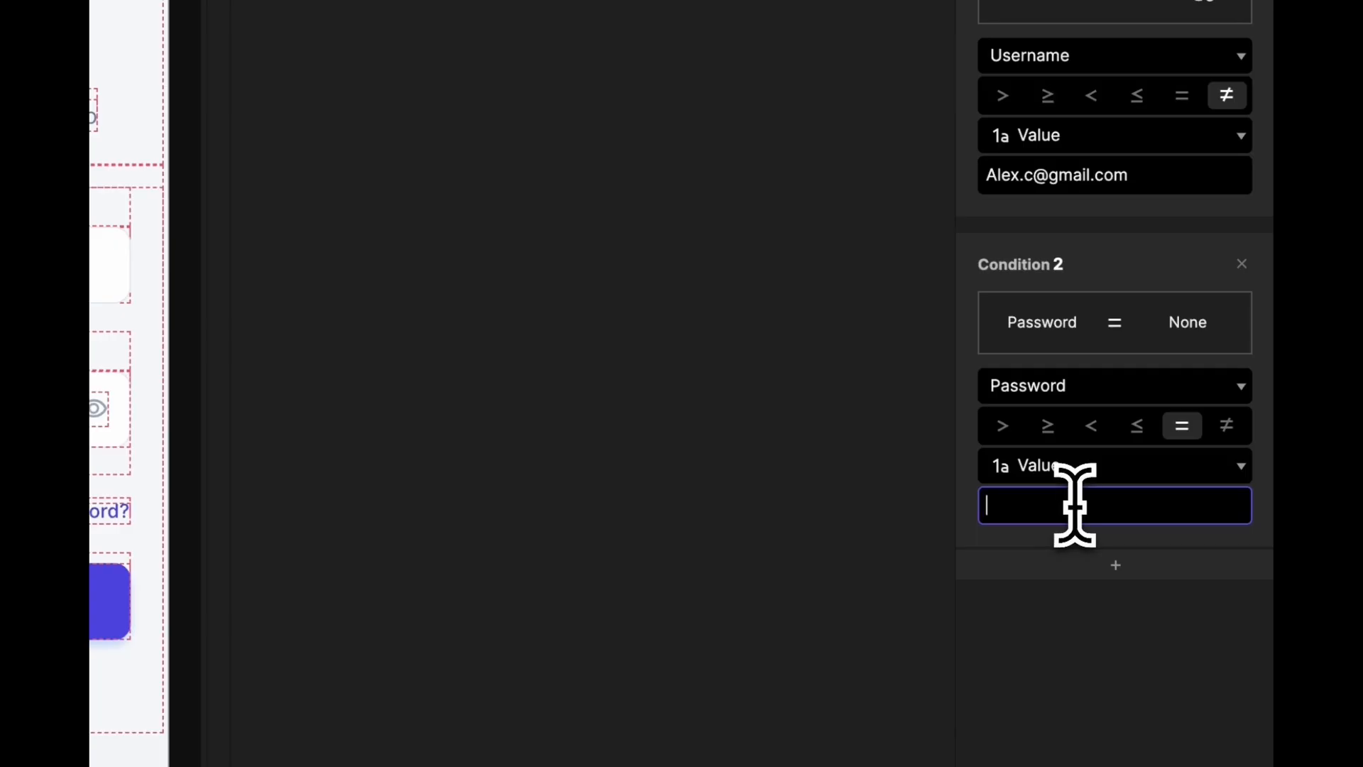
click(1226, 425)
click(1089, 504)
text(ABC123)
key(Return)
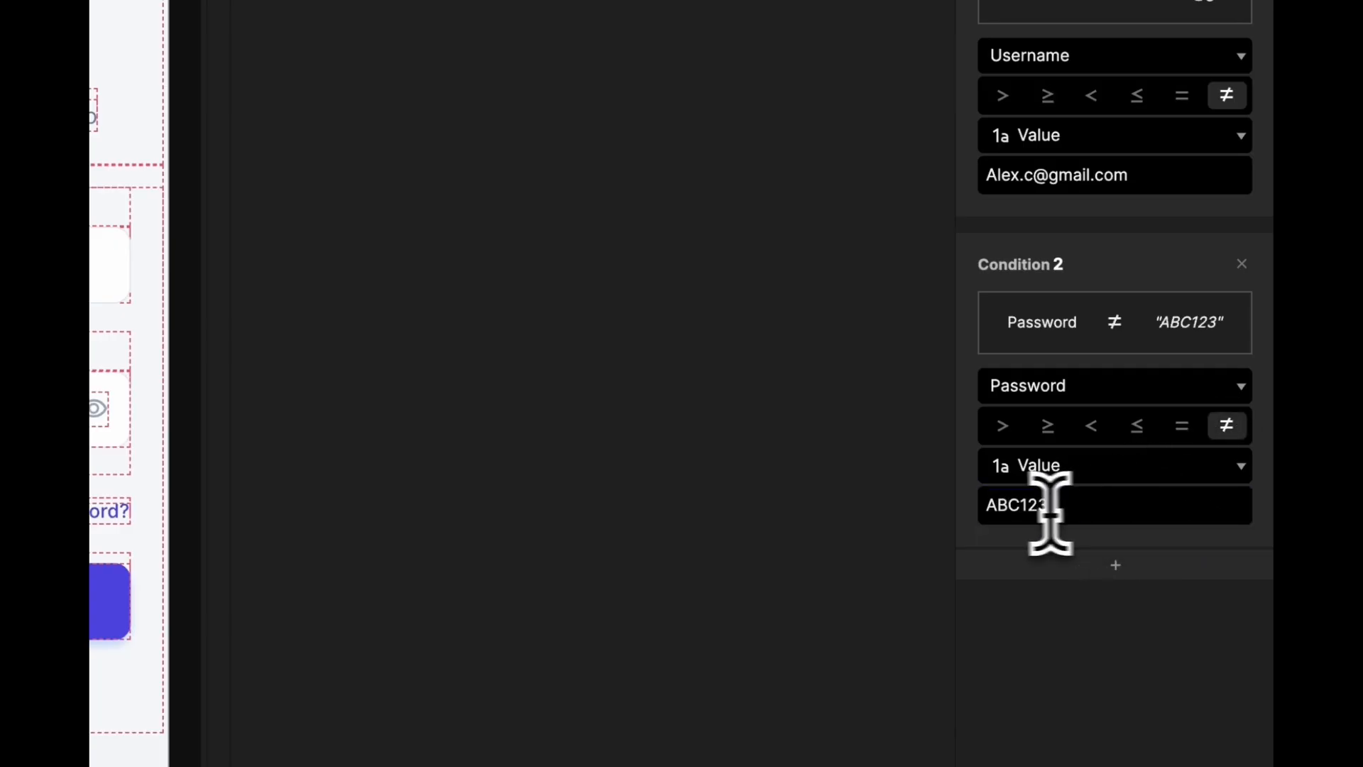
- Under that condition, add an Opacity response fading Error Text to 100
click(377, 228)
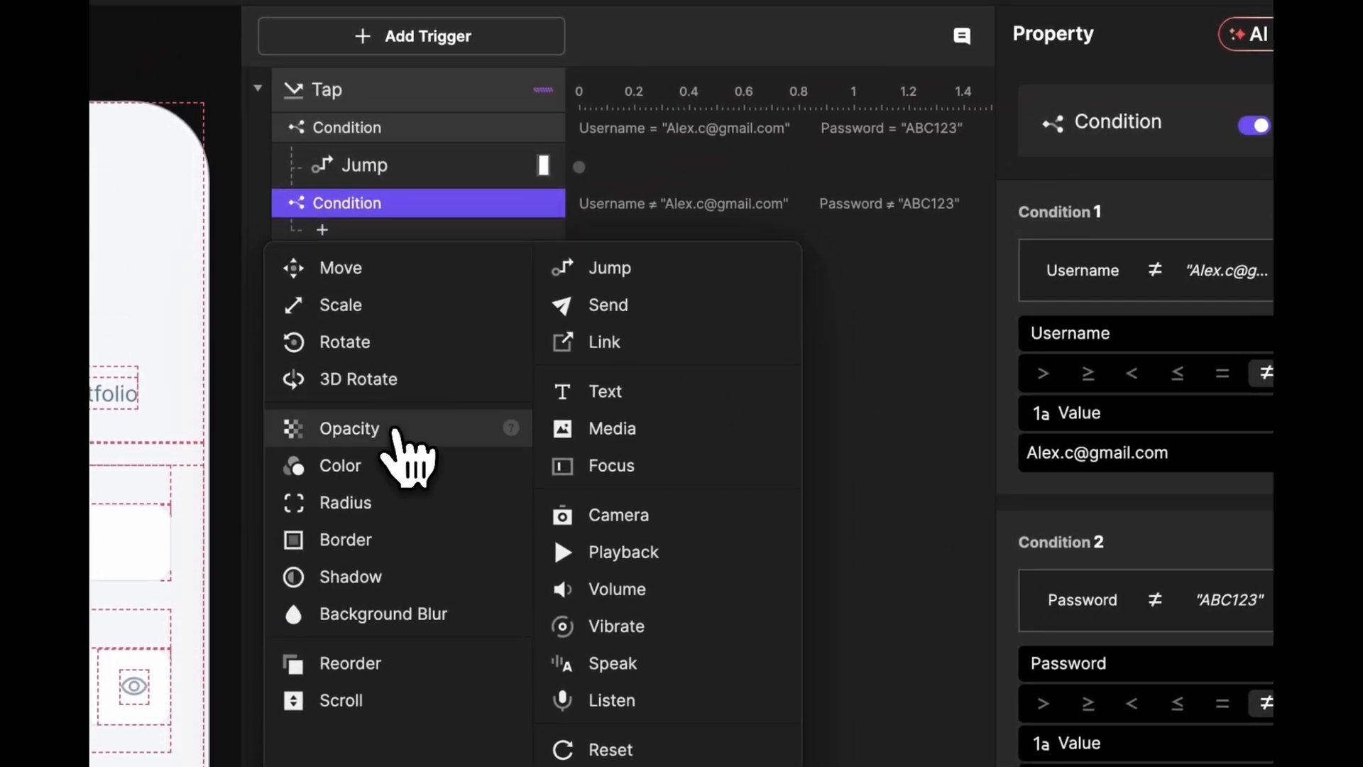
click(394, 428)
click(1129, 284)
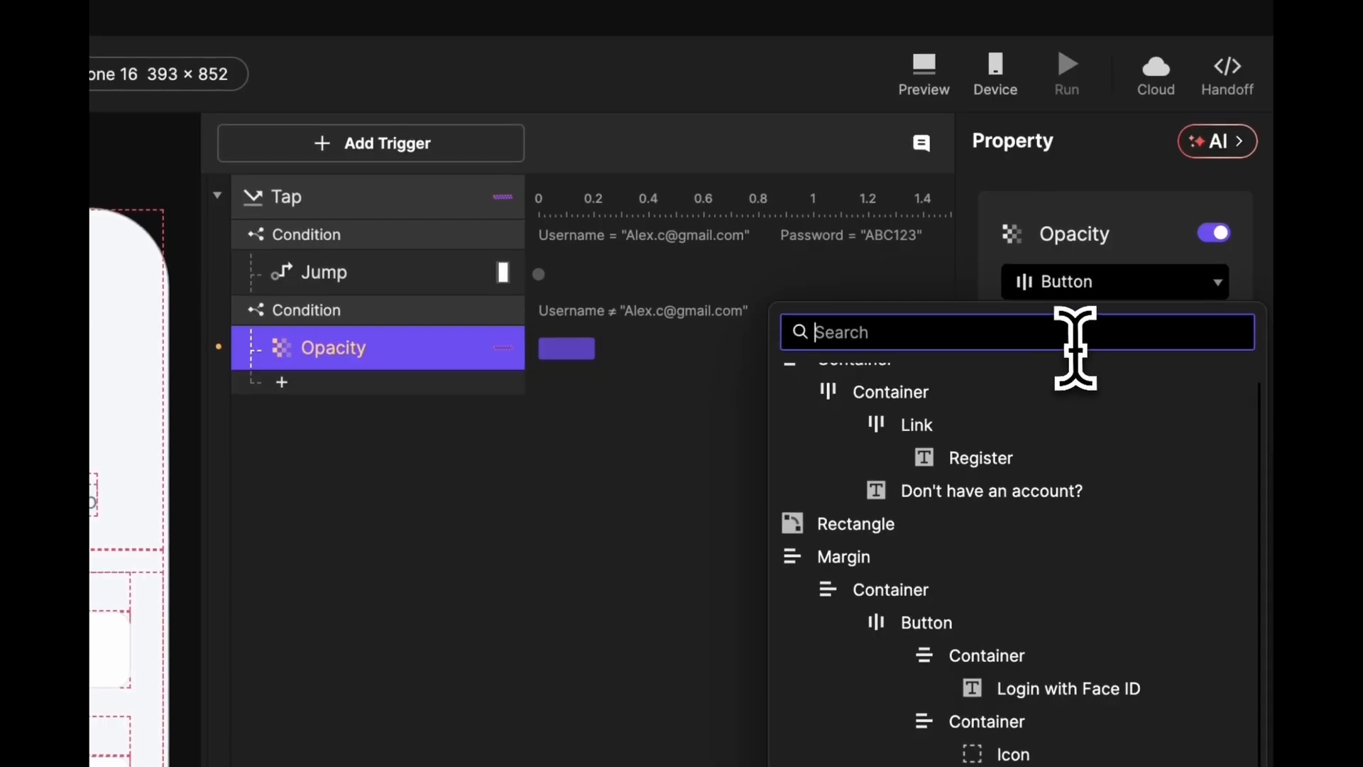
text(Error)
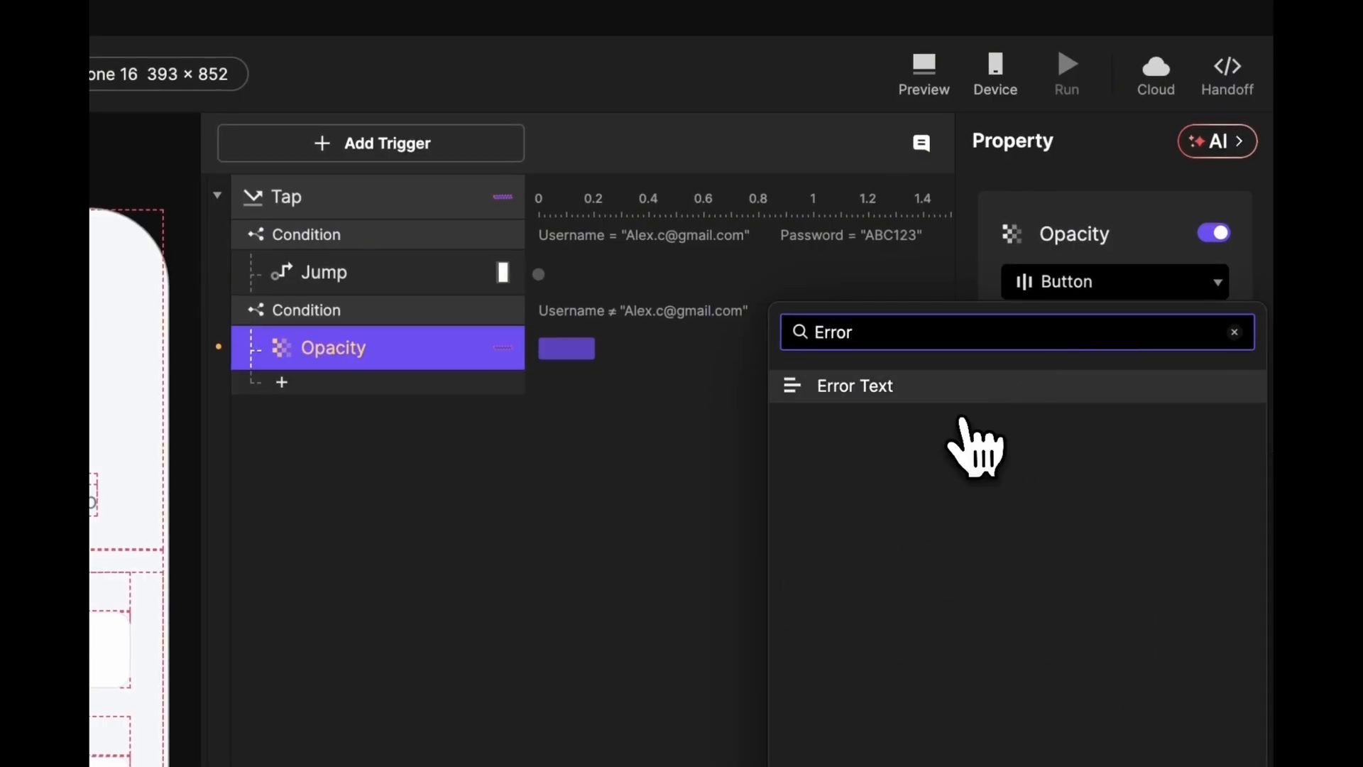
click(963, 391)
drag(1061, 406, 1251, 418)
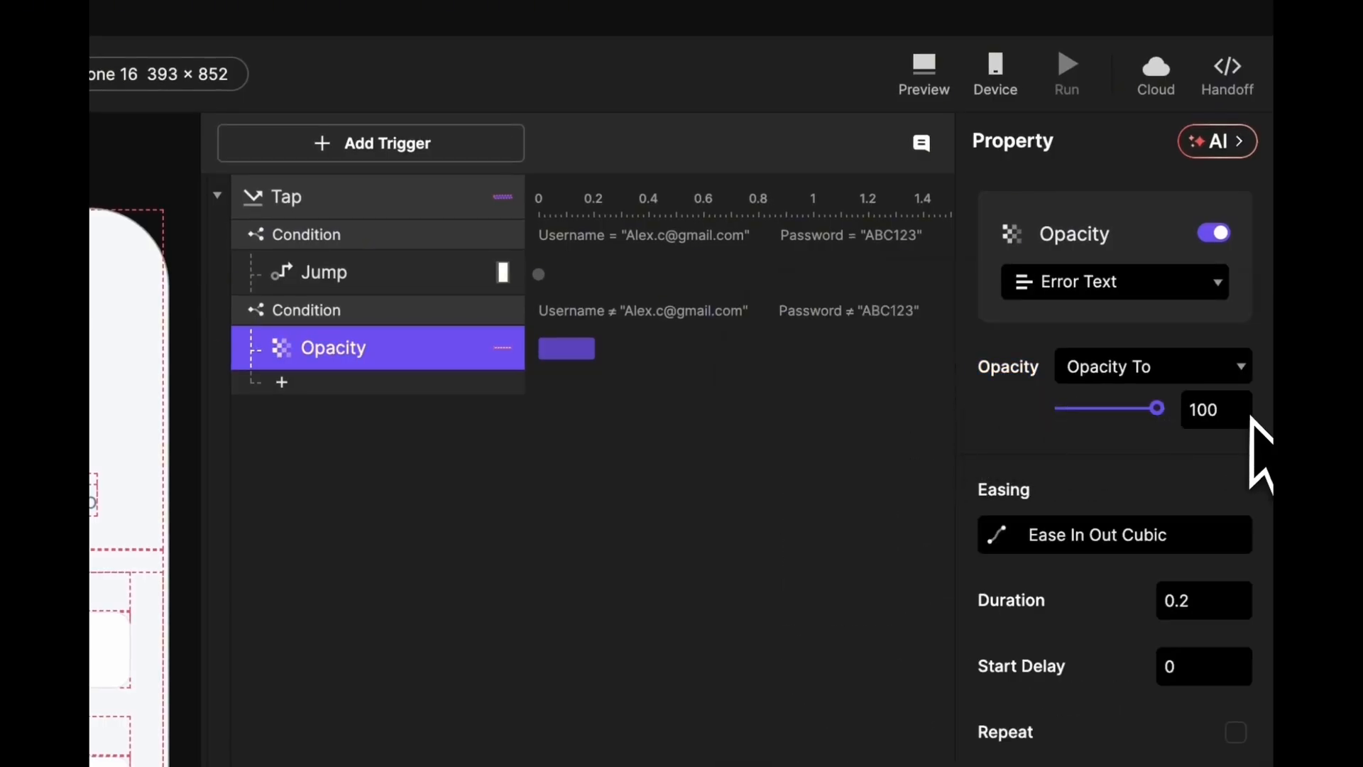
click(669, 466)
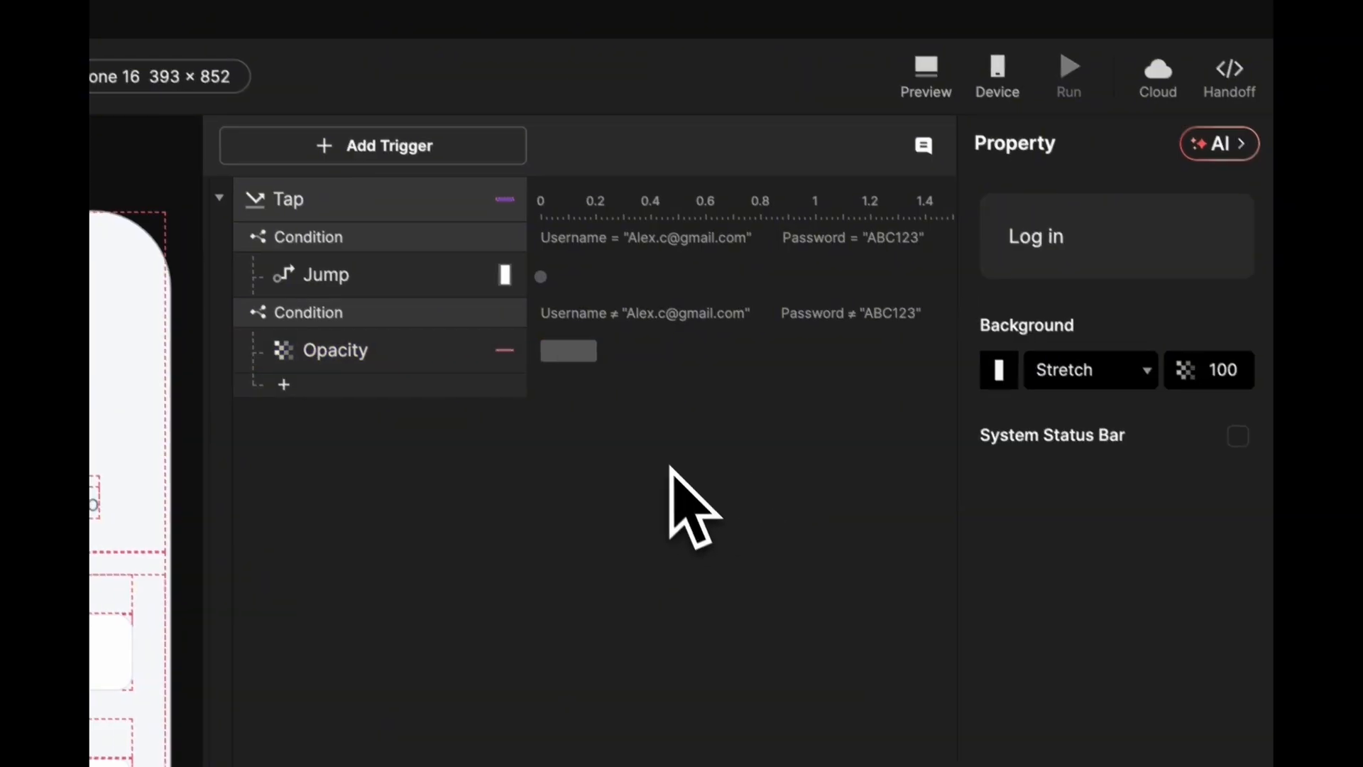
- Preview with a wrong username and tap Log In to see the 'Invalid Username or Password' error
click(925, 69)
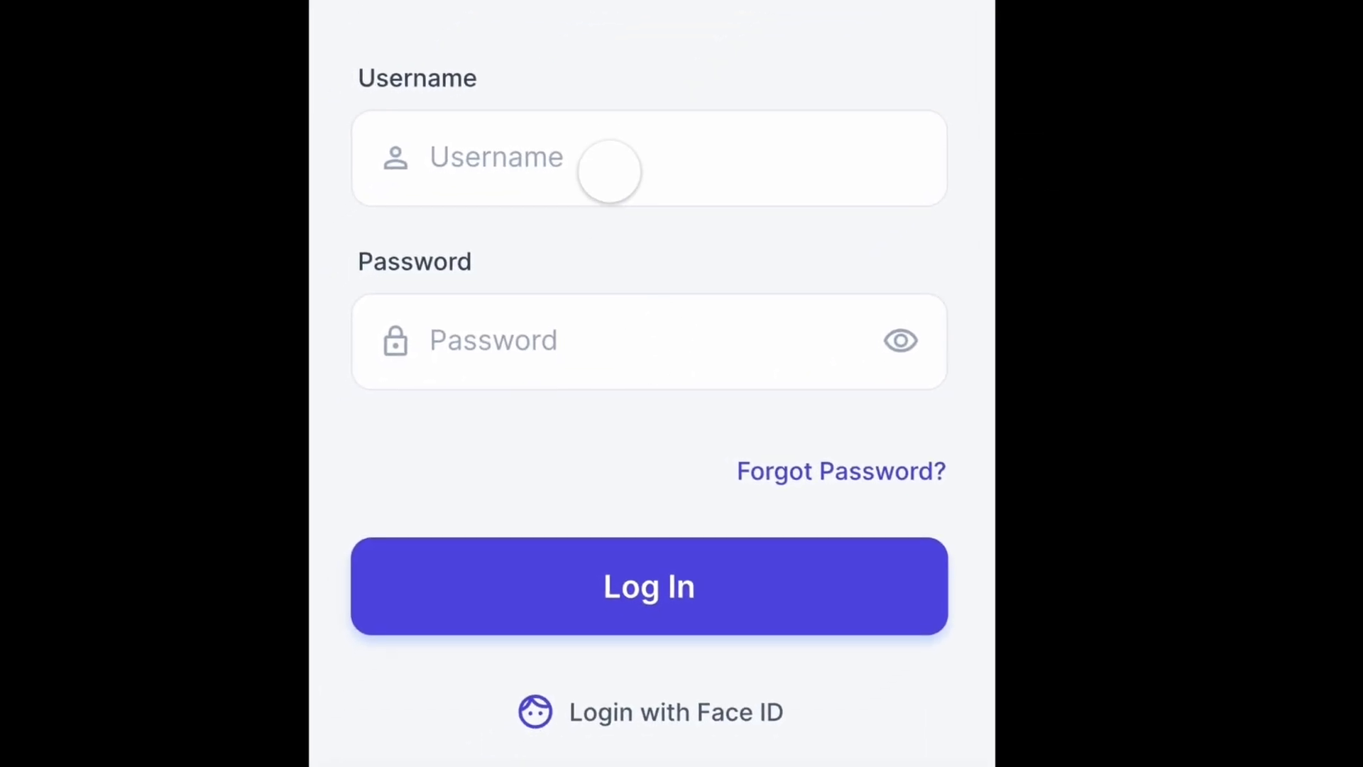
click(97, 607)
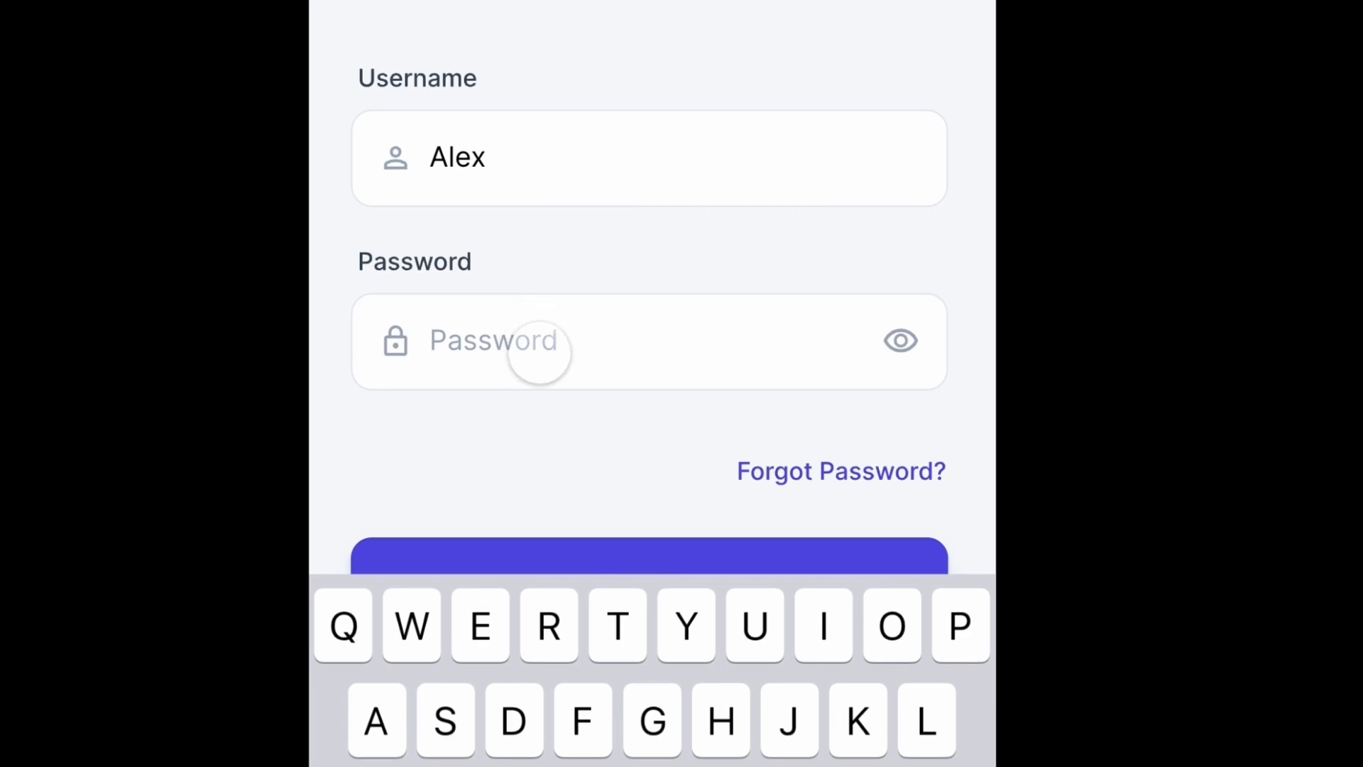
click(551, 422)
click(621, 584)
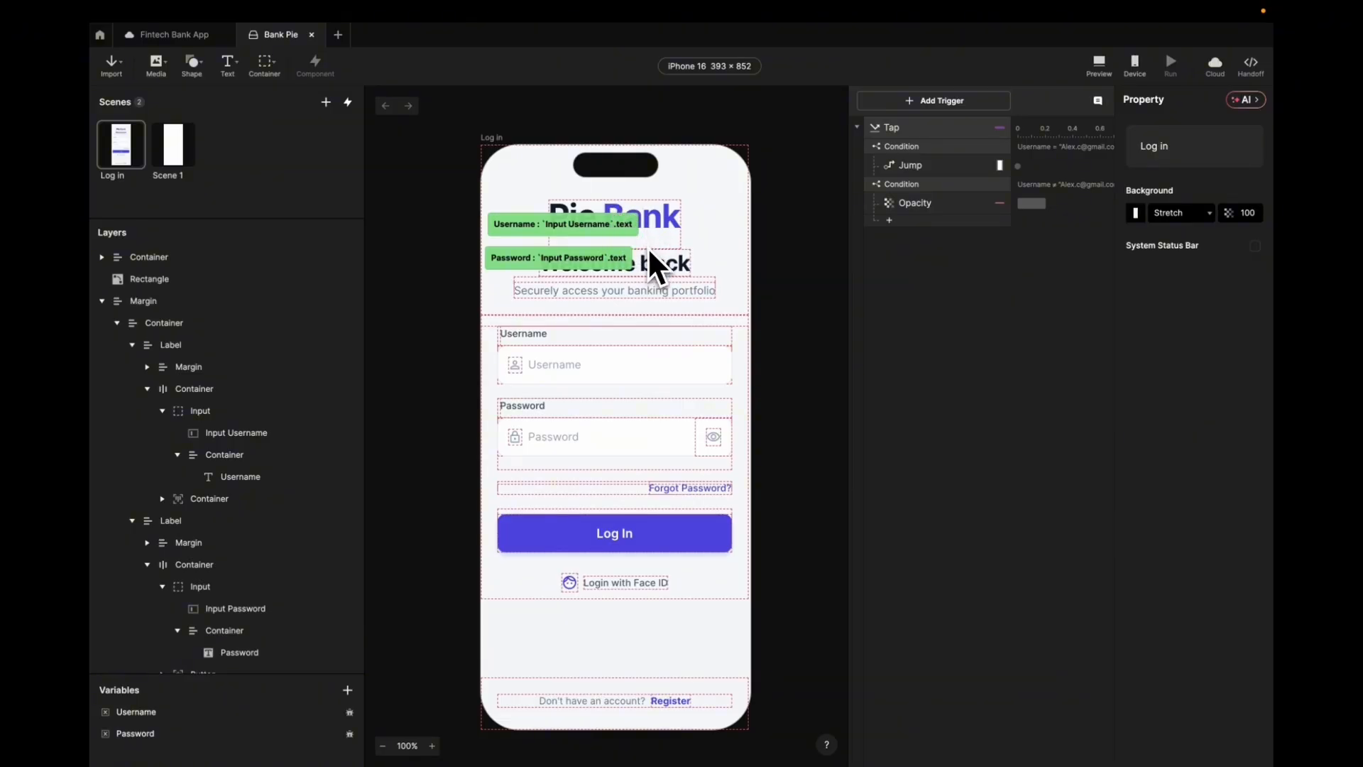
- Add a Tap trigger named Tap Face ID to the Login with Face ID button
click(615, 586)
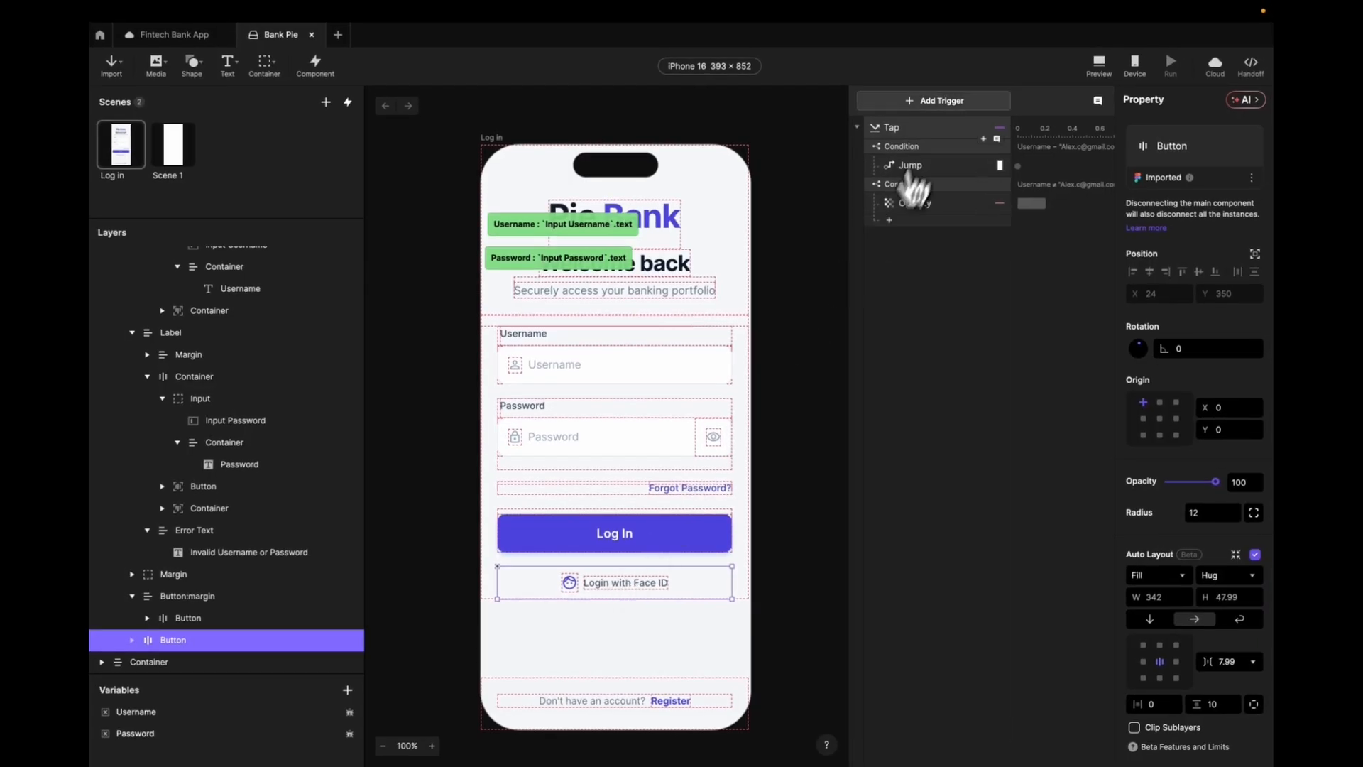
click(934, 100)
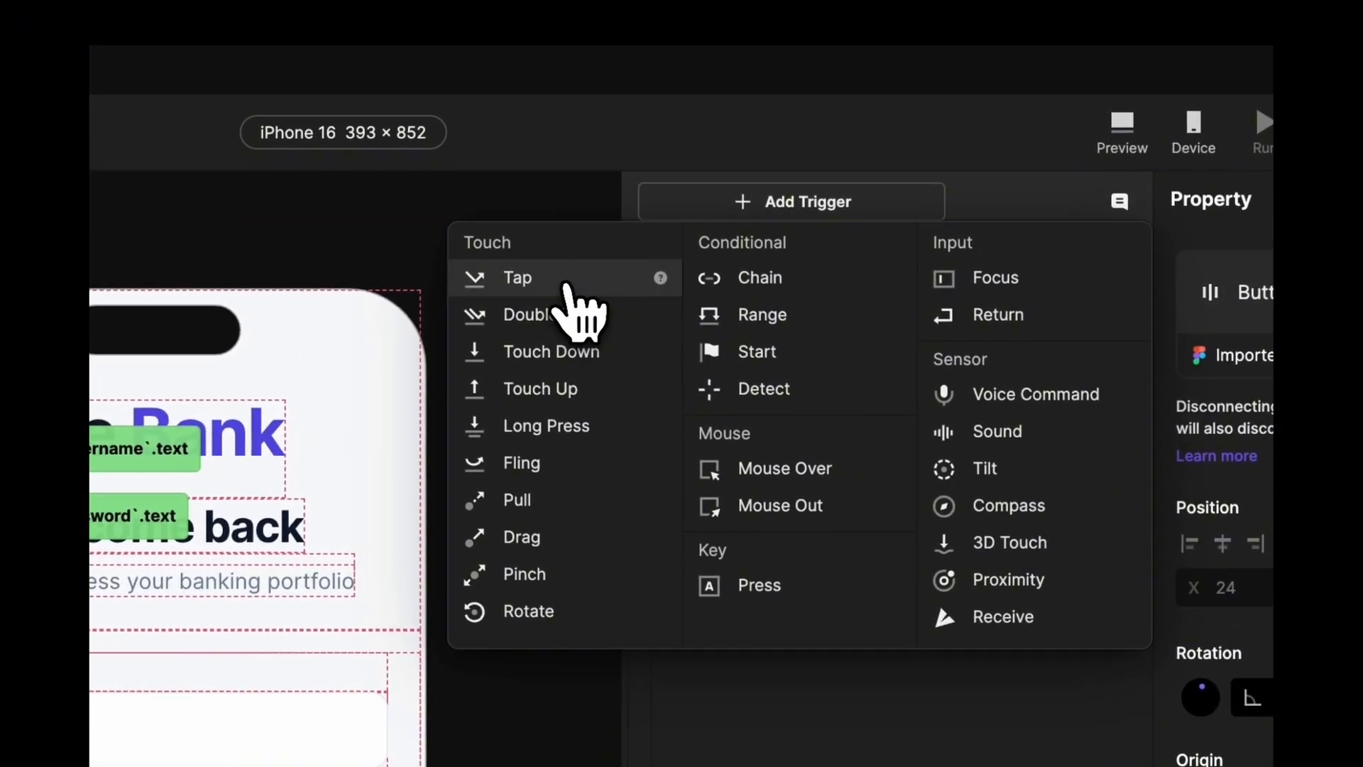
click(566, 285)
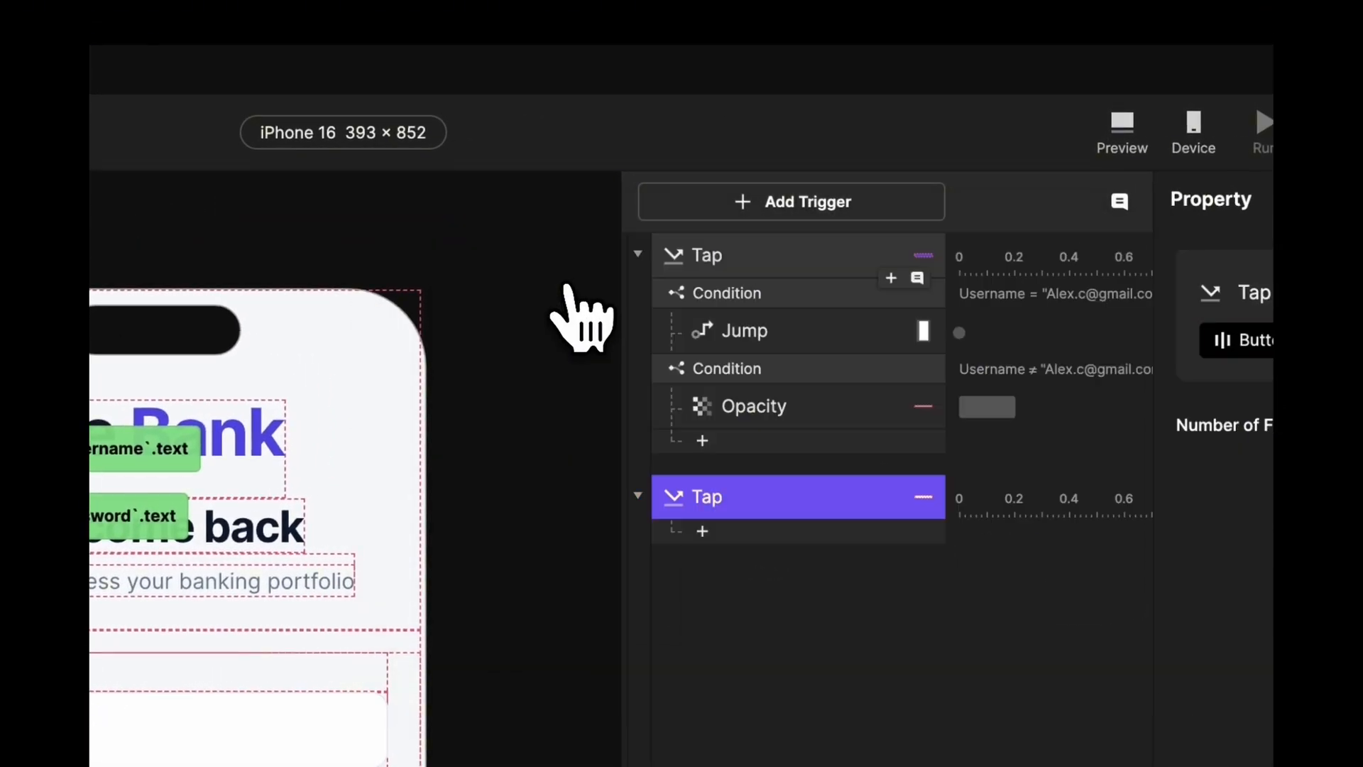
double_click(743, 470)
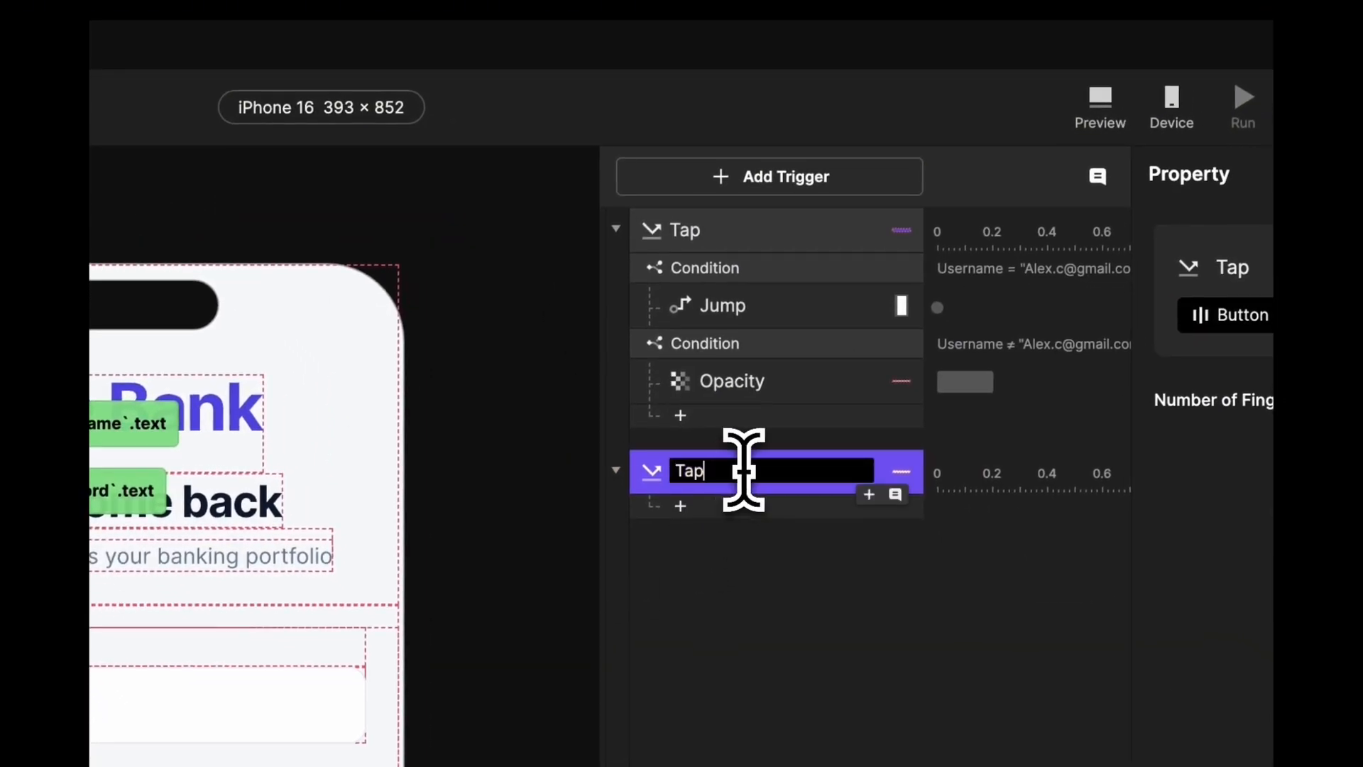
key(Return)
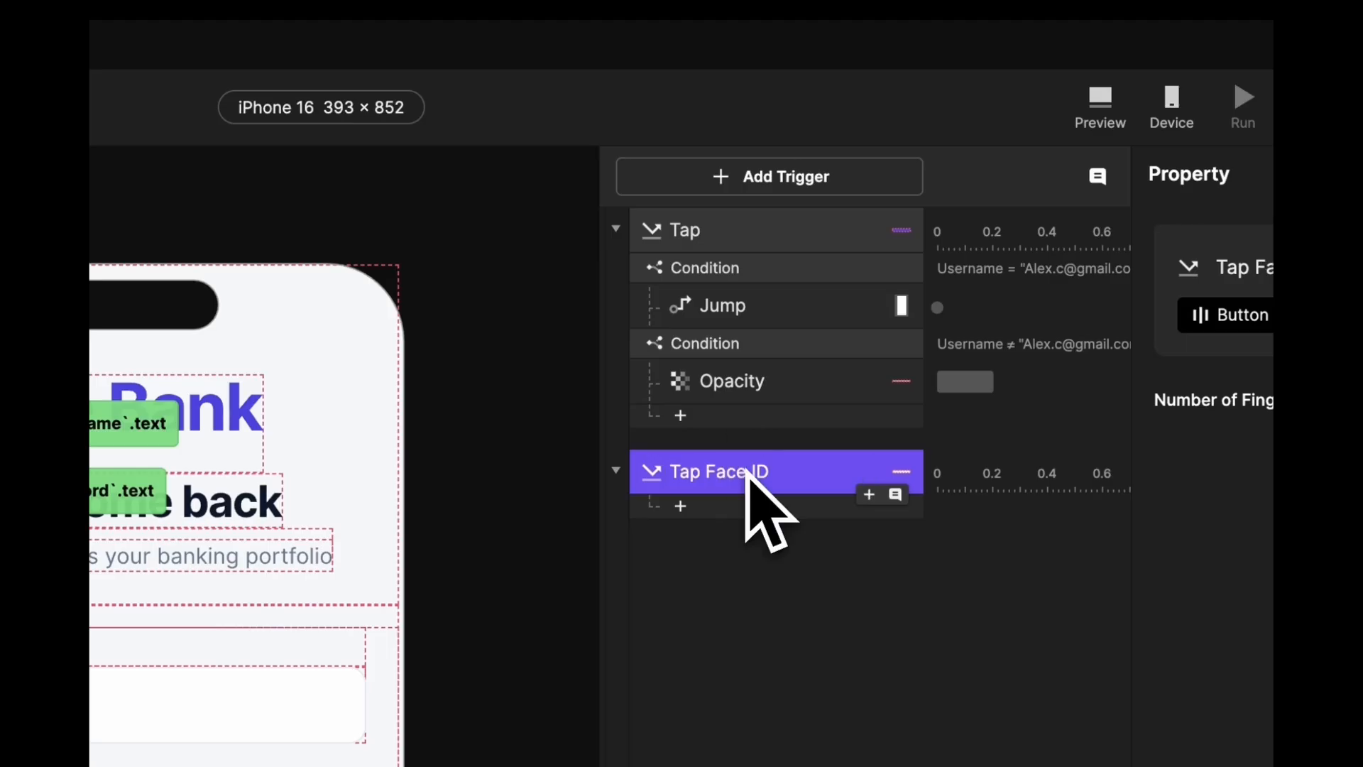
- Rename the first tap trigger to Tap Log In and select Tap Face ID
double_click(780, 238)
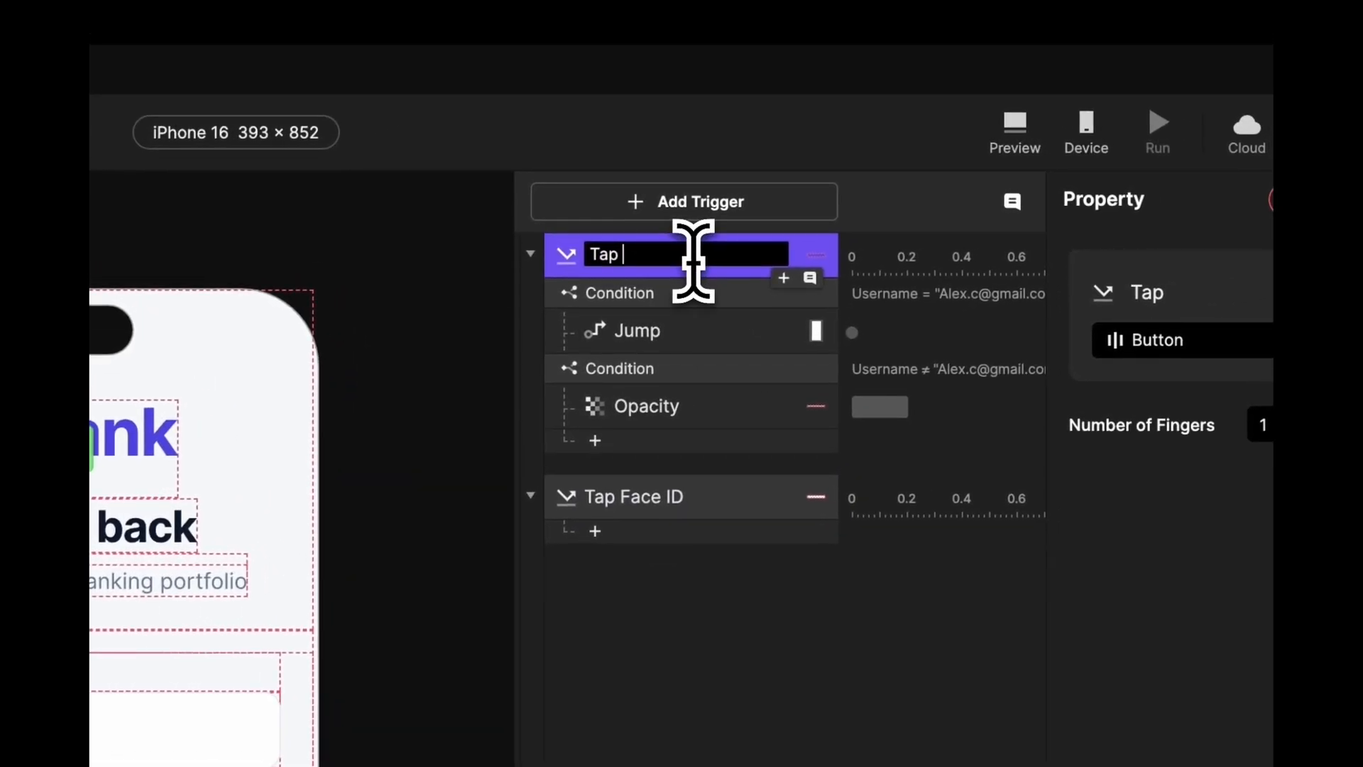
key(Return)
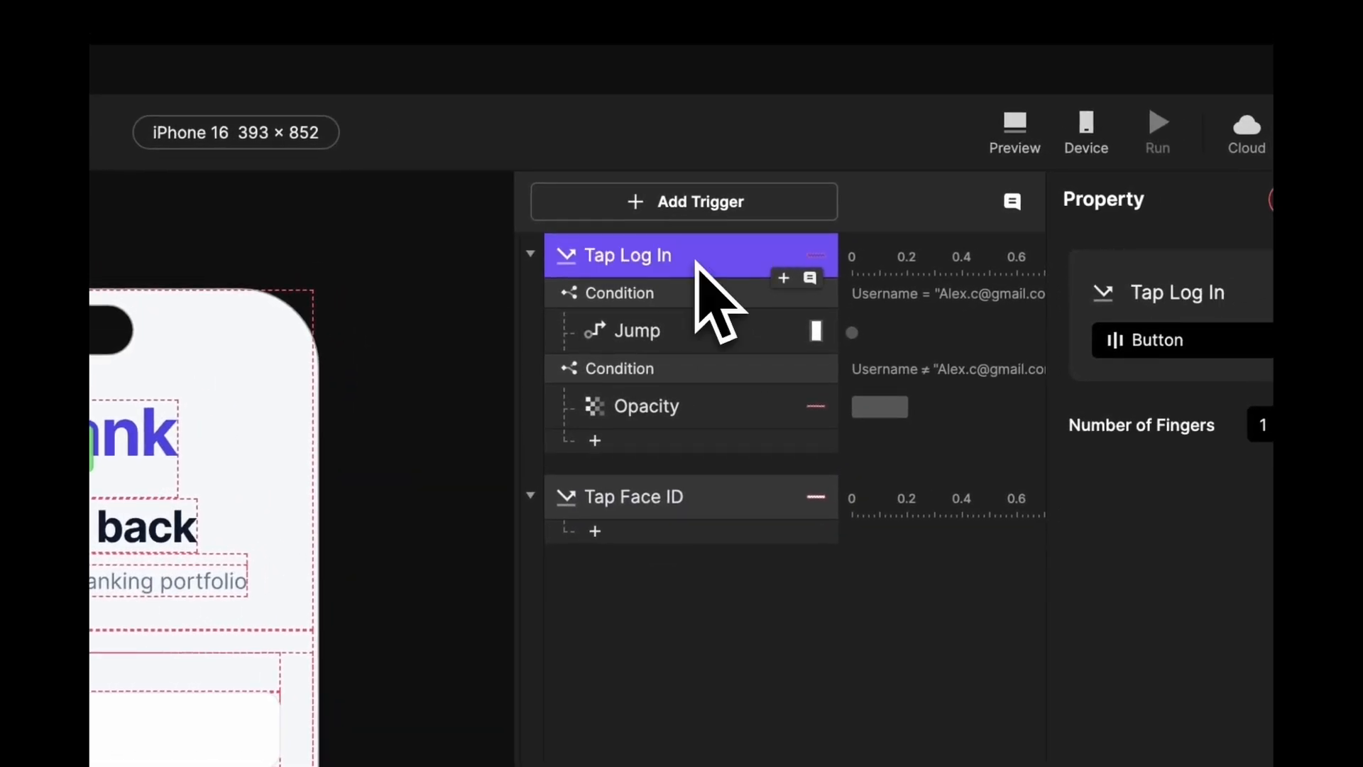
click(649, 499)
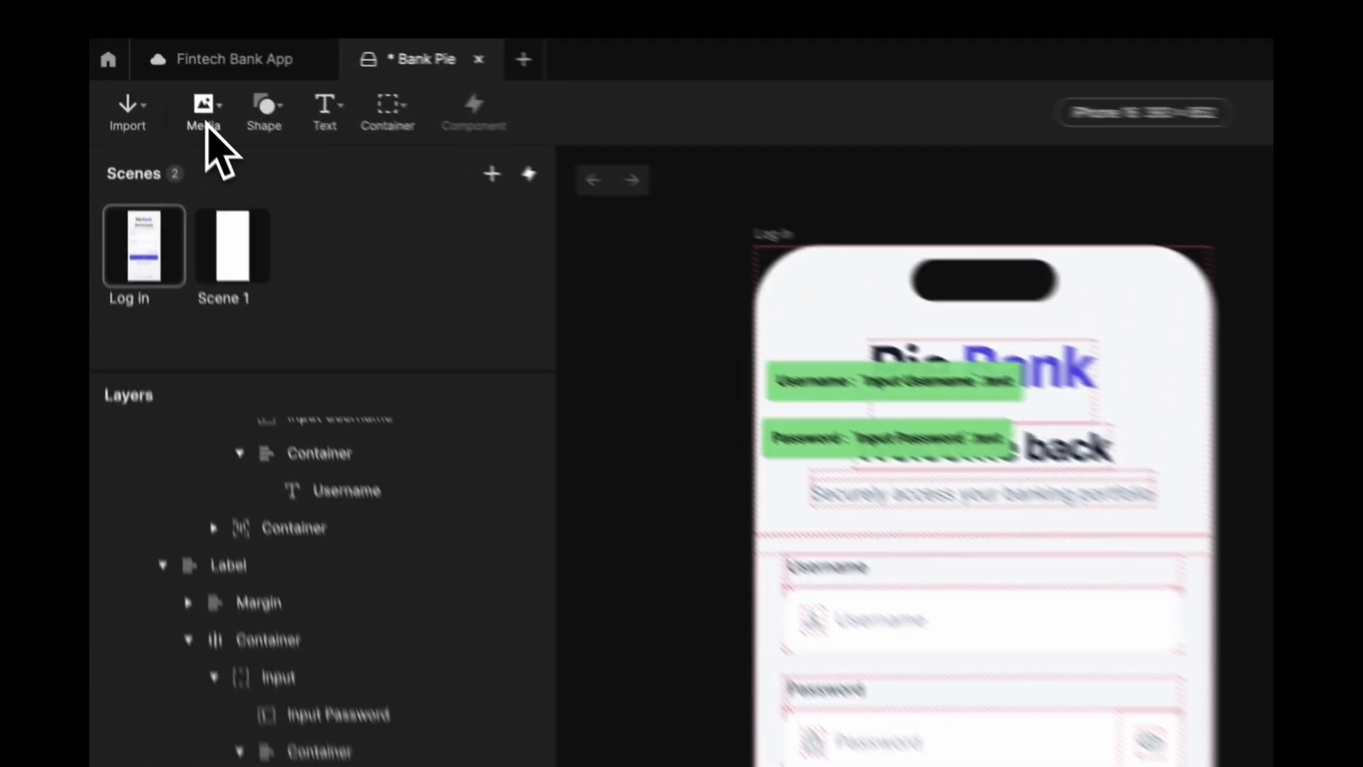
- Add a Lottie layer to the Log In screen, enlarged and moved lower
click(156, 62)
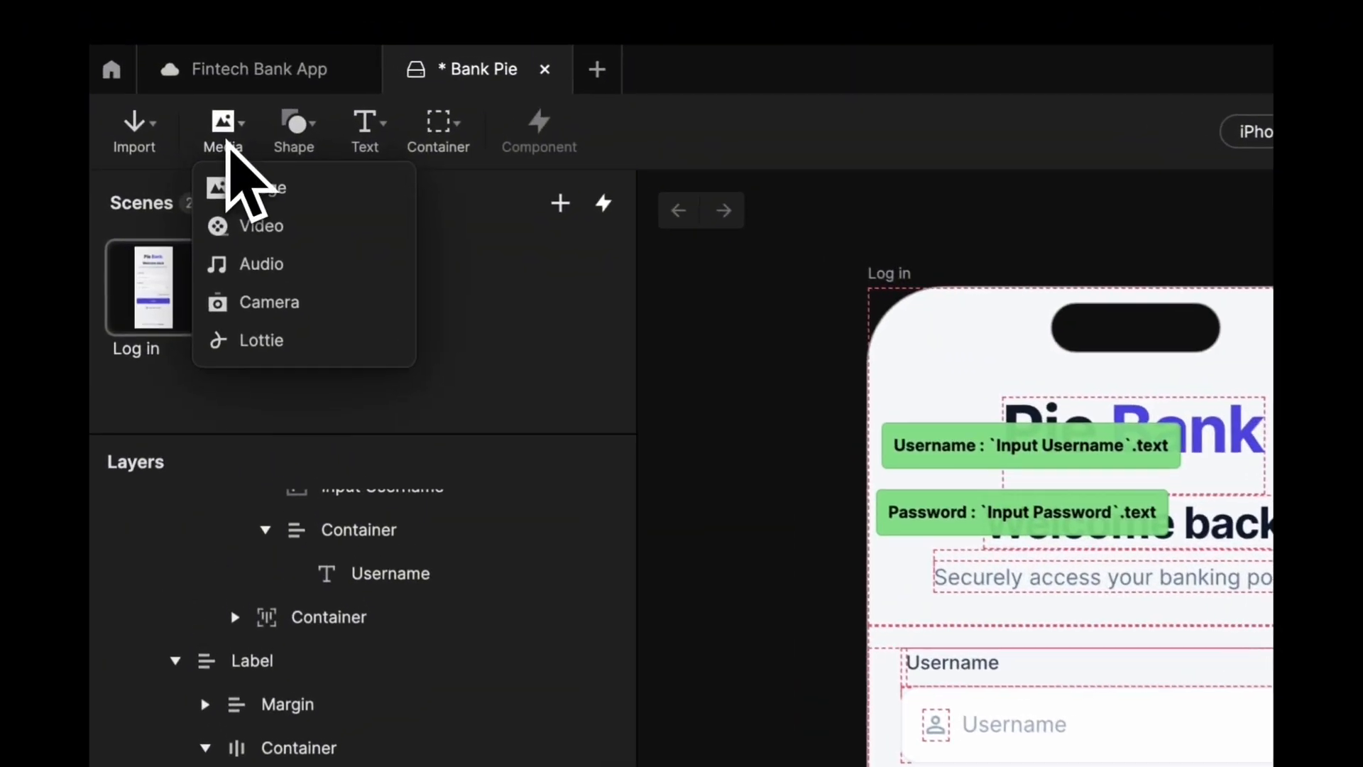
click(316, 349)
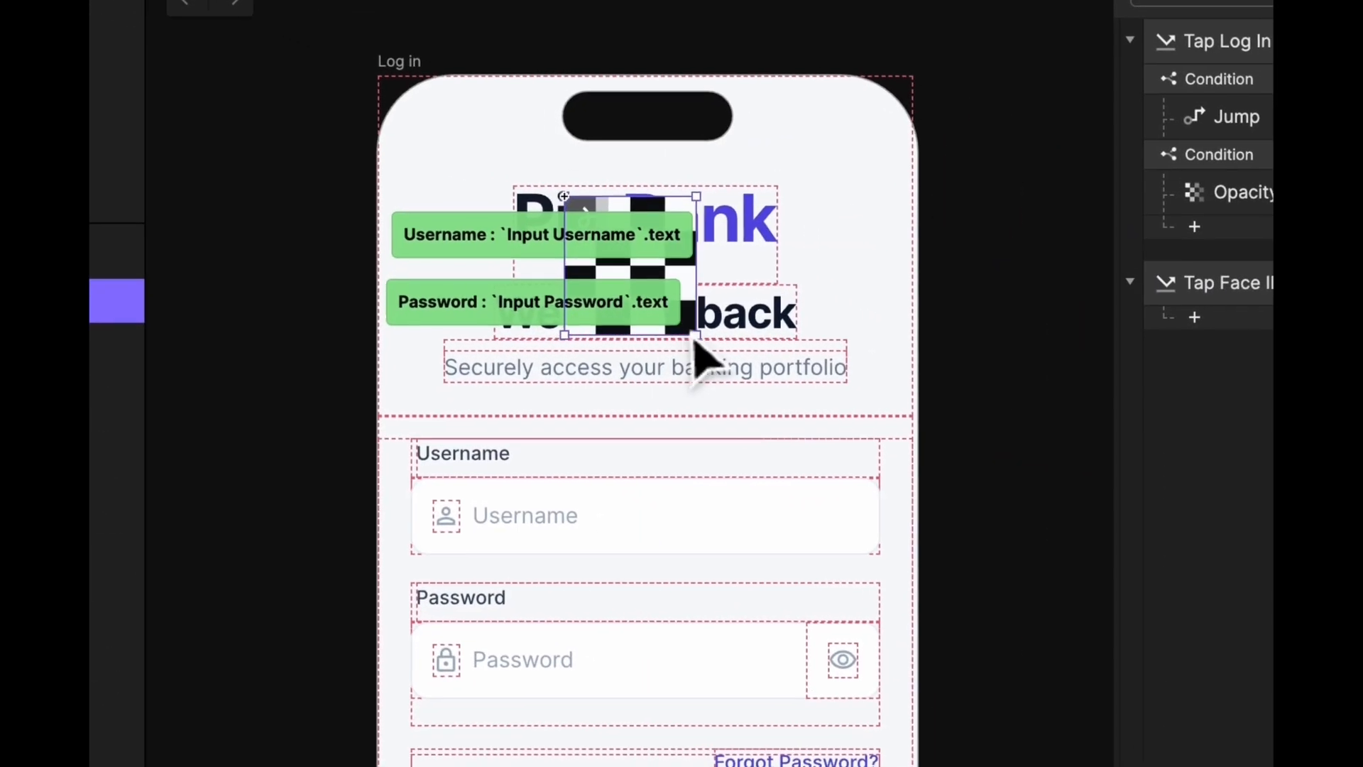
drag(695, 336, 762, 395)
drag(718, 308, 719, 469)
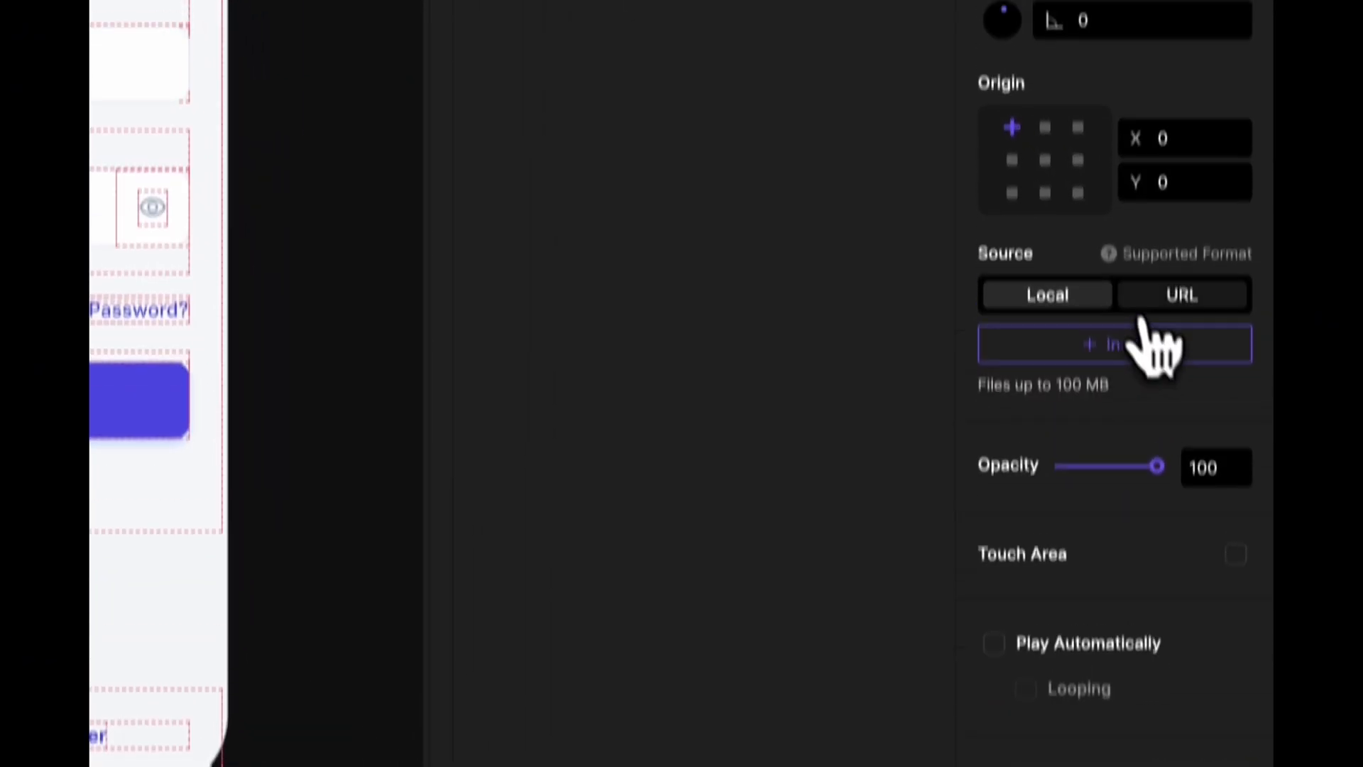
- Check the Lottie's URL and Local source options, then bring up the Fintech Bank App project
click(1200, 262)
click(1097, 371)
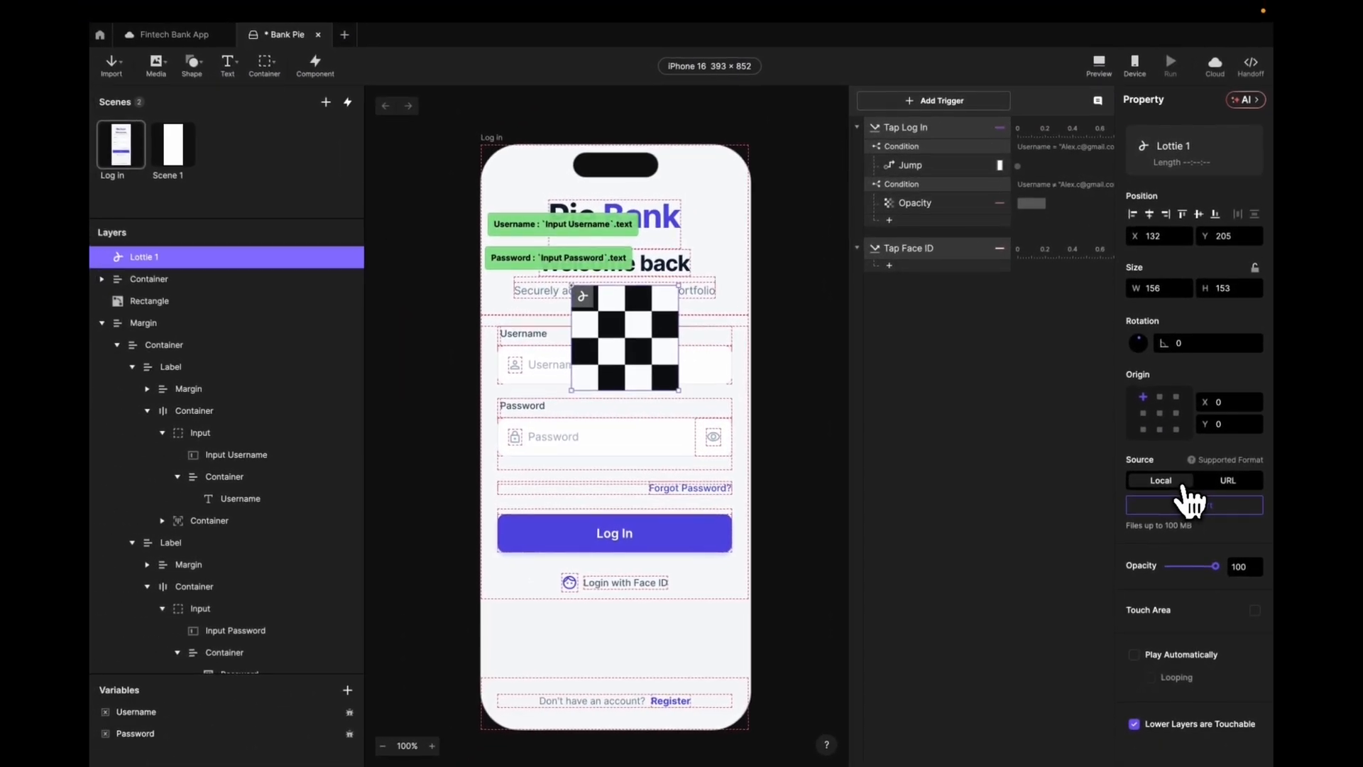
click(189, 37)
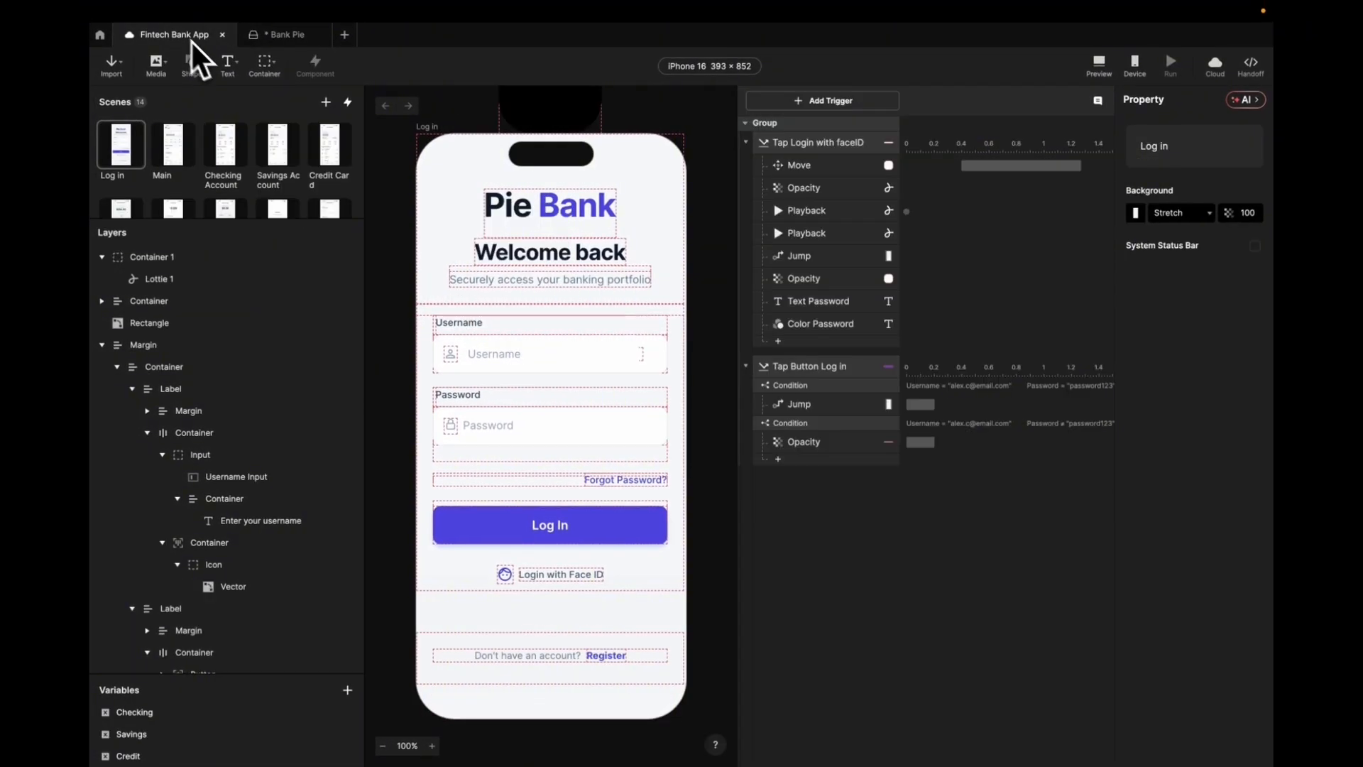
- Copy Container 1 from Fintech Bank App and paste it into Bank Pie
scroll(470, 234, up, 3)
click(548, 139)
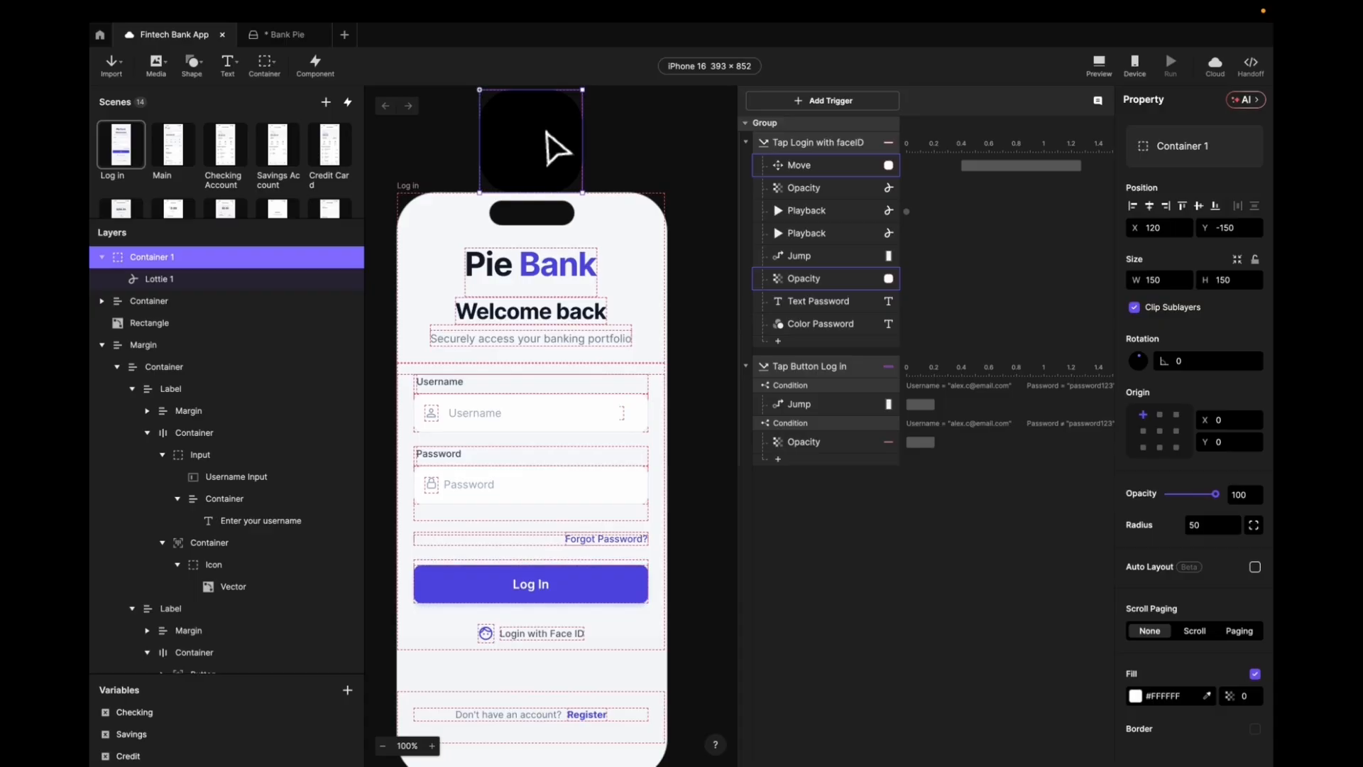
right_click(551, 136)
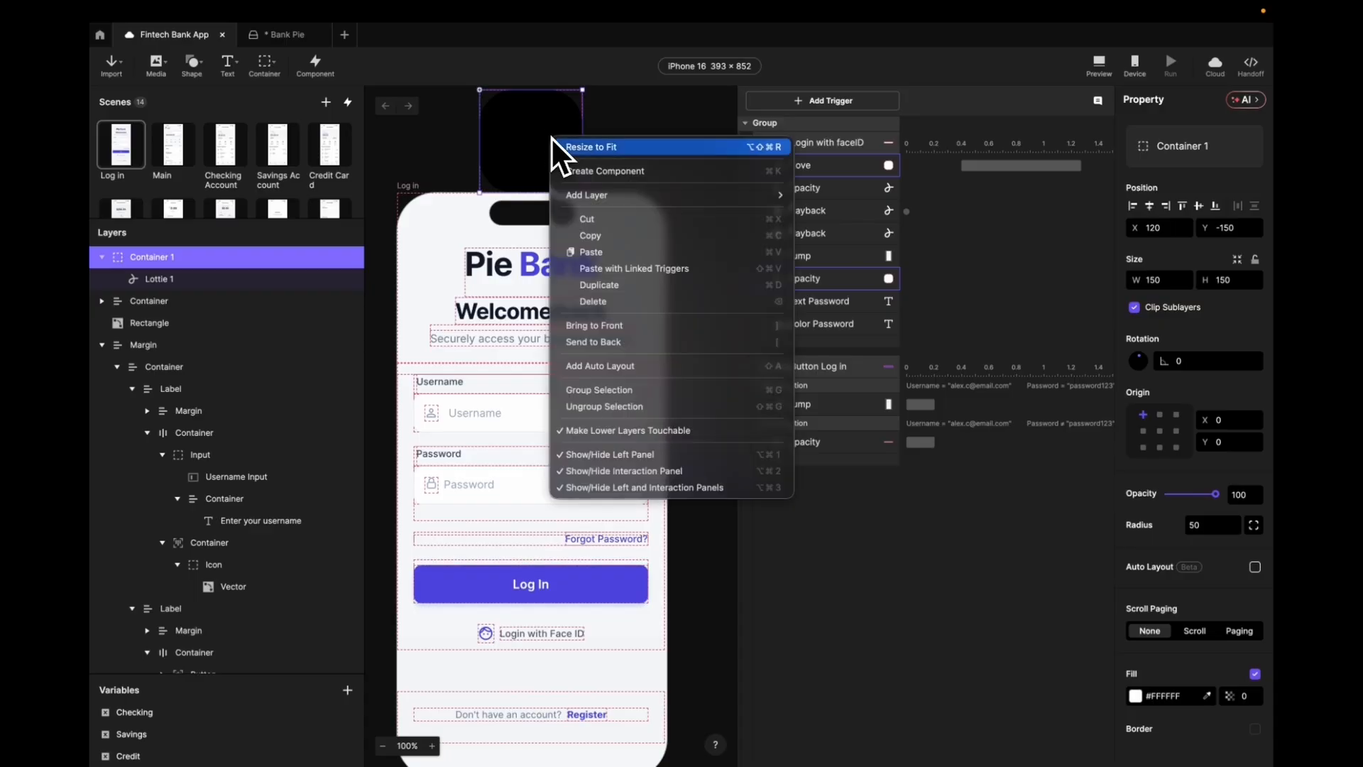
click(603, 240)
click(298, 35)
right_click(433, 186)
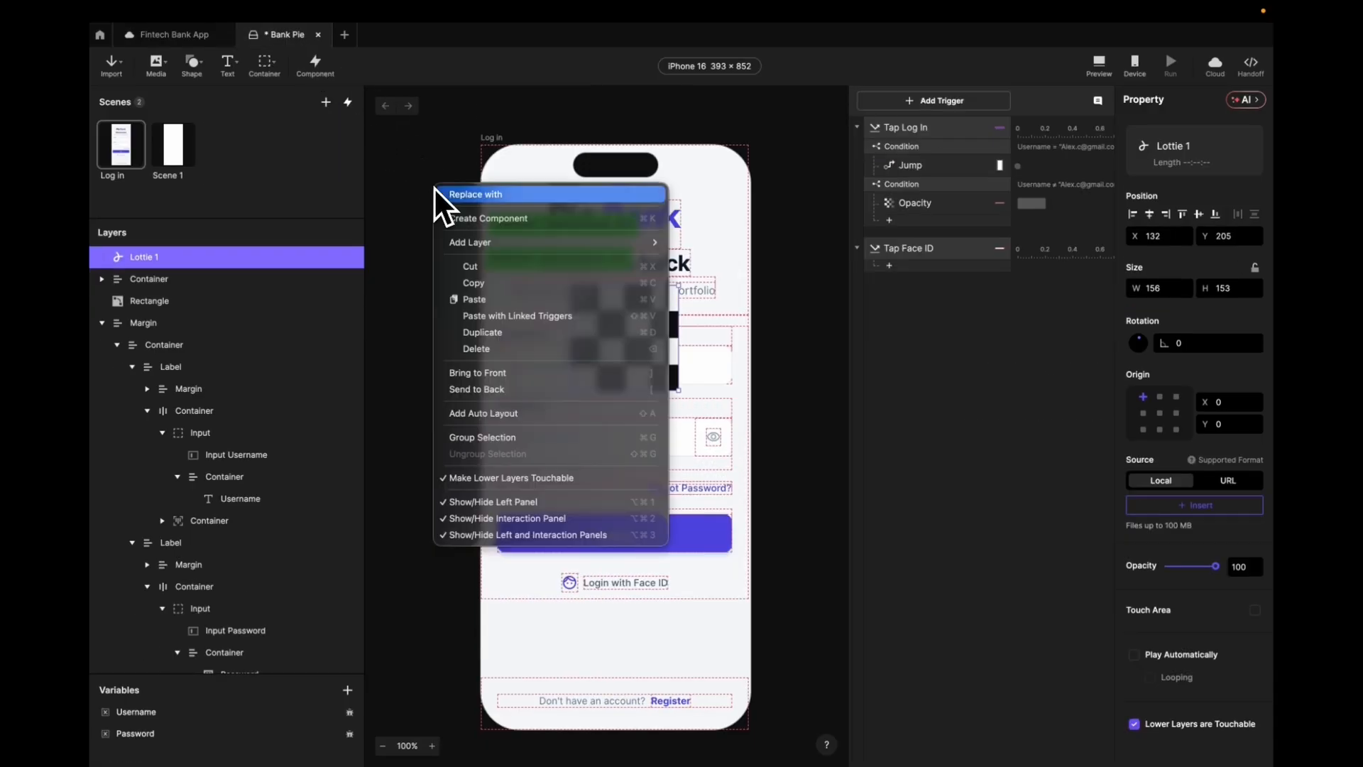
click(487, 298)
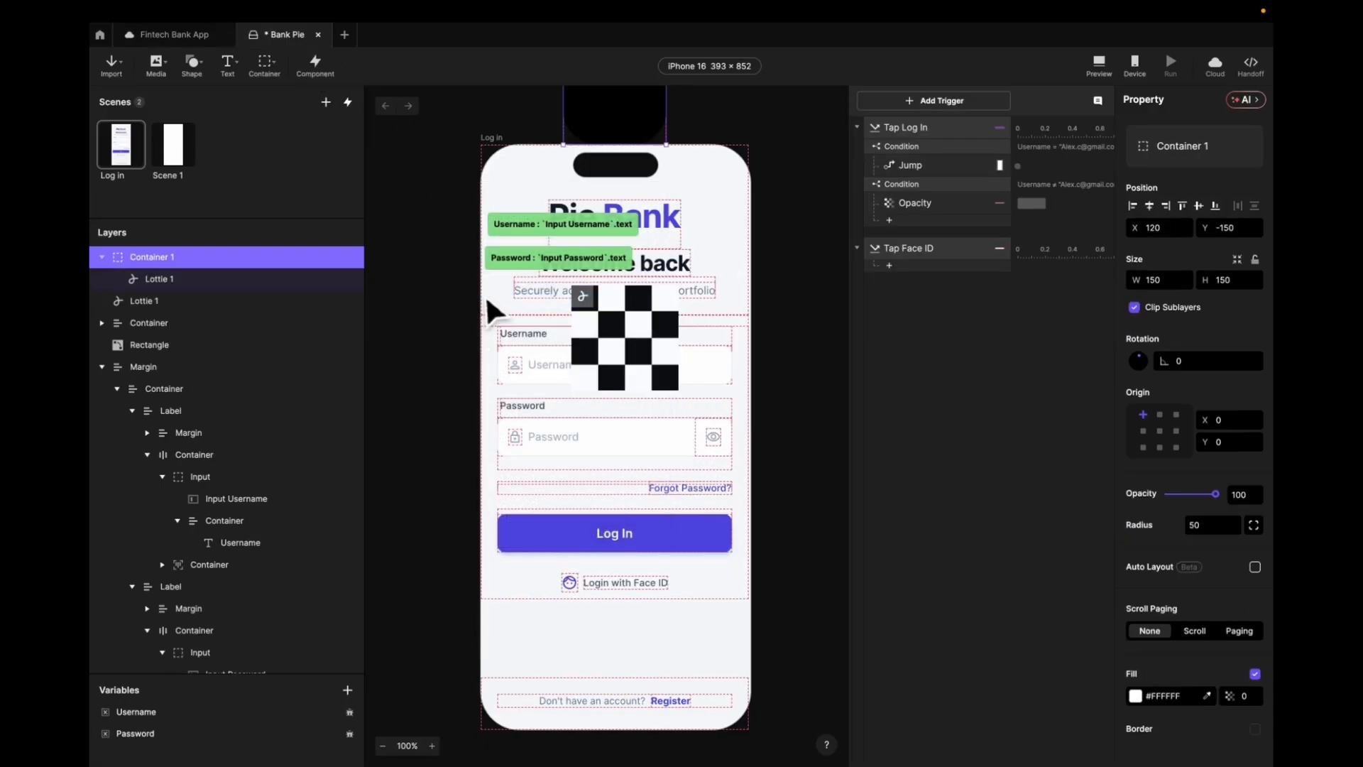
- Delete the old checkerboard placeholder Lottie 1 from the Log In screen
click(540, 258)
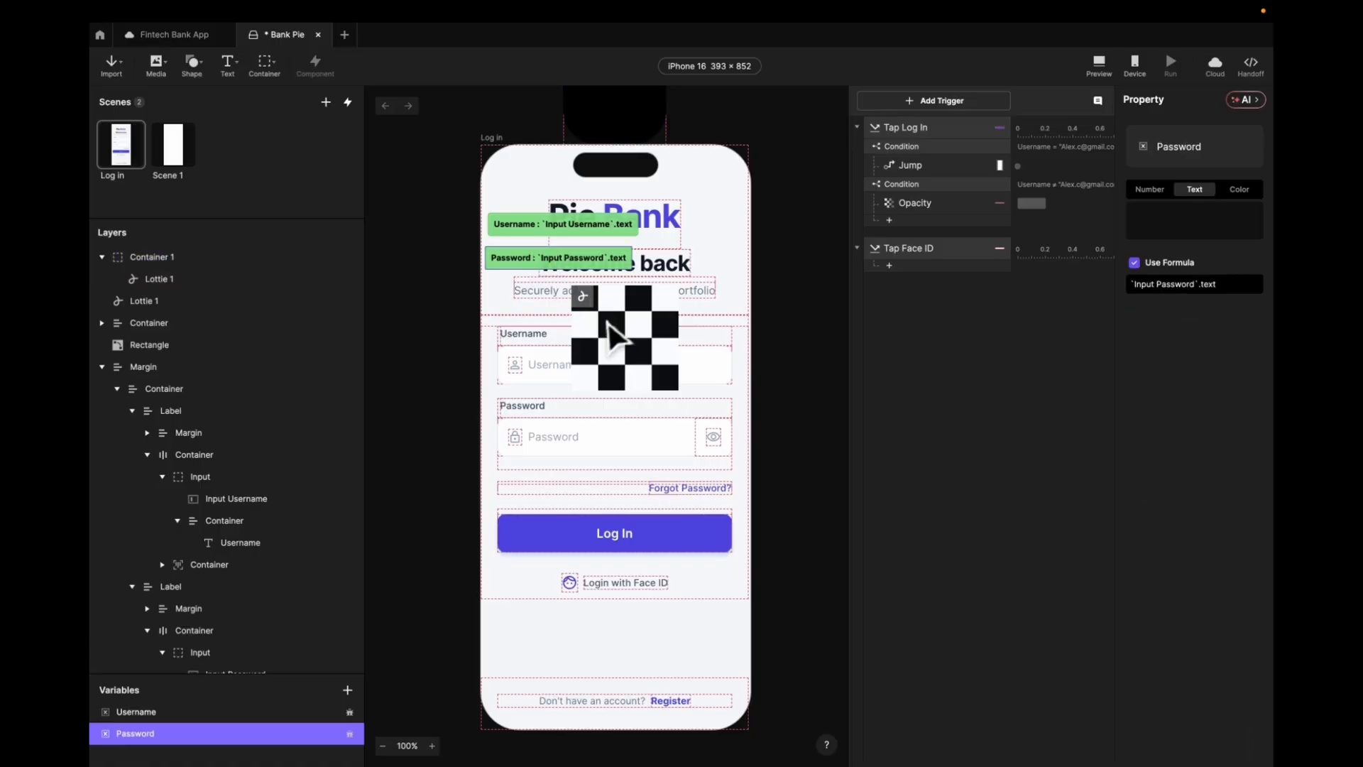
click(450, 365)
click(639, 332)
key(Delete)
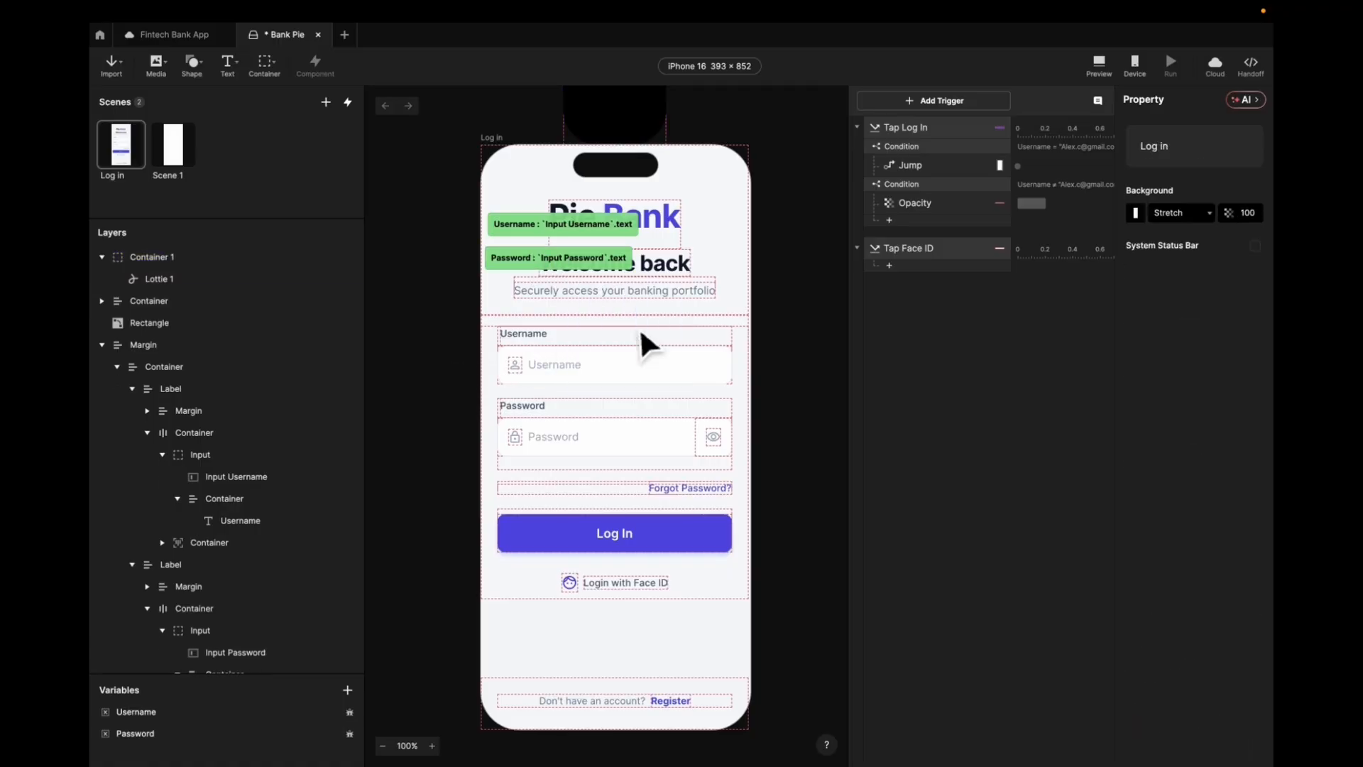
- Inspect Container 1's Lottie and test moving it onscreen, then undo to keep it above
scroll(641, 327, up, 3)
click(650, 170)
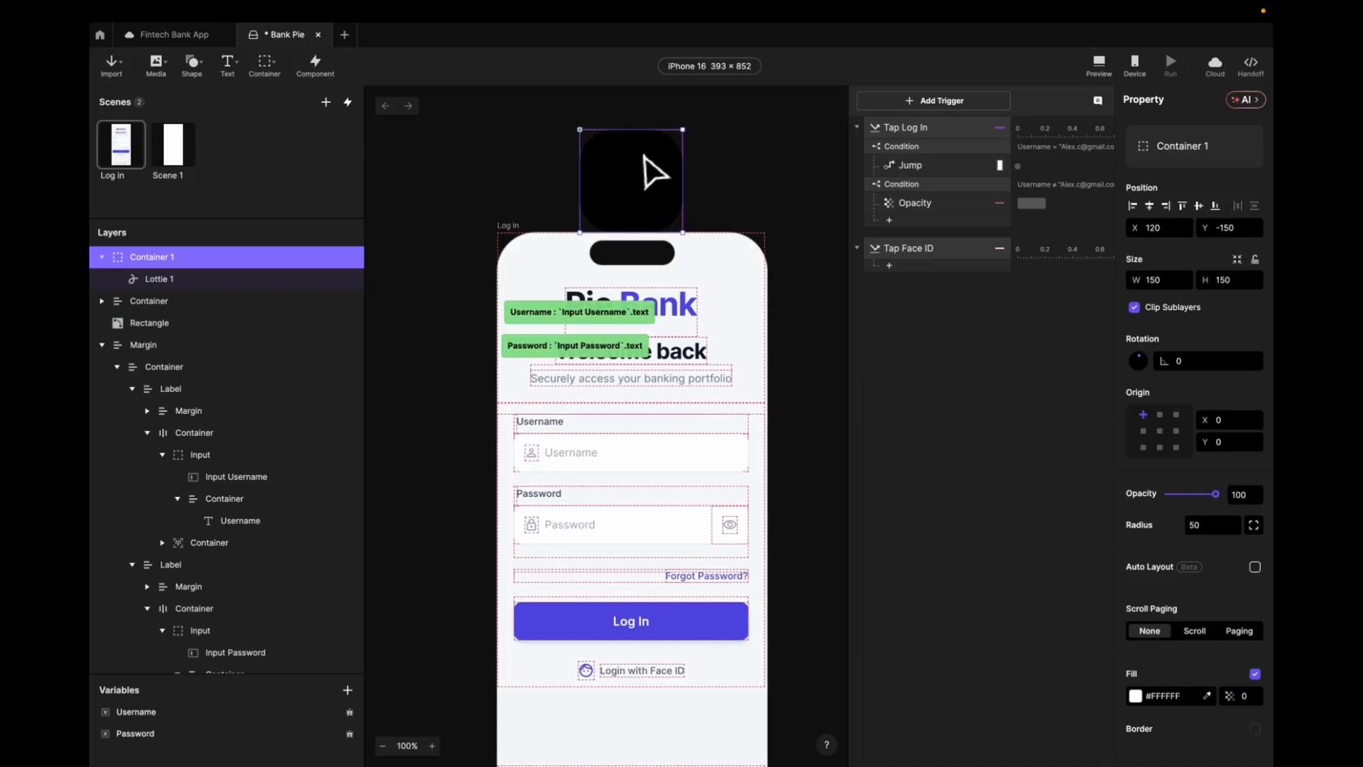
click(181, 278)
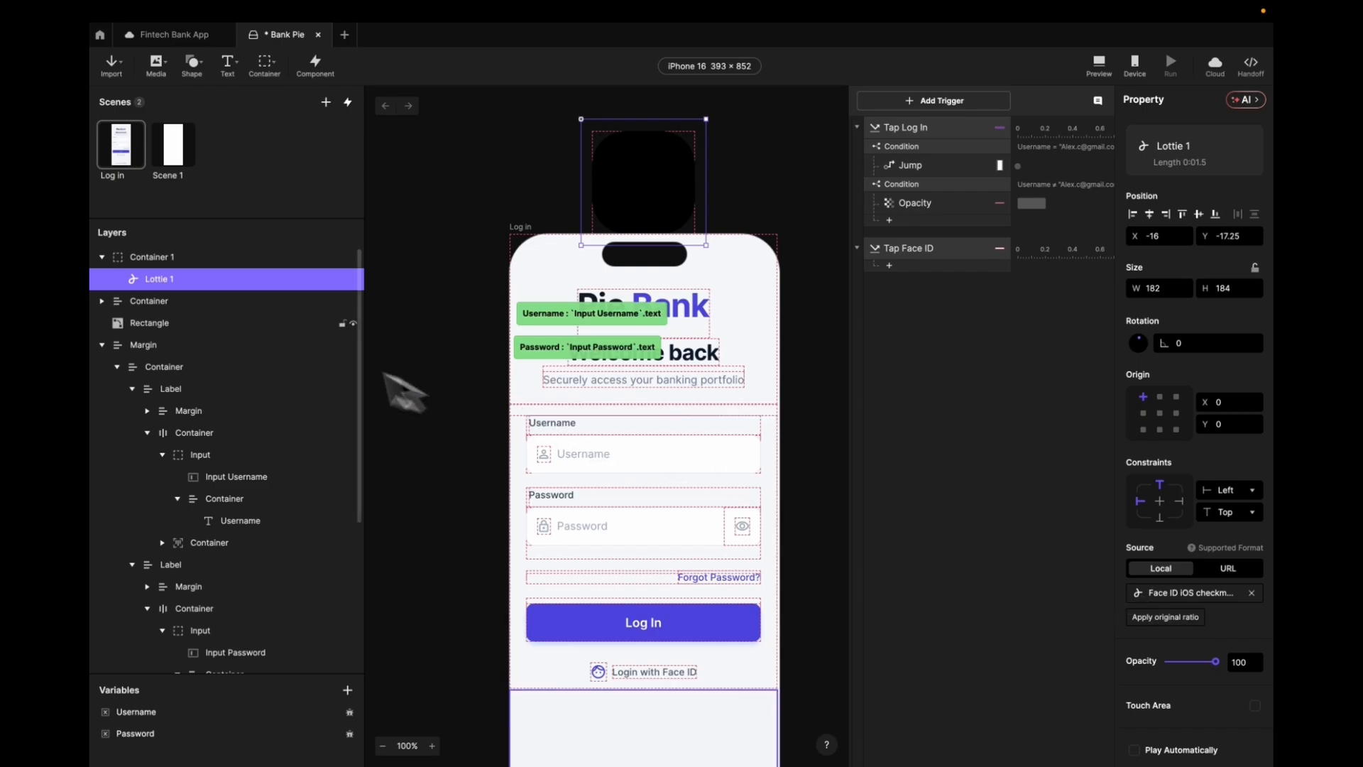
click(211, 260)
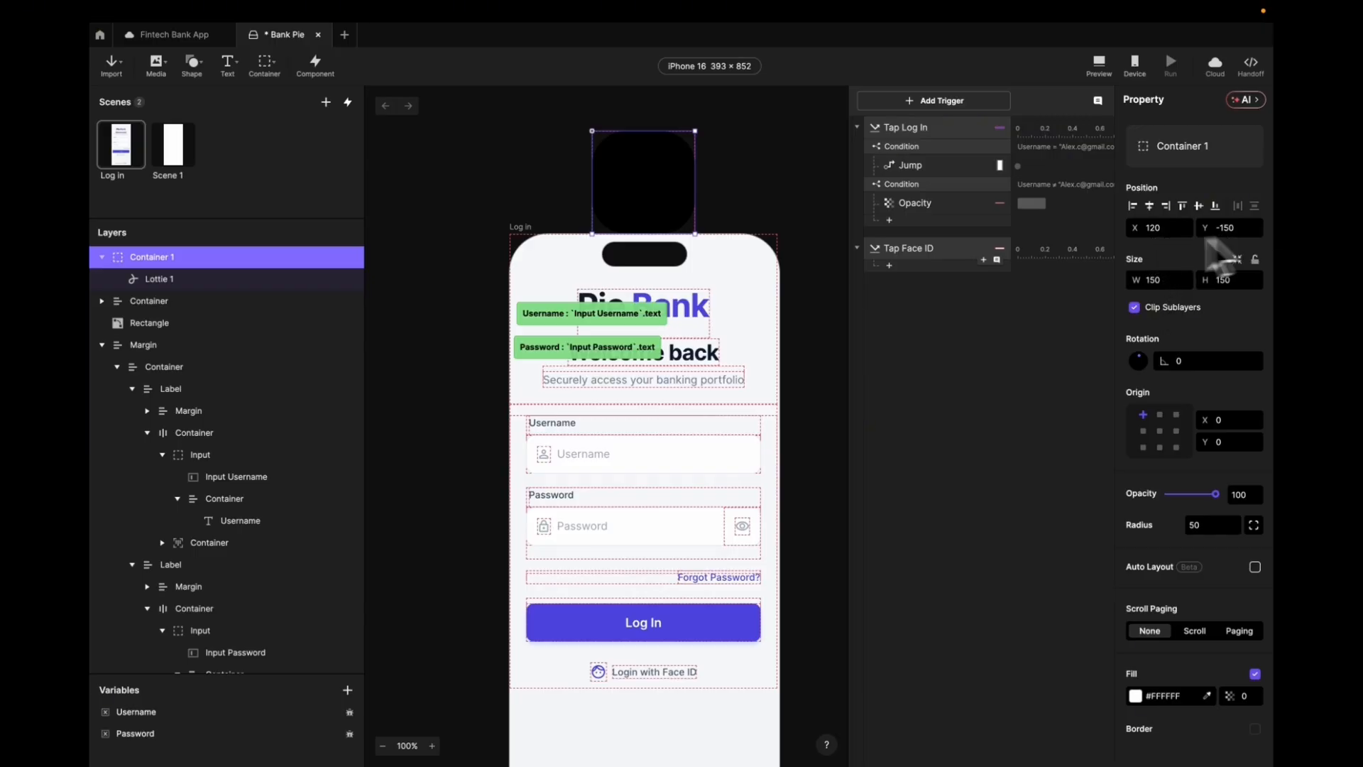
drag(648, 196, 653, 287)
click(661, 286)
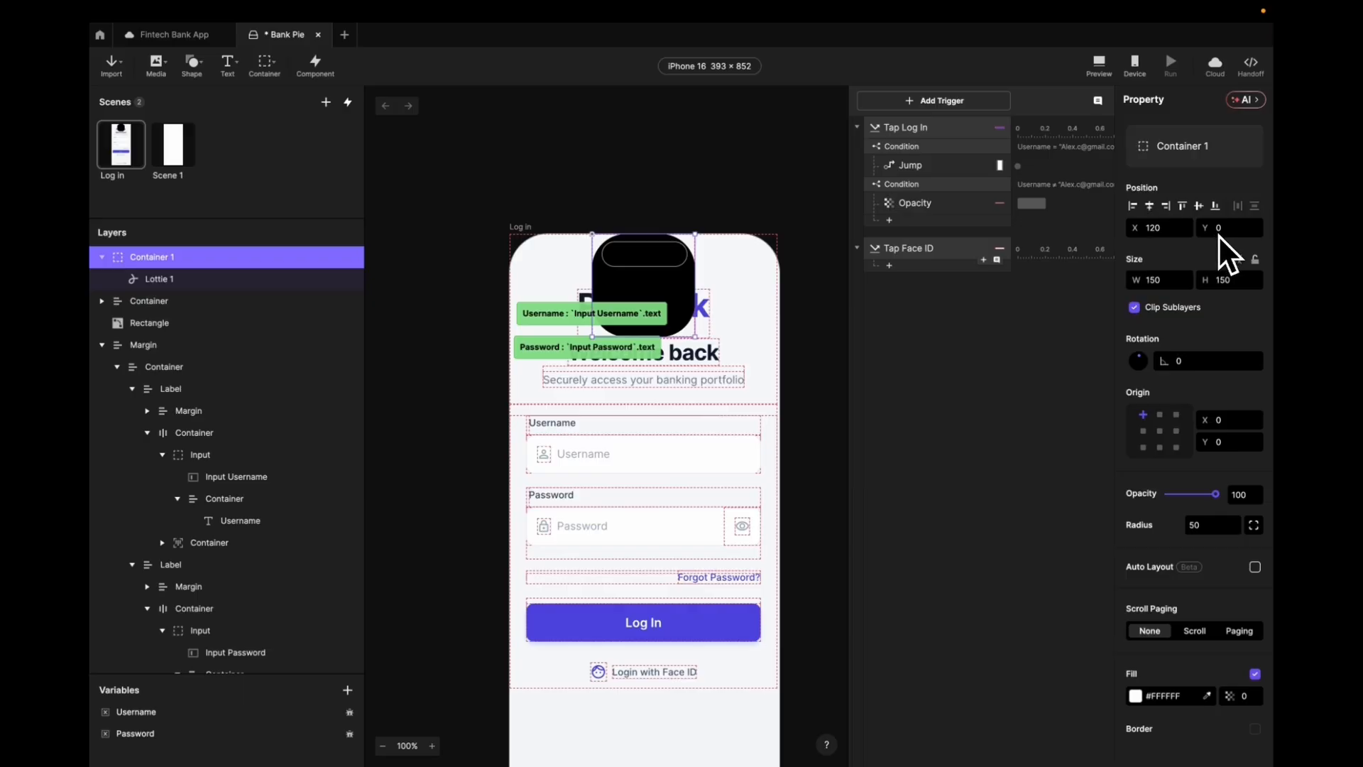
key(ctrl+z)
key(ctrl+z)
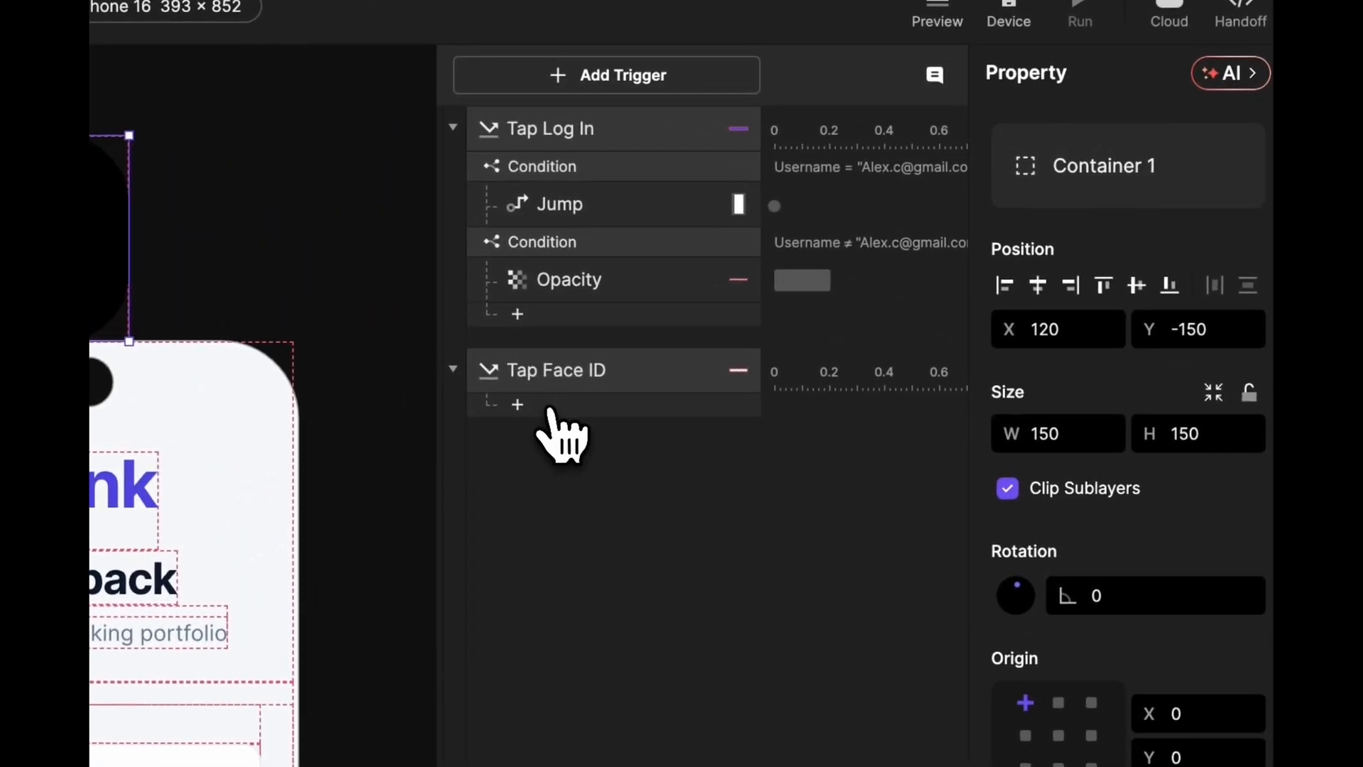
- Give Tap Face ID a Move response taking Container 1 to Y 0, plus a Playback response
click(550, 419)
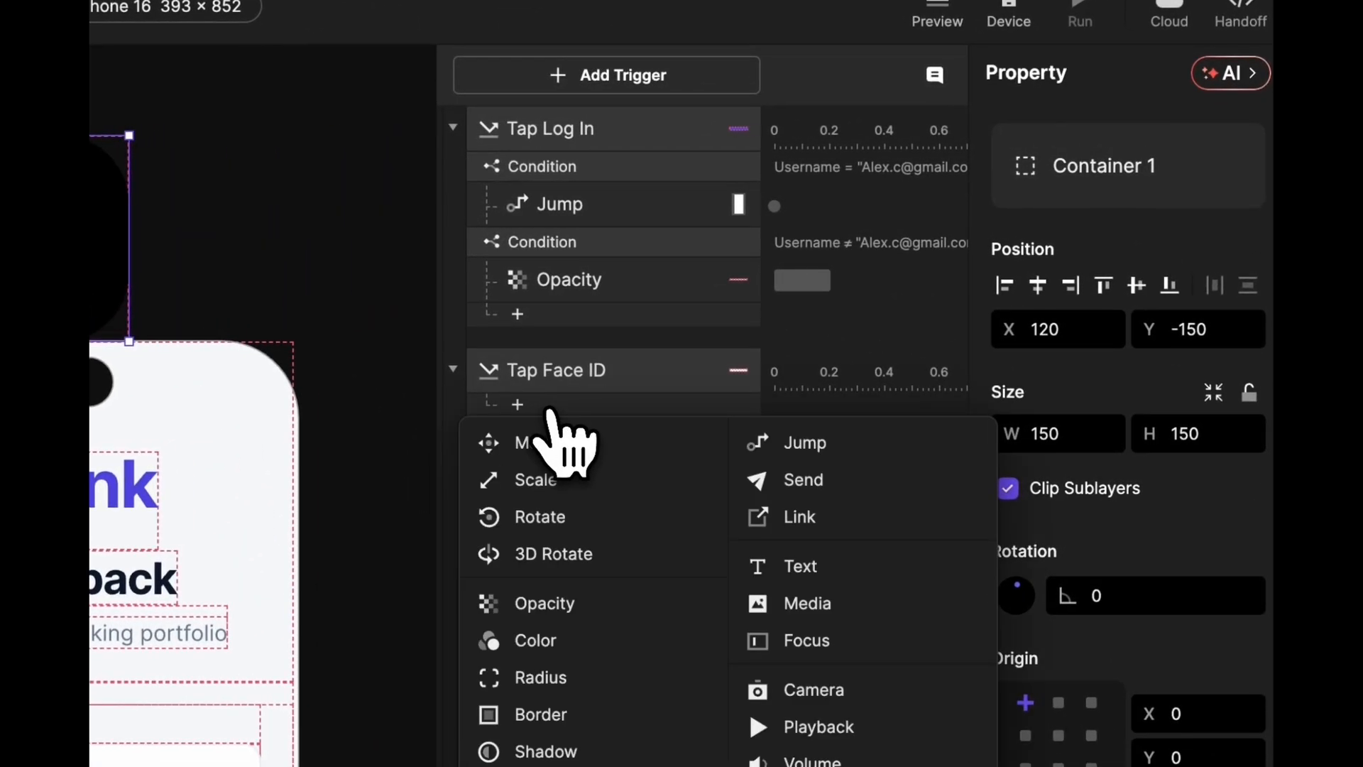
click(548, 447)
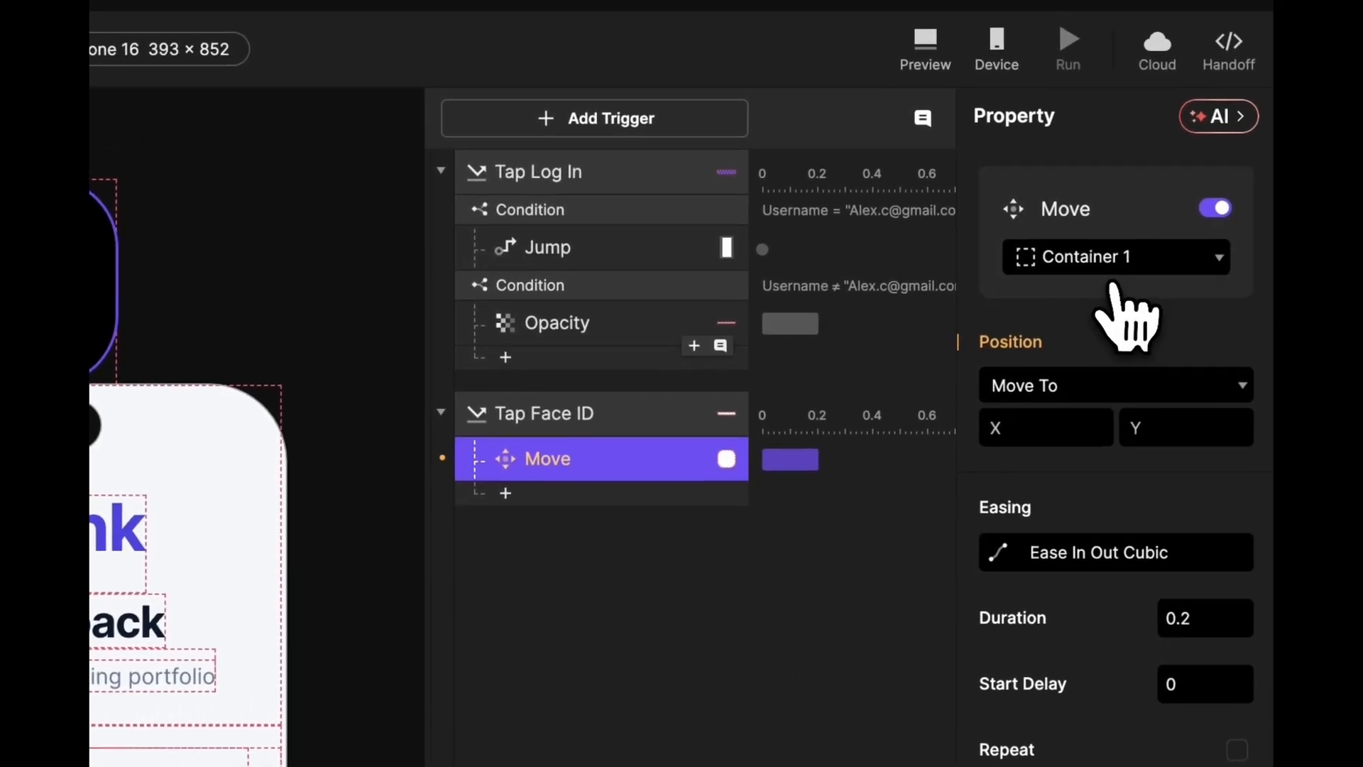
click(1181, 384)
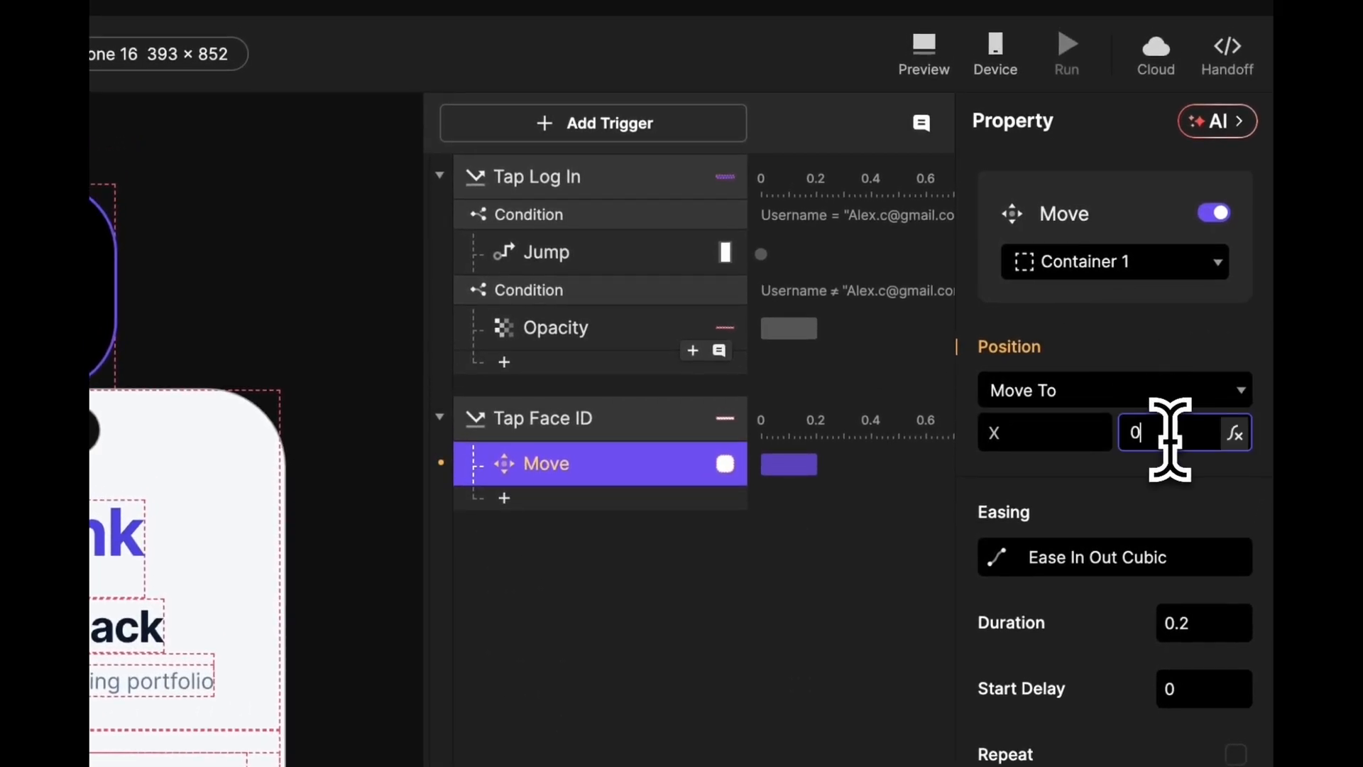
key(Return)
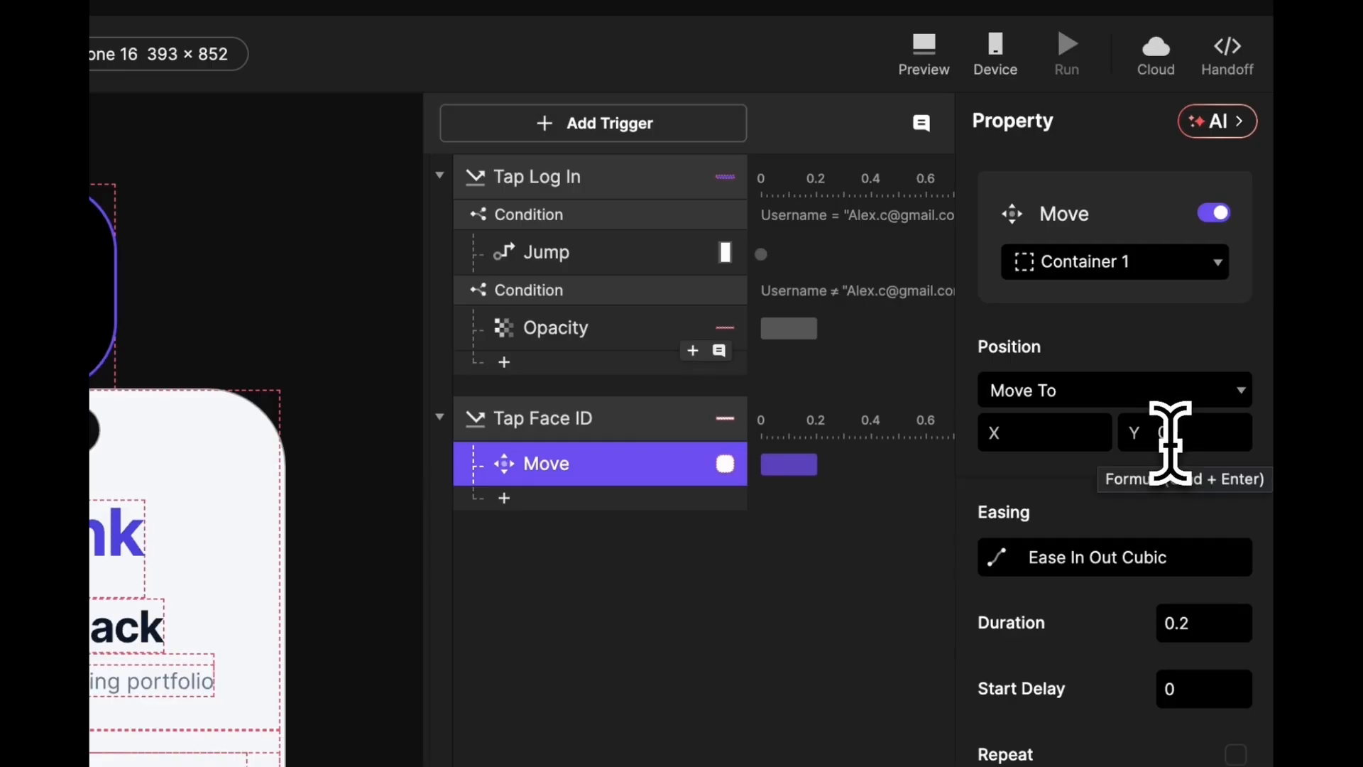
click(634, 500)
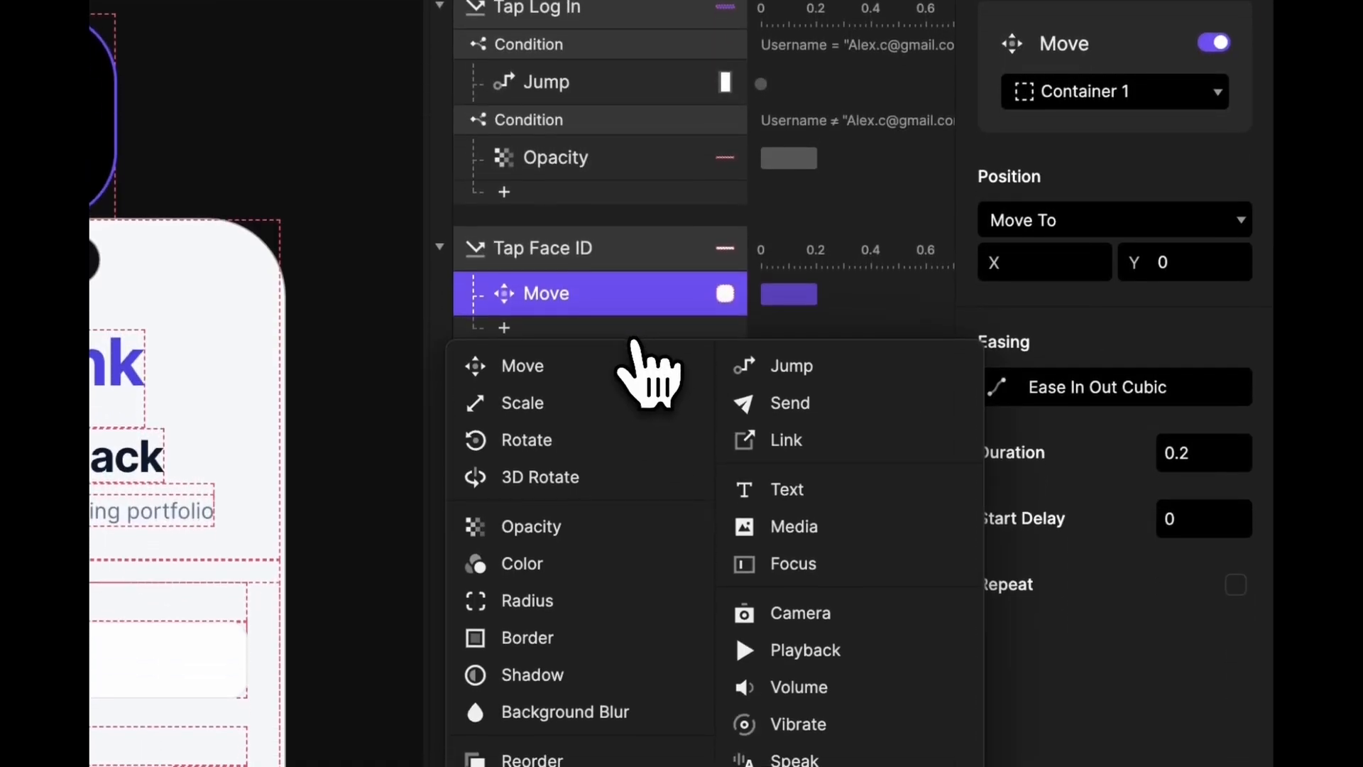
click(827, 661)
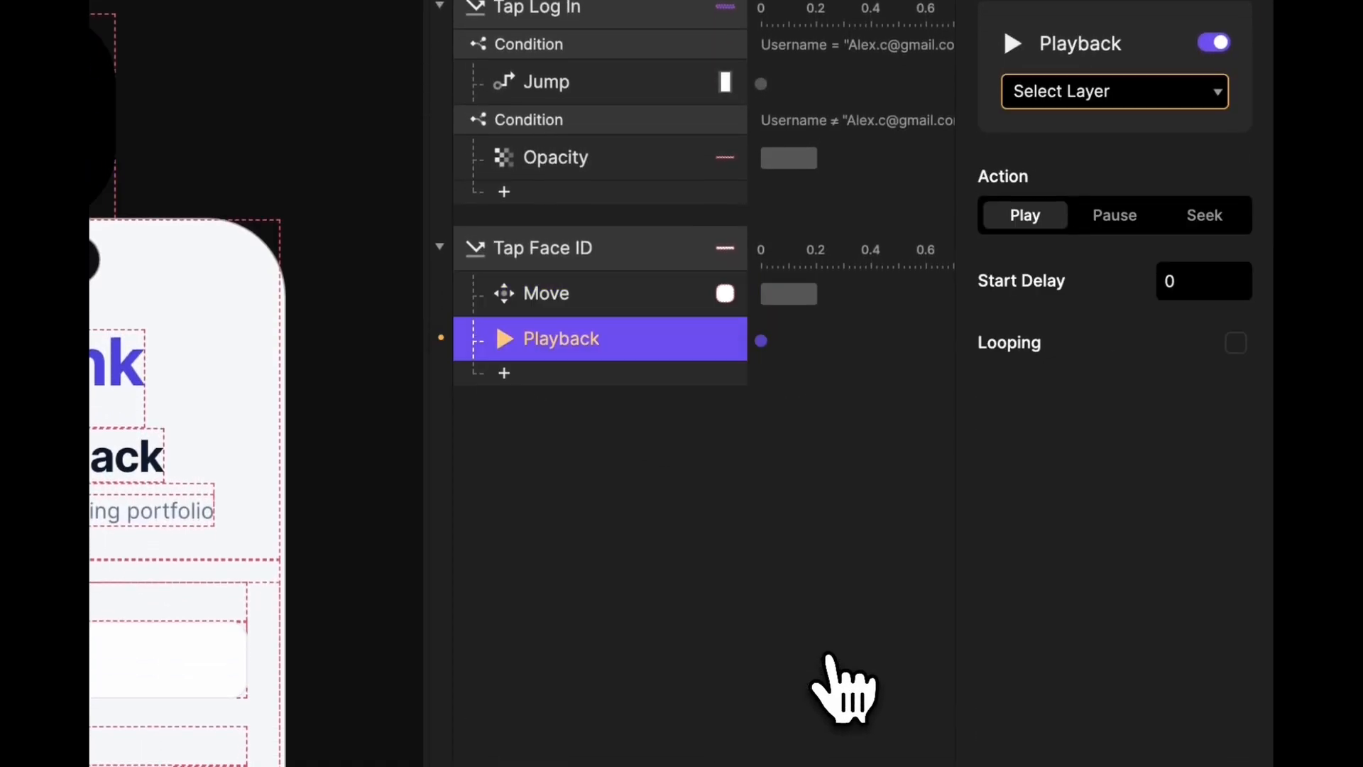
- Point the Playback response at Lottie 1 and duplicate it
click(1136, 96)
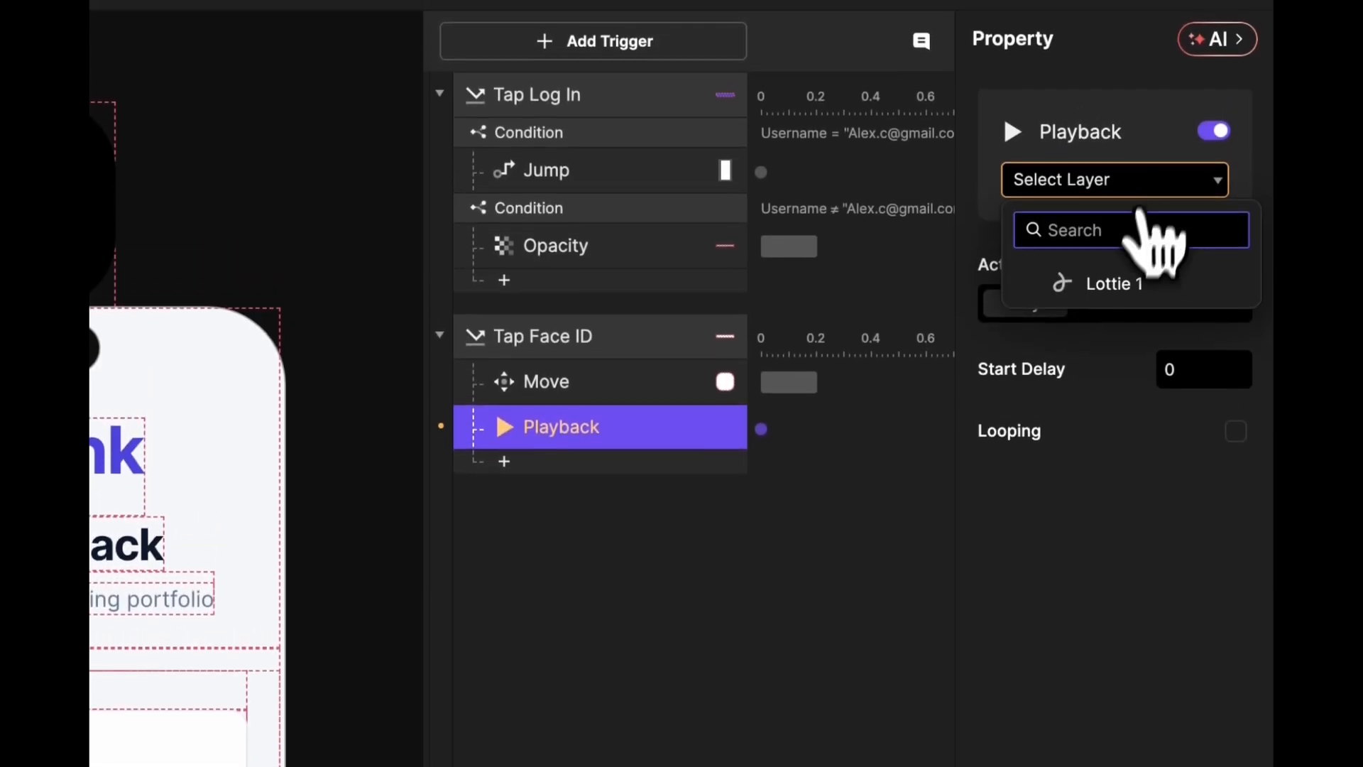
click(1115, 302)
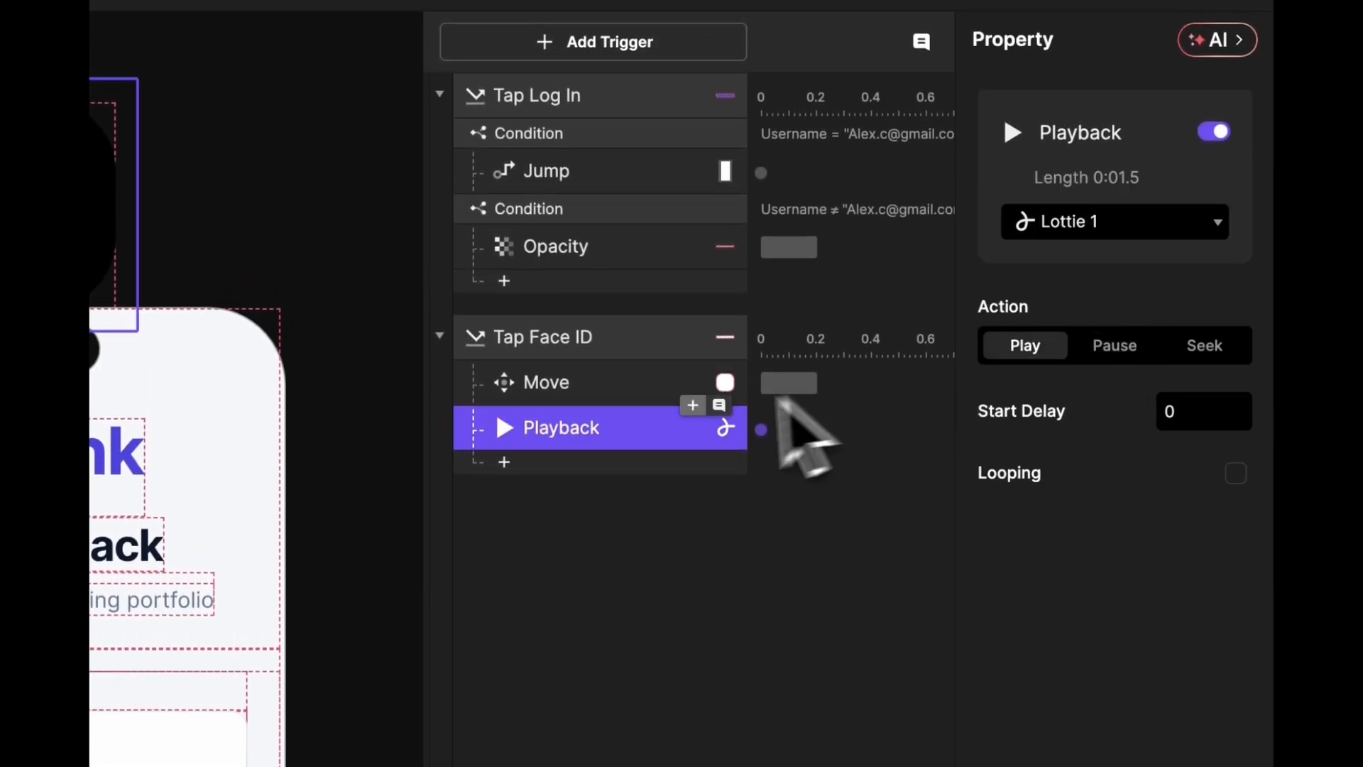
right_click(639, 437)
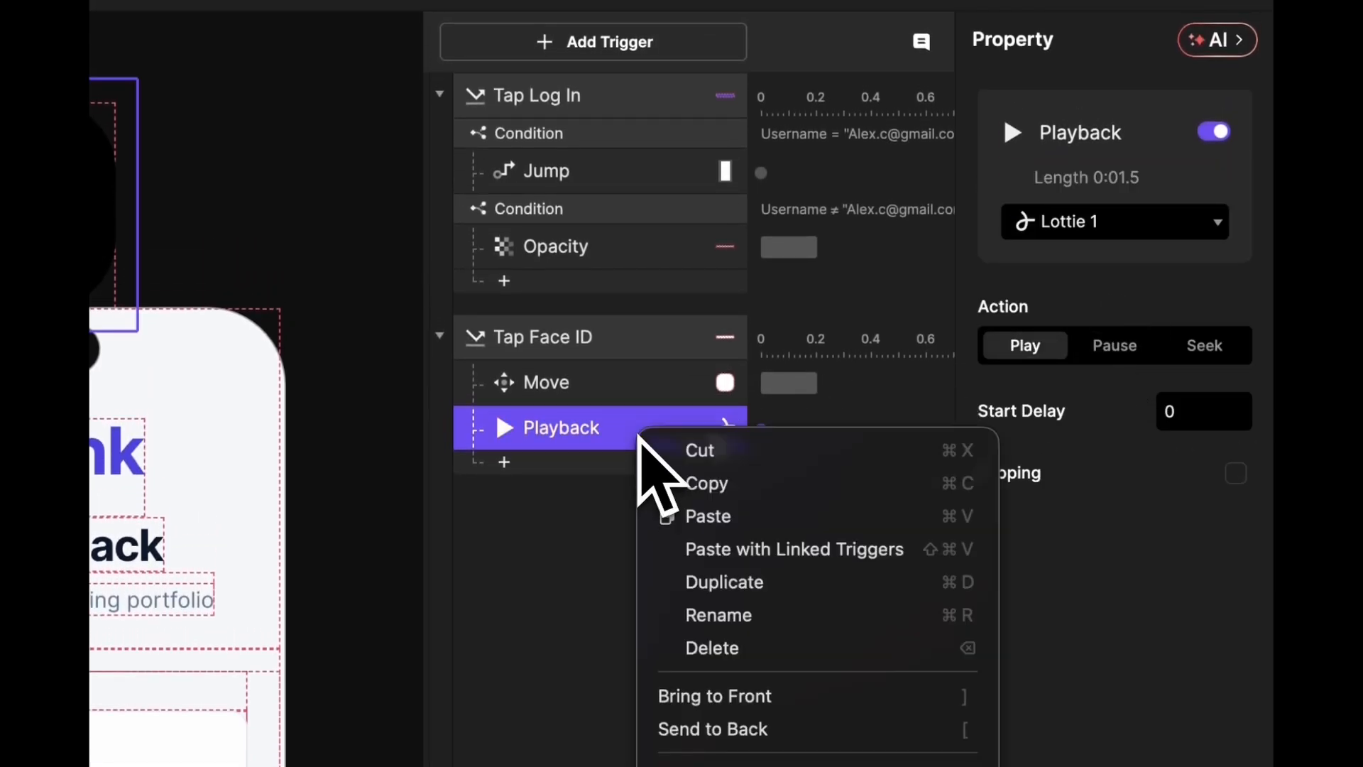
click(713, 578)
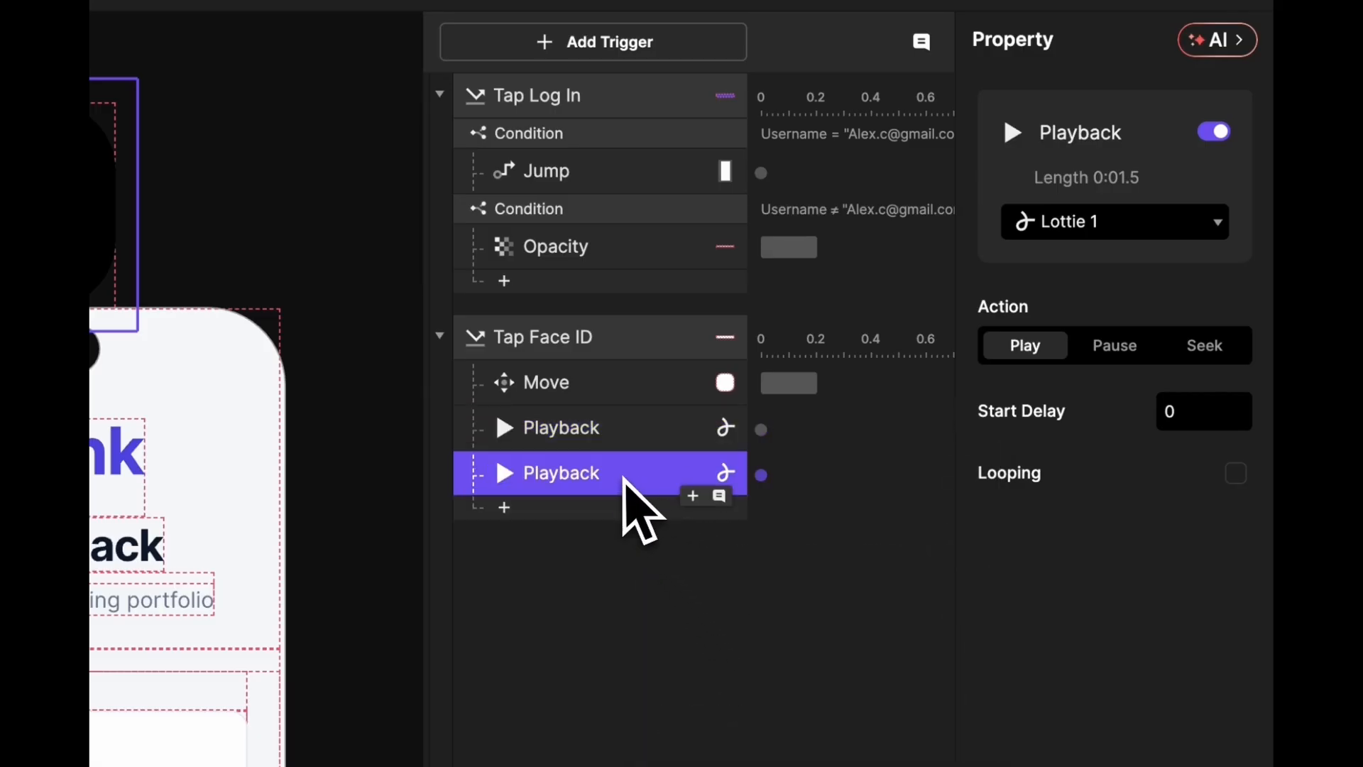
- Change the first Playback to seek to 0:00.0 instead of playing
click(575, 437)
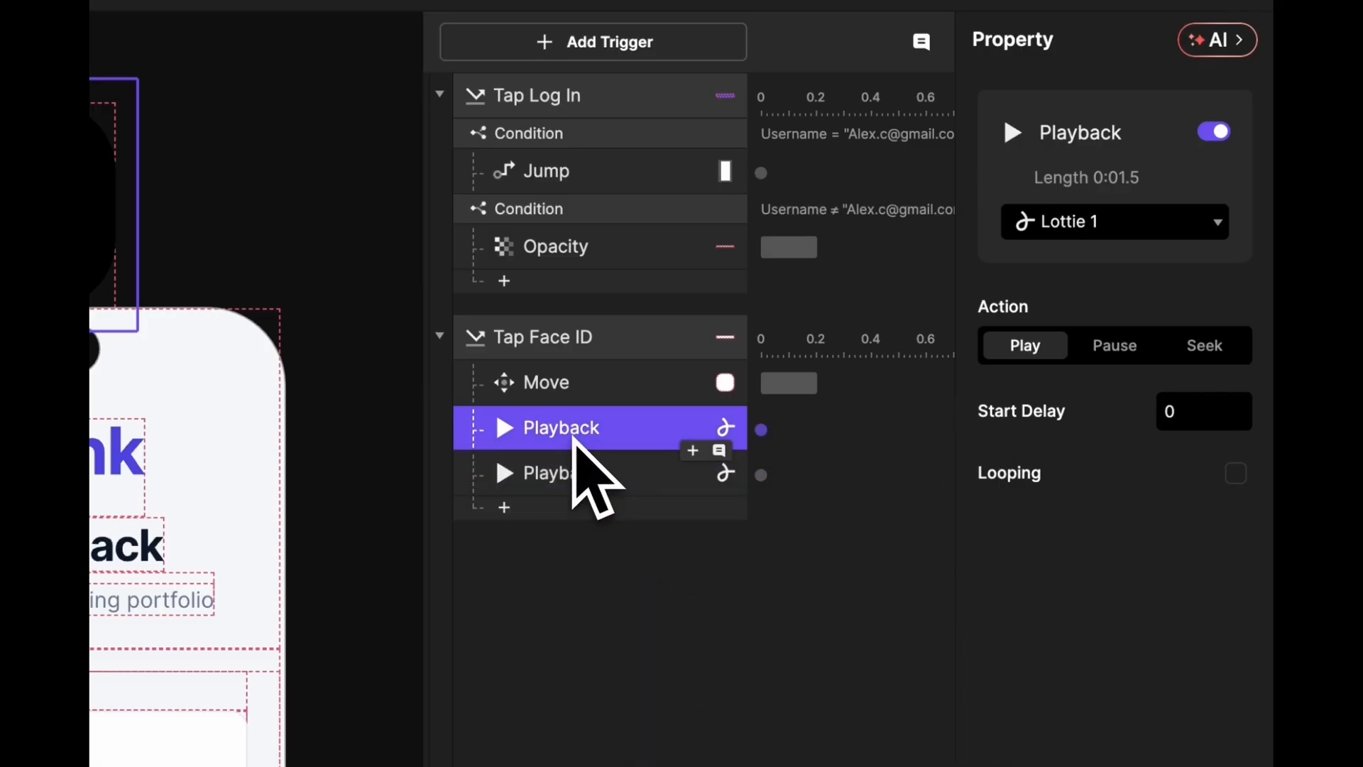
click(1207, 347)
click(1186, 455)
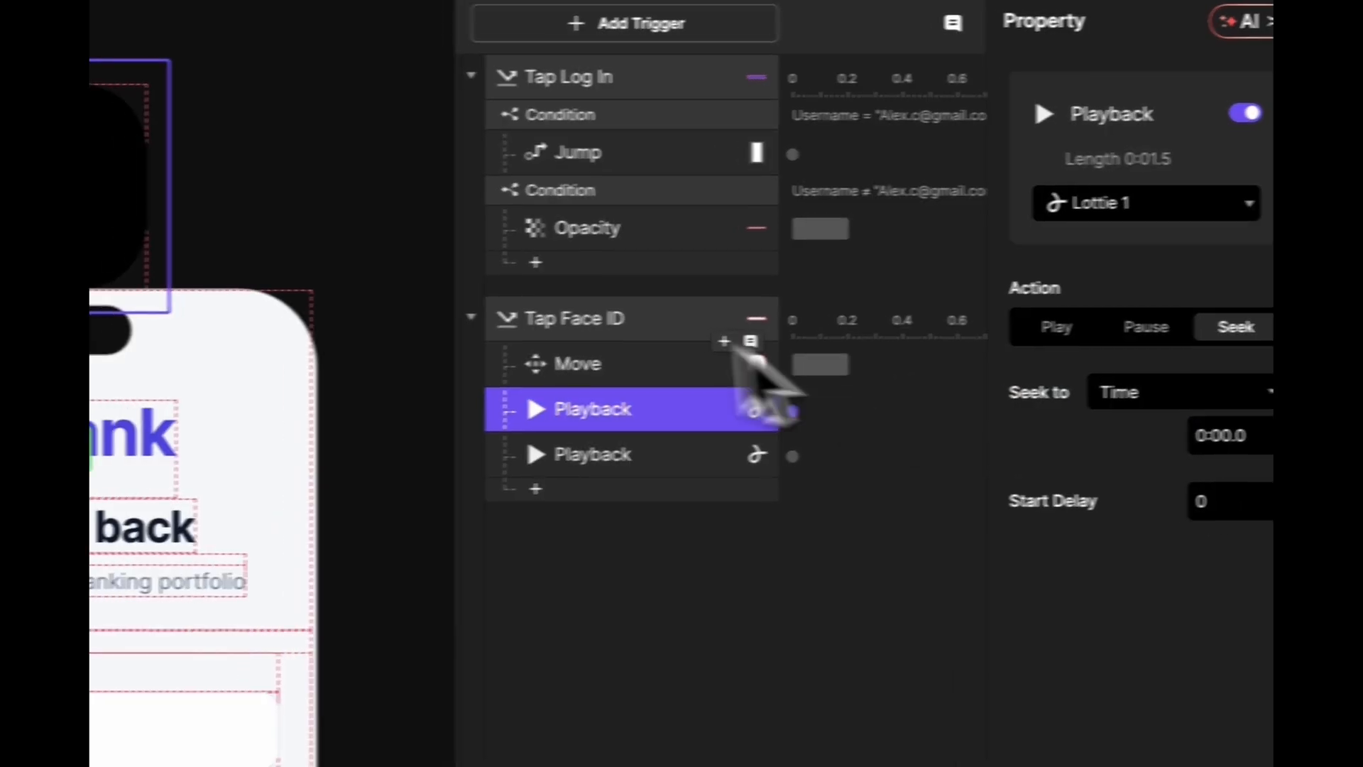
click(697, 454)
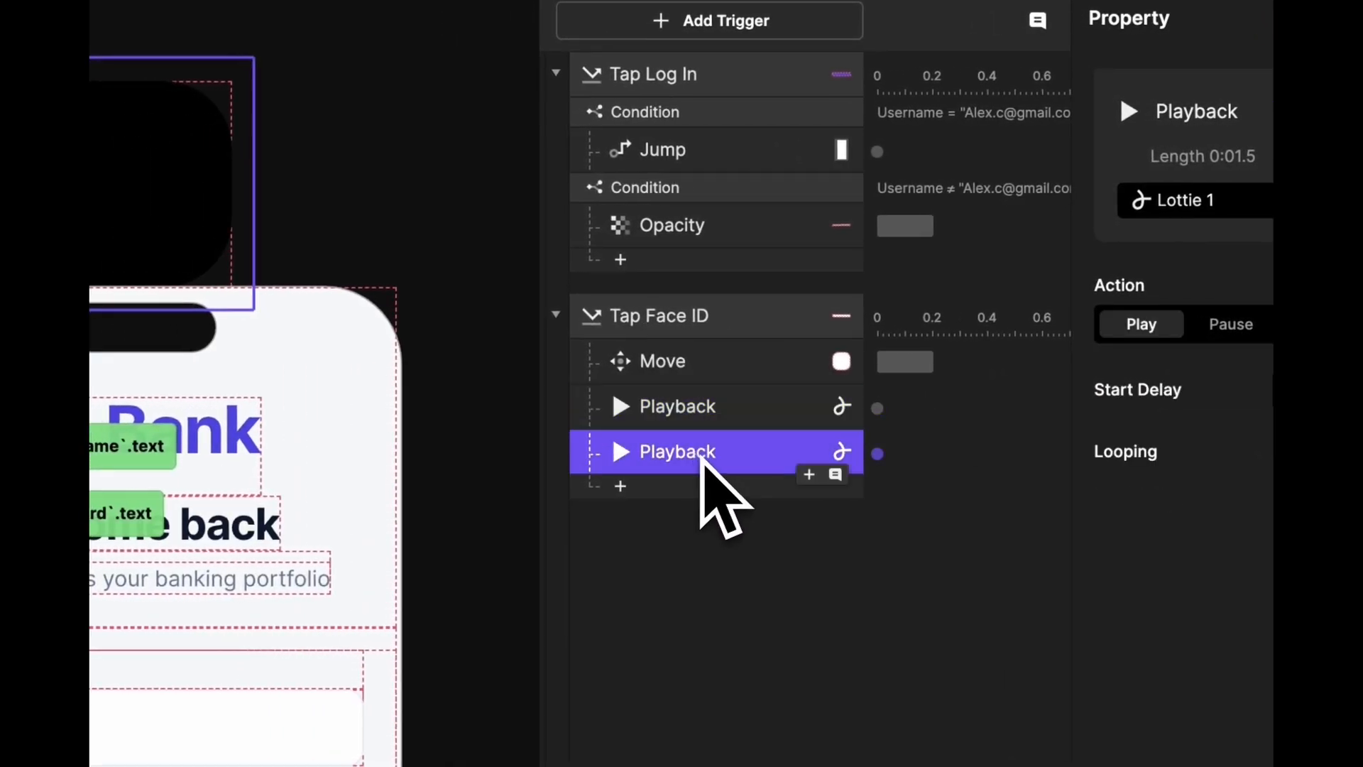
- Name the first Playback action 'Seek 0' and the second 'Play'
click(733, 420)
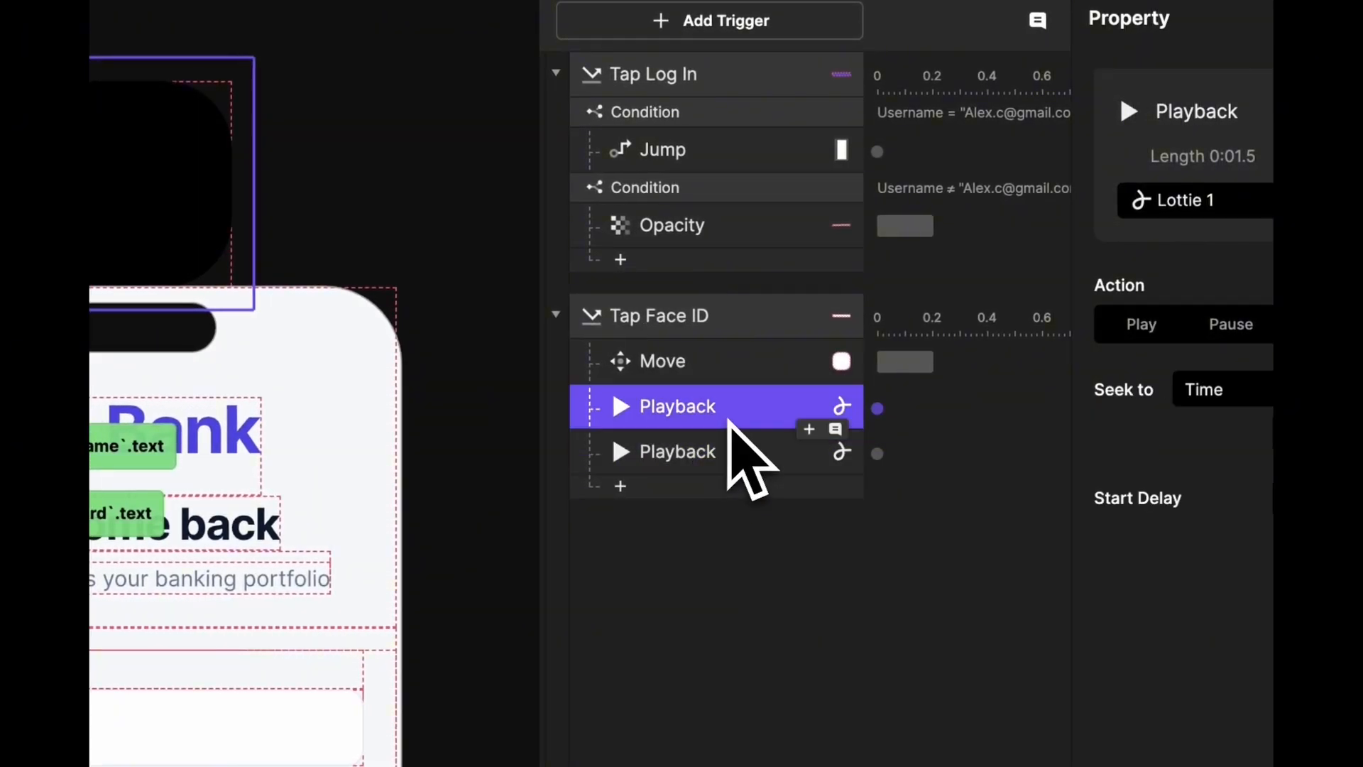
double_click(738, 406)
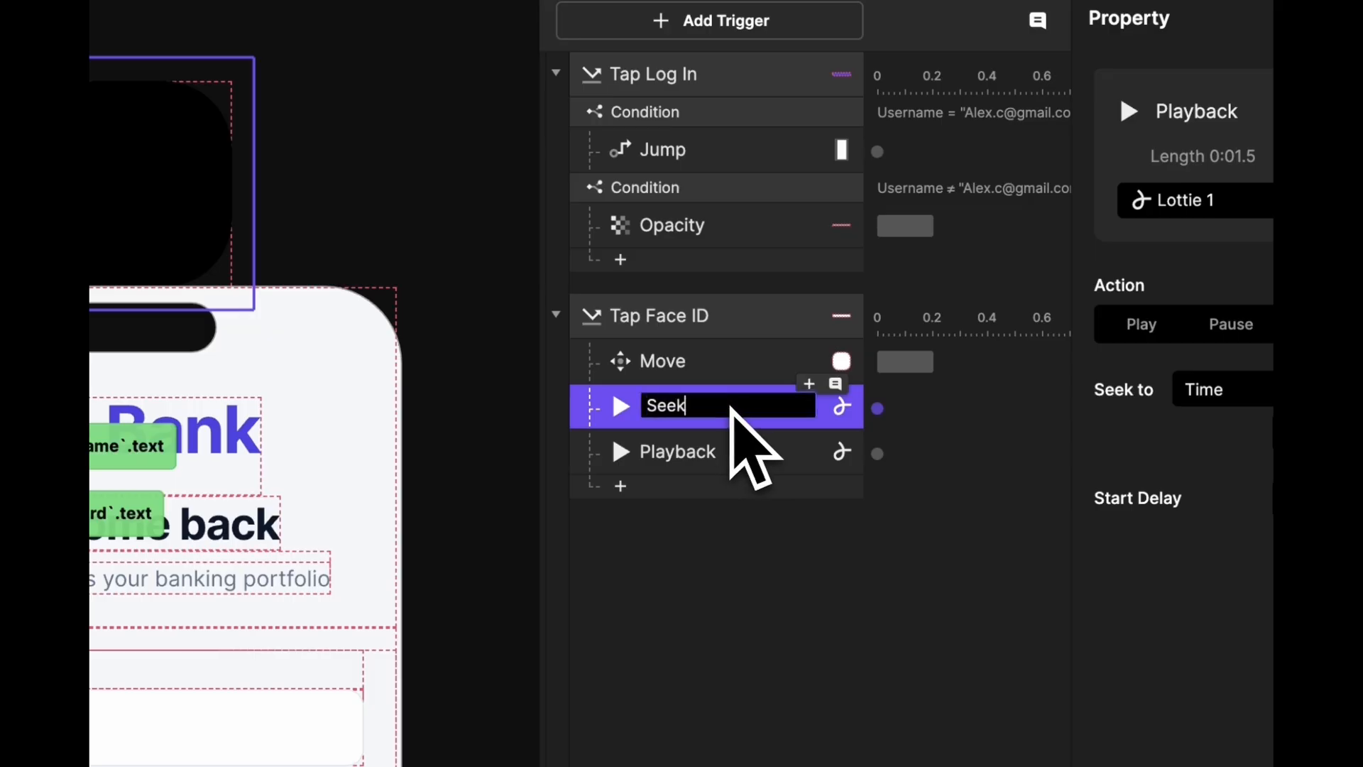
text(Seek 0)
key(Return)
click(731, 453)
double_click(731, 454)
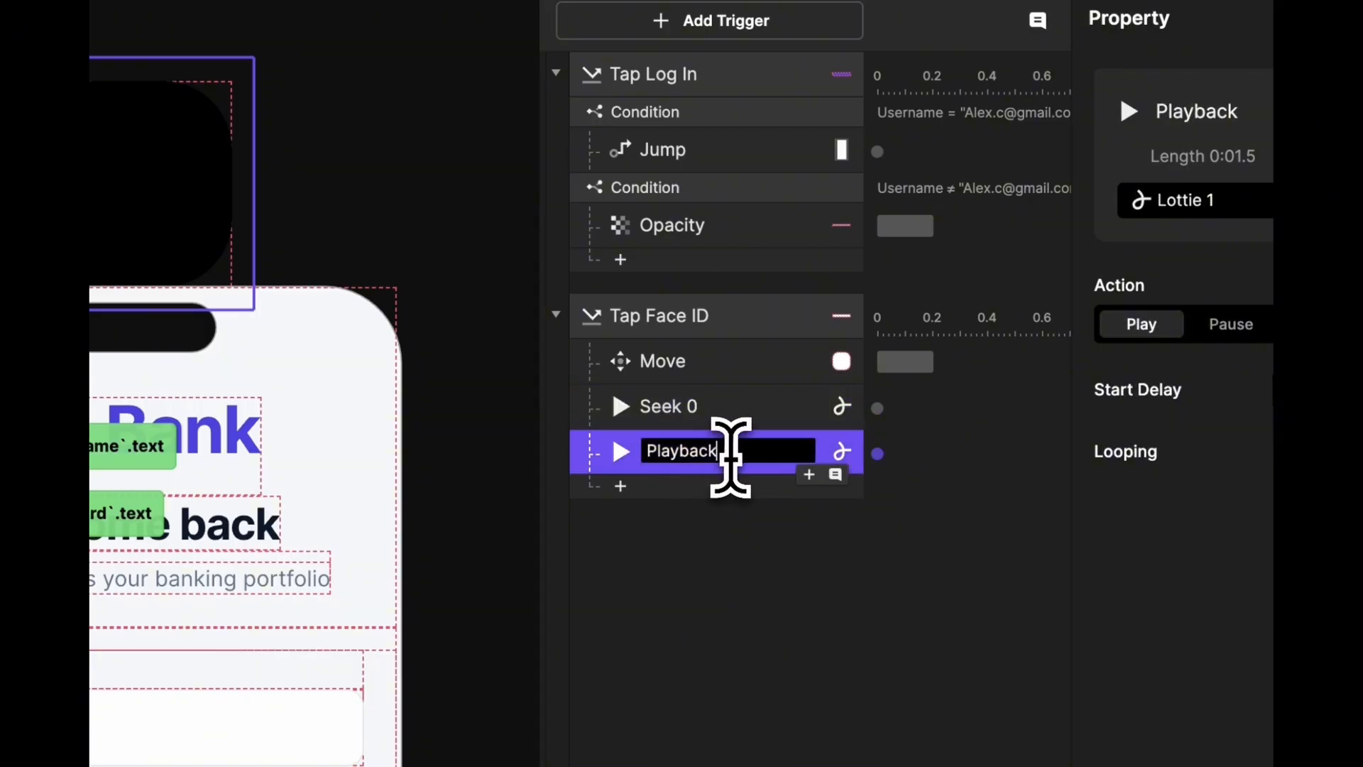
text(Play)
key(Return)
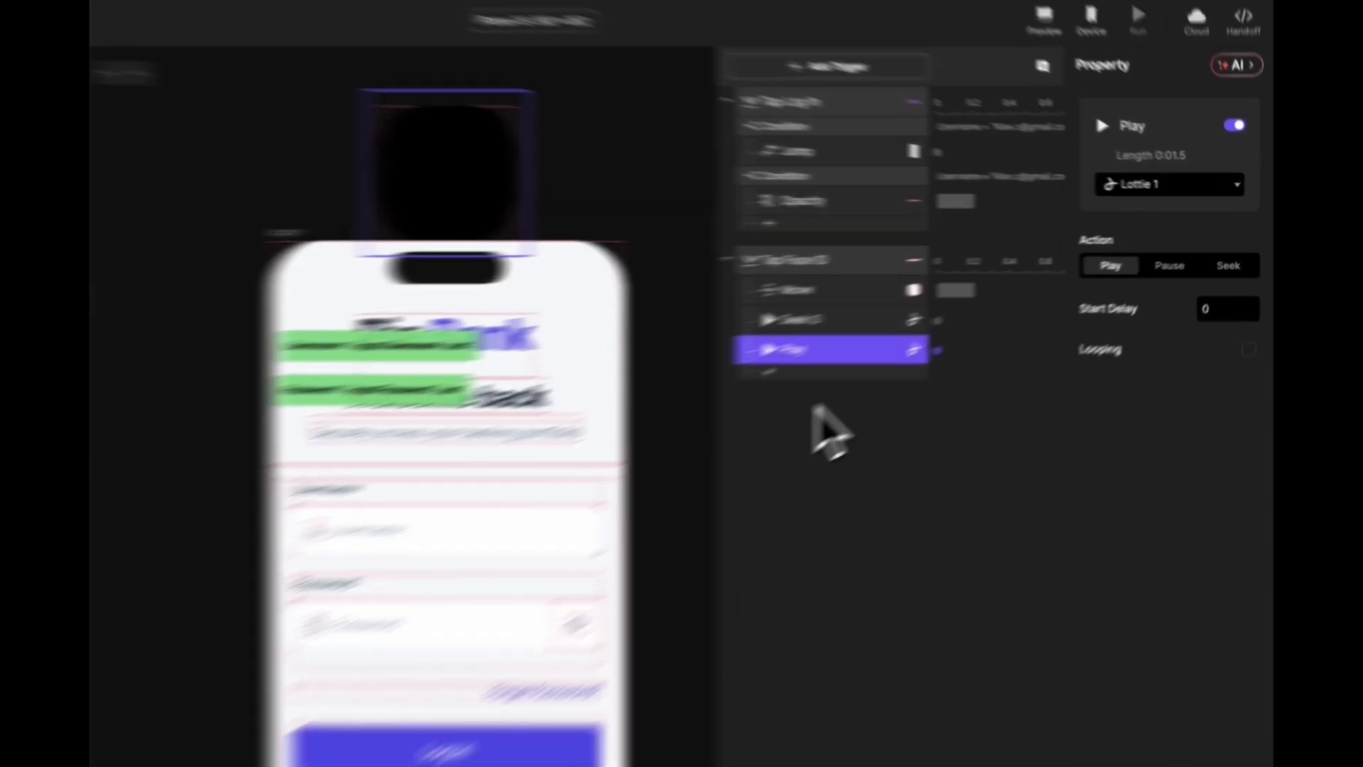
- Add a Jump to Scene 1 with a Slide In transition, then launch the preview
click(928, 336)
click(575, 467)
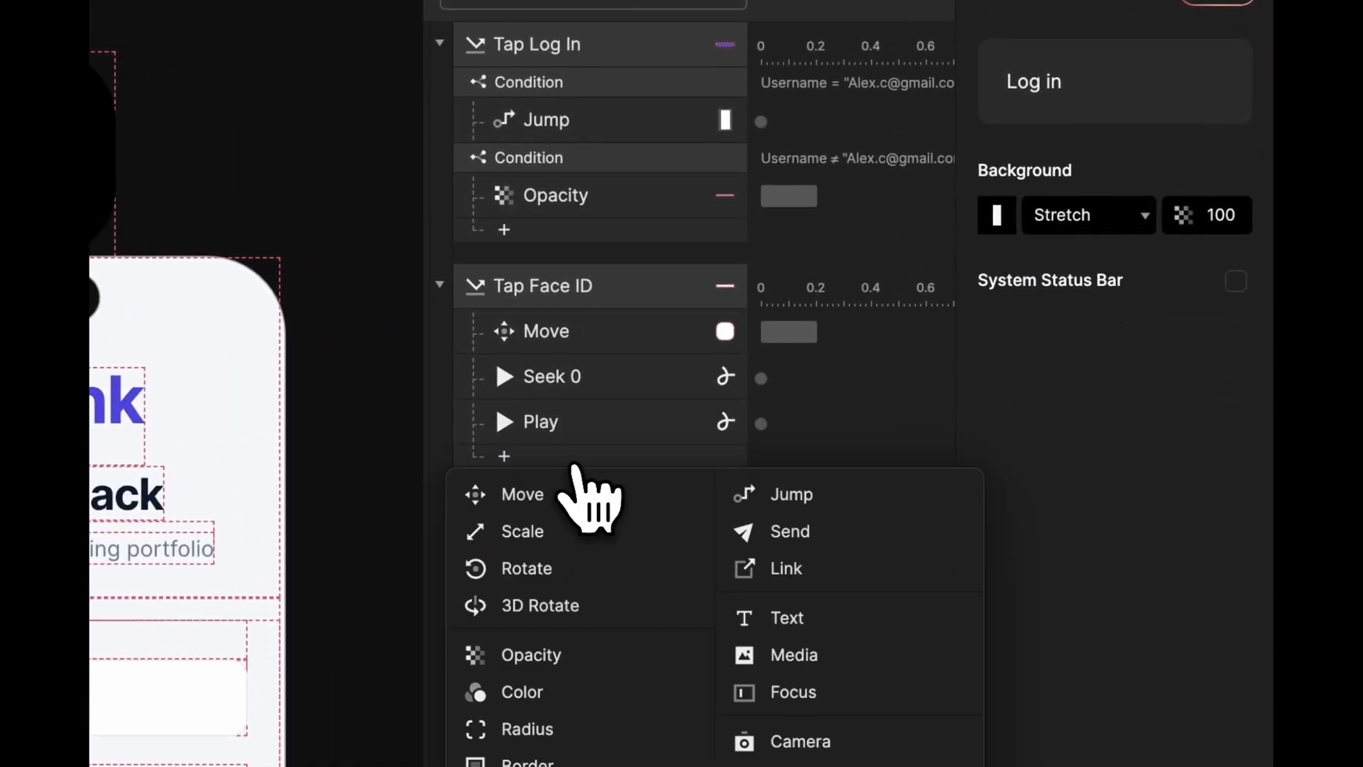
click(754, 493)
click(1080, 135)
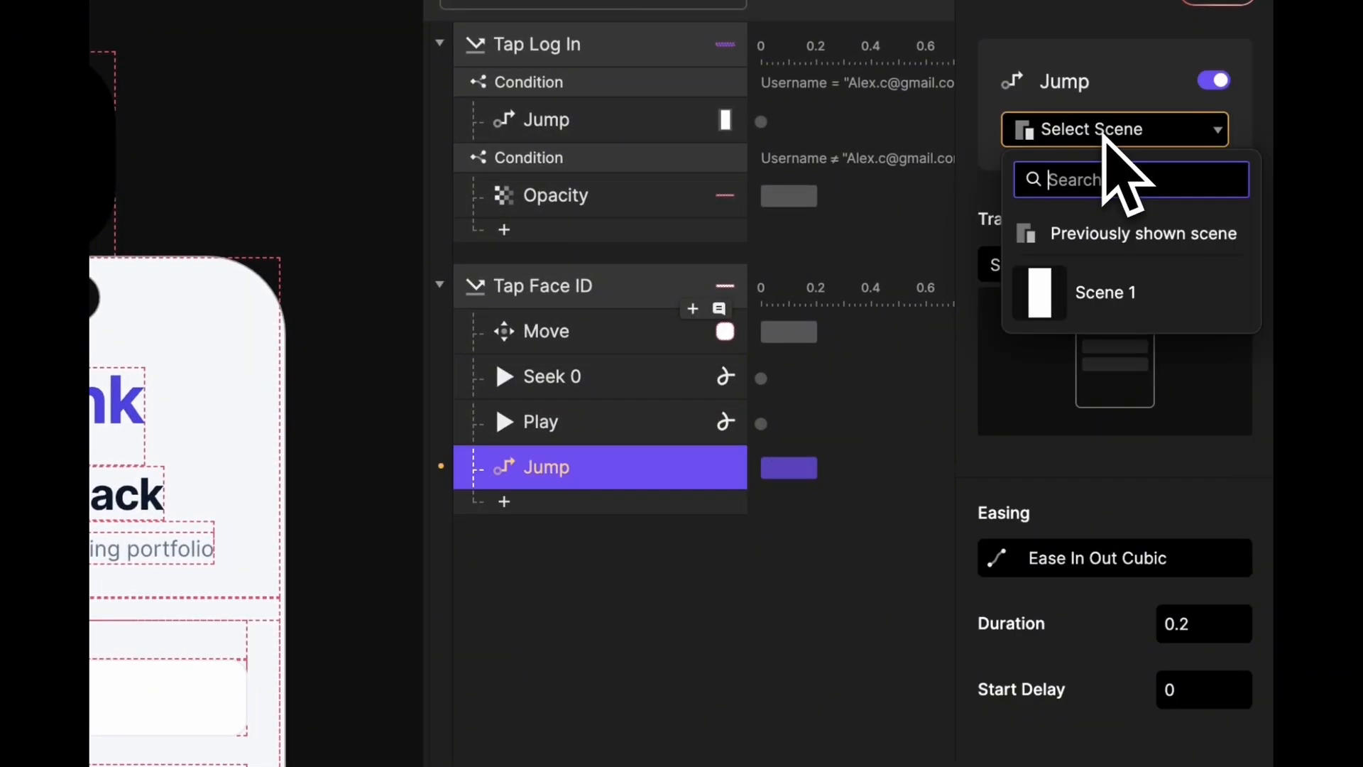
click(1108, 292)
click(1117, 265)
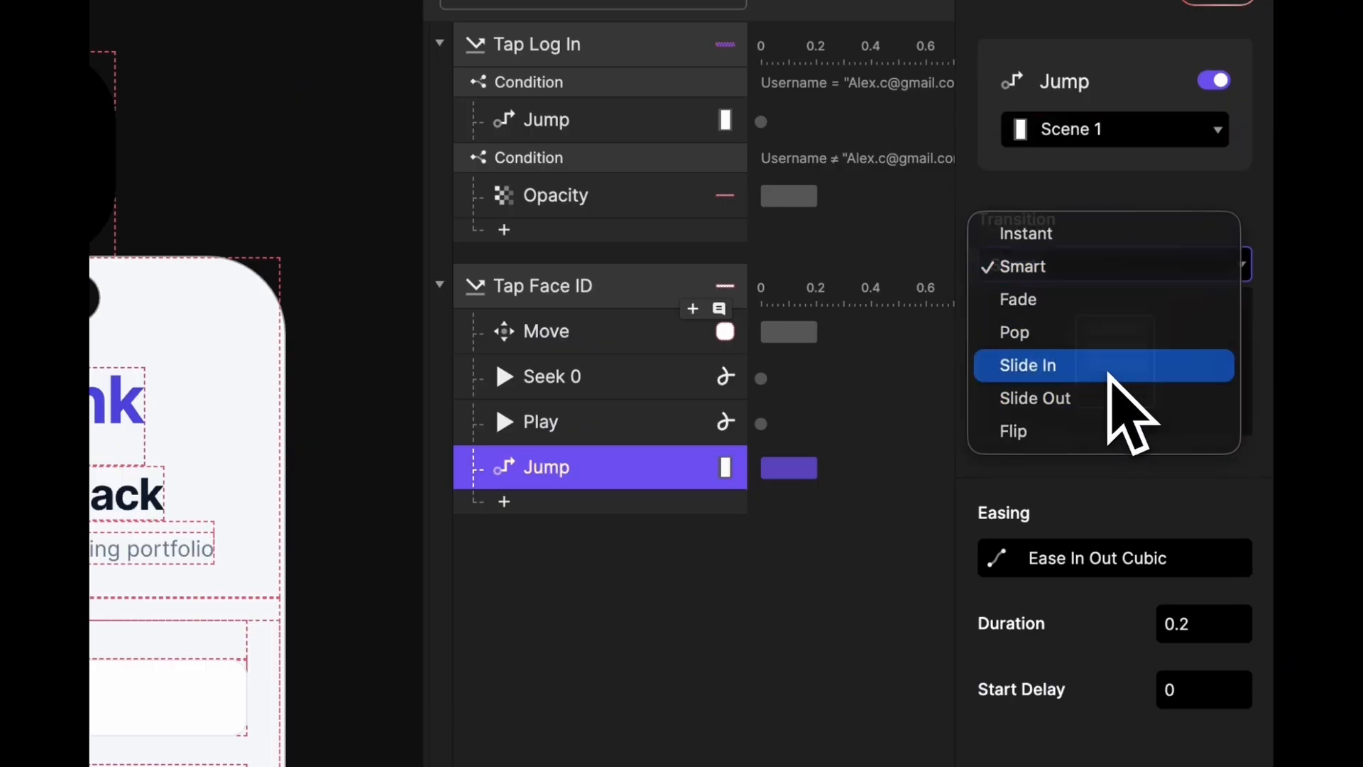
click(1107, 368)
click(664, 639)
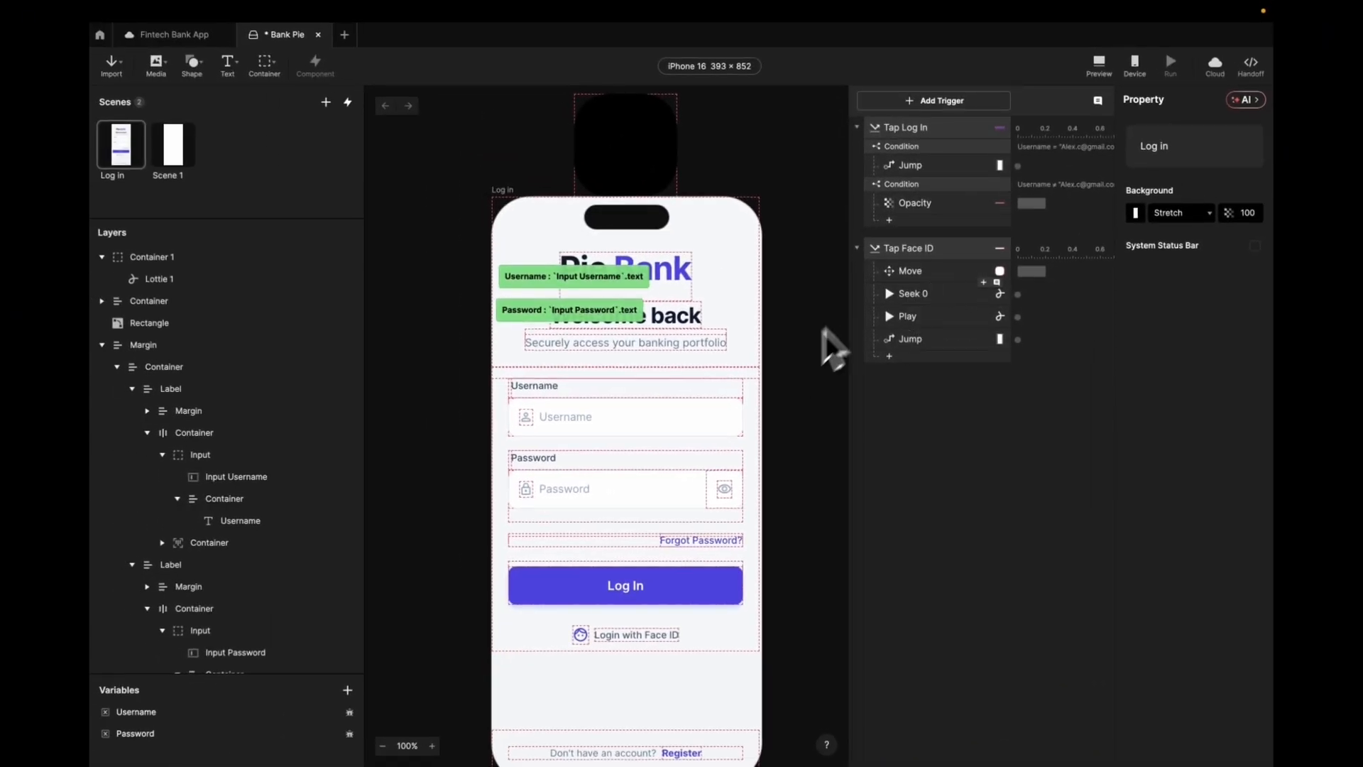
click(1099, 65)
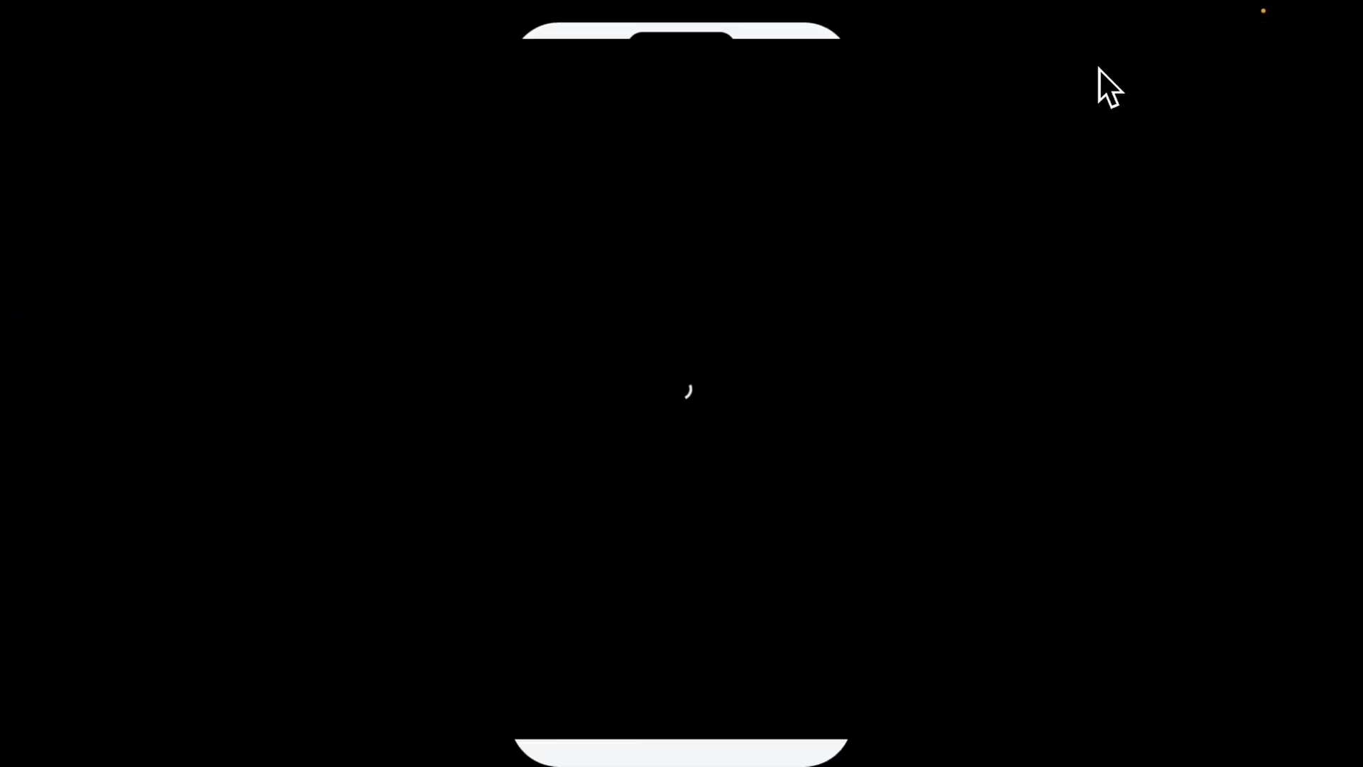
- Tap Login with Face ID in the preview to watch the result, then exit with Esc
click(668, 581)
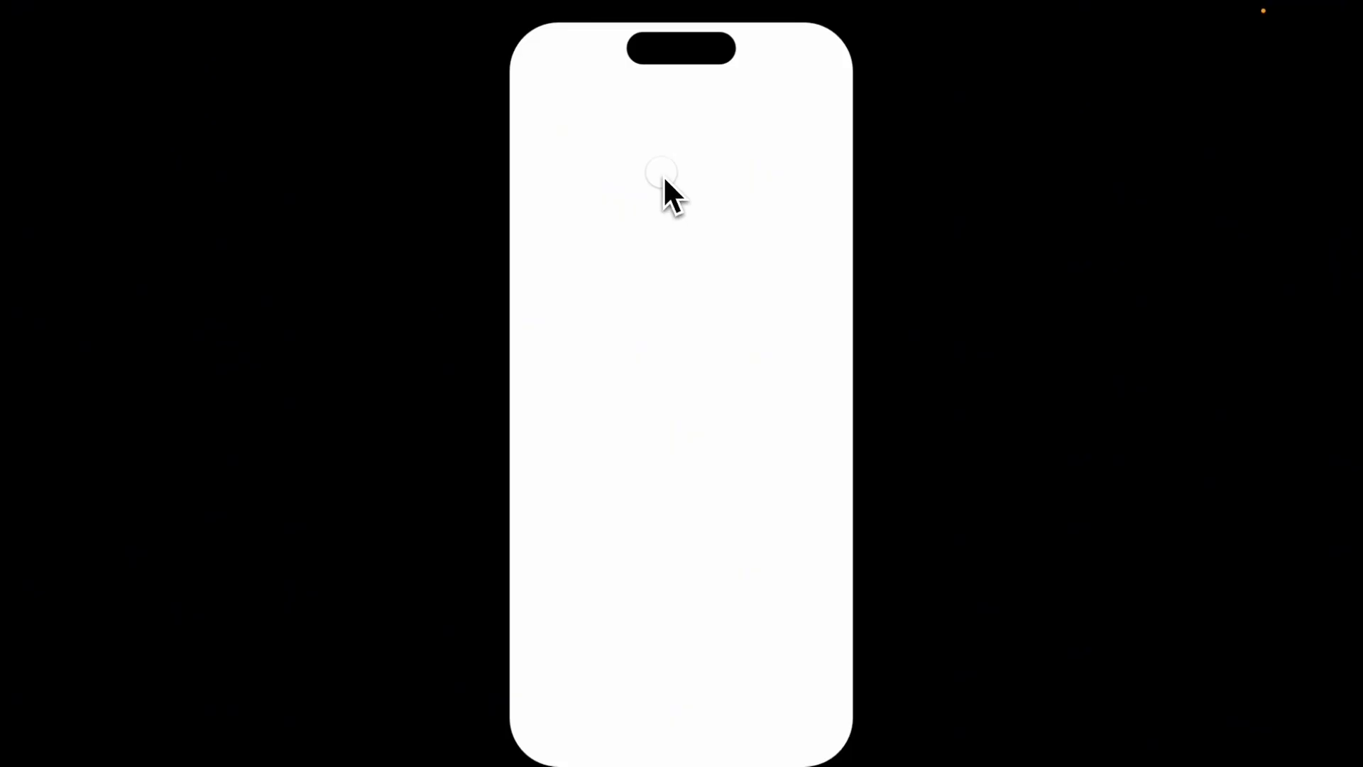
key(Escape)
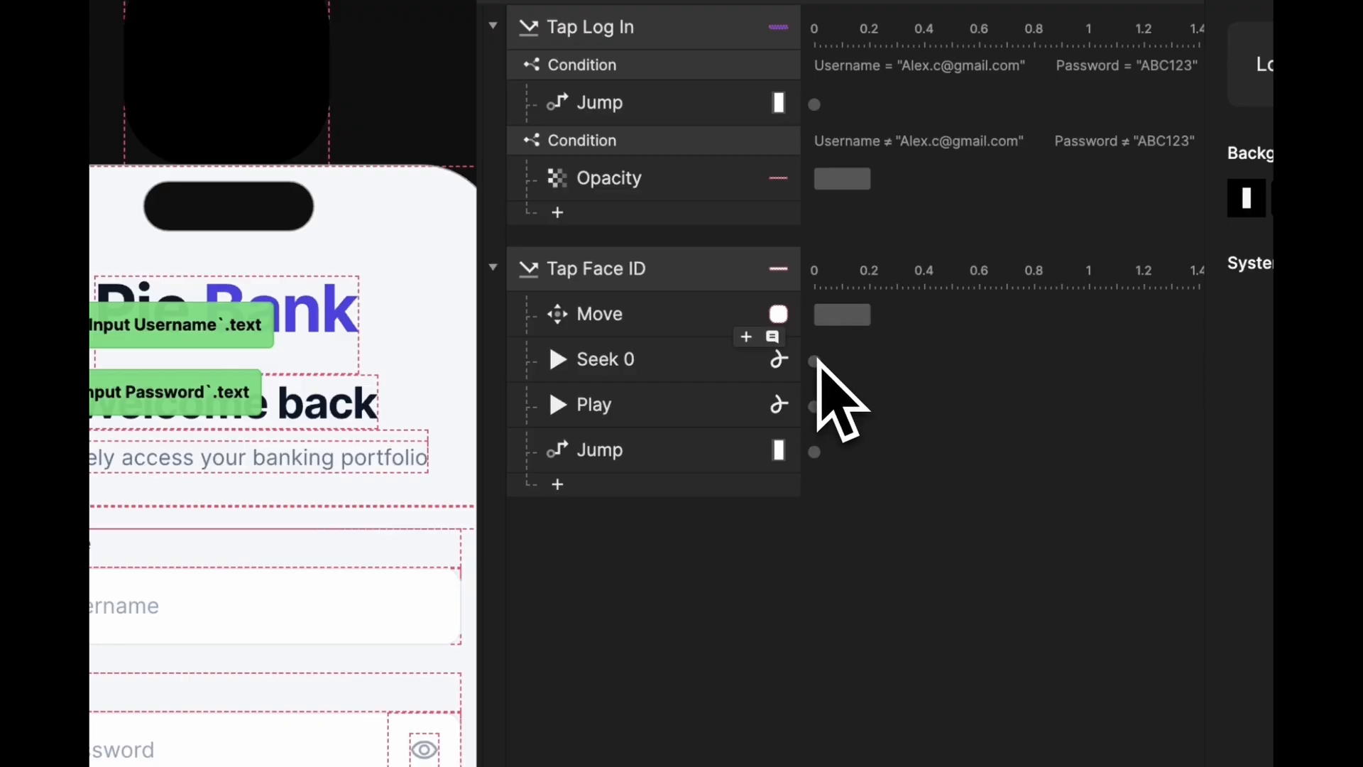
- Review the Move and Seek 0 timings and delay Play to about 0.33 s
click(844, 317)
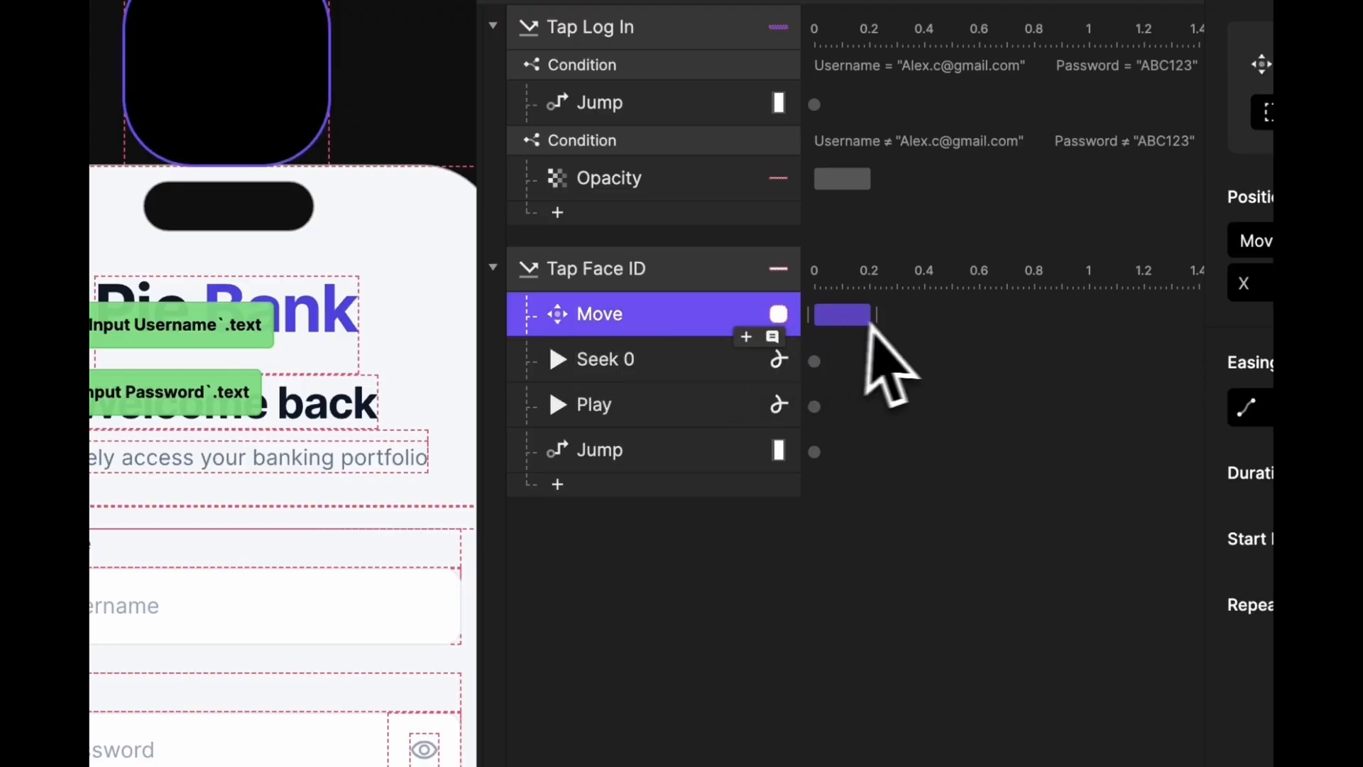
click(814, 360)
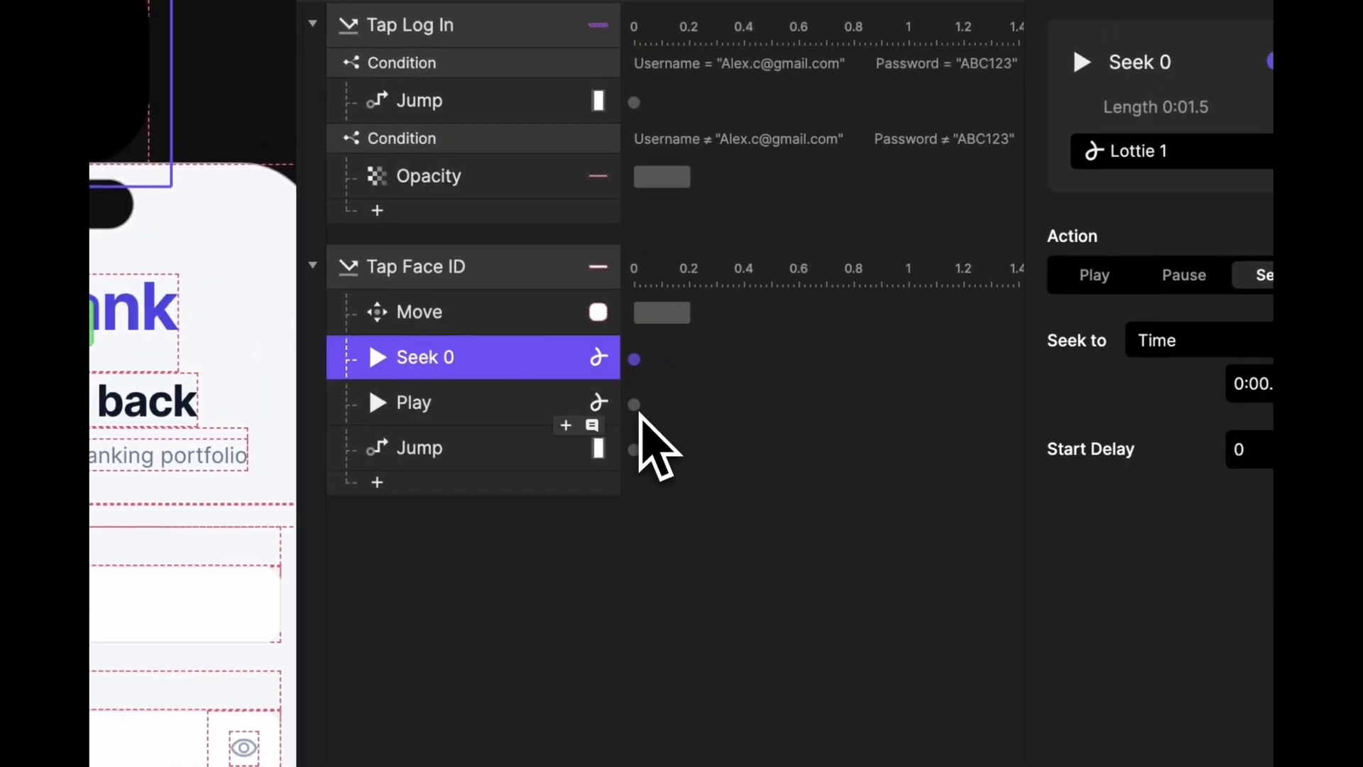
click(639, 406)
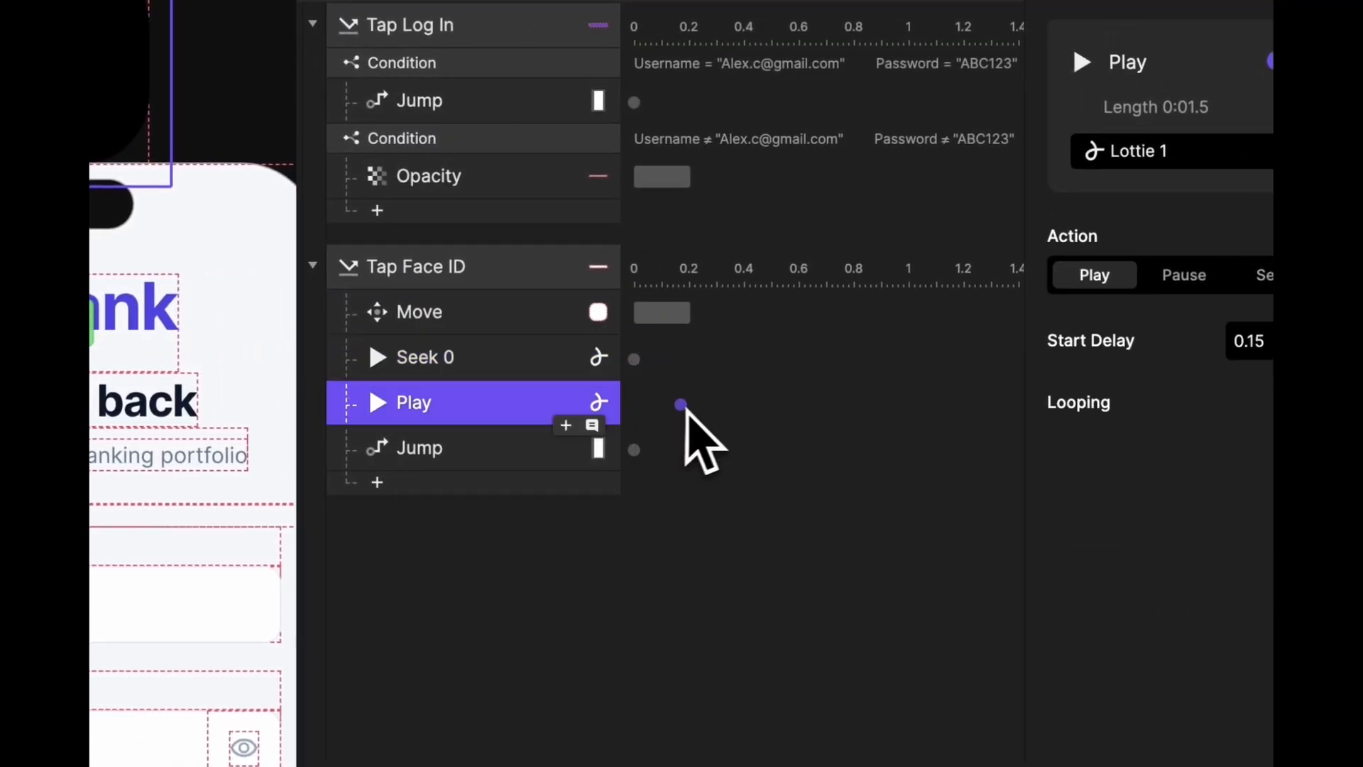
drag(720, 410, 734, 405)
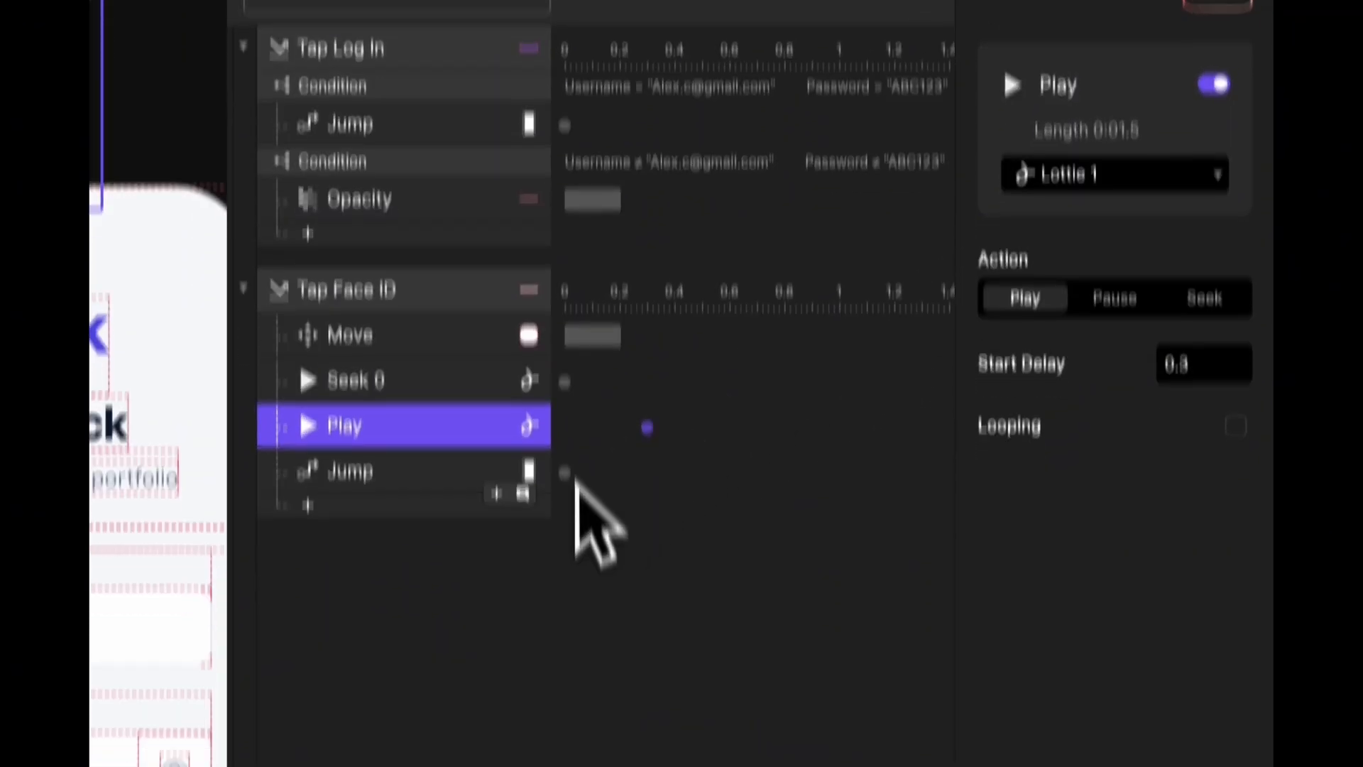
- Delay the Jump to Scene 1 to about 0.6 s, then open the preview
drag(564, 543, 738, 544)
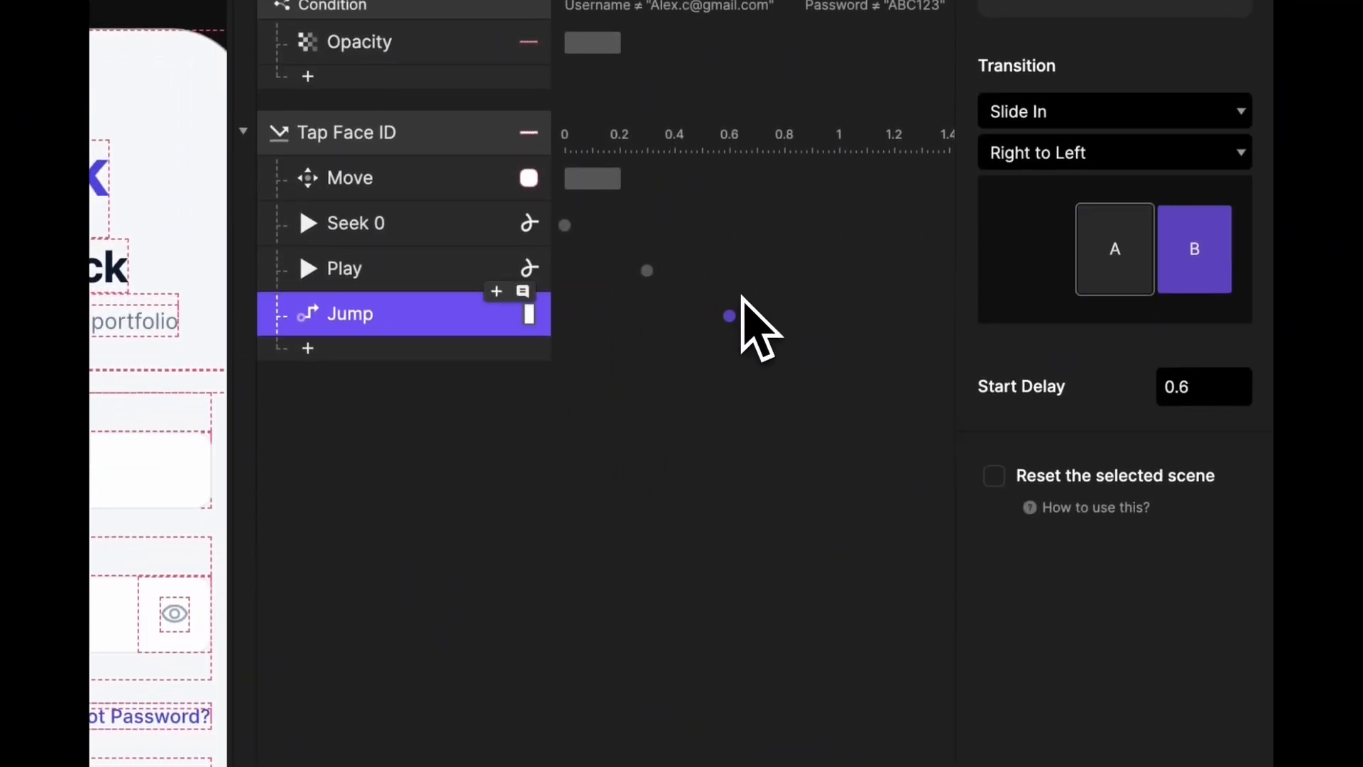
click(672, 428)
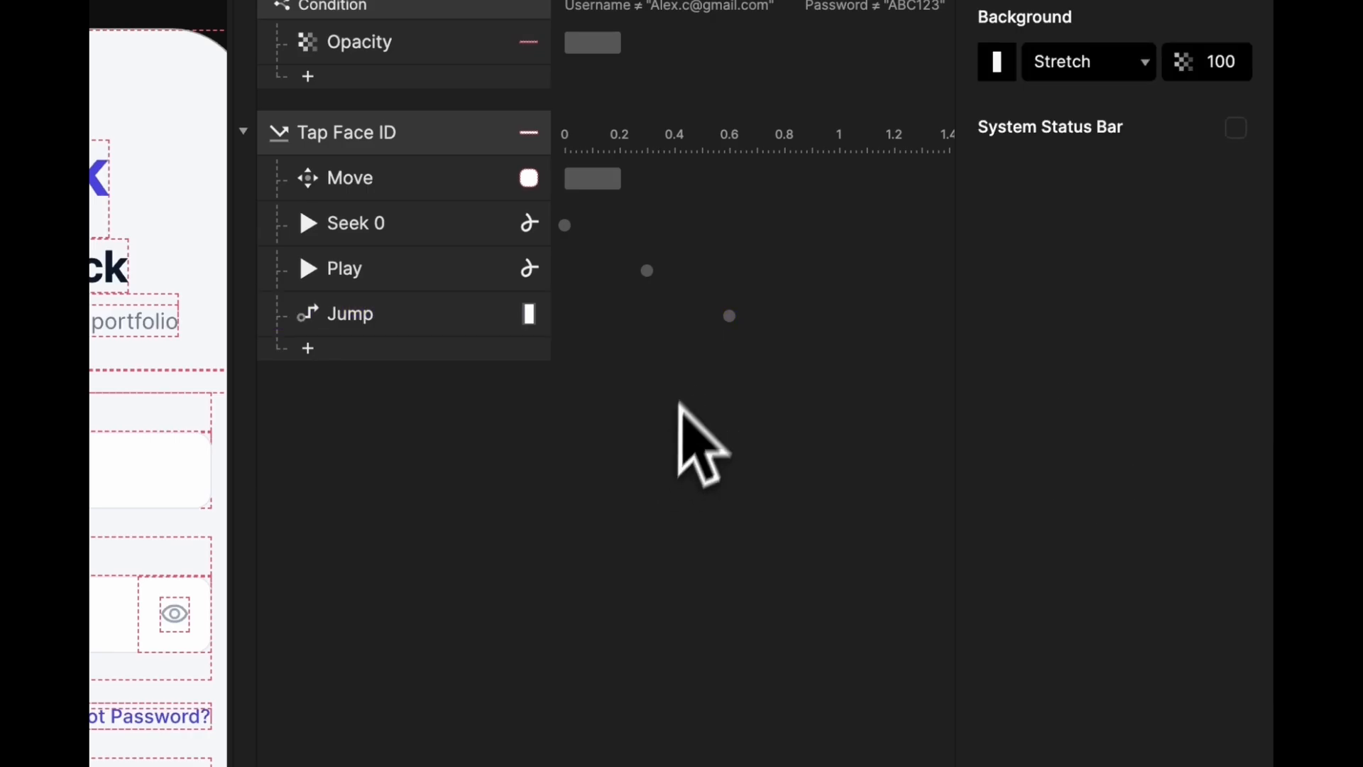
click(729, 315)
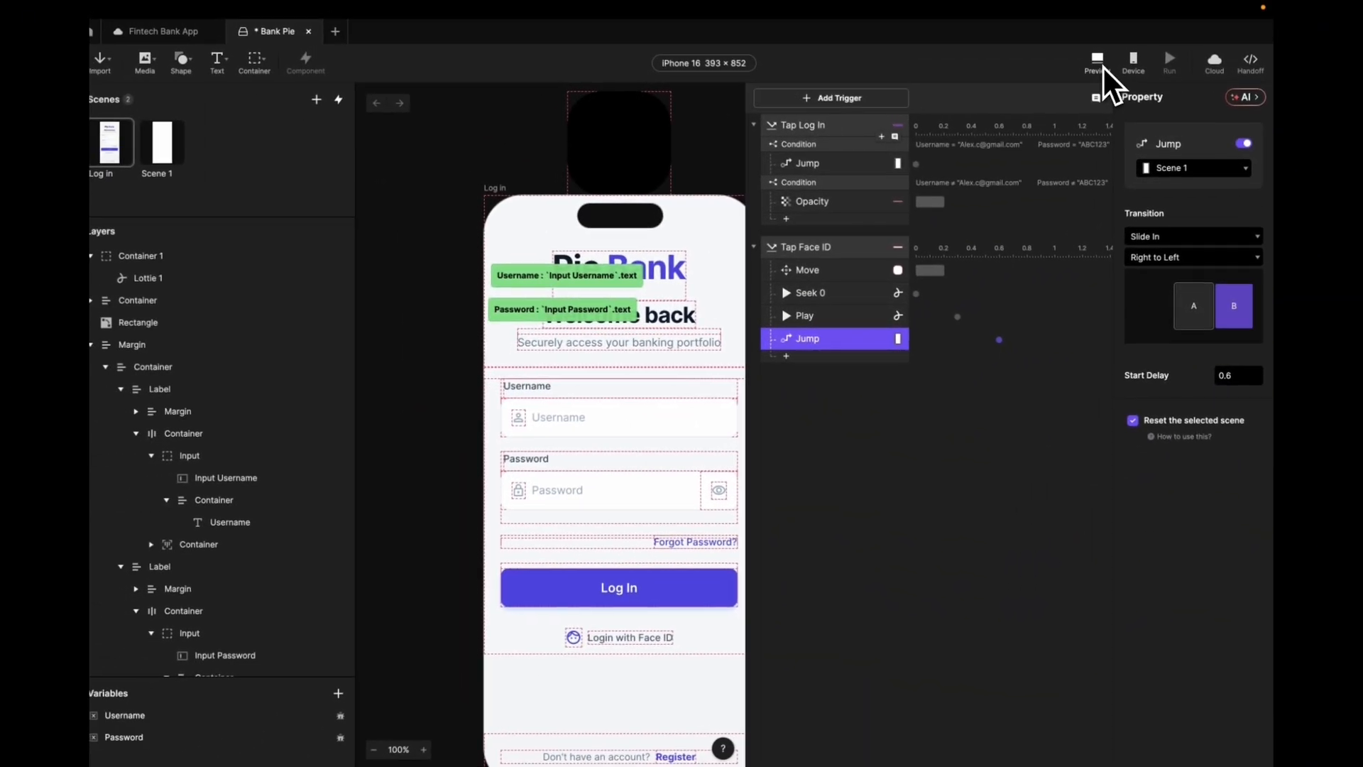
click(1102, 67)
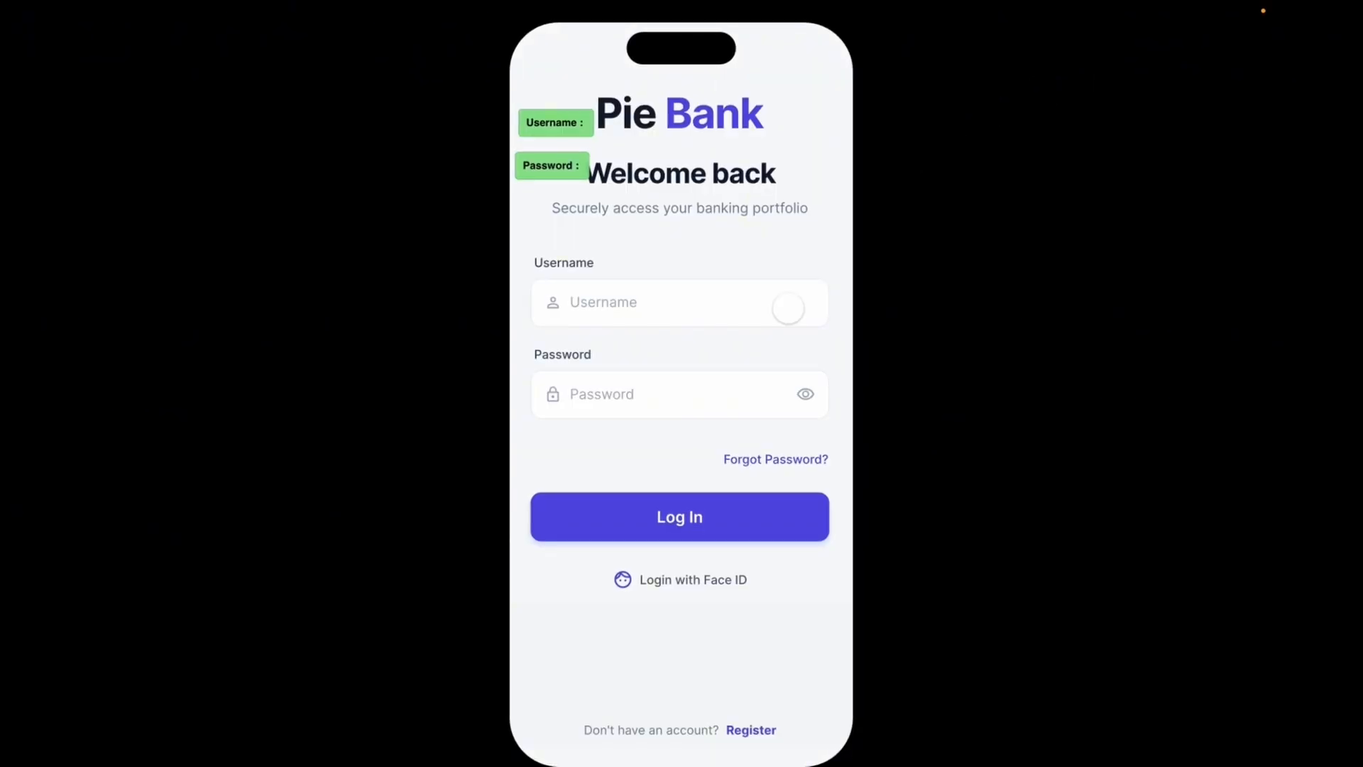
- Tap Login with Face ID in the preview, watch it reach Scene 1, then return to the editor
click(663, 581)
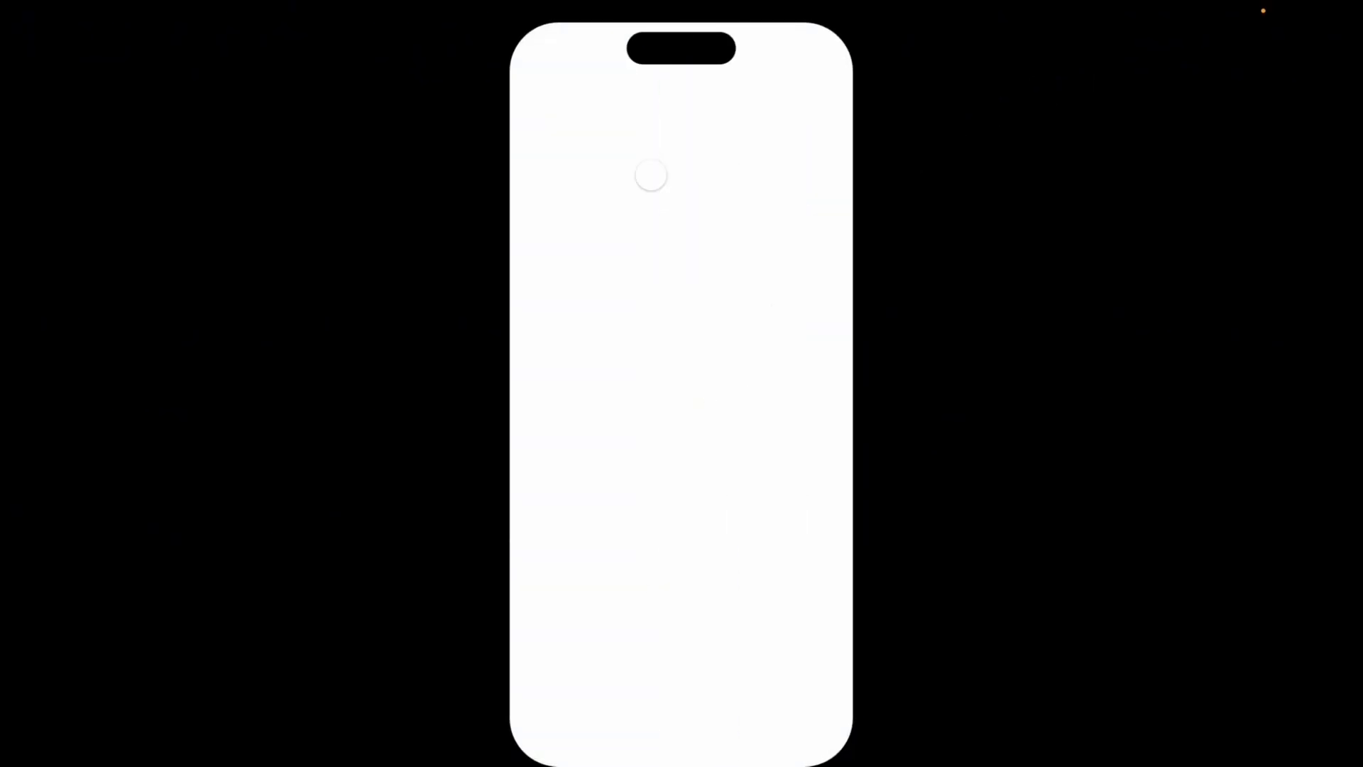
scroll(682, 131, left, 2)
key(ctrl+Left)
click(816, 271)
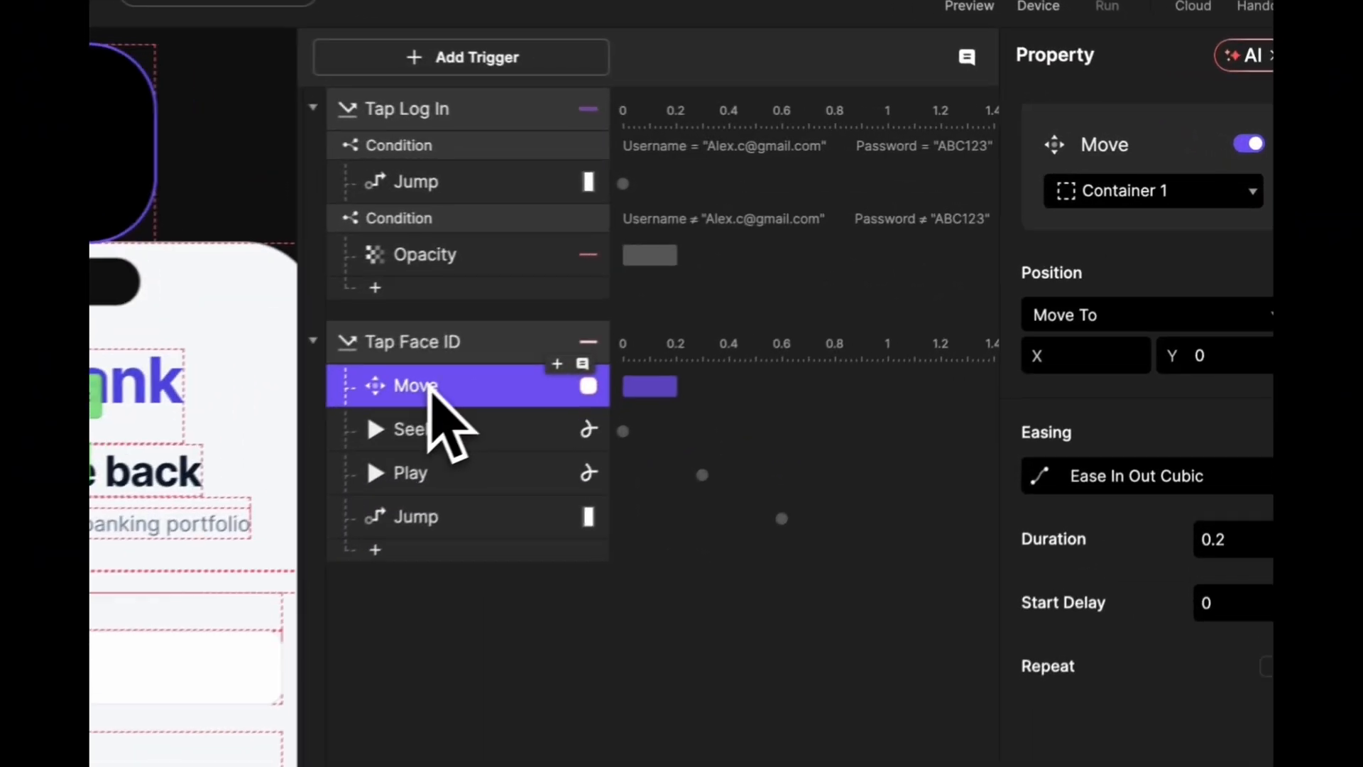
- Adjust the Move's Y to 60 and set Play's start delay to 0.5 s
click(1206, 356)
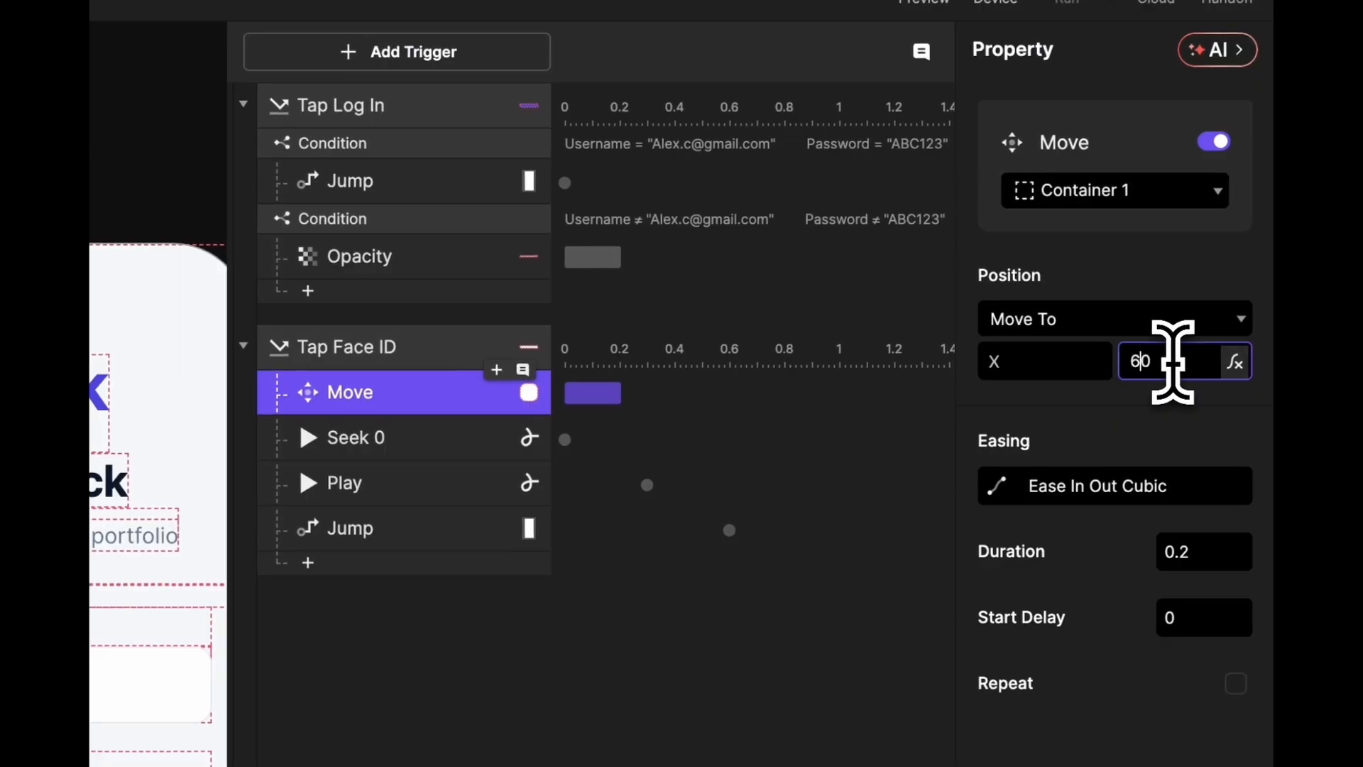
click(465, 438)
click(455, 489)
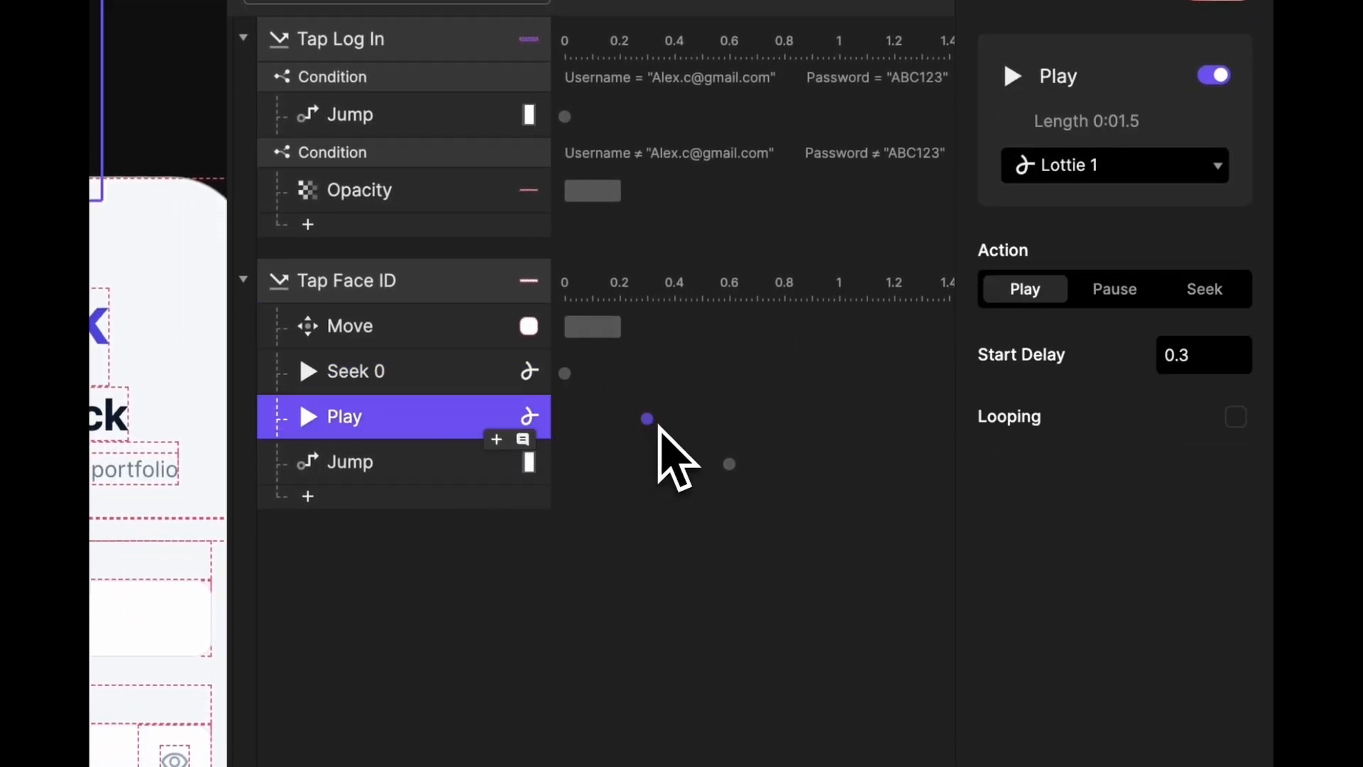
click(1217, 355)
key(BackSpace)
text(5)
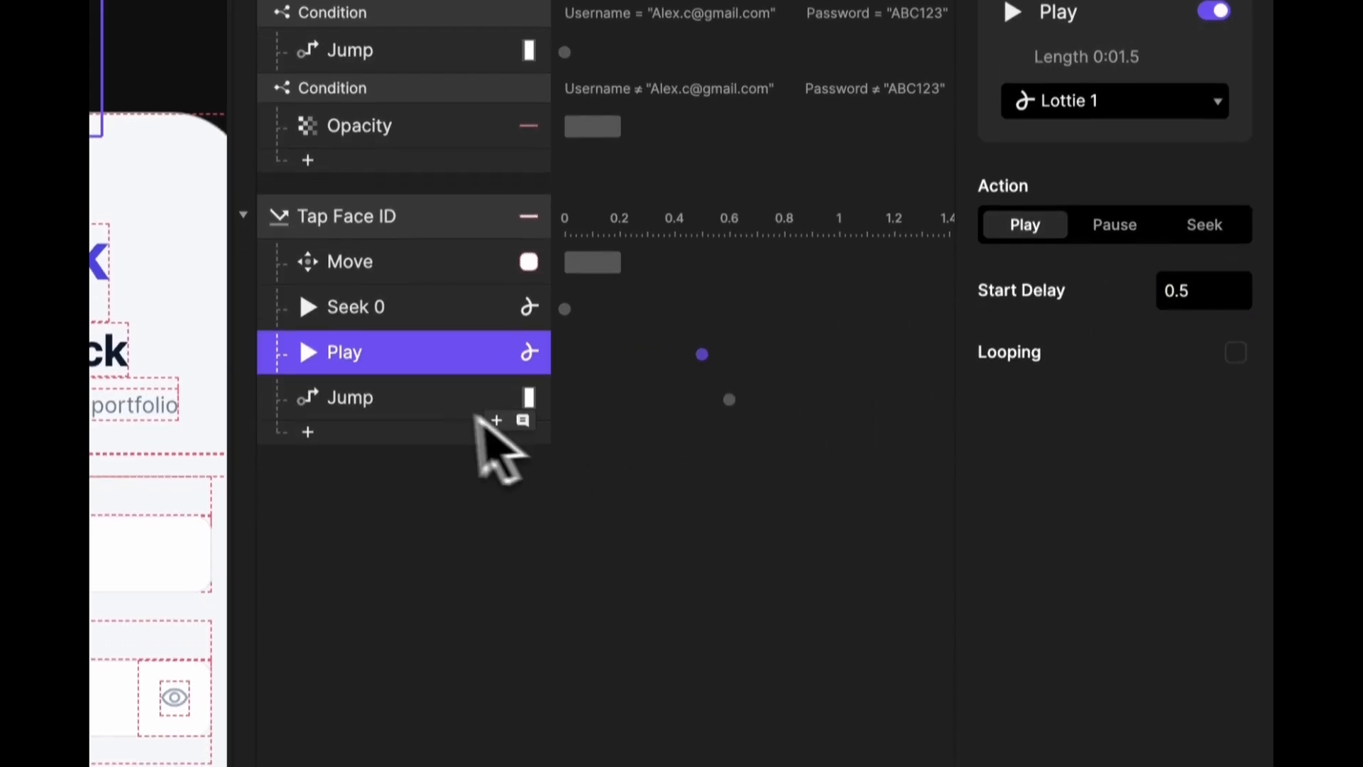
- Change the Jump's start delay from 0.6 to 1 s
click(478, 448)
click(1218, 516)
key(BackSpace)
key(BackSpace)
key(BackSpace)
text(1)
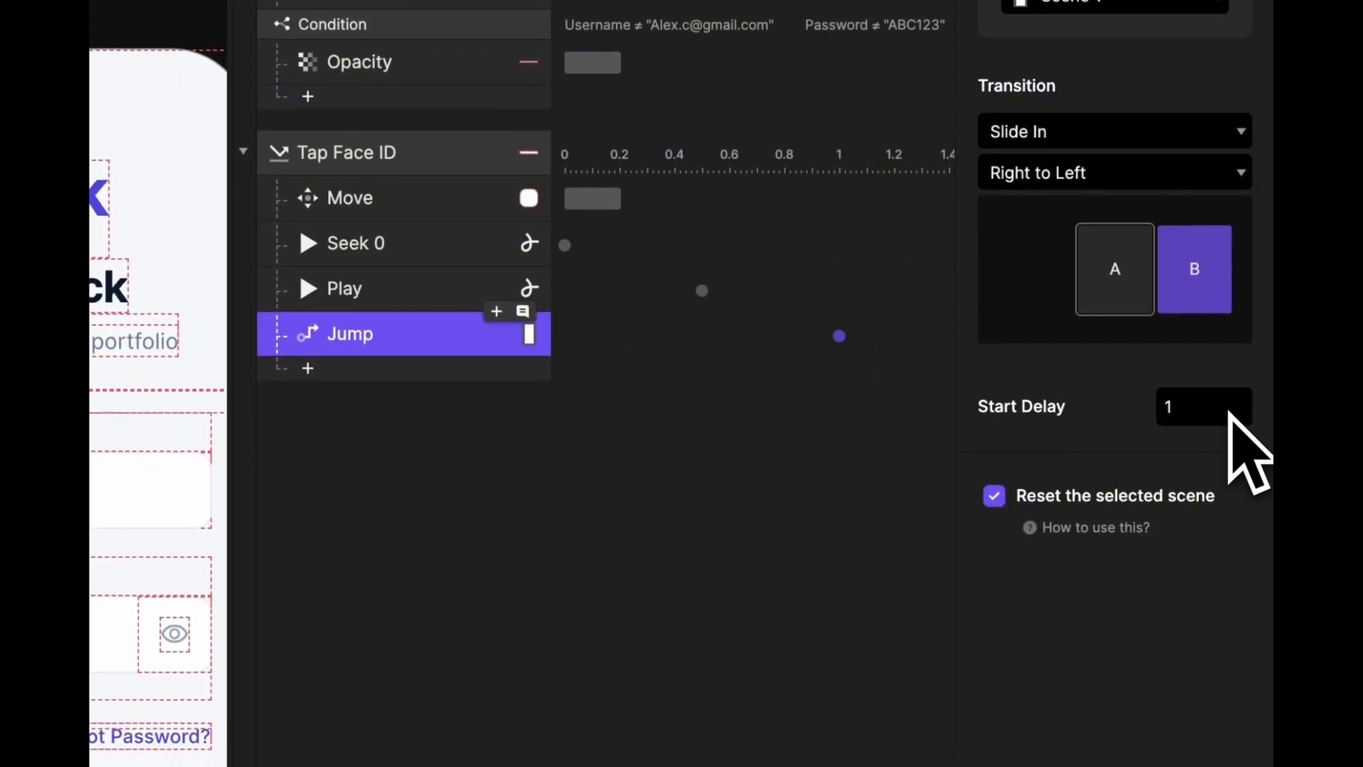
click(873, 502)
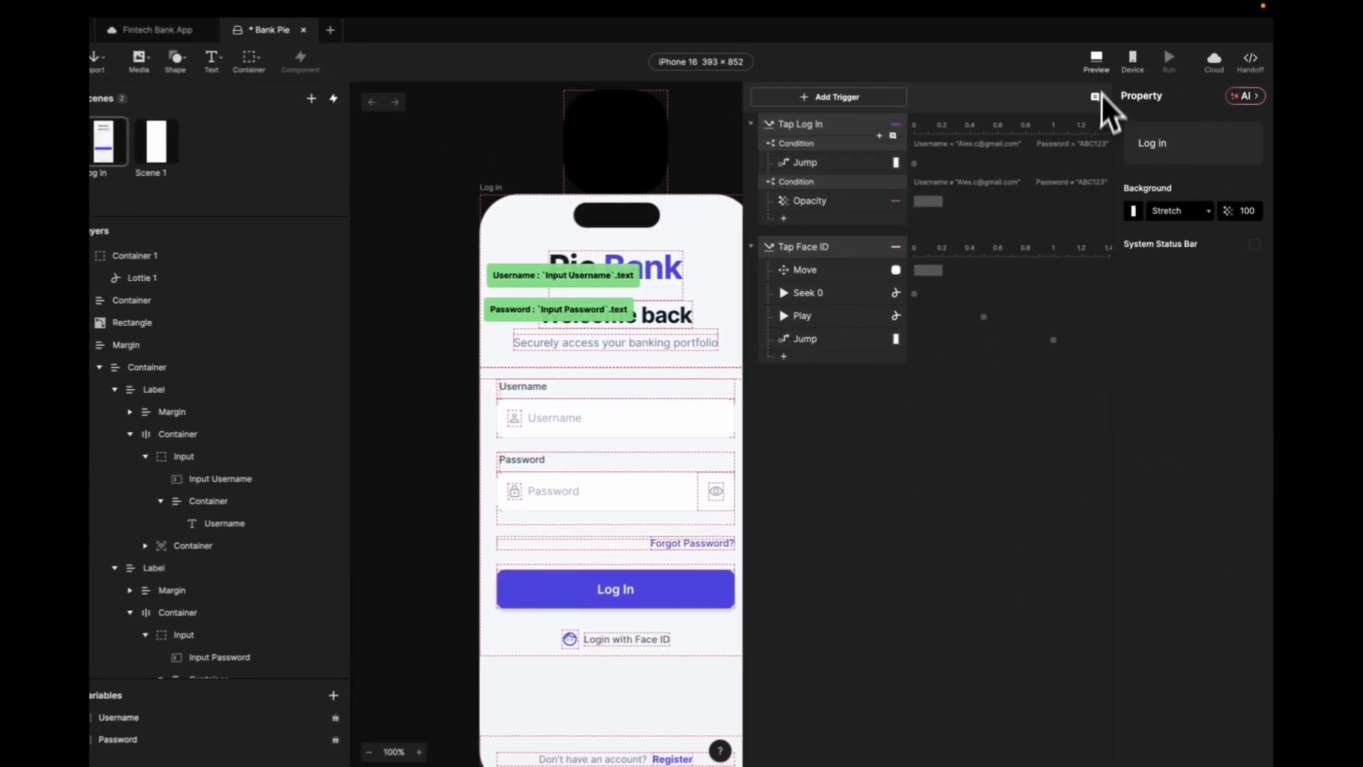